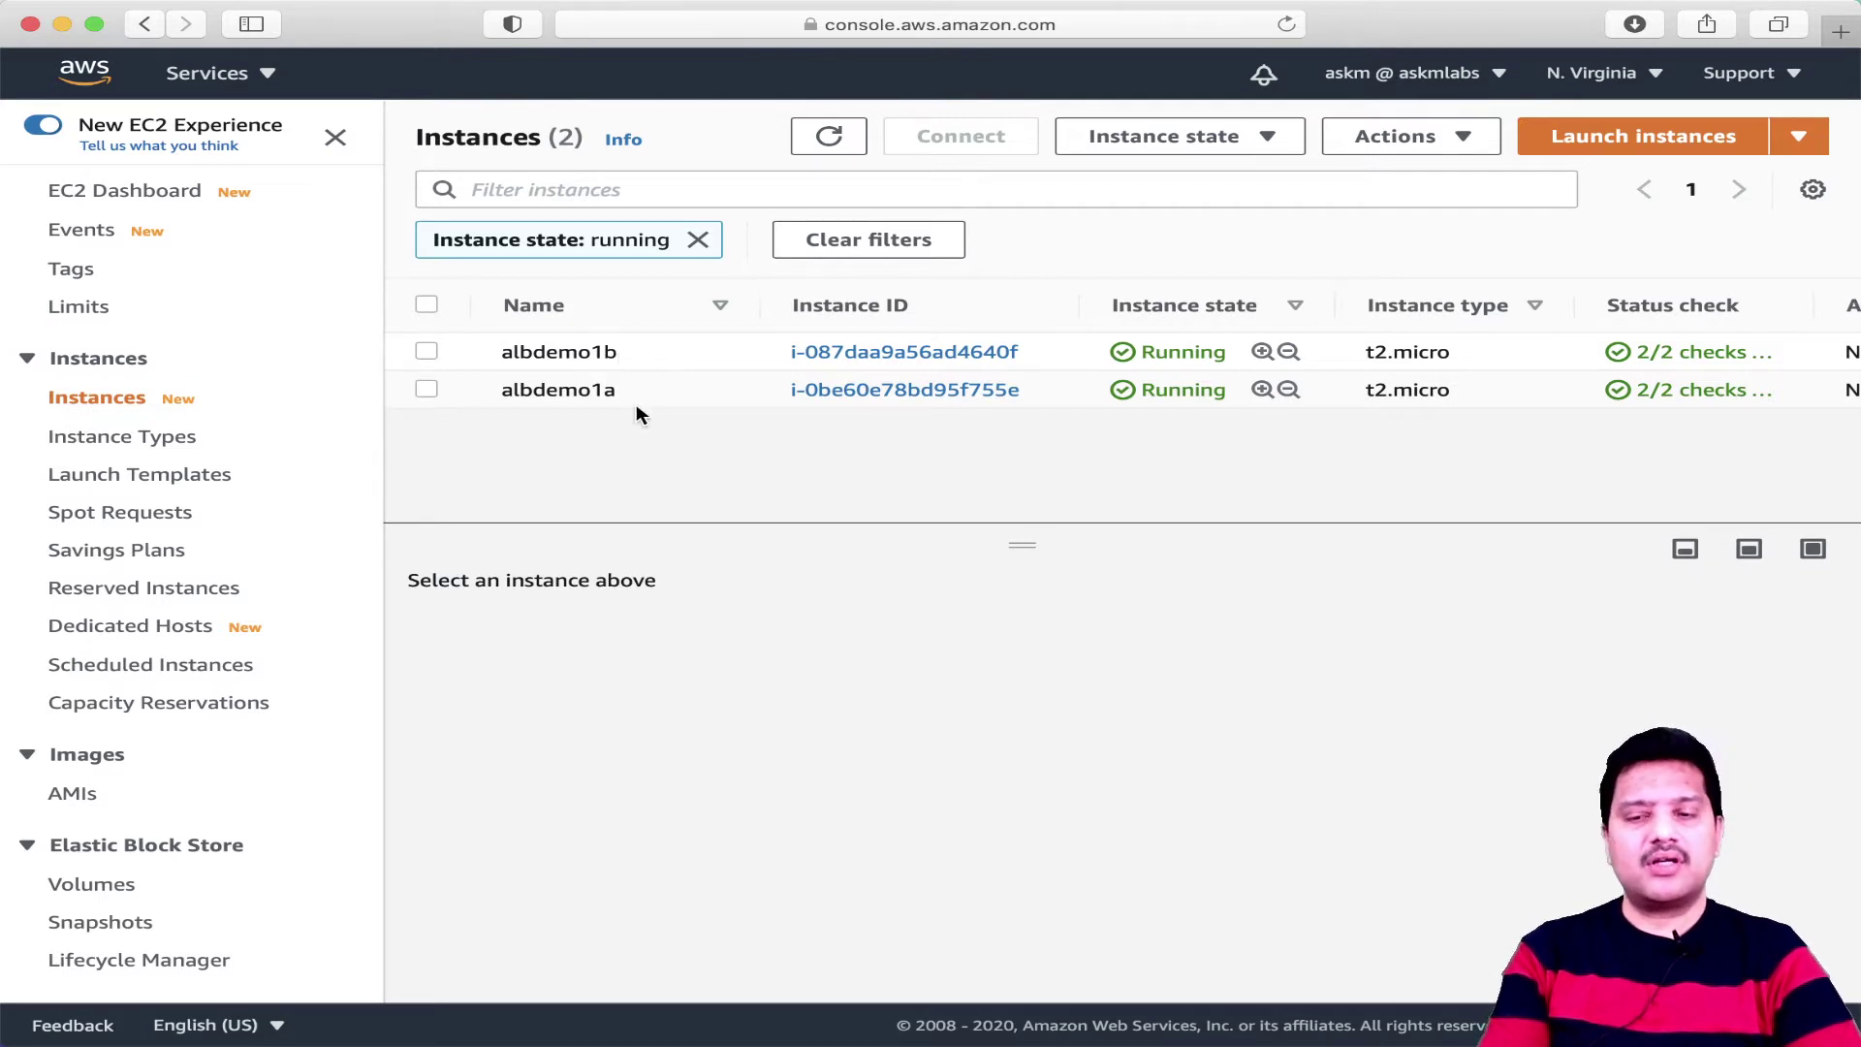
Examine the availability zones of the albdemo1a and albdemo1b instances in their networking details.
left_click(704, 397)
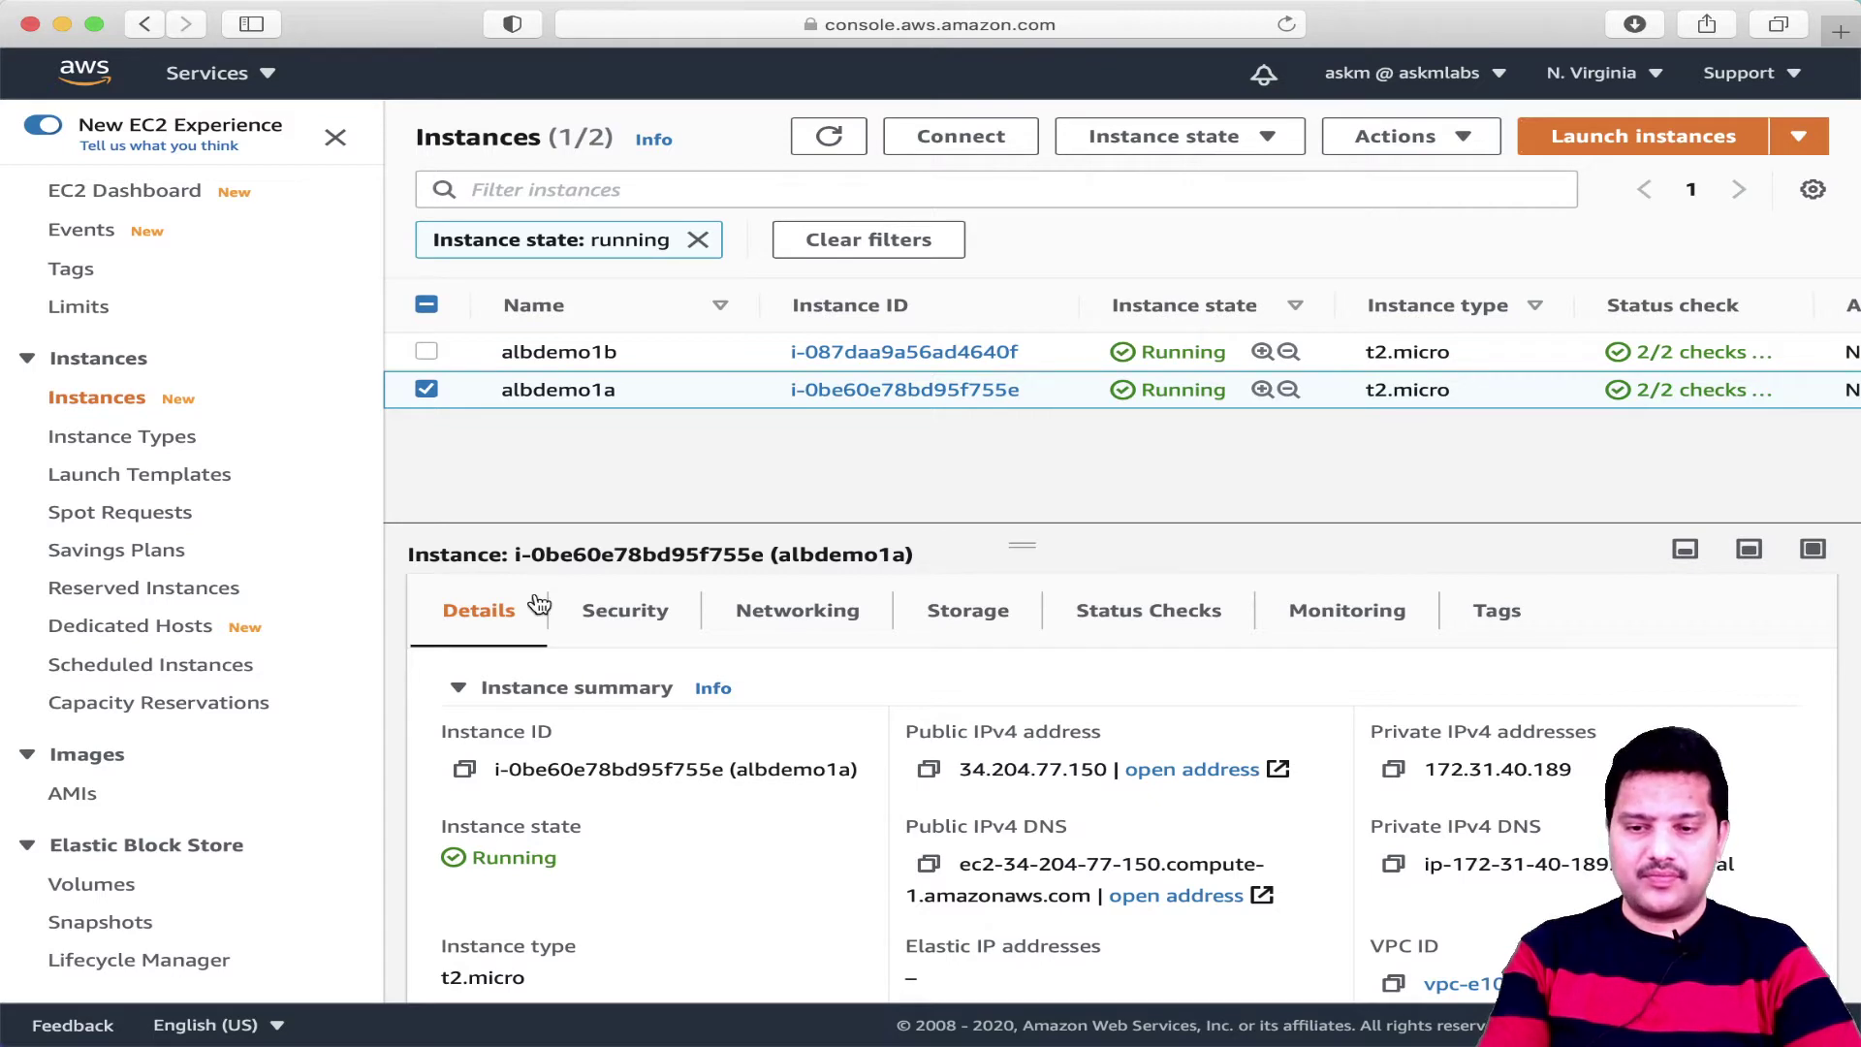
left_click(752, 612)
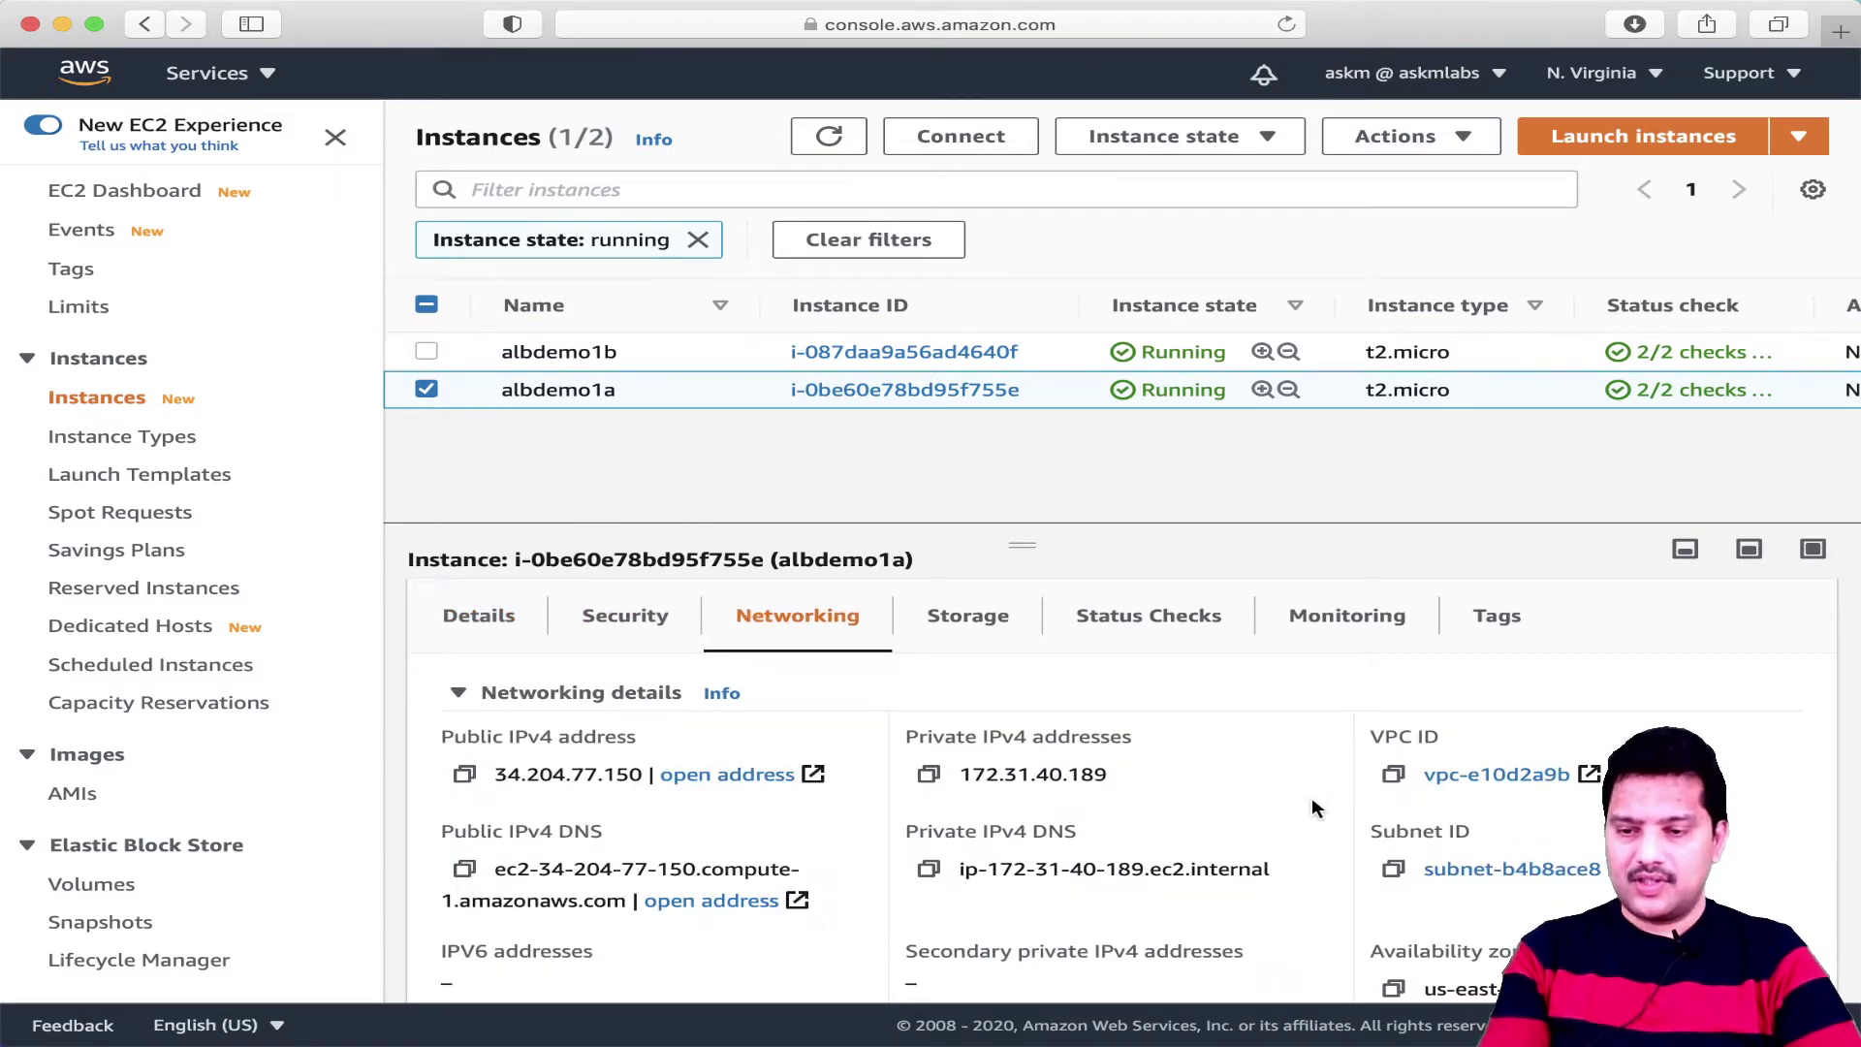
scroll(900, 819, "down", 2)
scroll(899, 819, "down", 4)
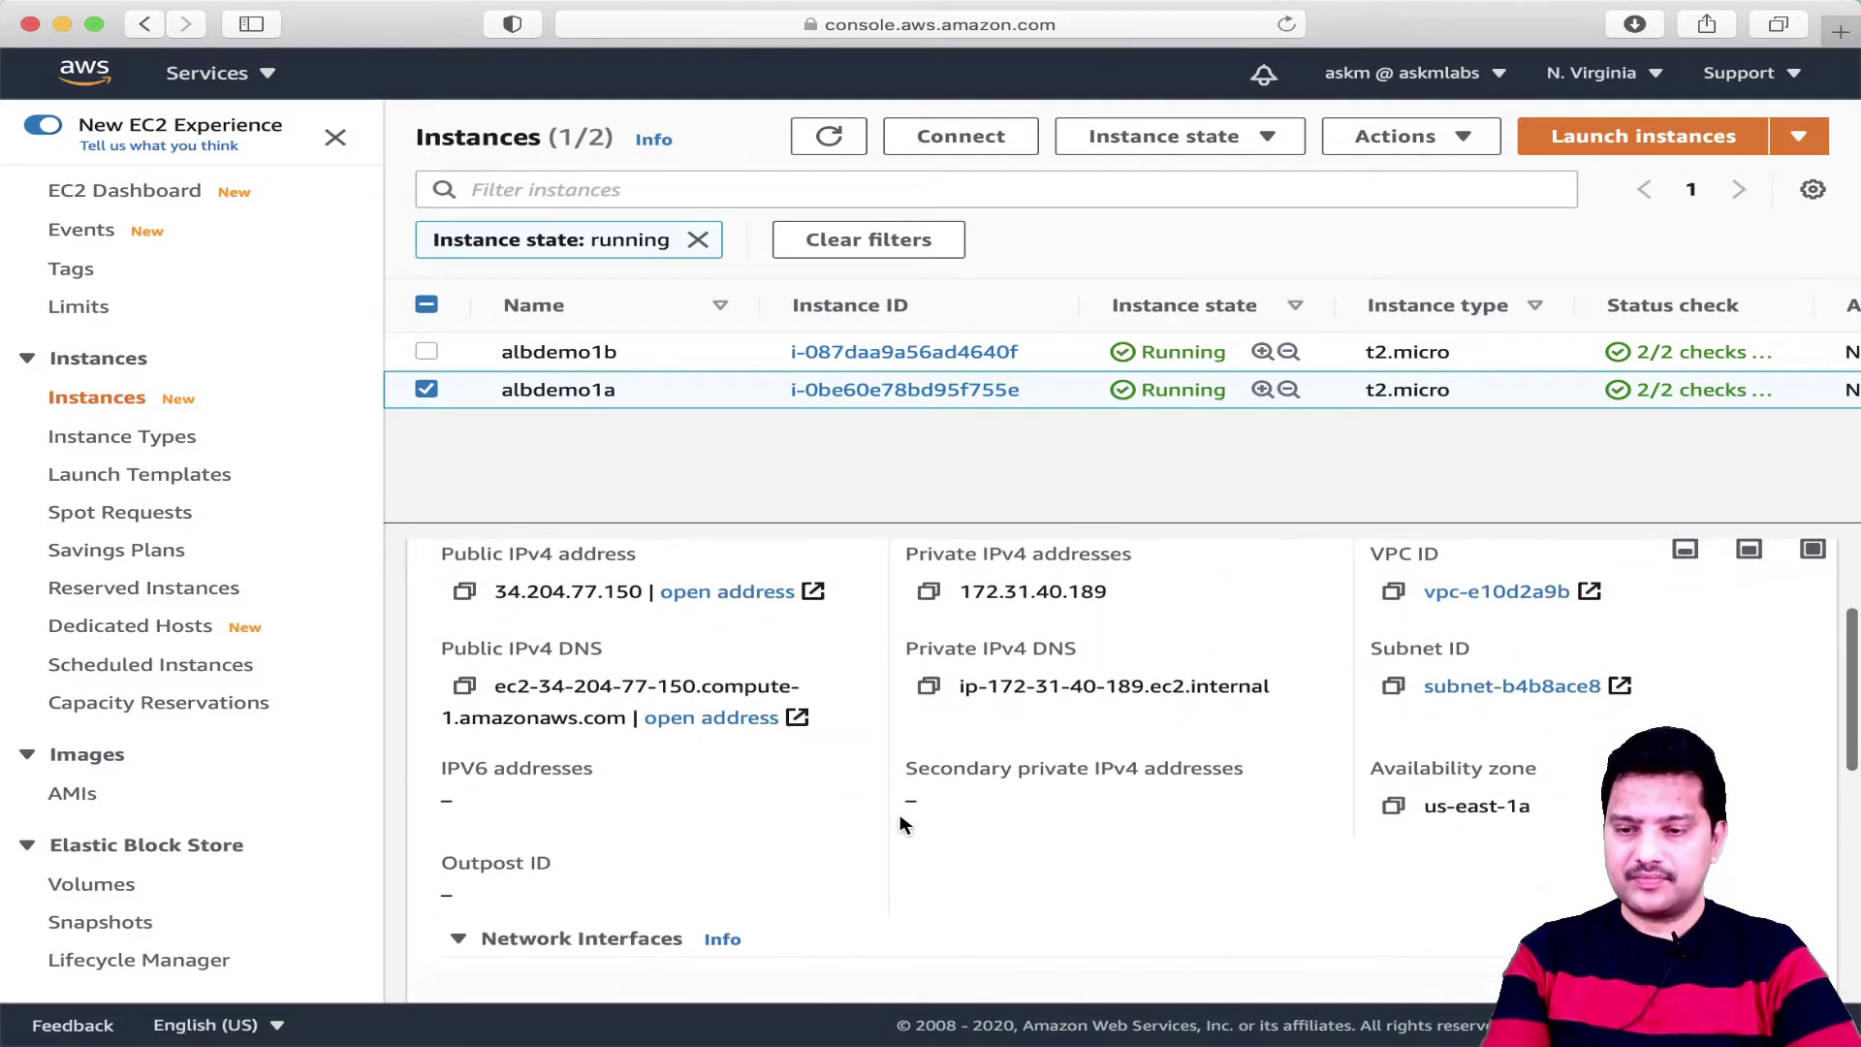
left_click_drag(1424, 797, 1536, 800)
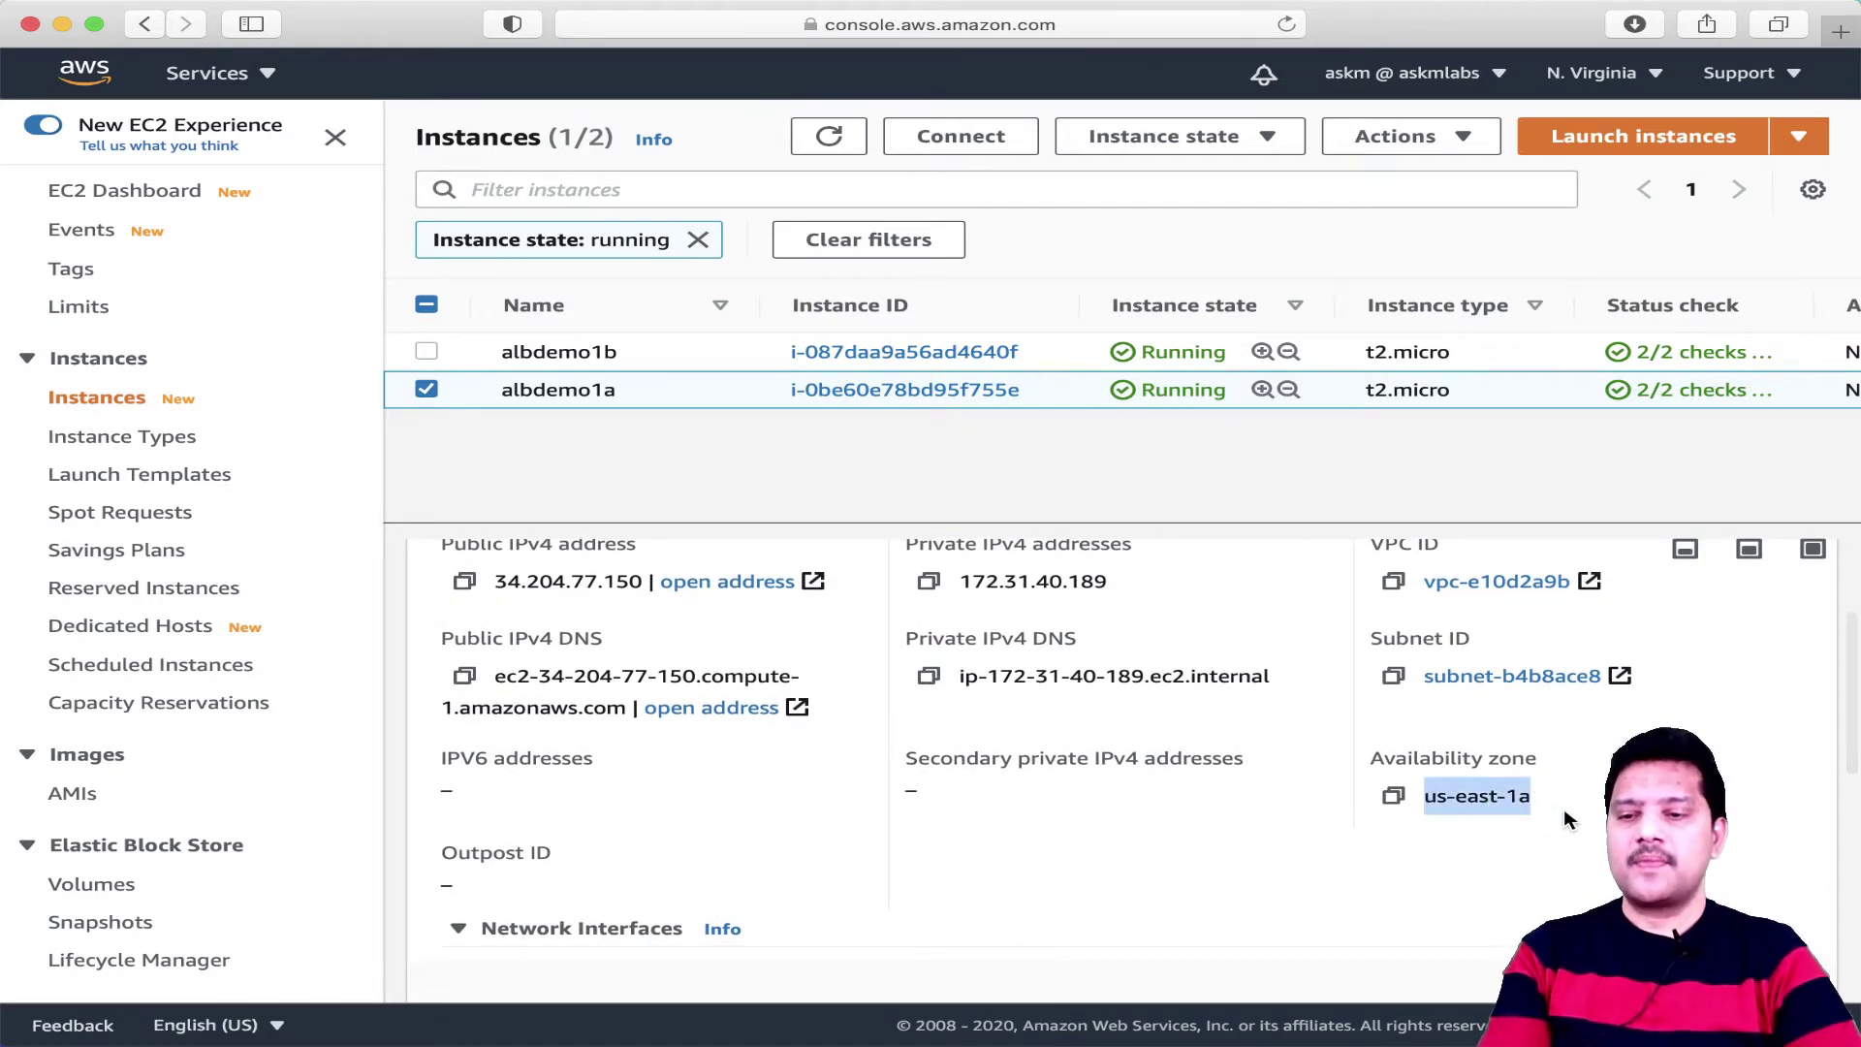
left_click(659, 352)
left_click_drag(1423, 797, 1539, 799)
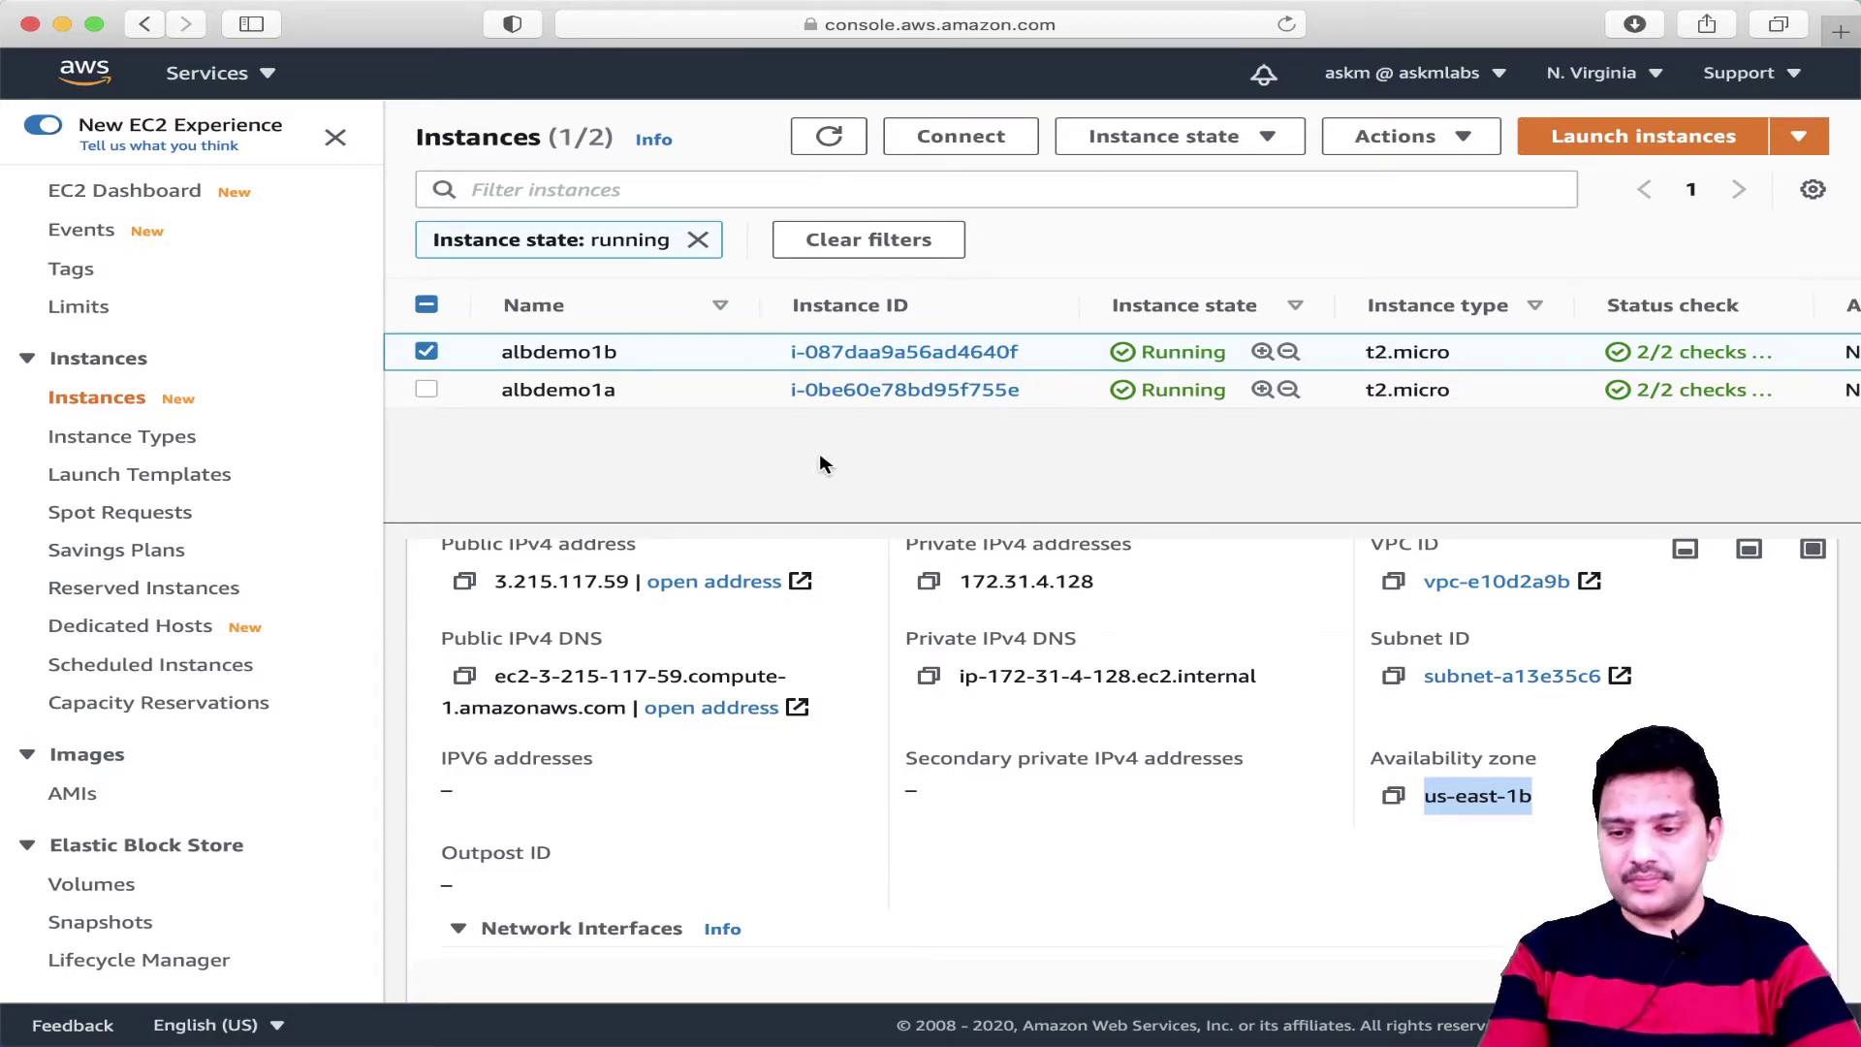
Try to load the private IPv4 address of the albdemo1a instance in a new browser tab.
left_click(686, 389)
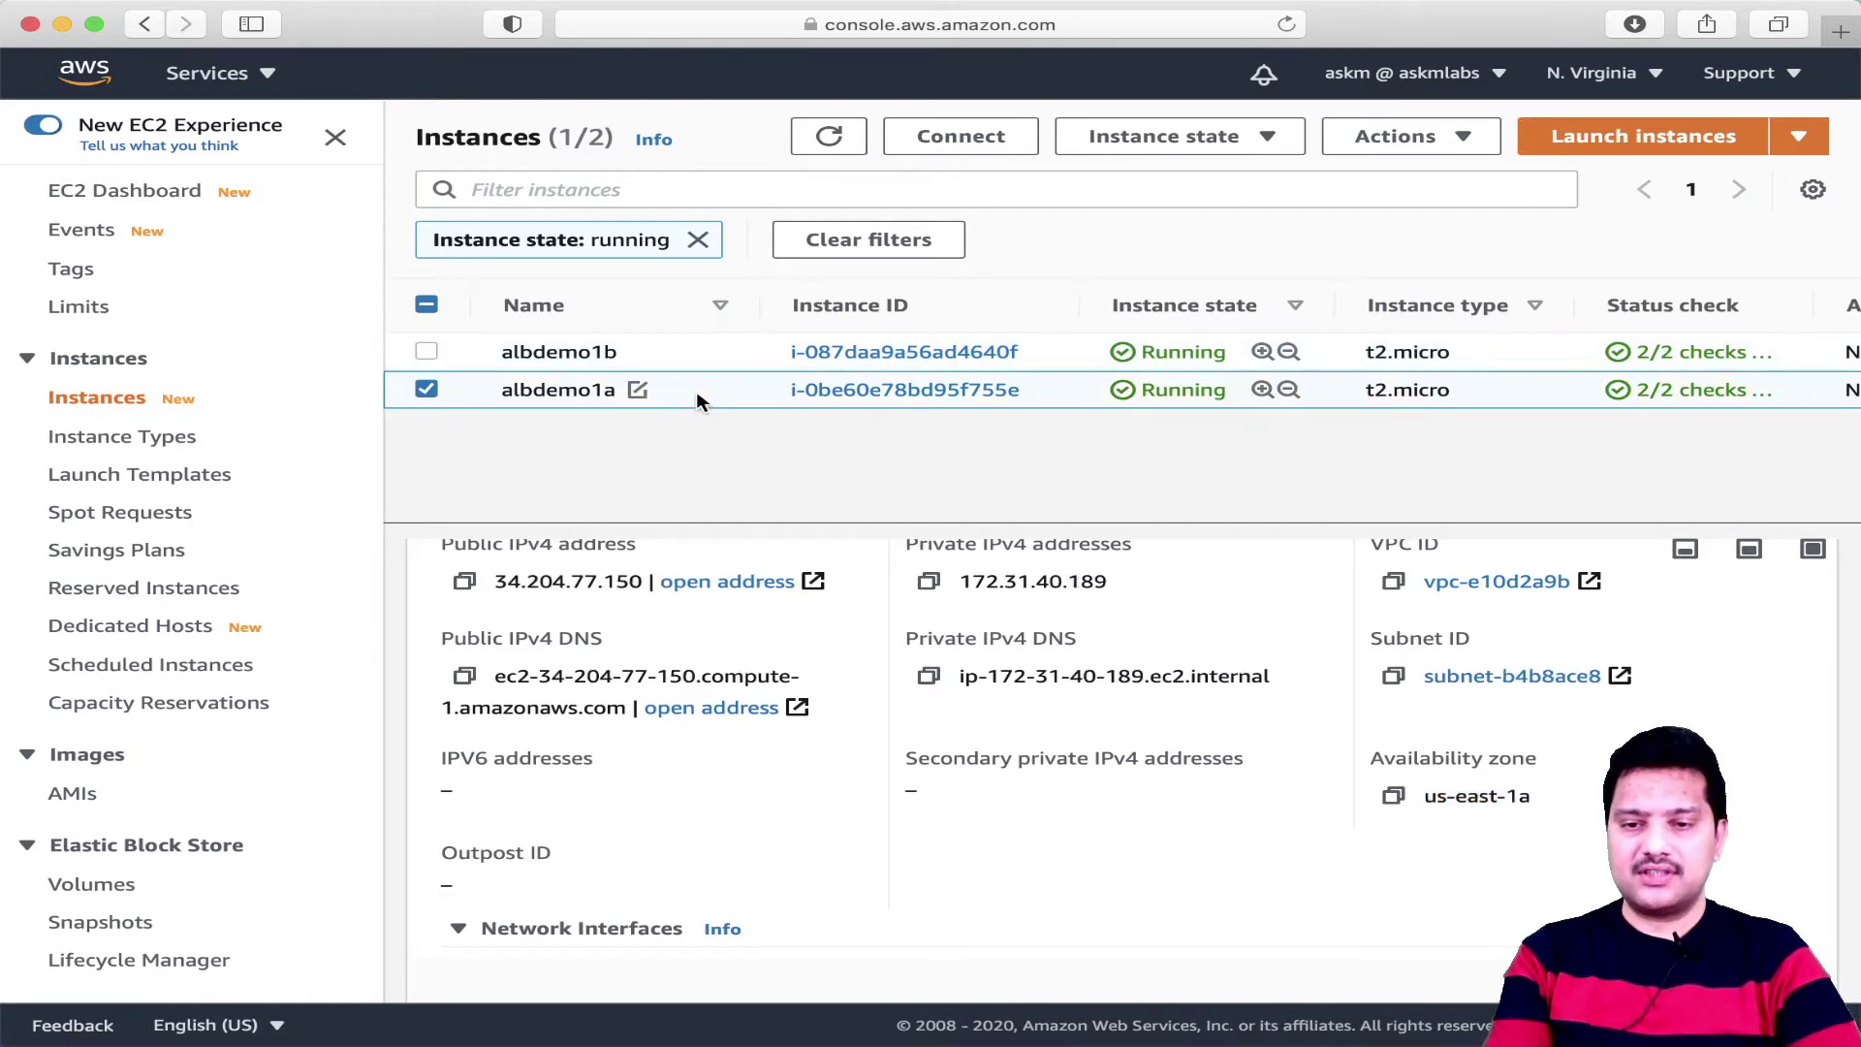
left_click(929, 582)
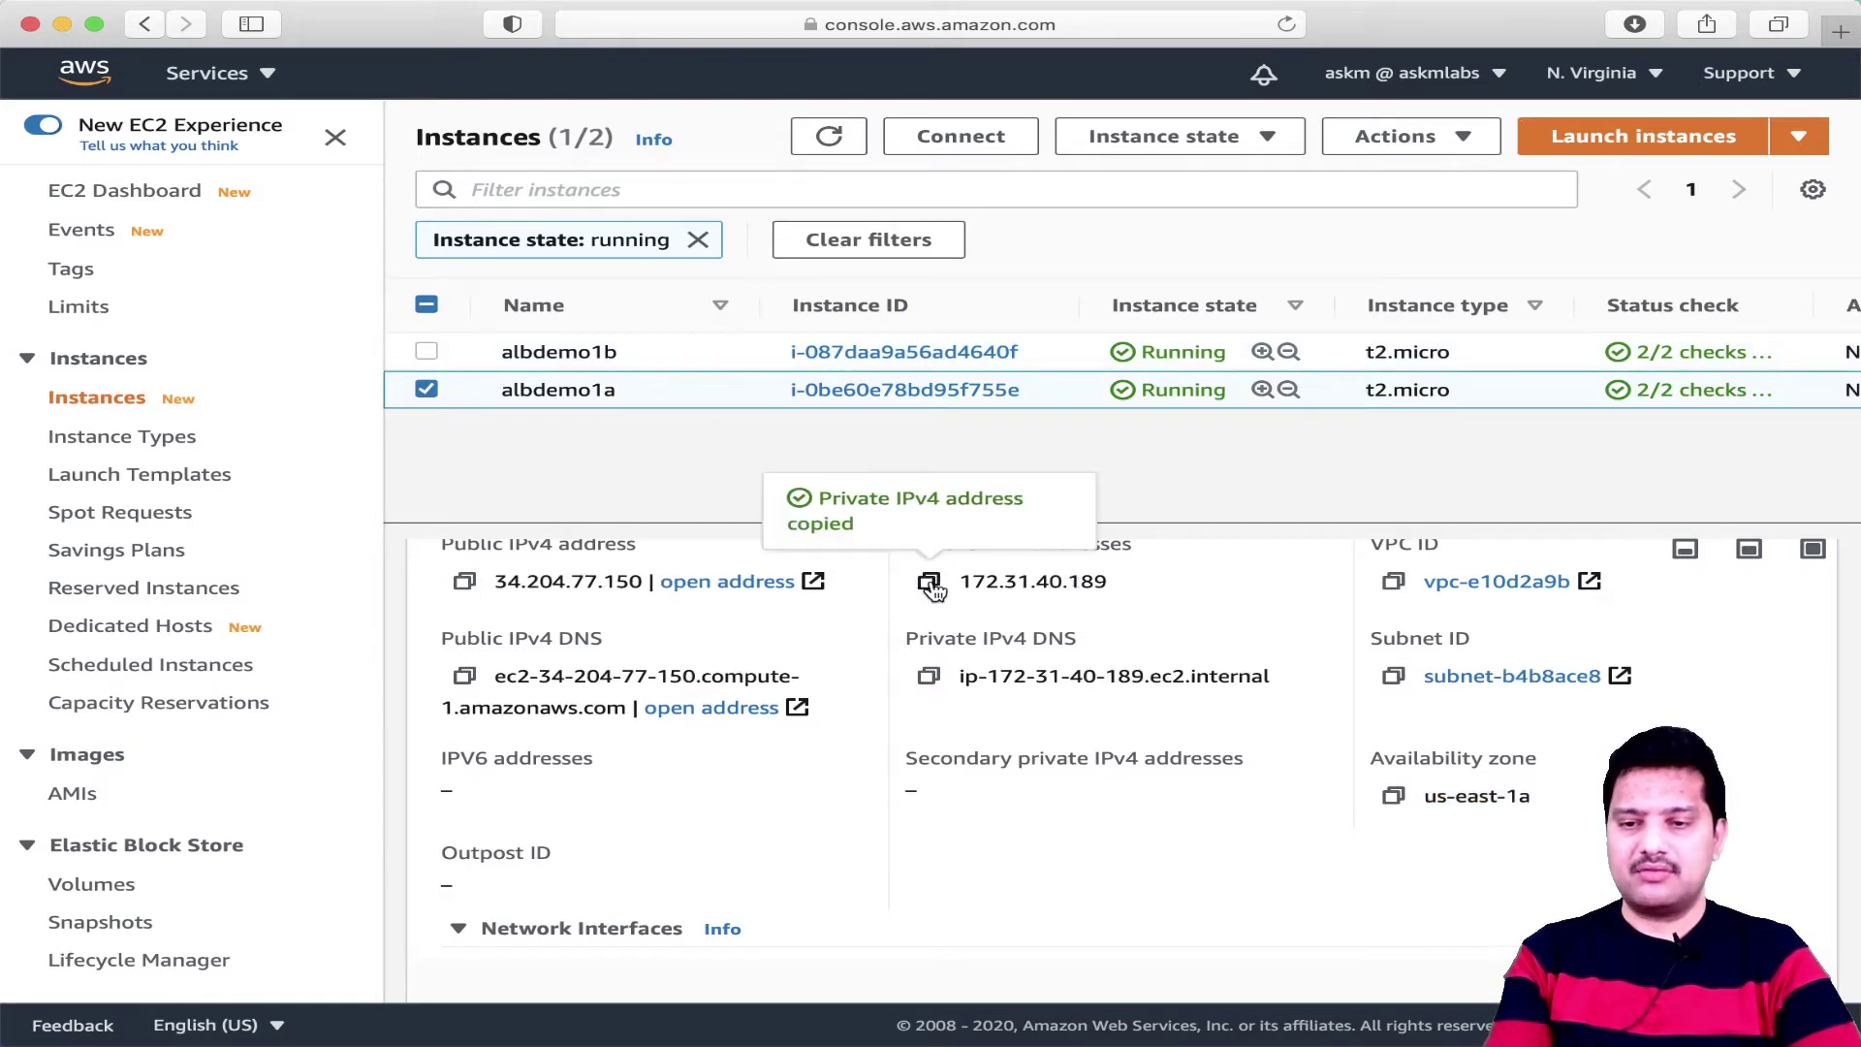
left_click(1838, 34)
key("super+v")
key("Return")
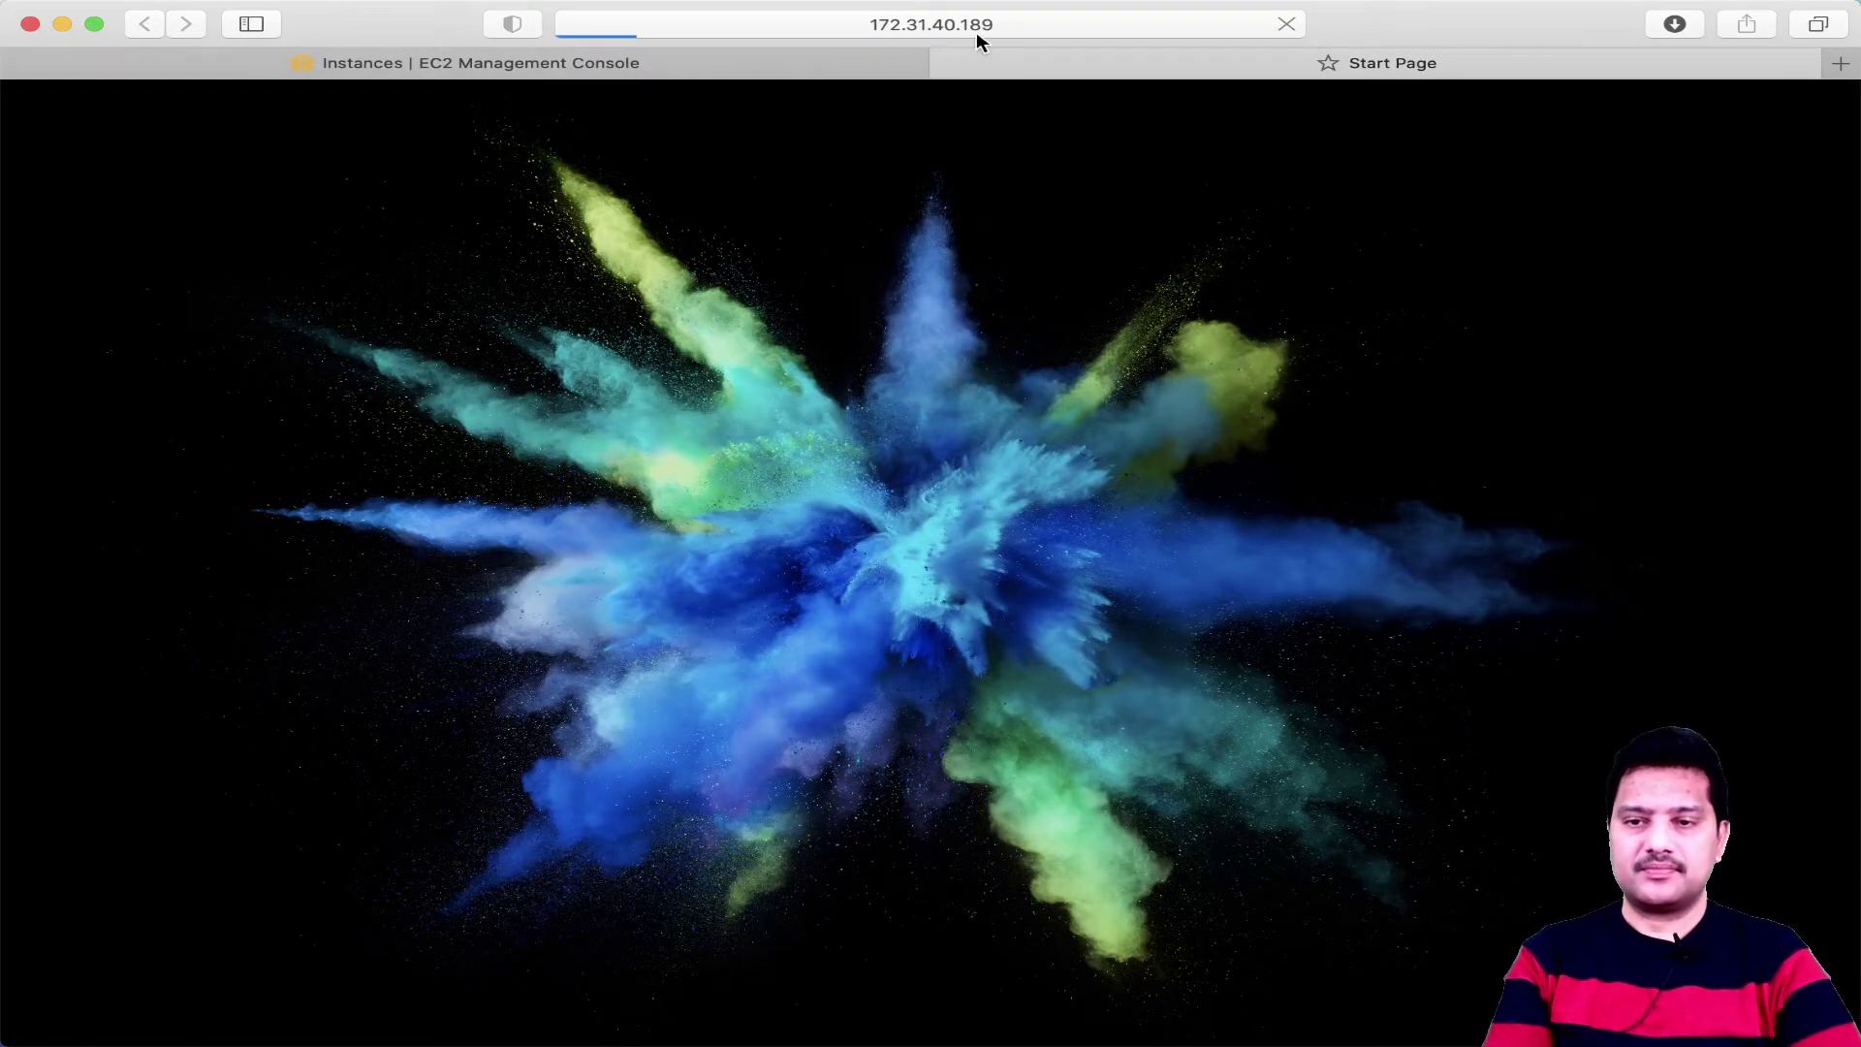
left_click(1003, 23)
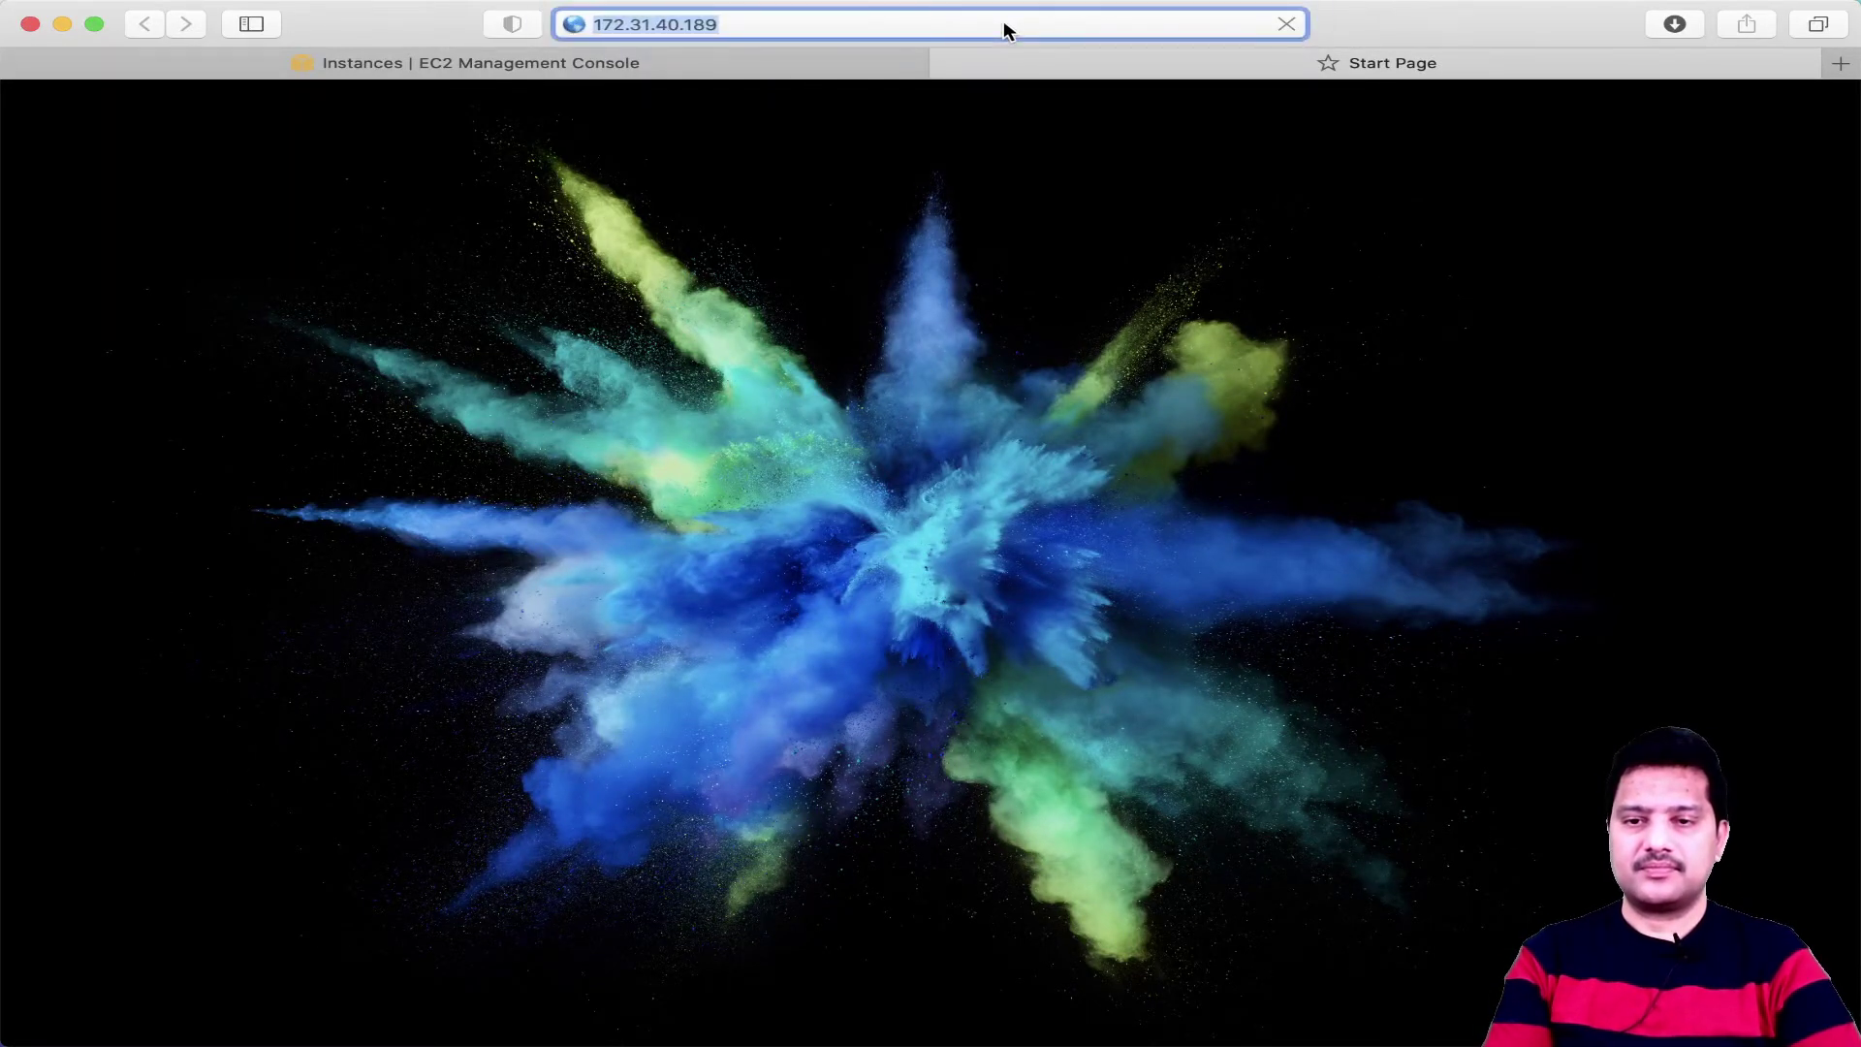
left_click(947, 64)
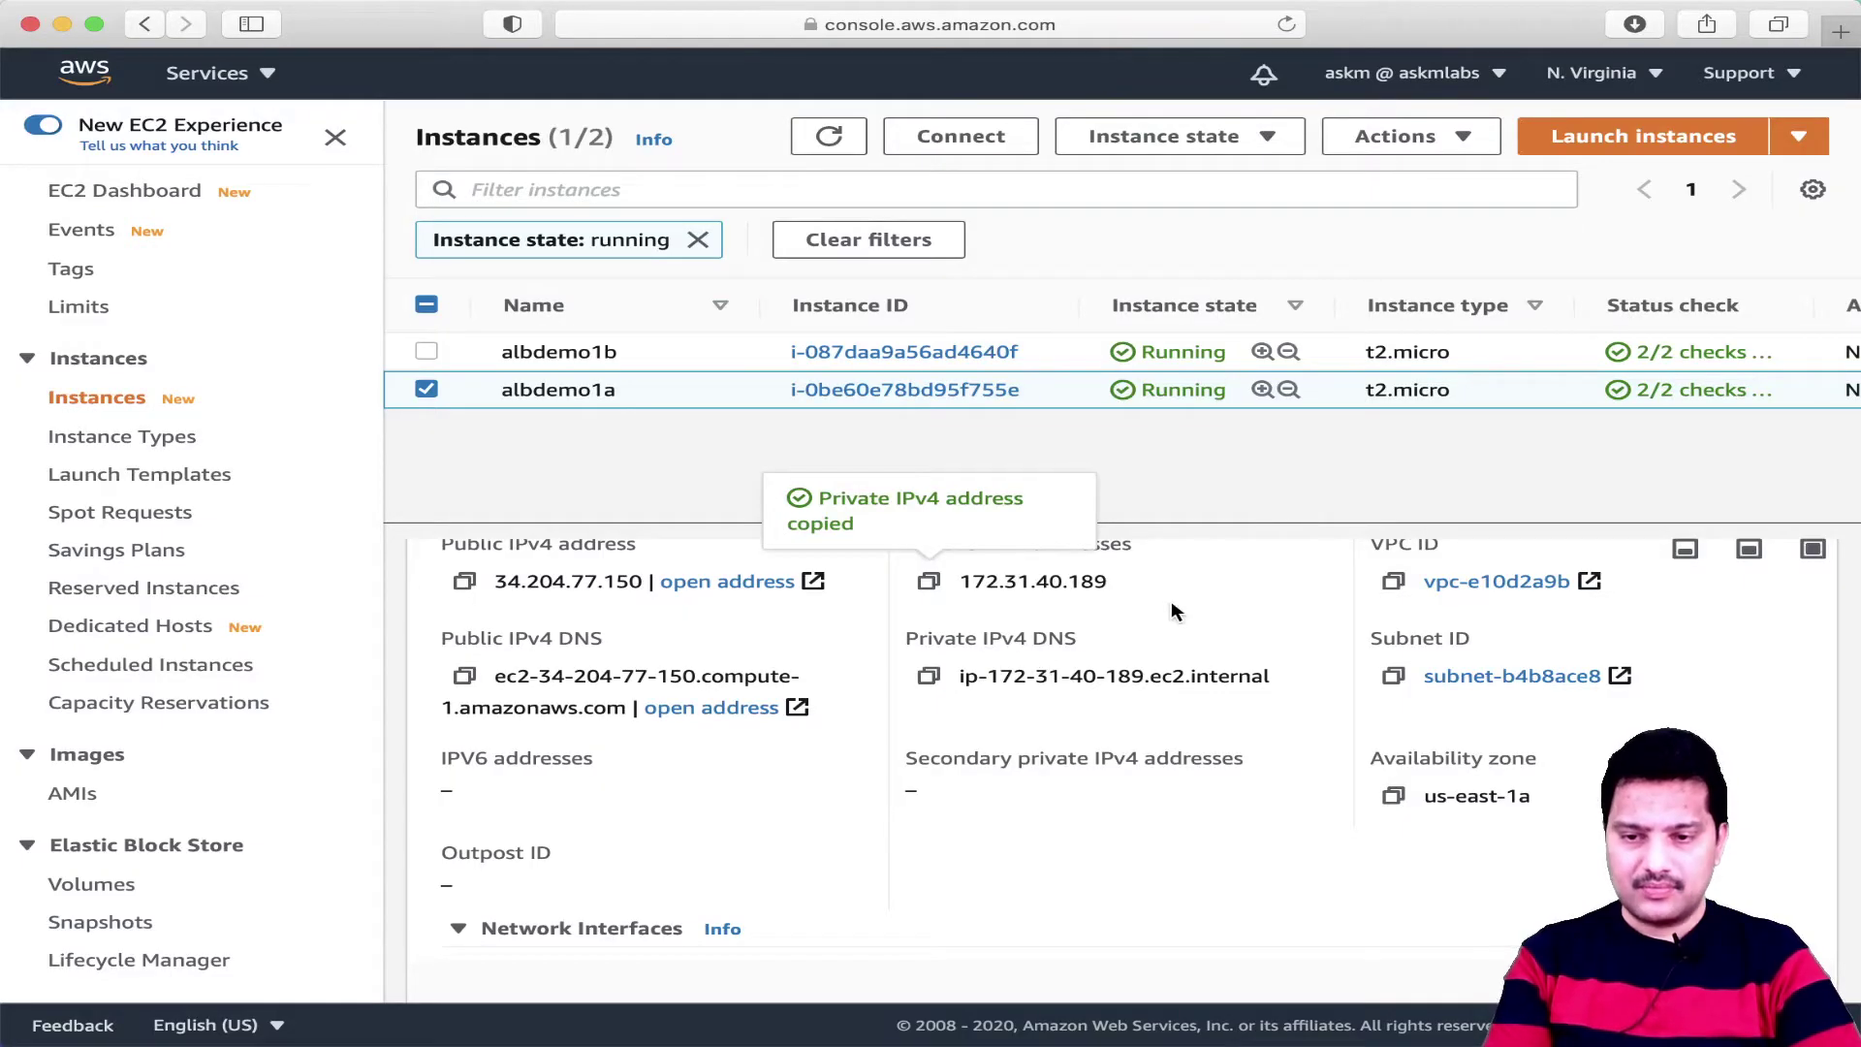
Load the public IPv4 address of albdemo1a in a new browser tab to check its web page, and return to the instances list.
left_click(464, 581)
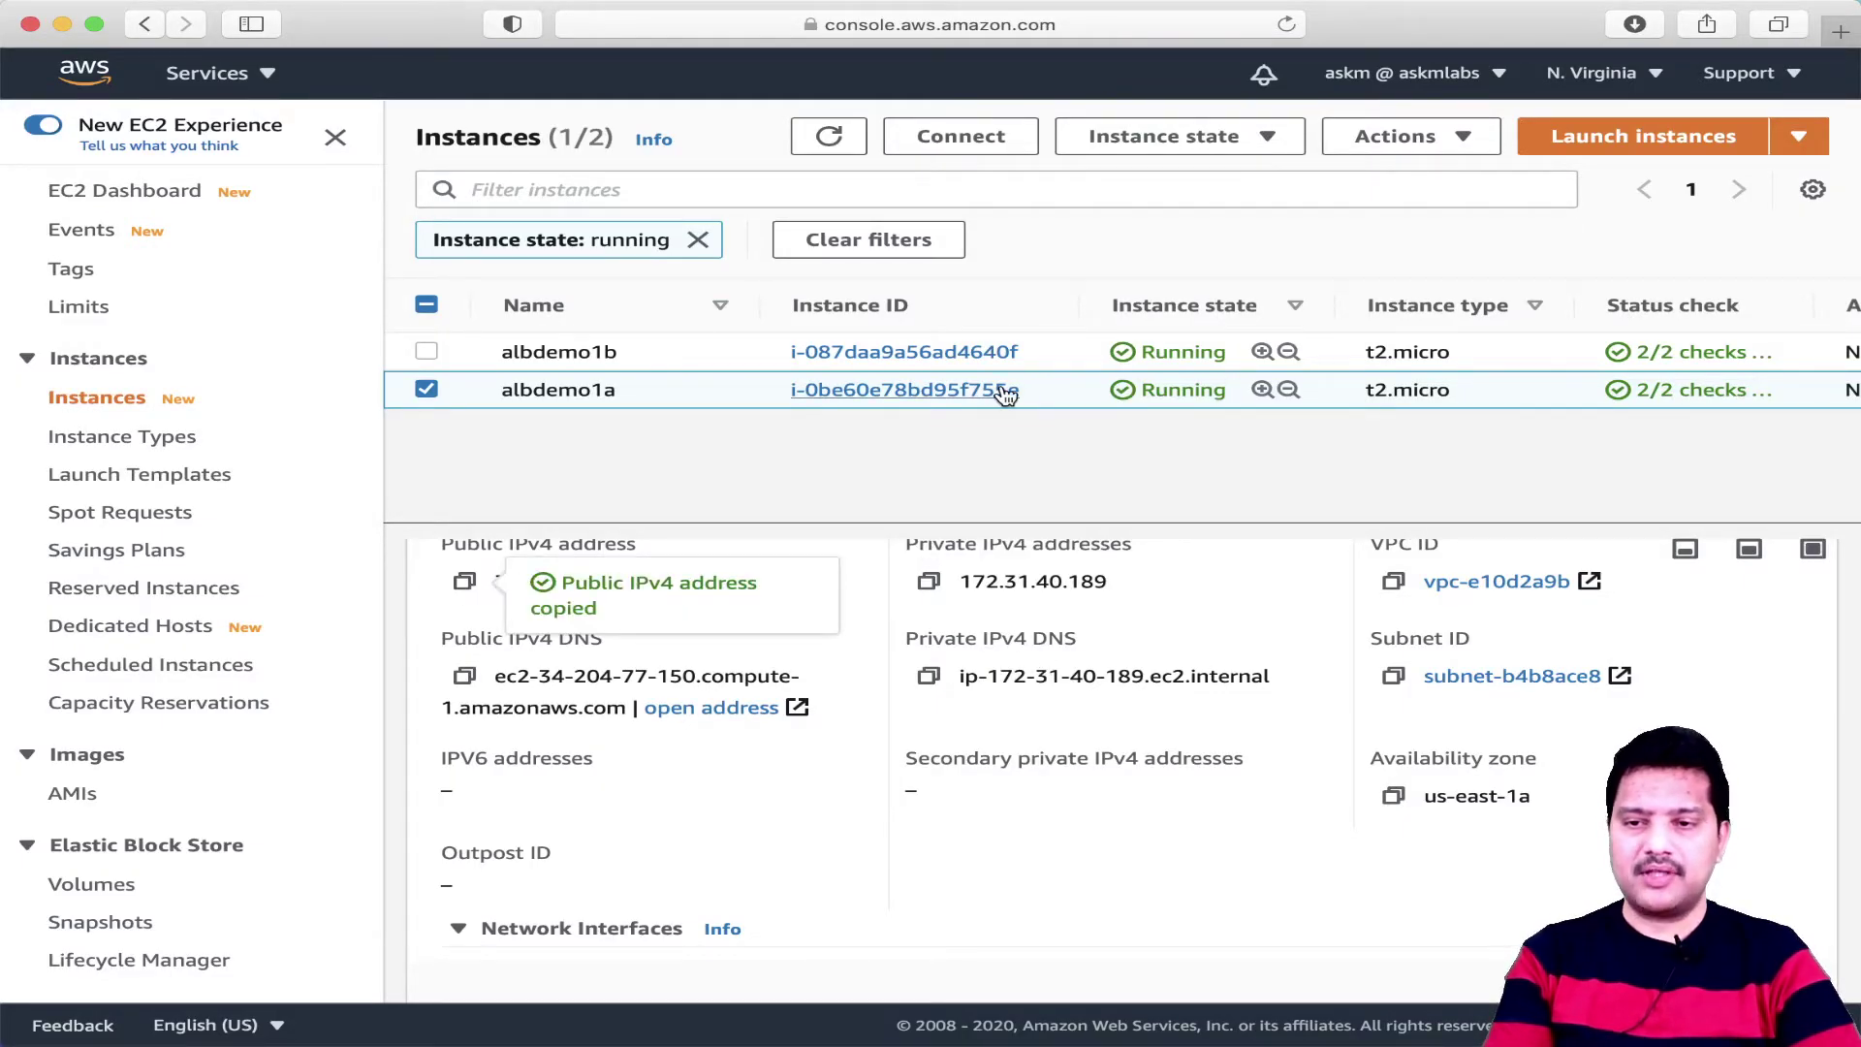
left_click(1840, 34)
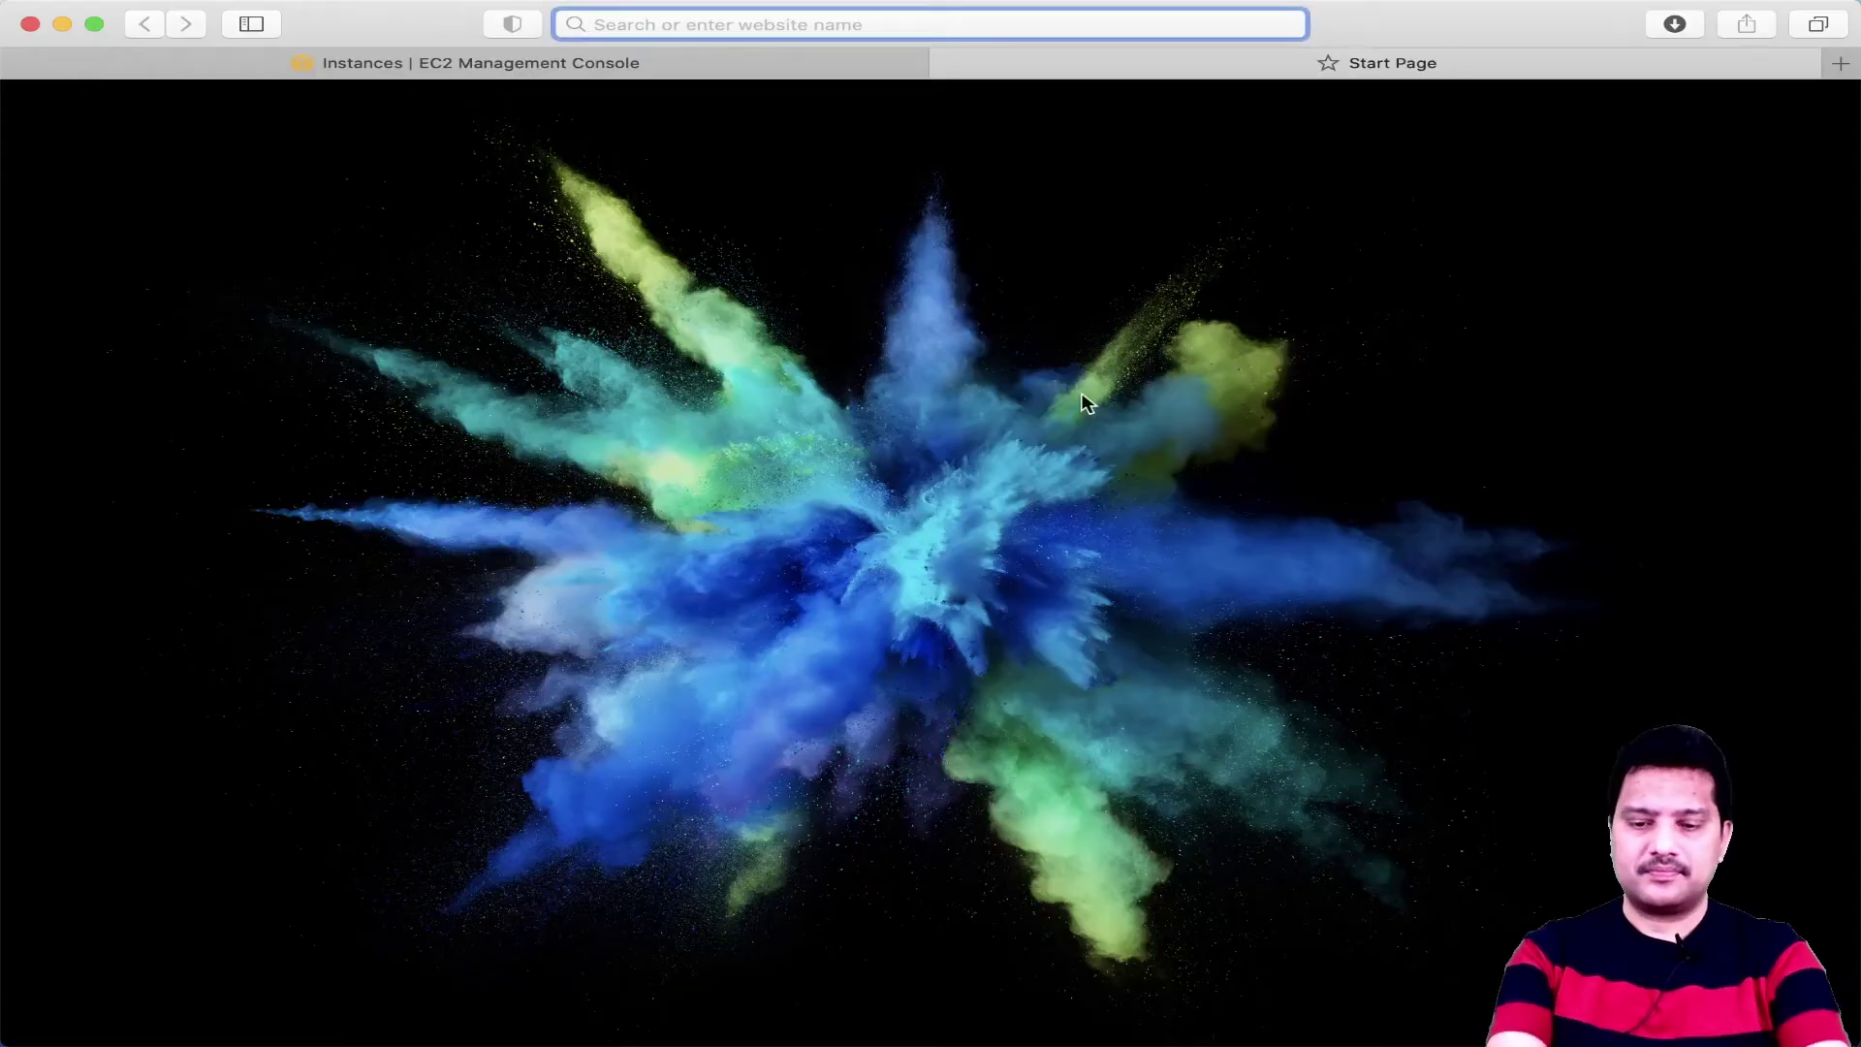
key("super+v")
key("Return")
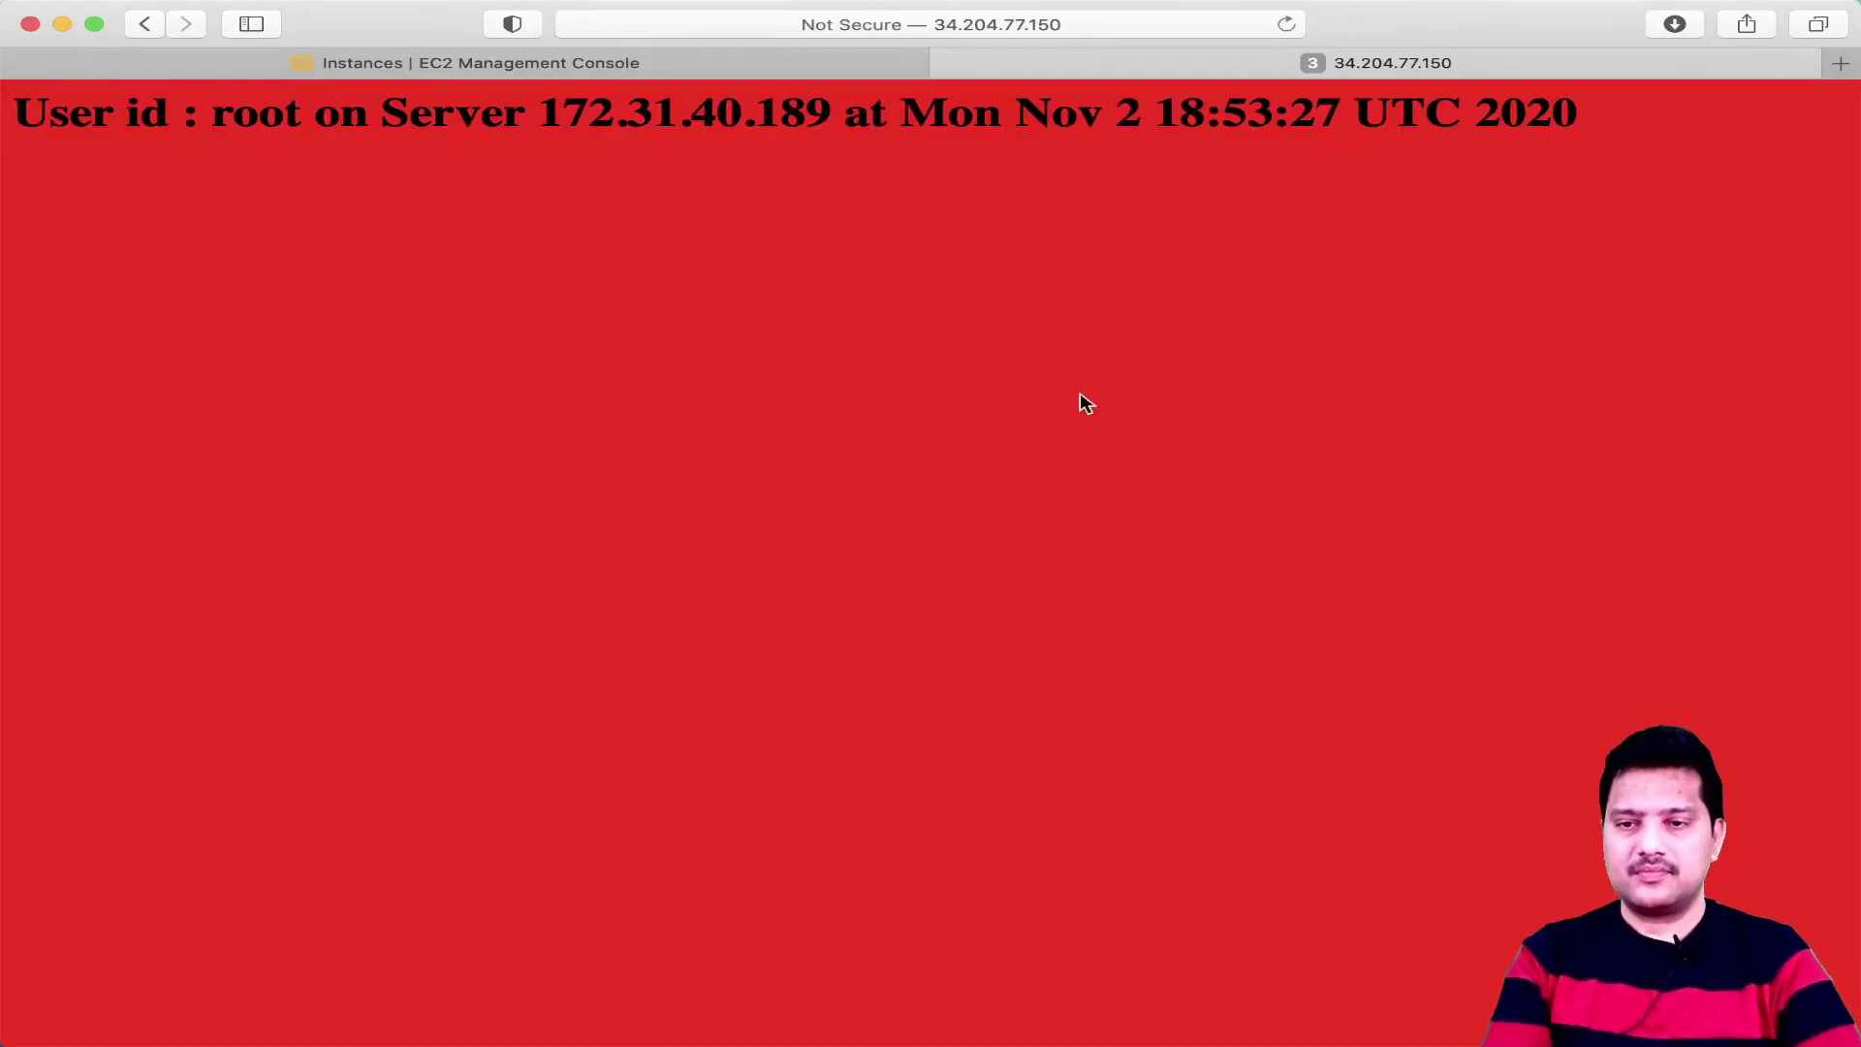
left_click(948, 63)
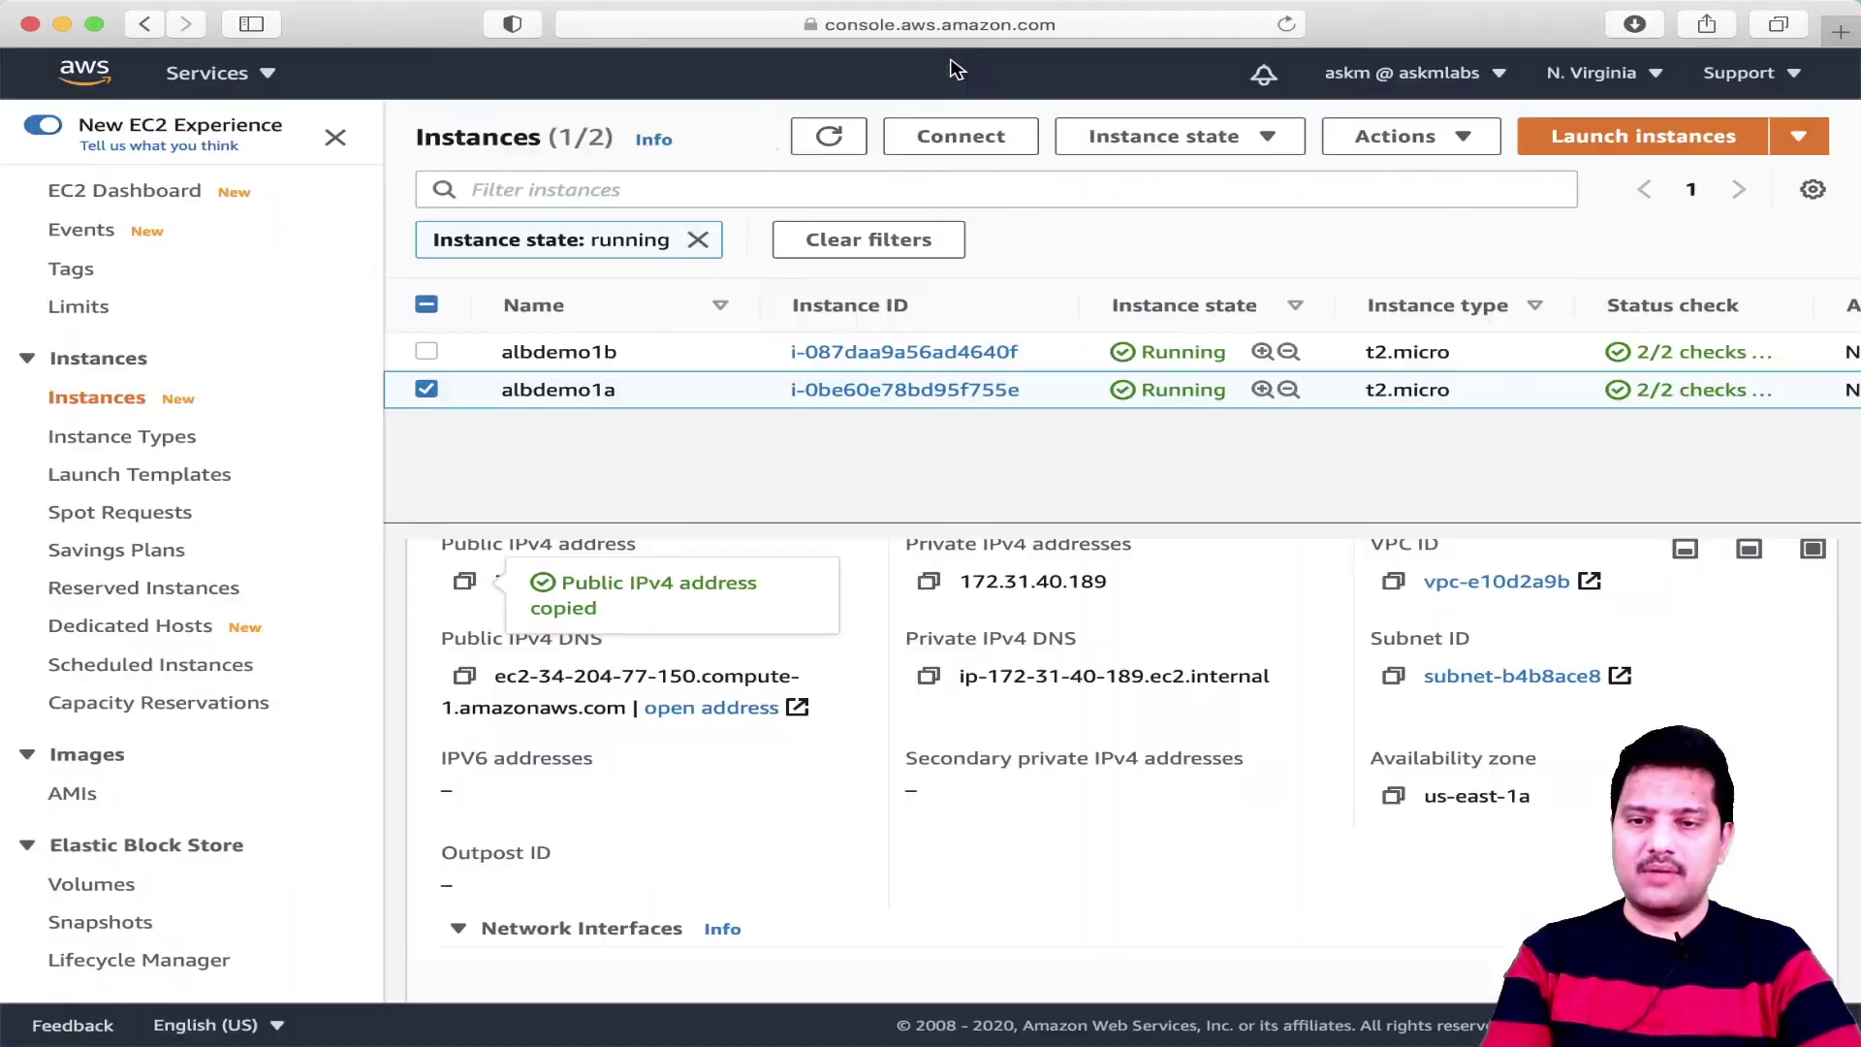
Load the public IPv4 address of albdemo1b in a new browser tab to check its web page, and return to the instances list.
left_click(714, 361)
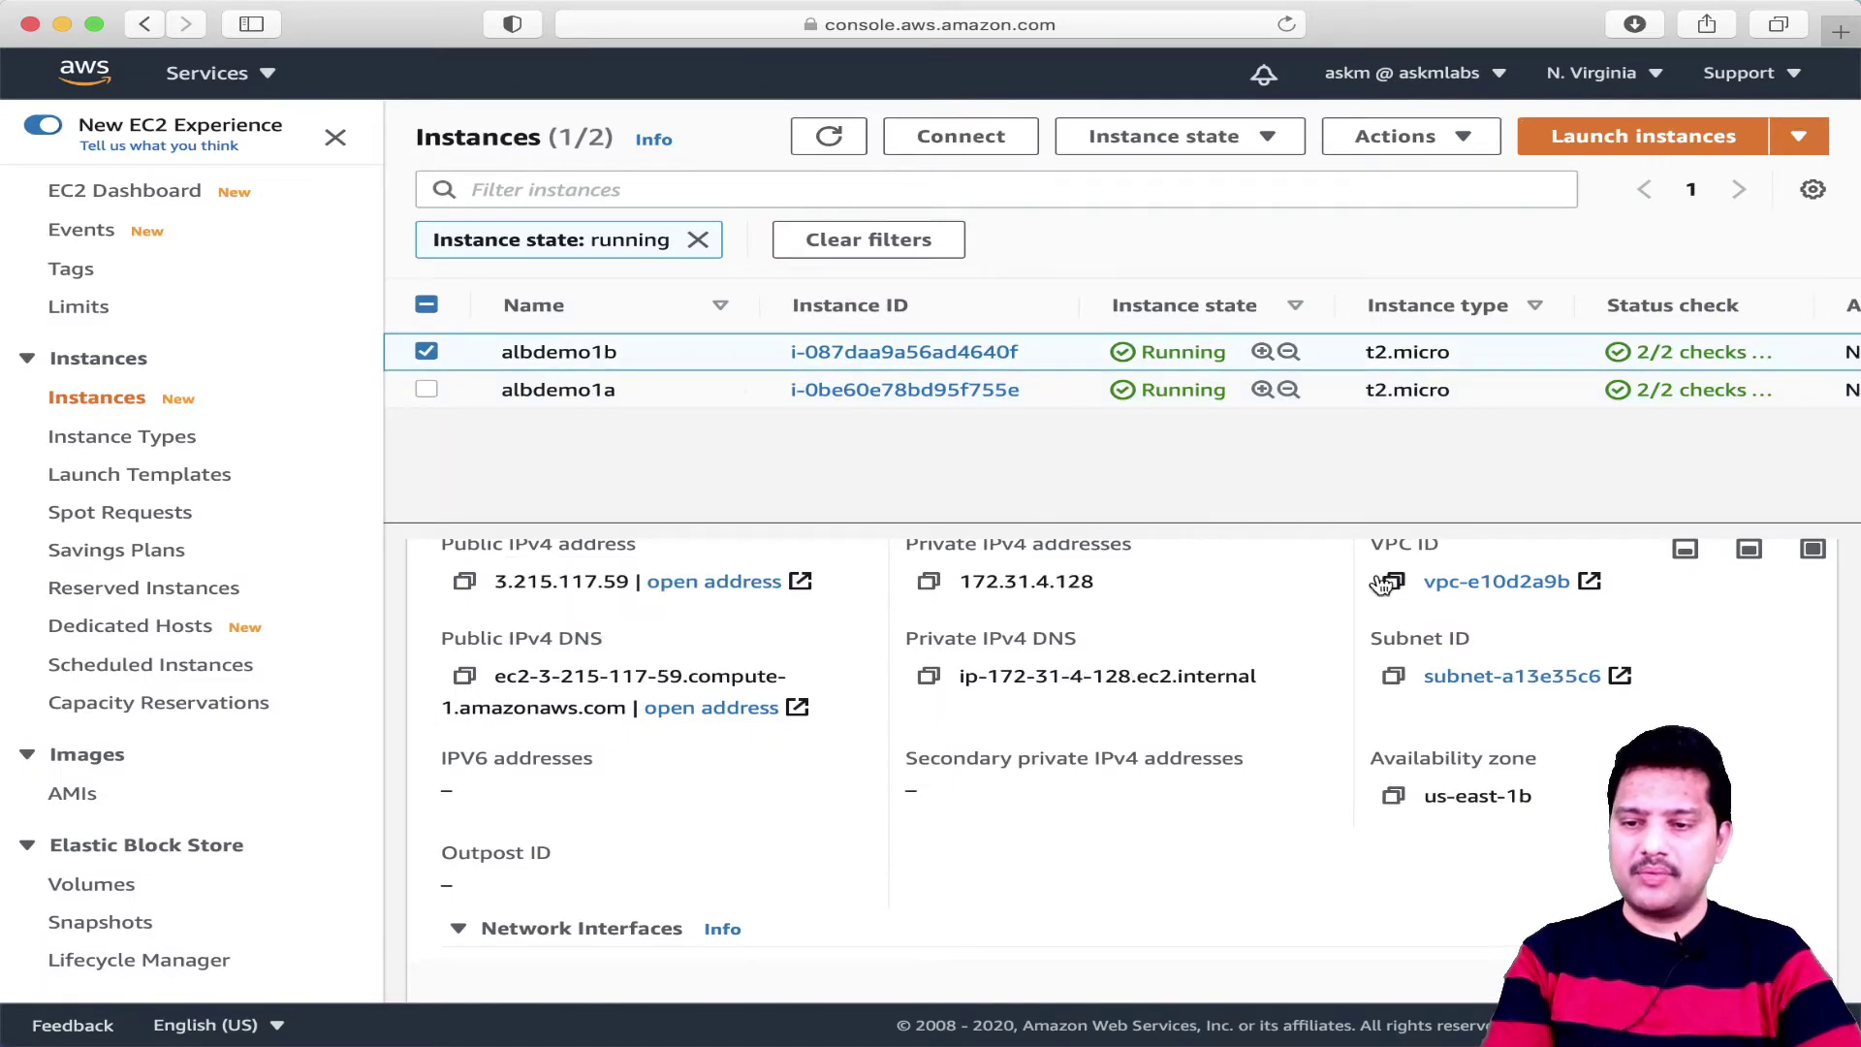
left_click(464, 581)
left_click(1840, 32)
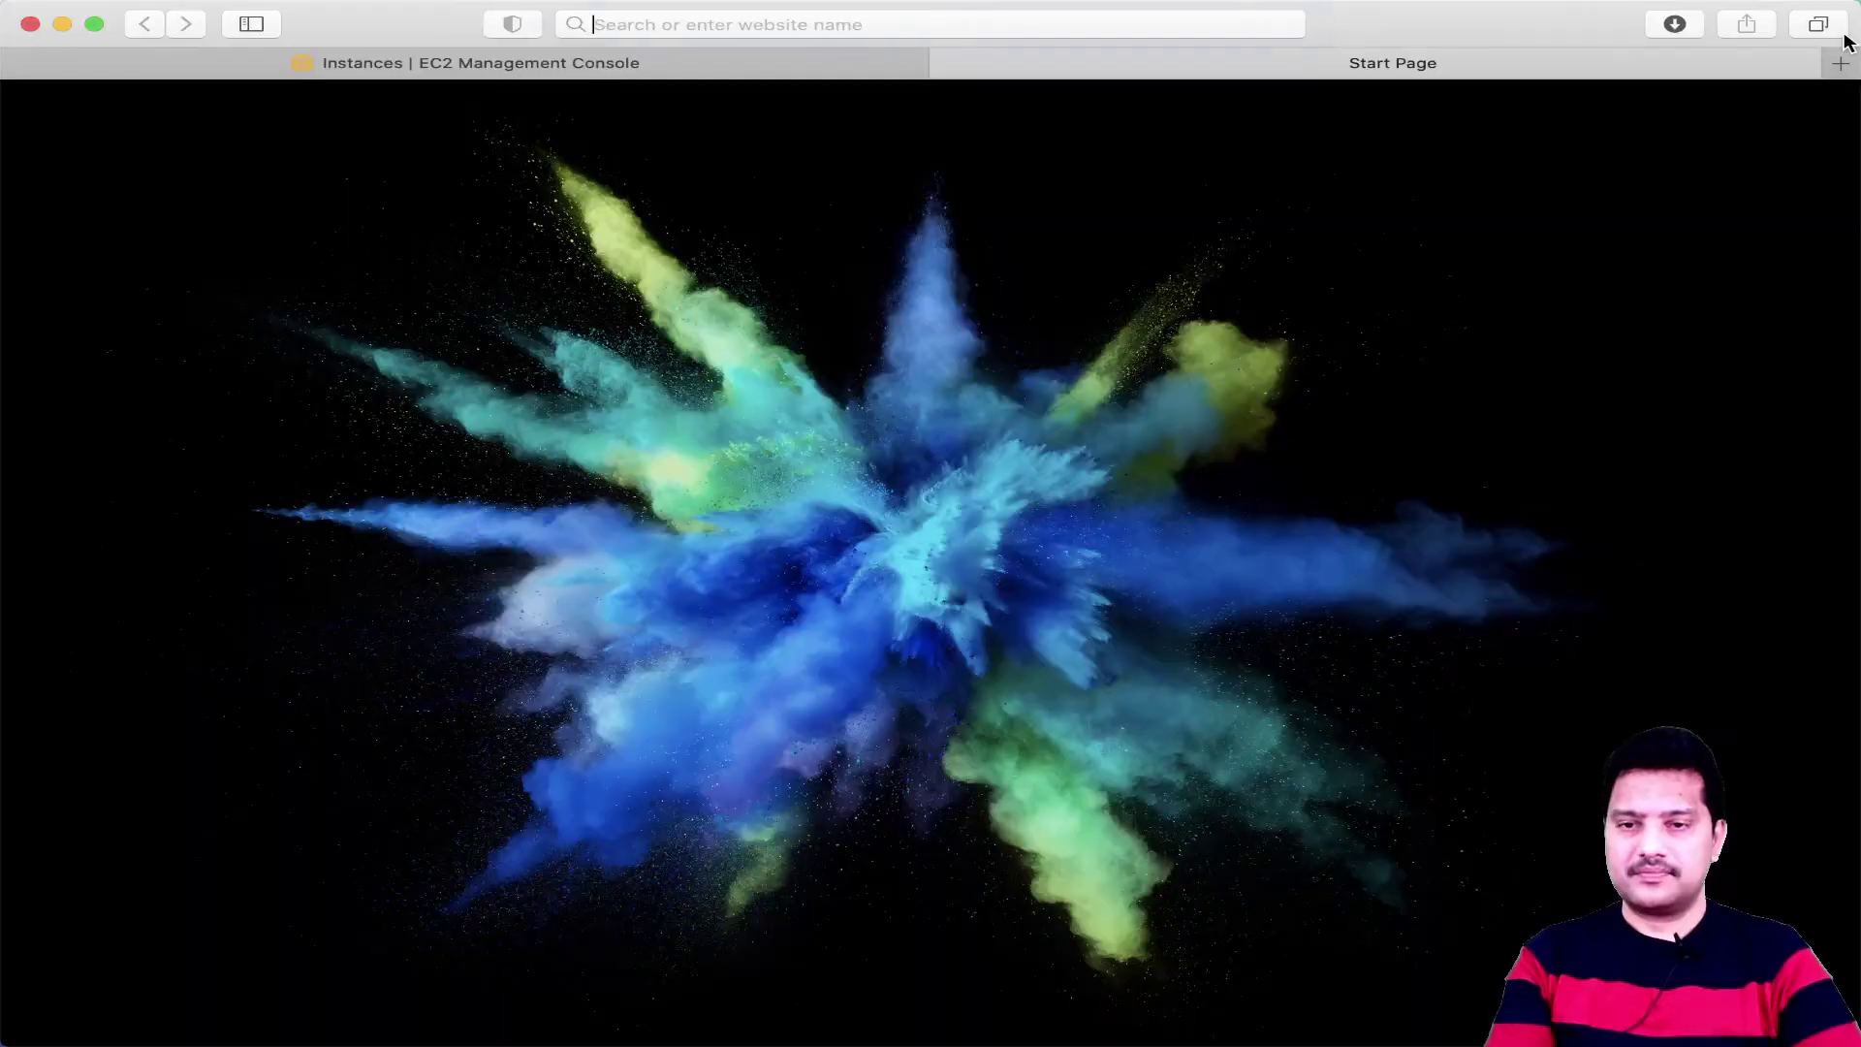
key("super+v")
key("Return")
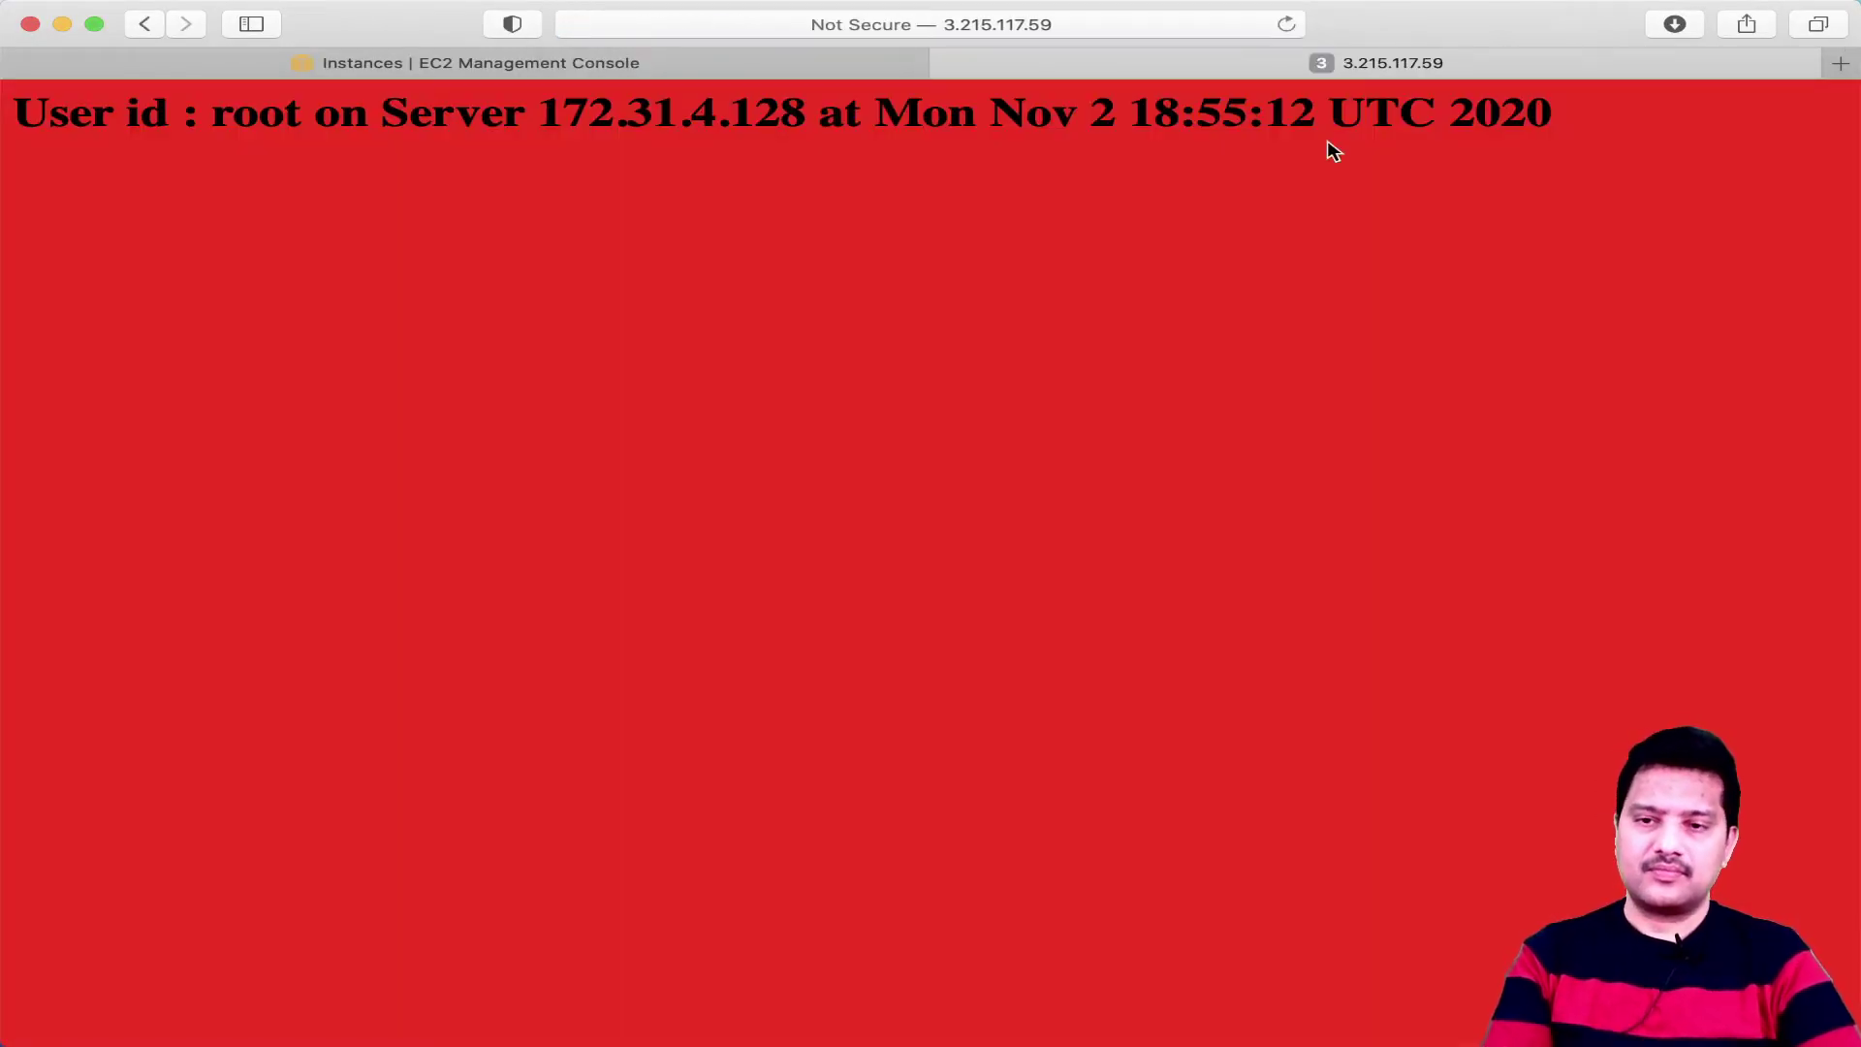
left_click(949, 63)
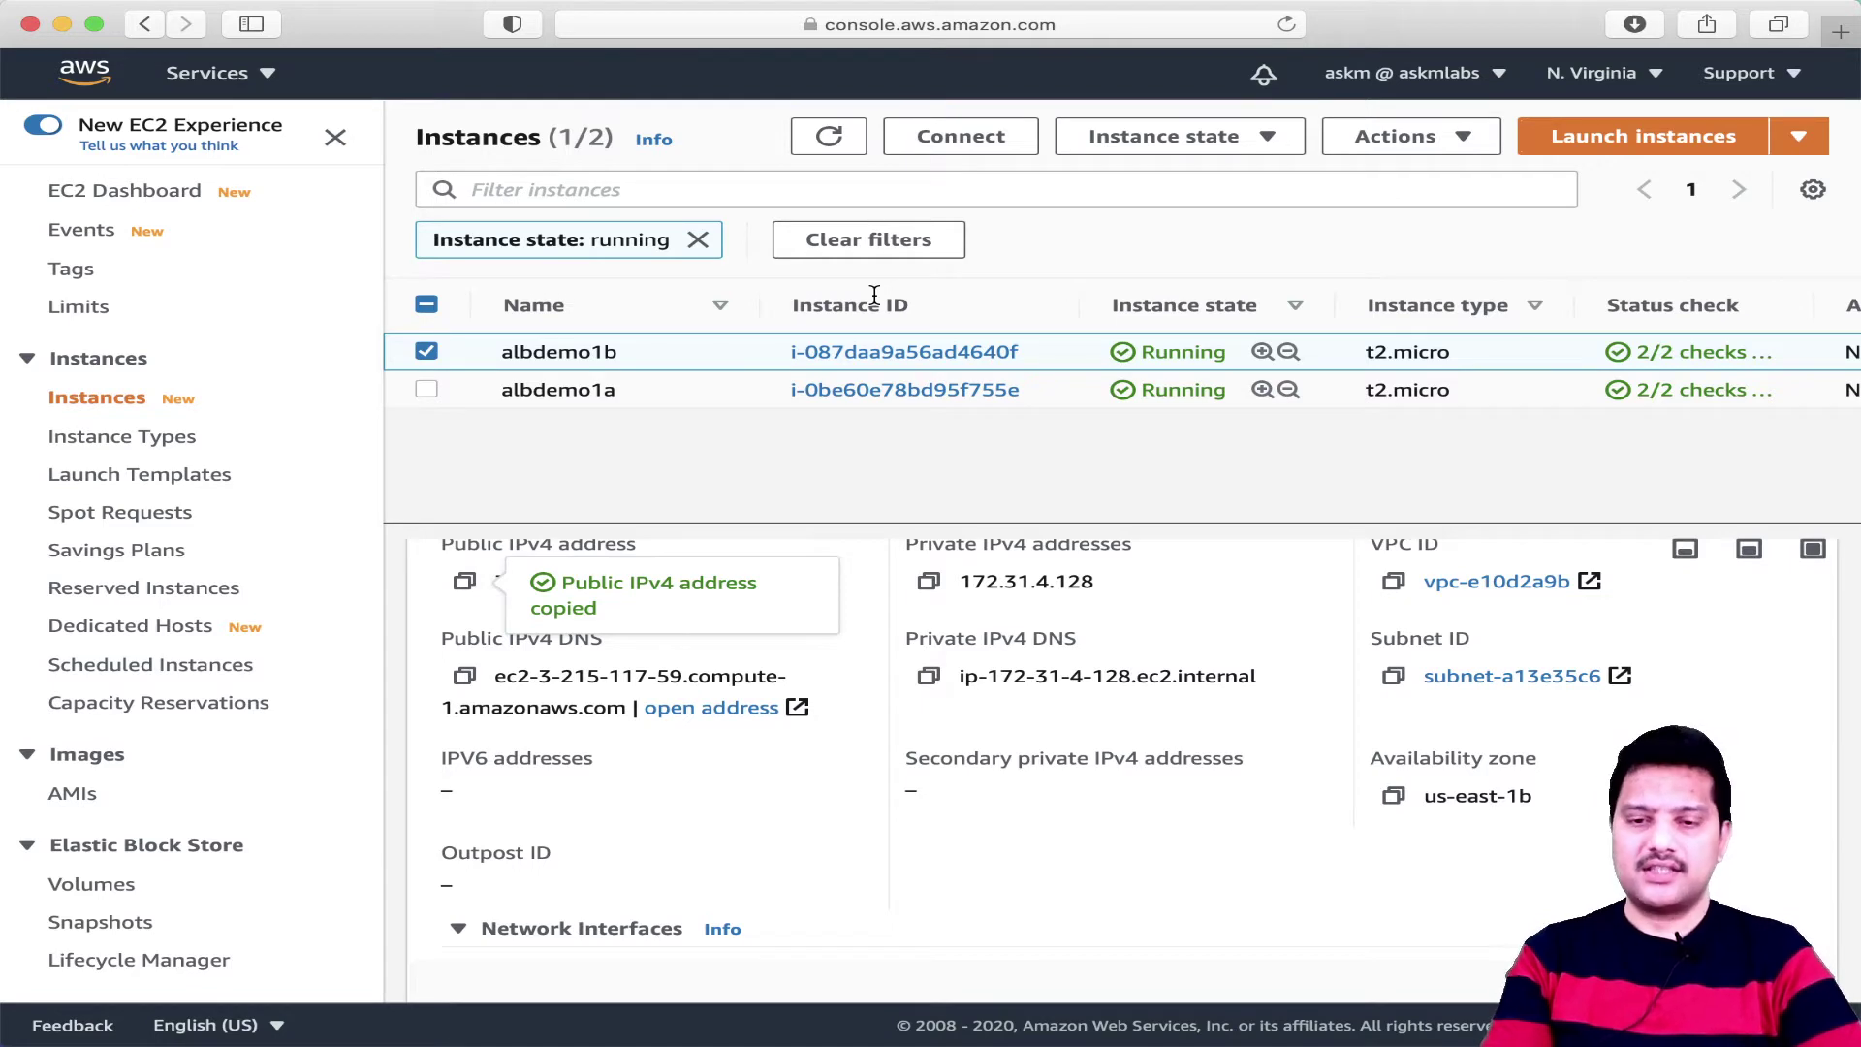
Go to the EC2 load balancers list and start creating a new load balancer.
scroll(194, 698, "down", 5)
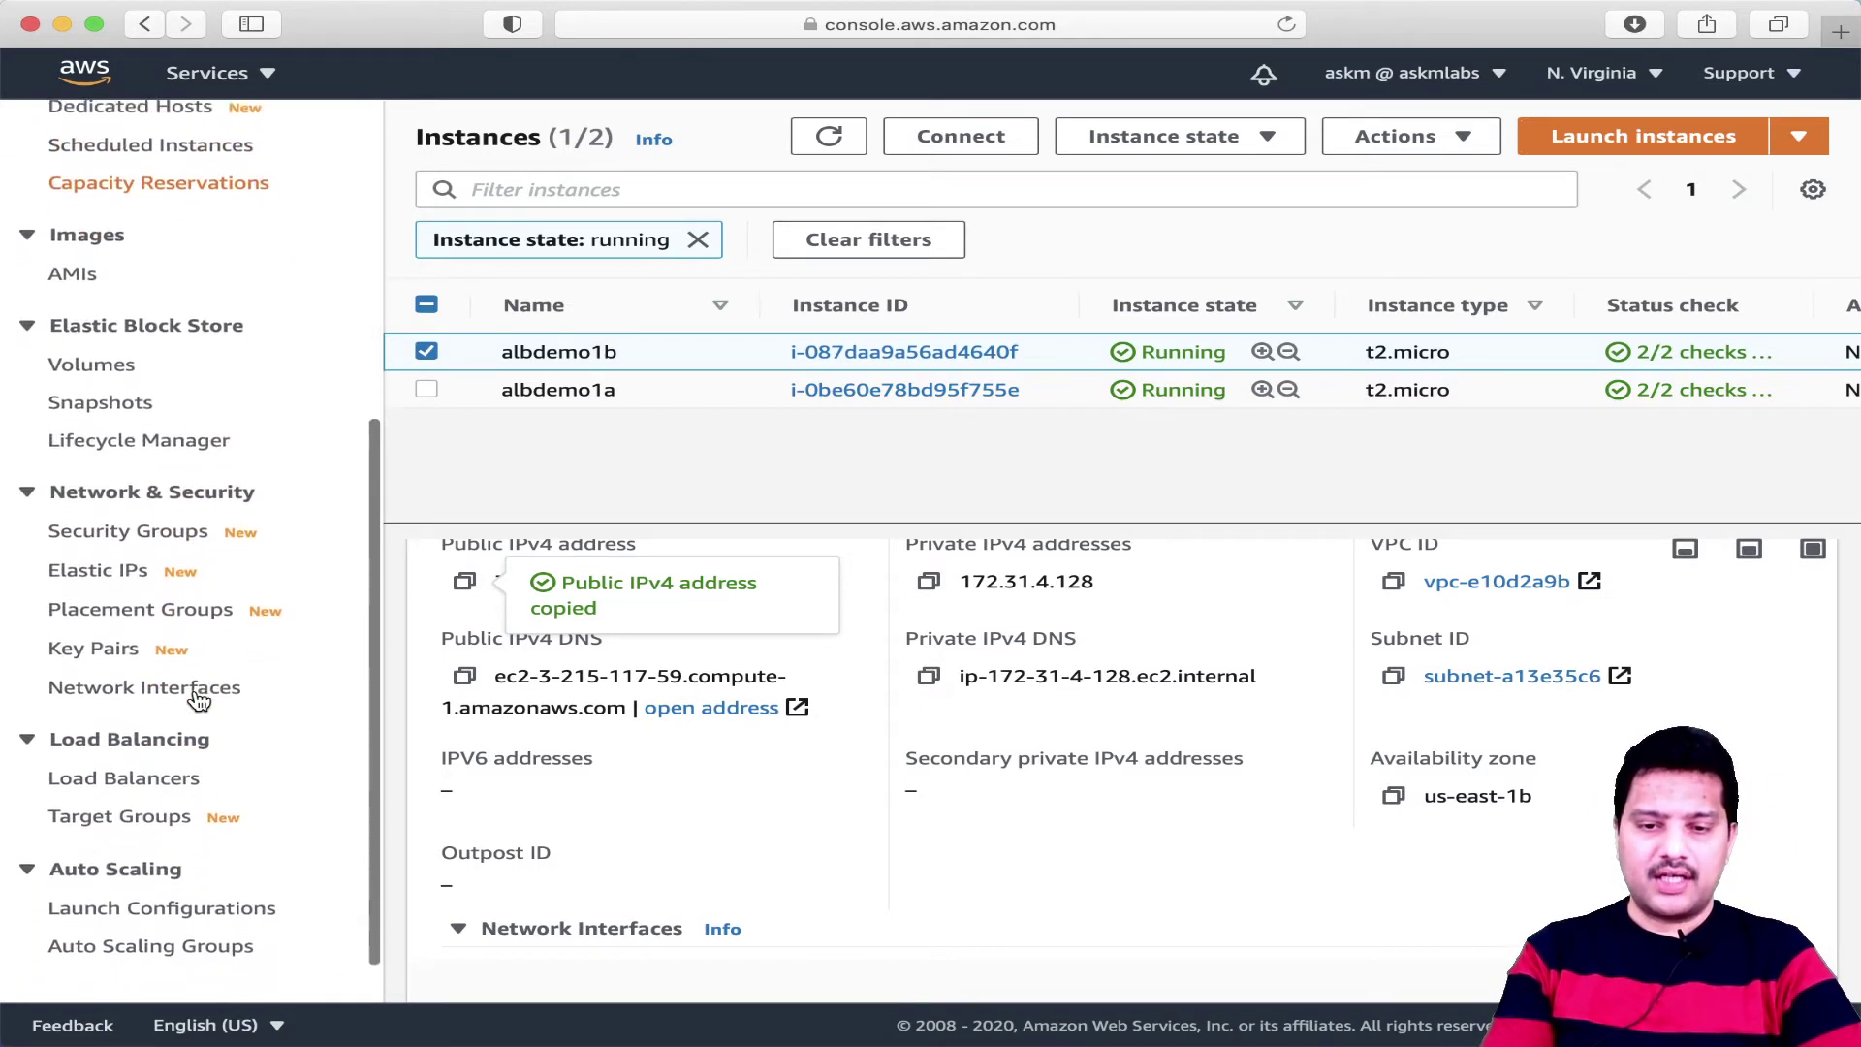
left_click(159, 764)
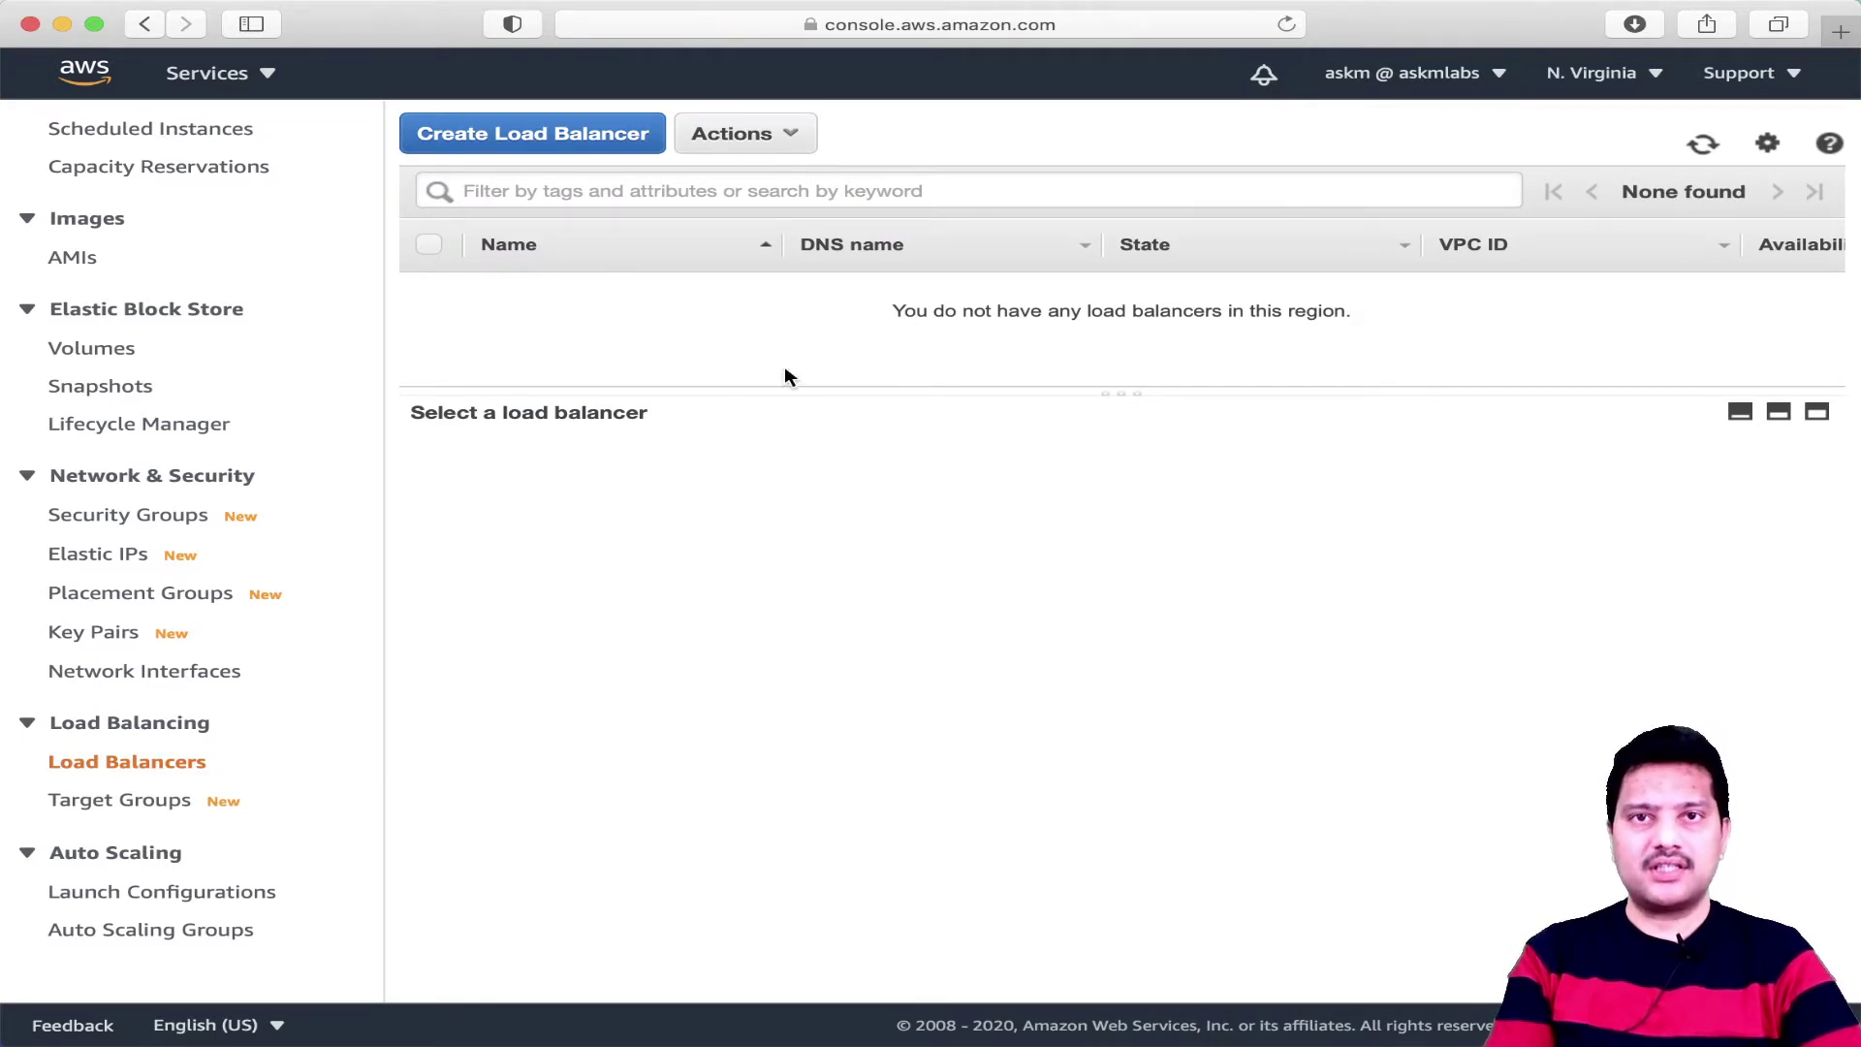
left_click(608, 144)
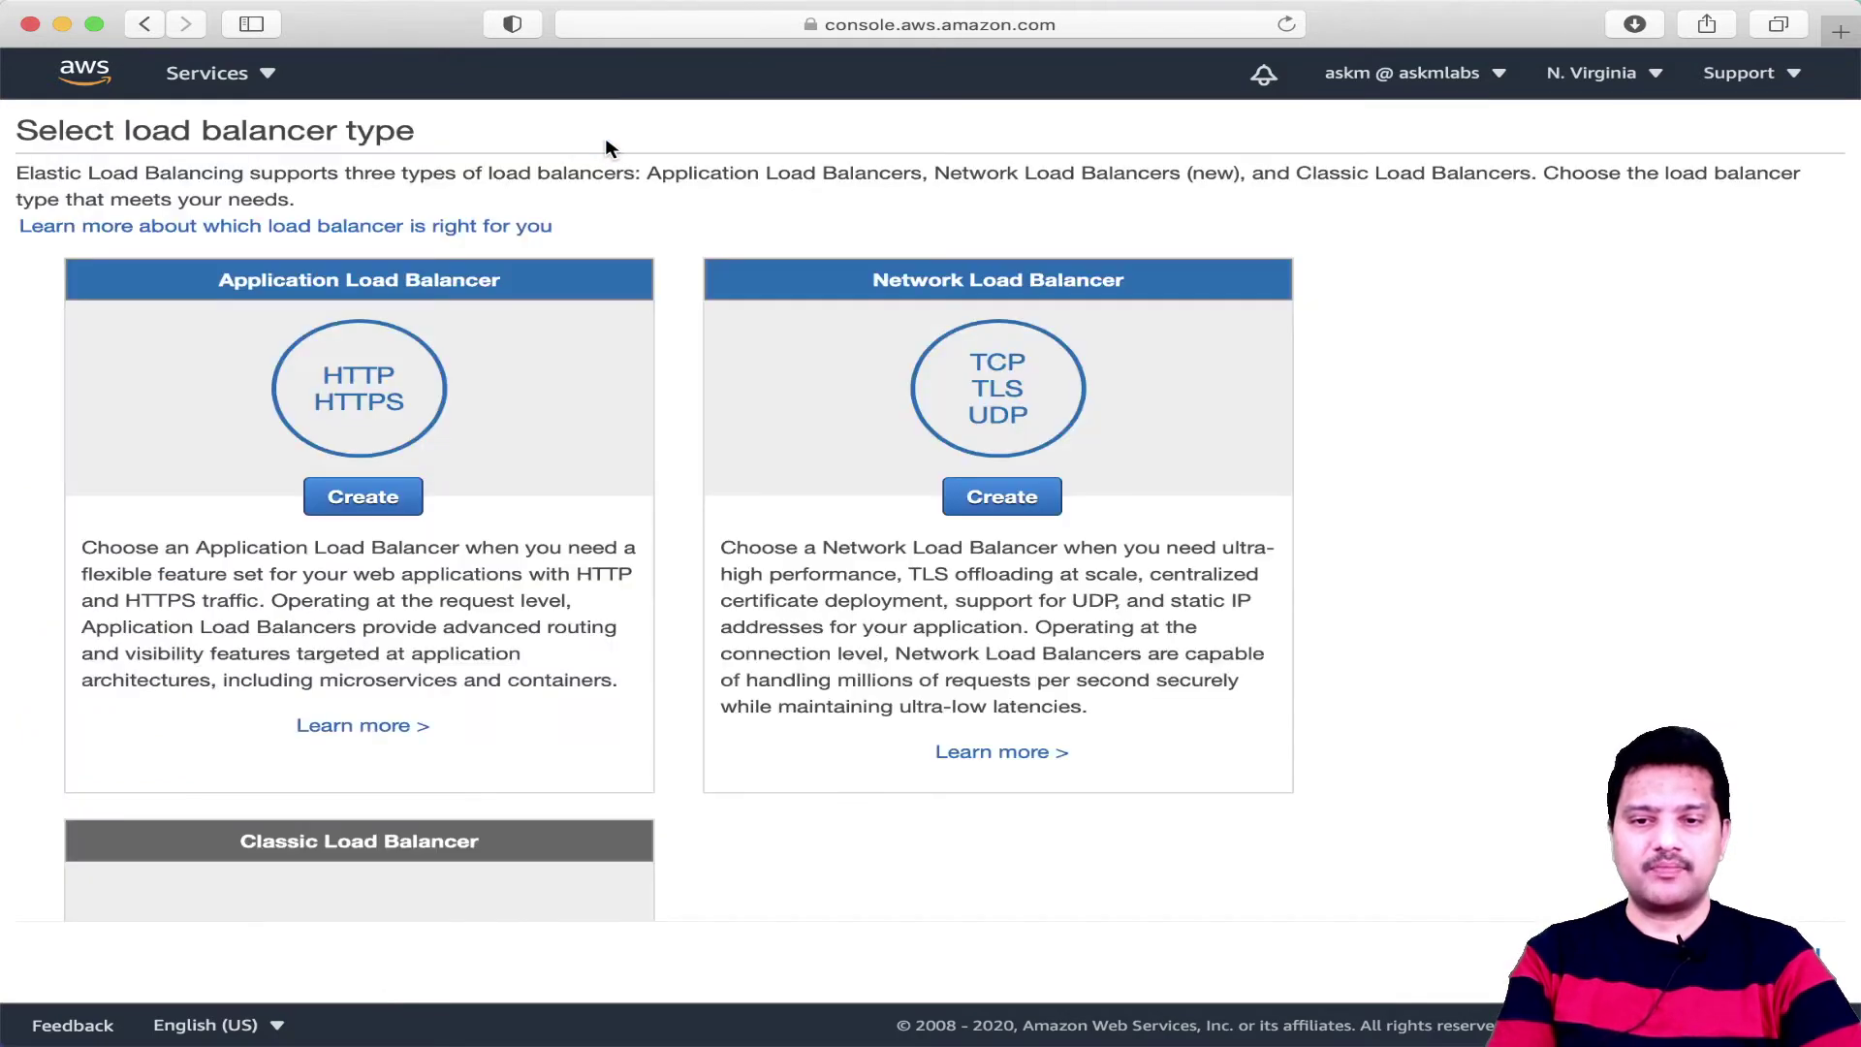
Review the load balancer types and choose to create an Application Load Balancer for HTTP and HTTPS.
scroll(541, 548, "down", 3)
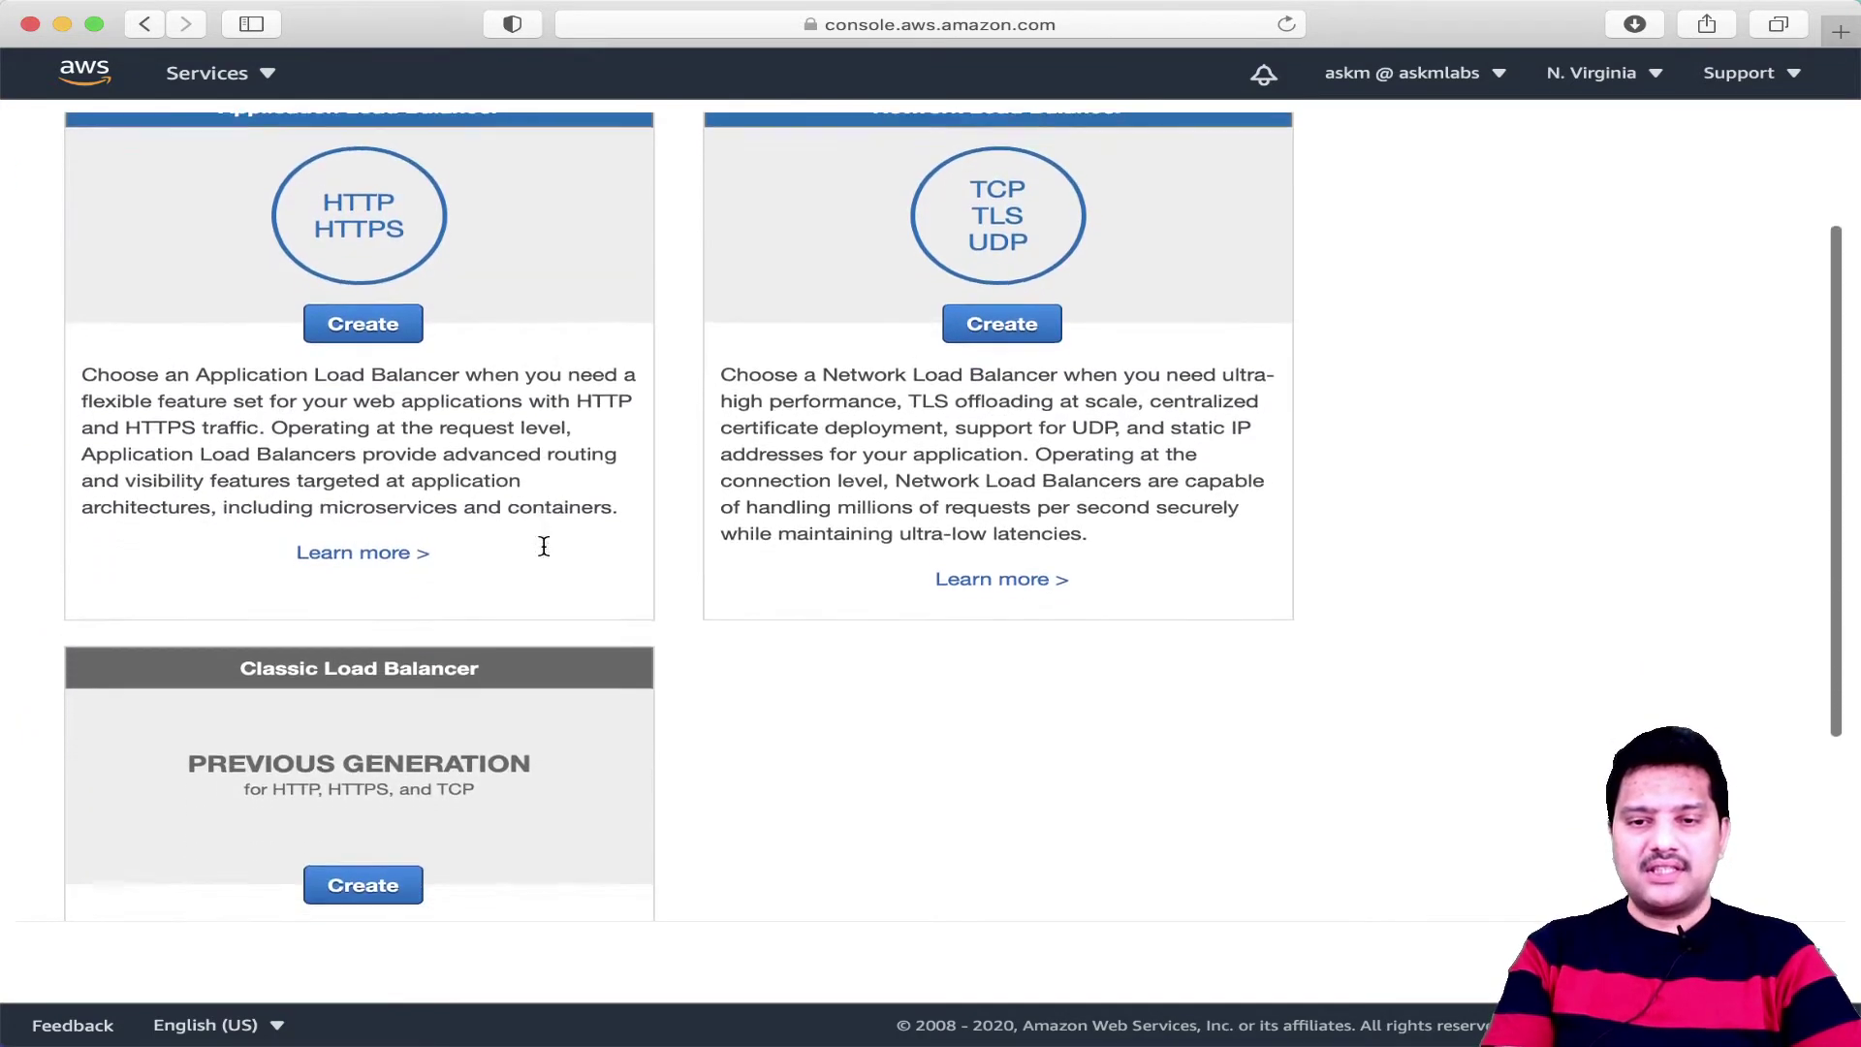
scroll(543, 553, "up", 1)
scroll(736, 744, "down", 2)
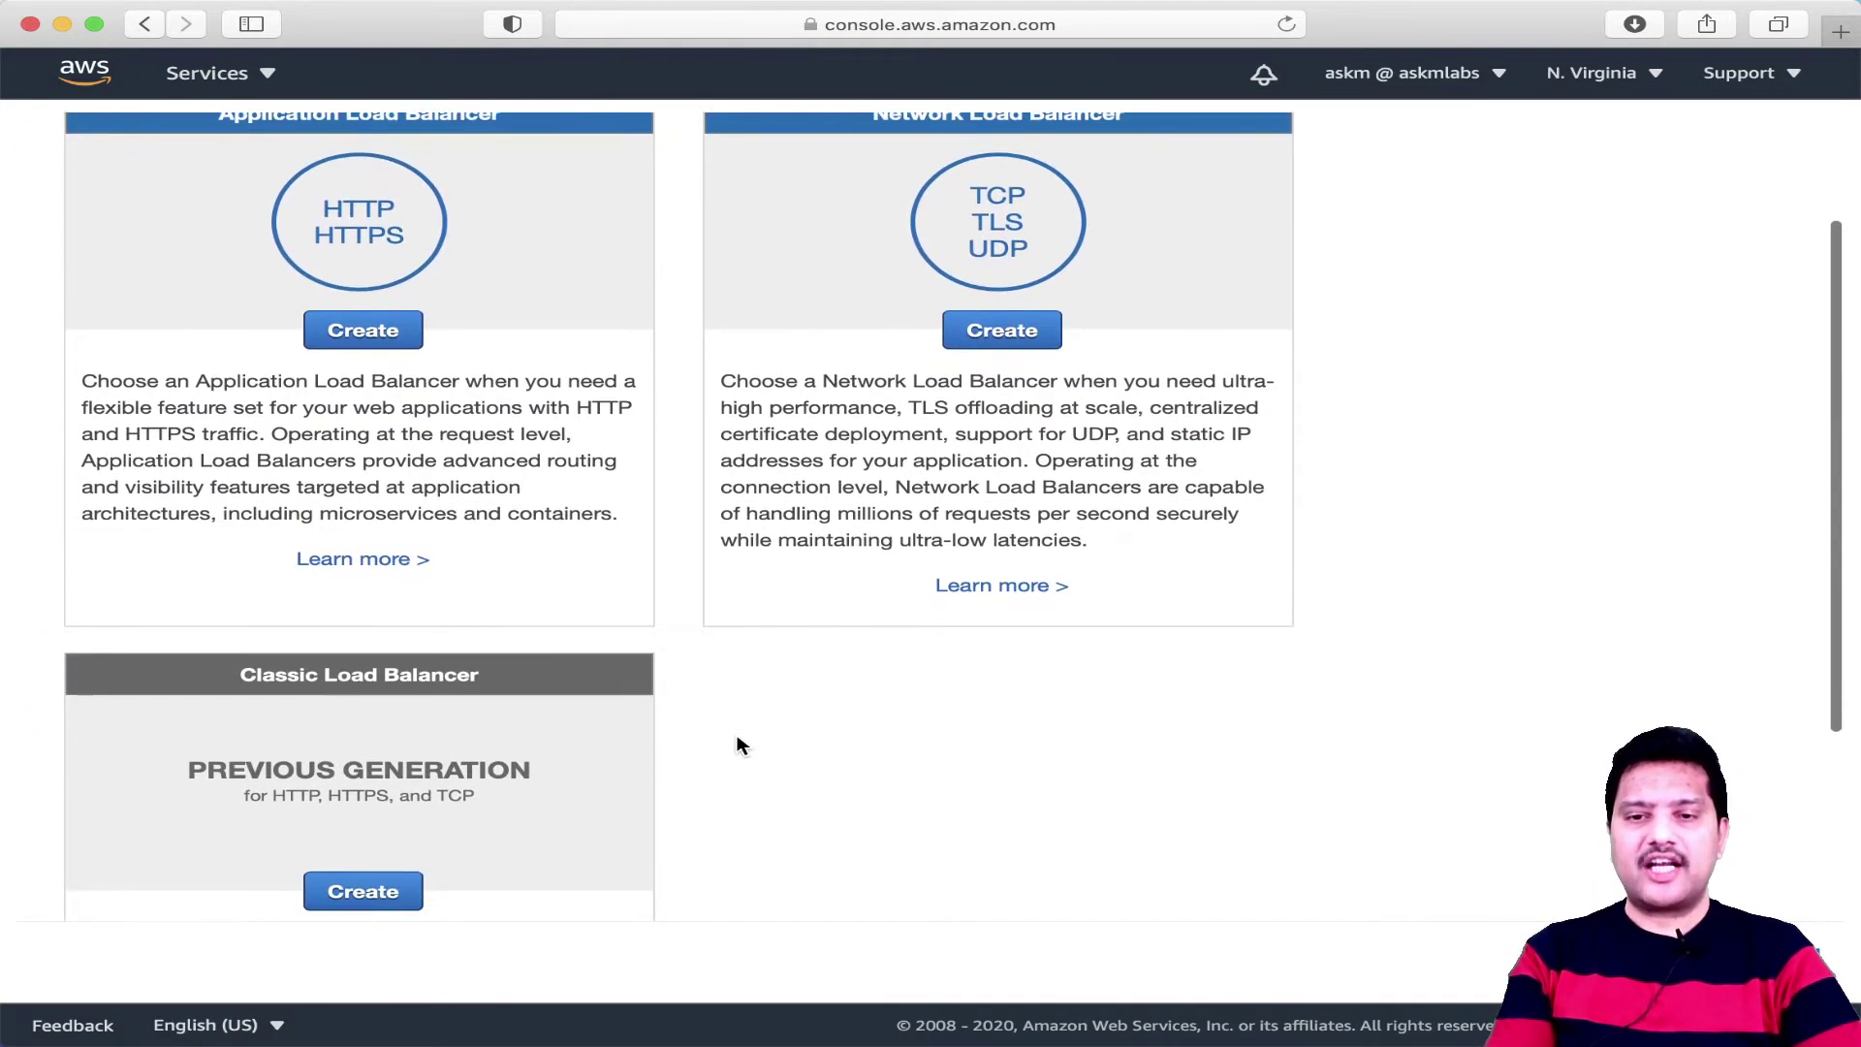
scroll(736, 744, "up", 1)
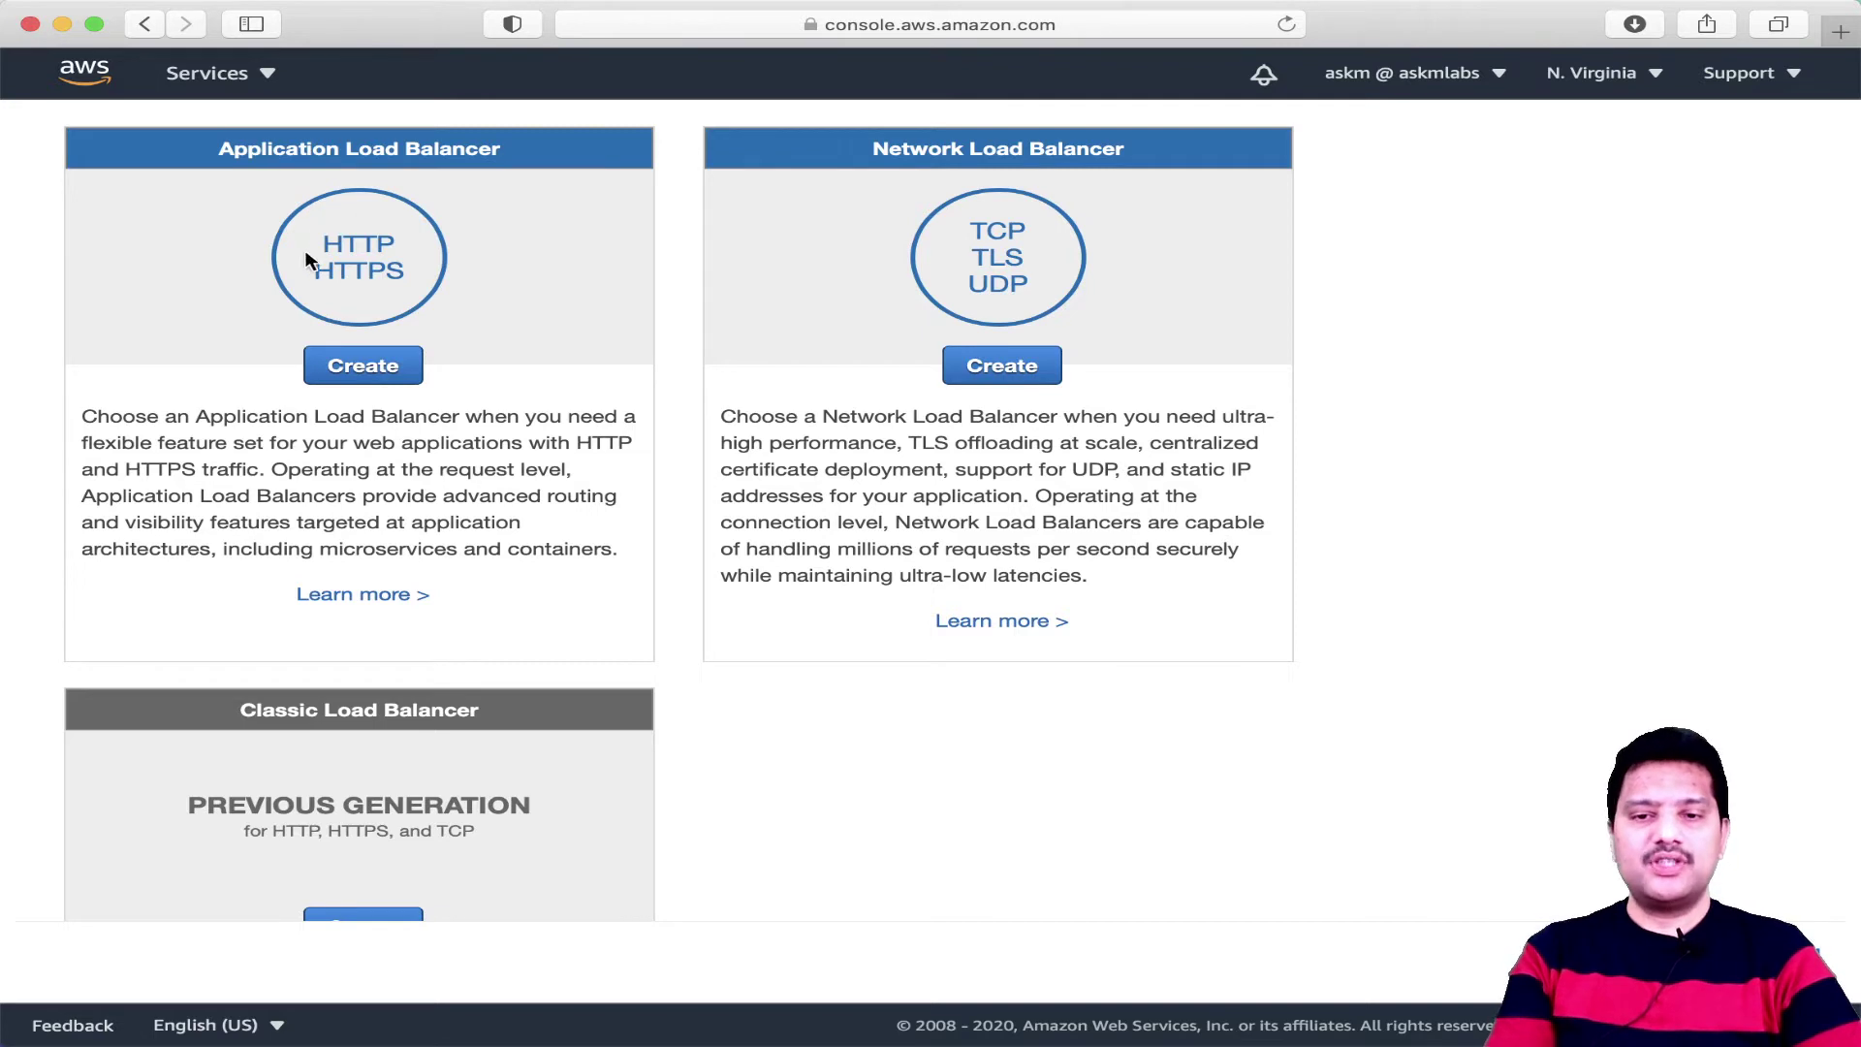
left_click_drag(324, 243, 416, 272)
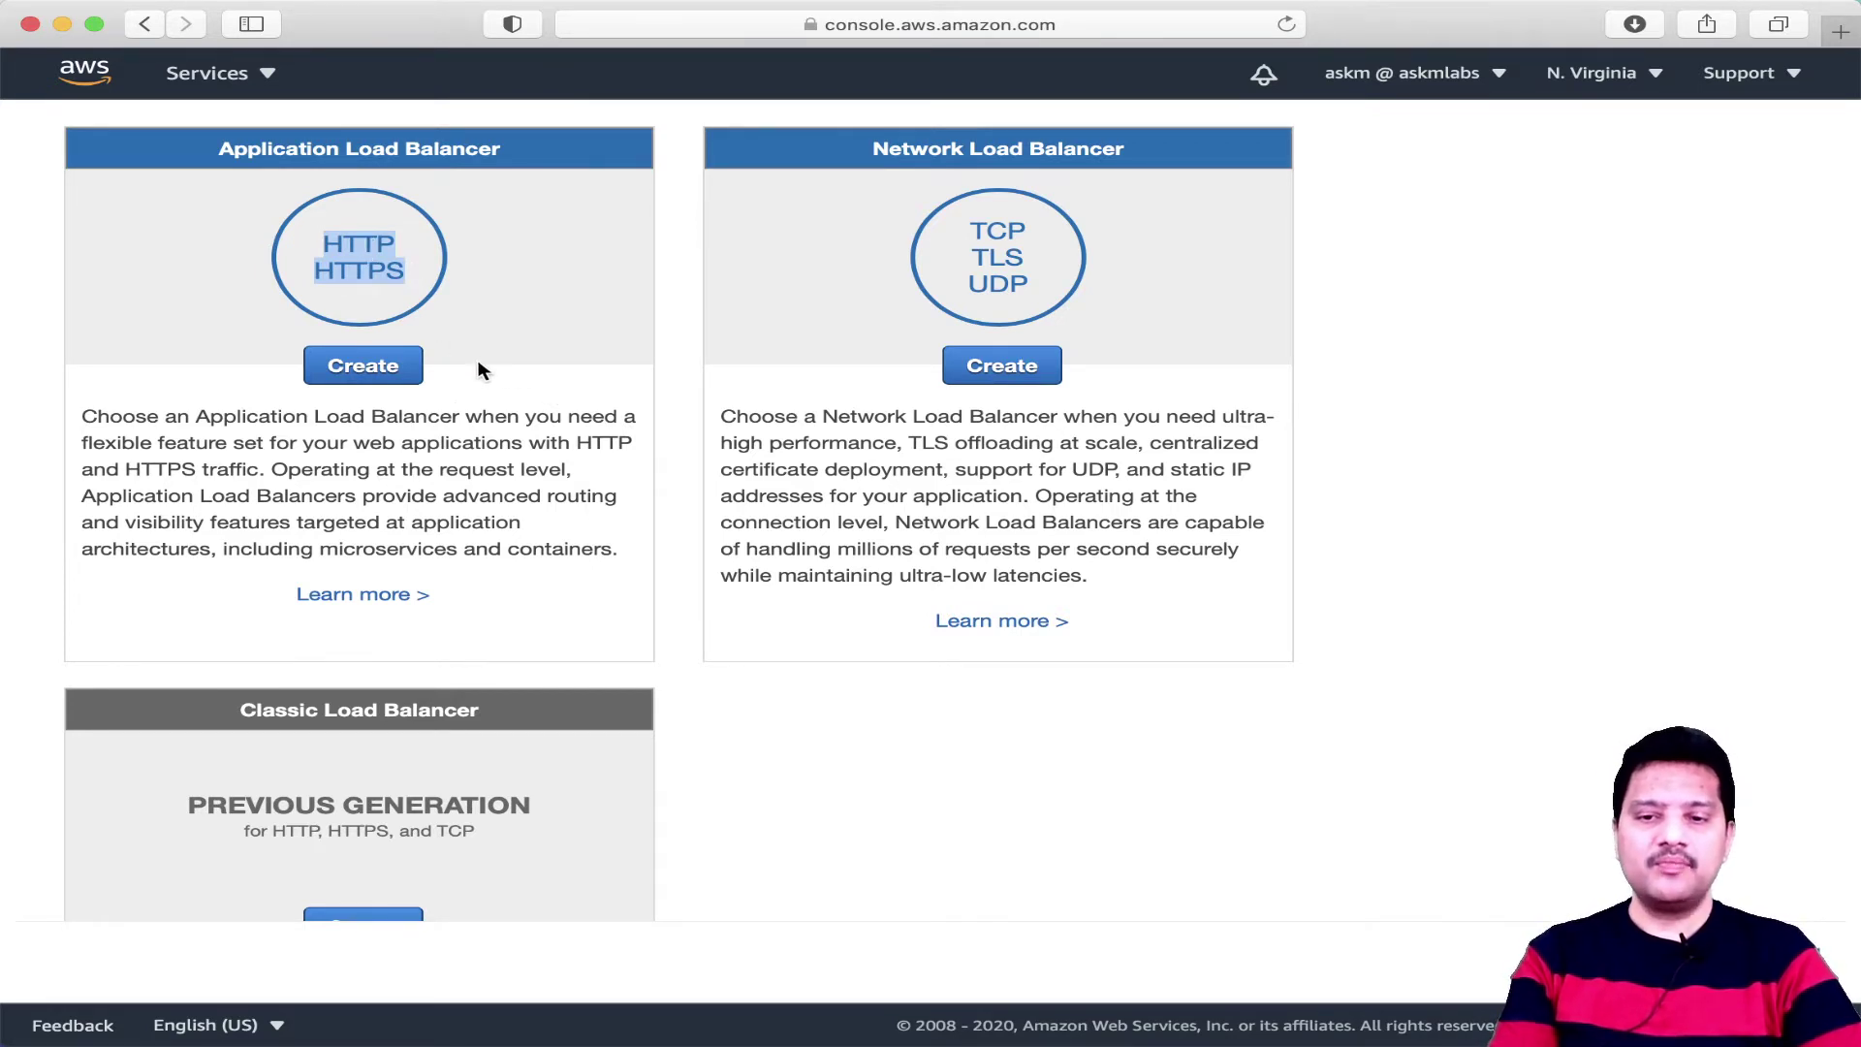
left_click(521, 264)
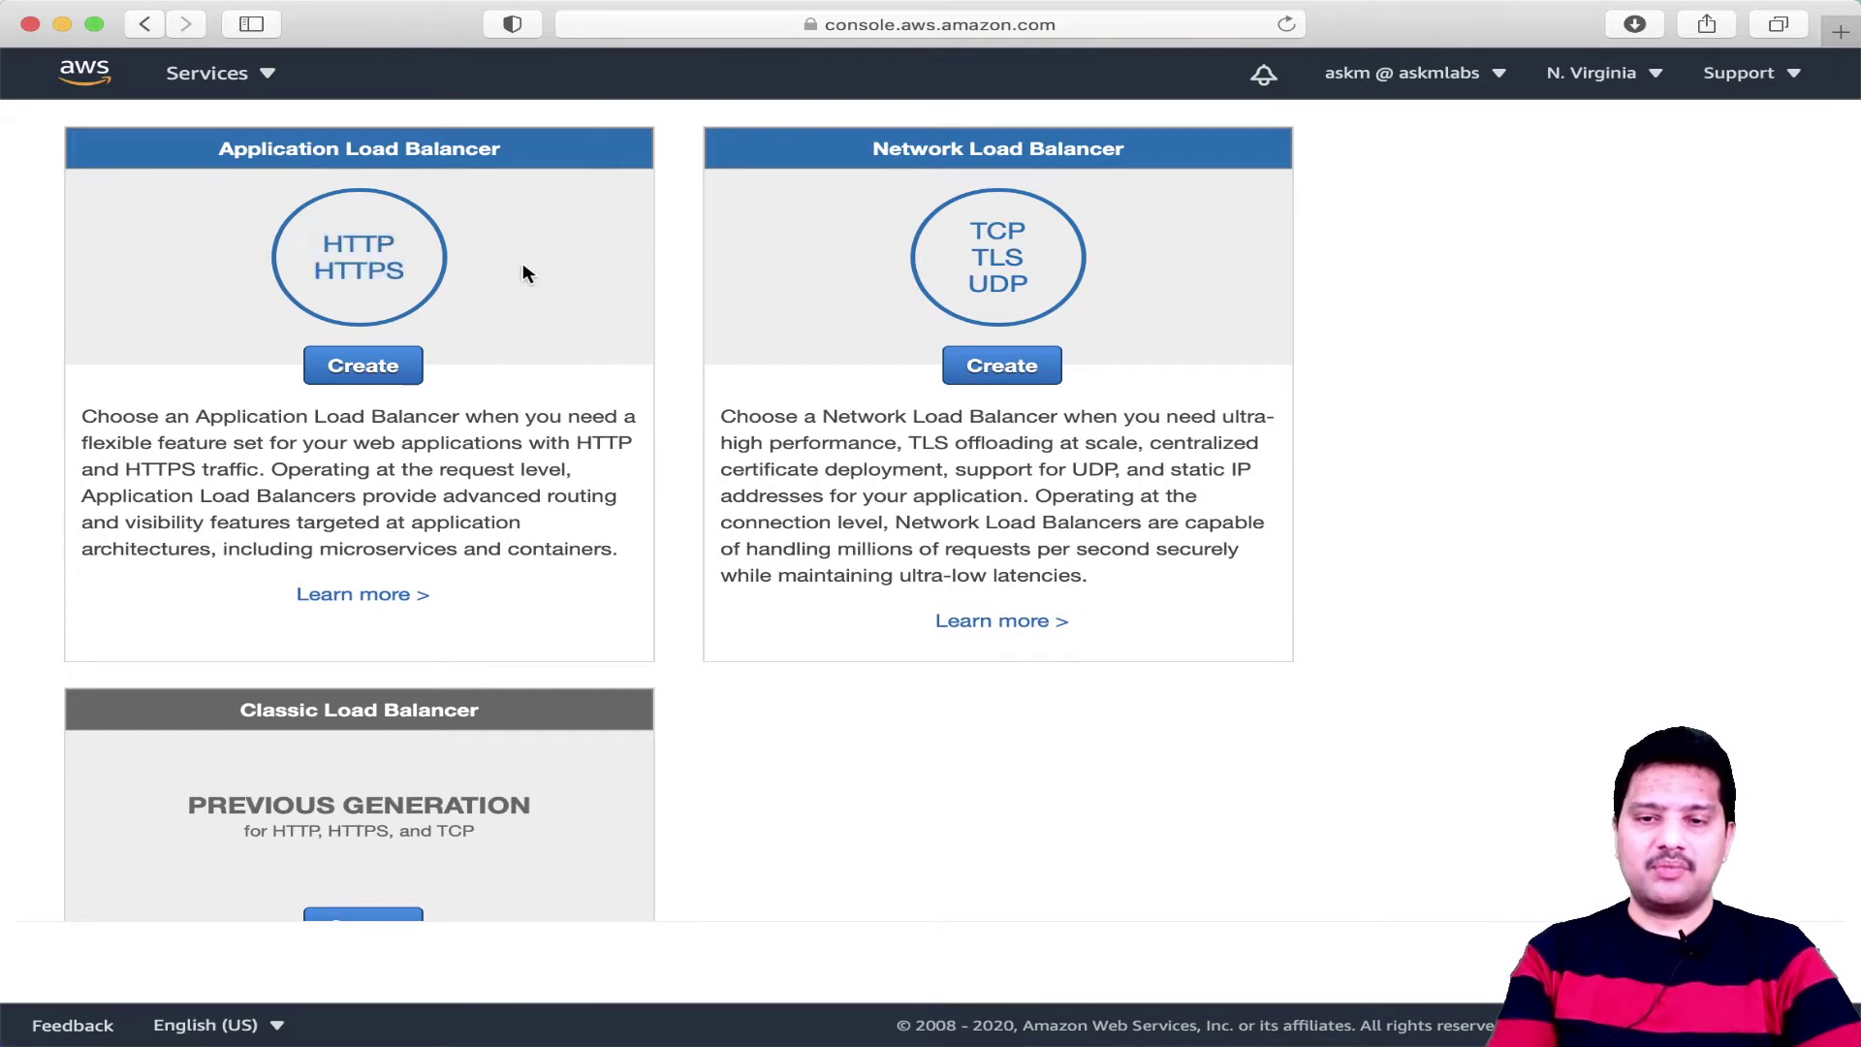
left_click(381, 375)
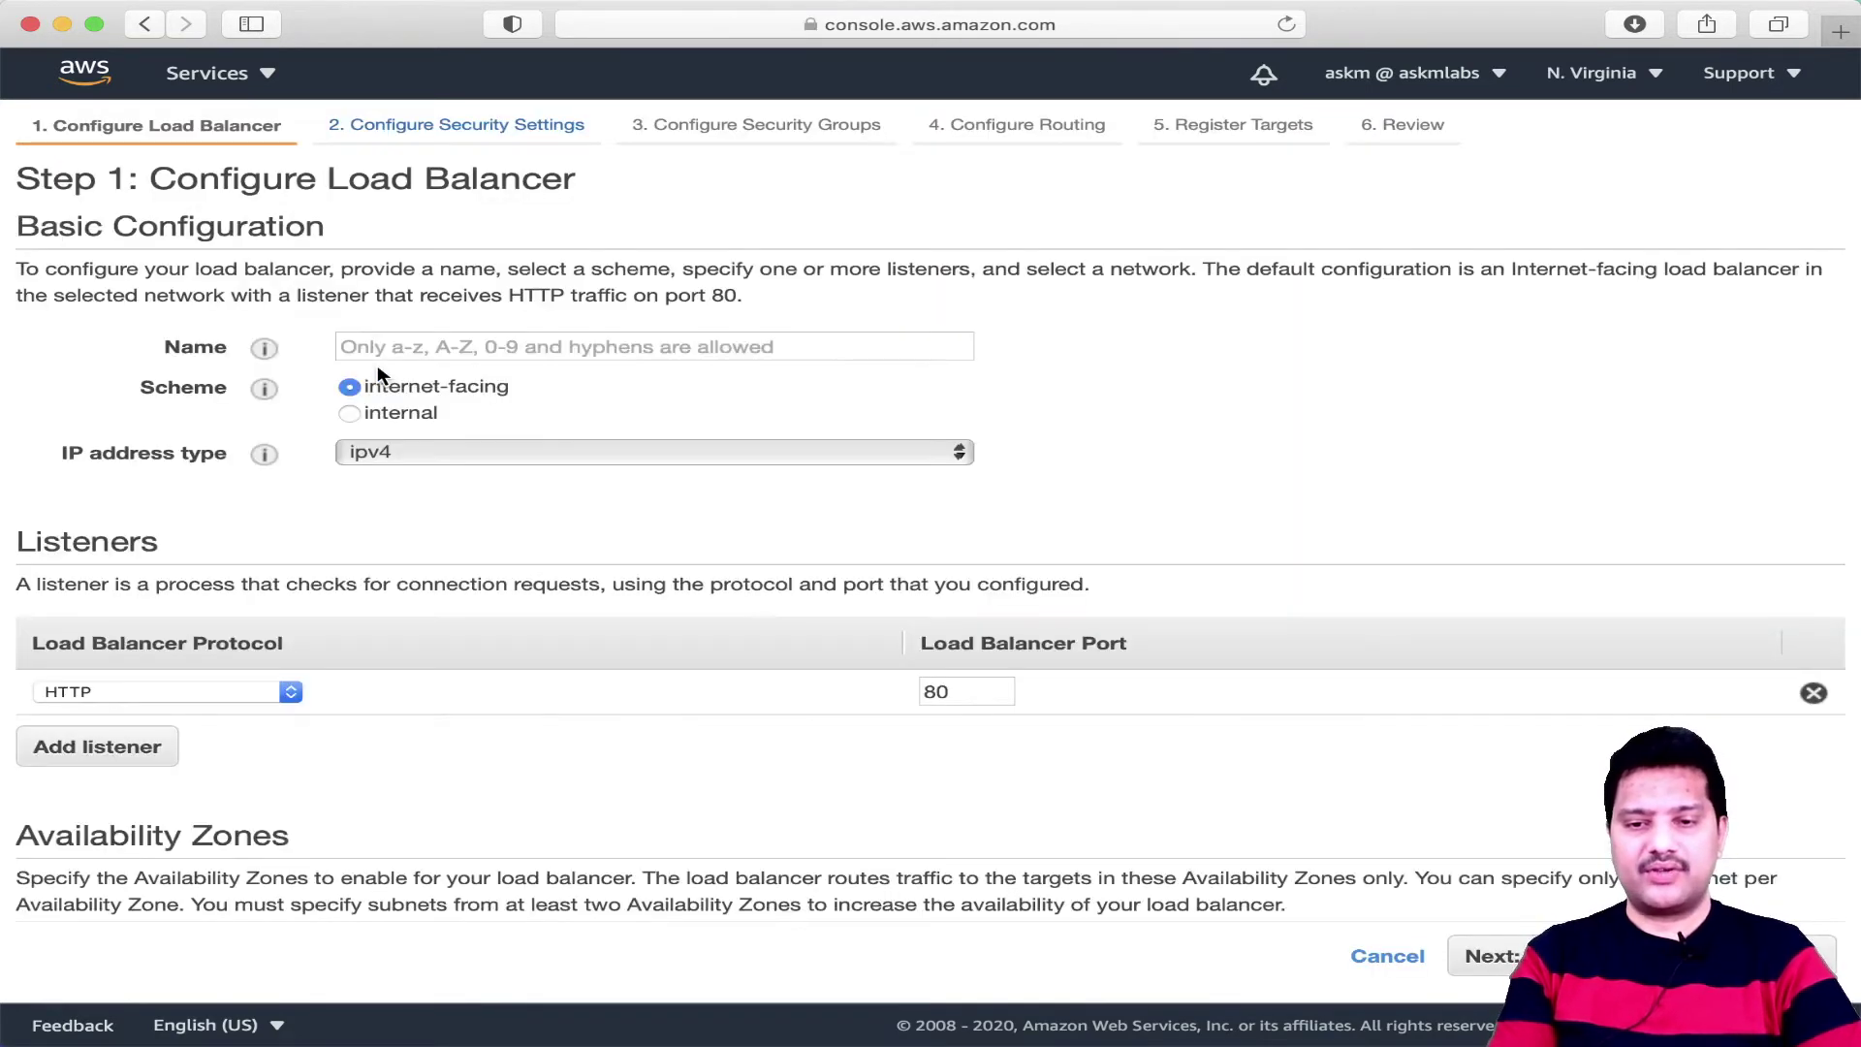
Name the load balancer albdemo, correcting the autofilled spelling.
left_click(632, 346)
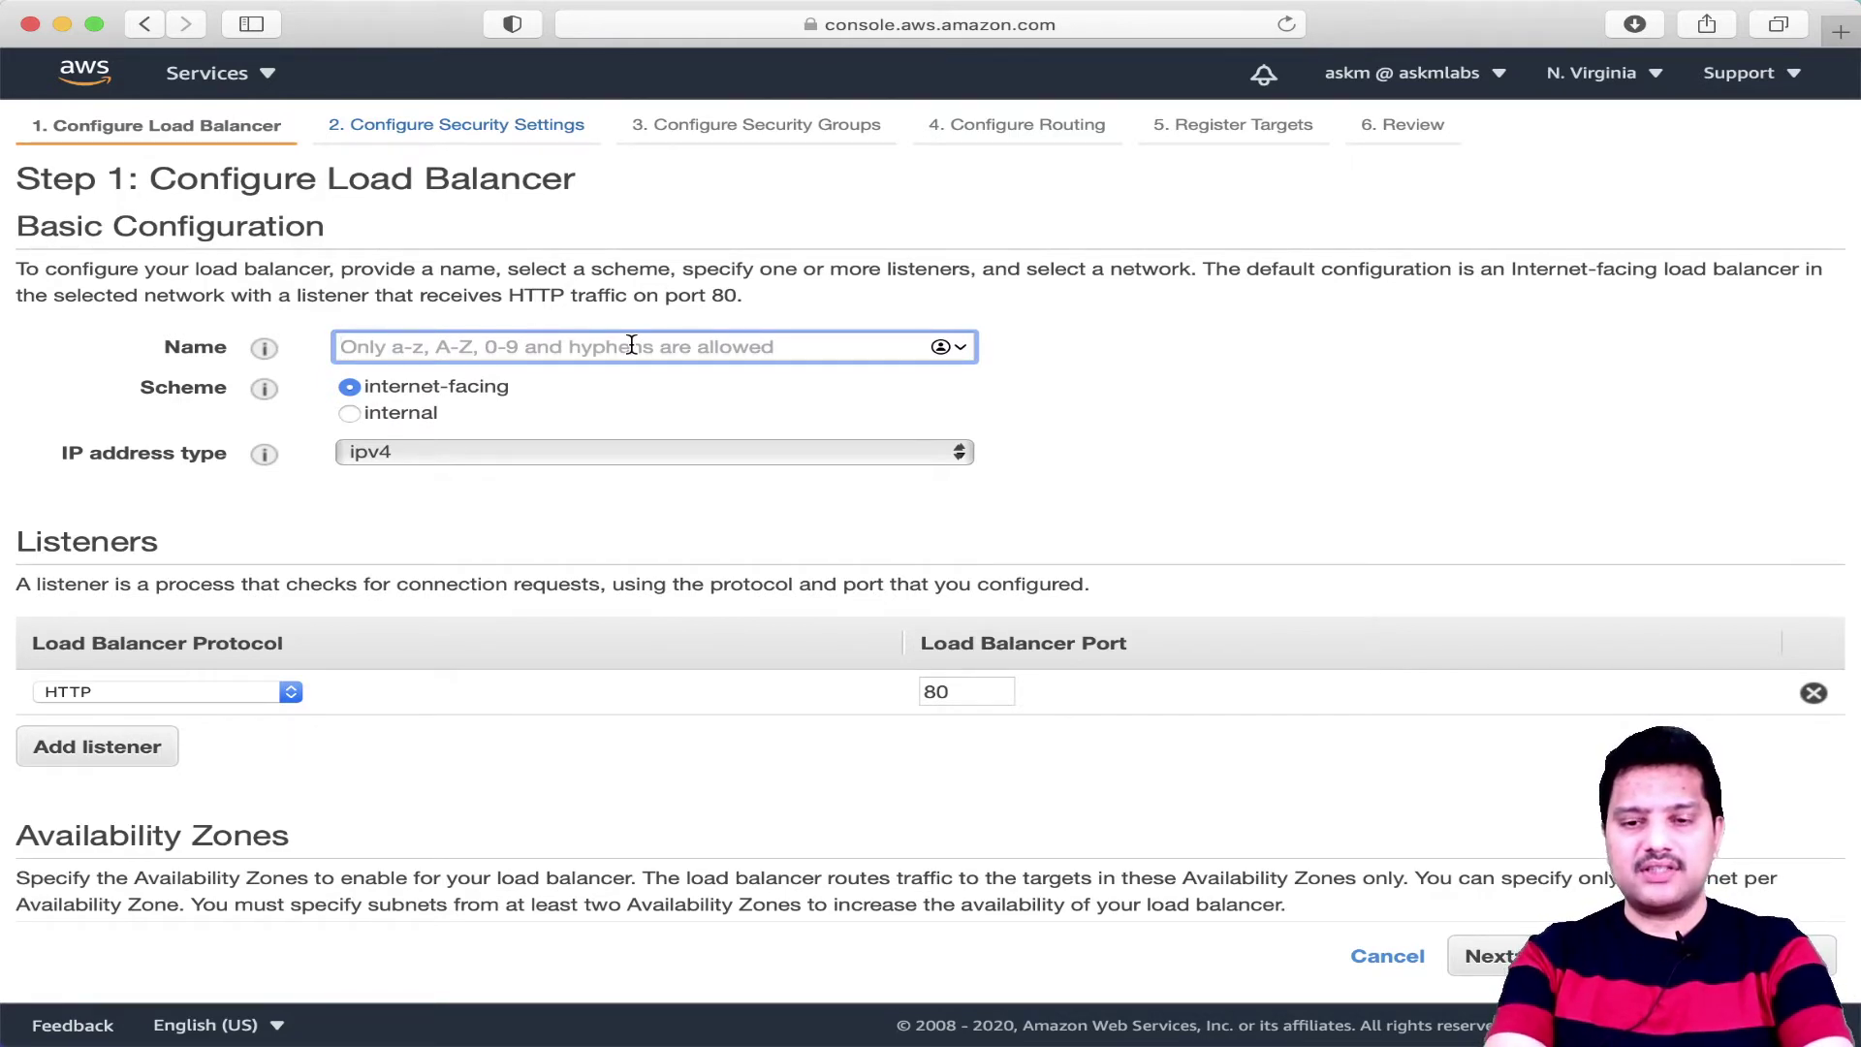
type("albdemo")
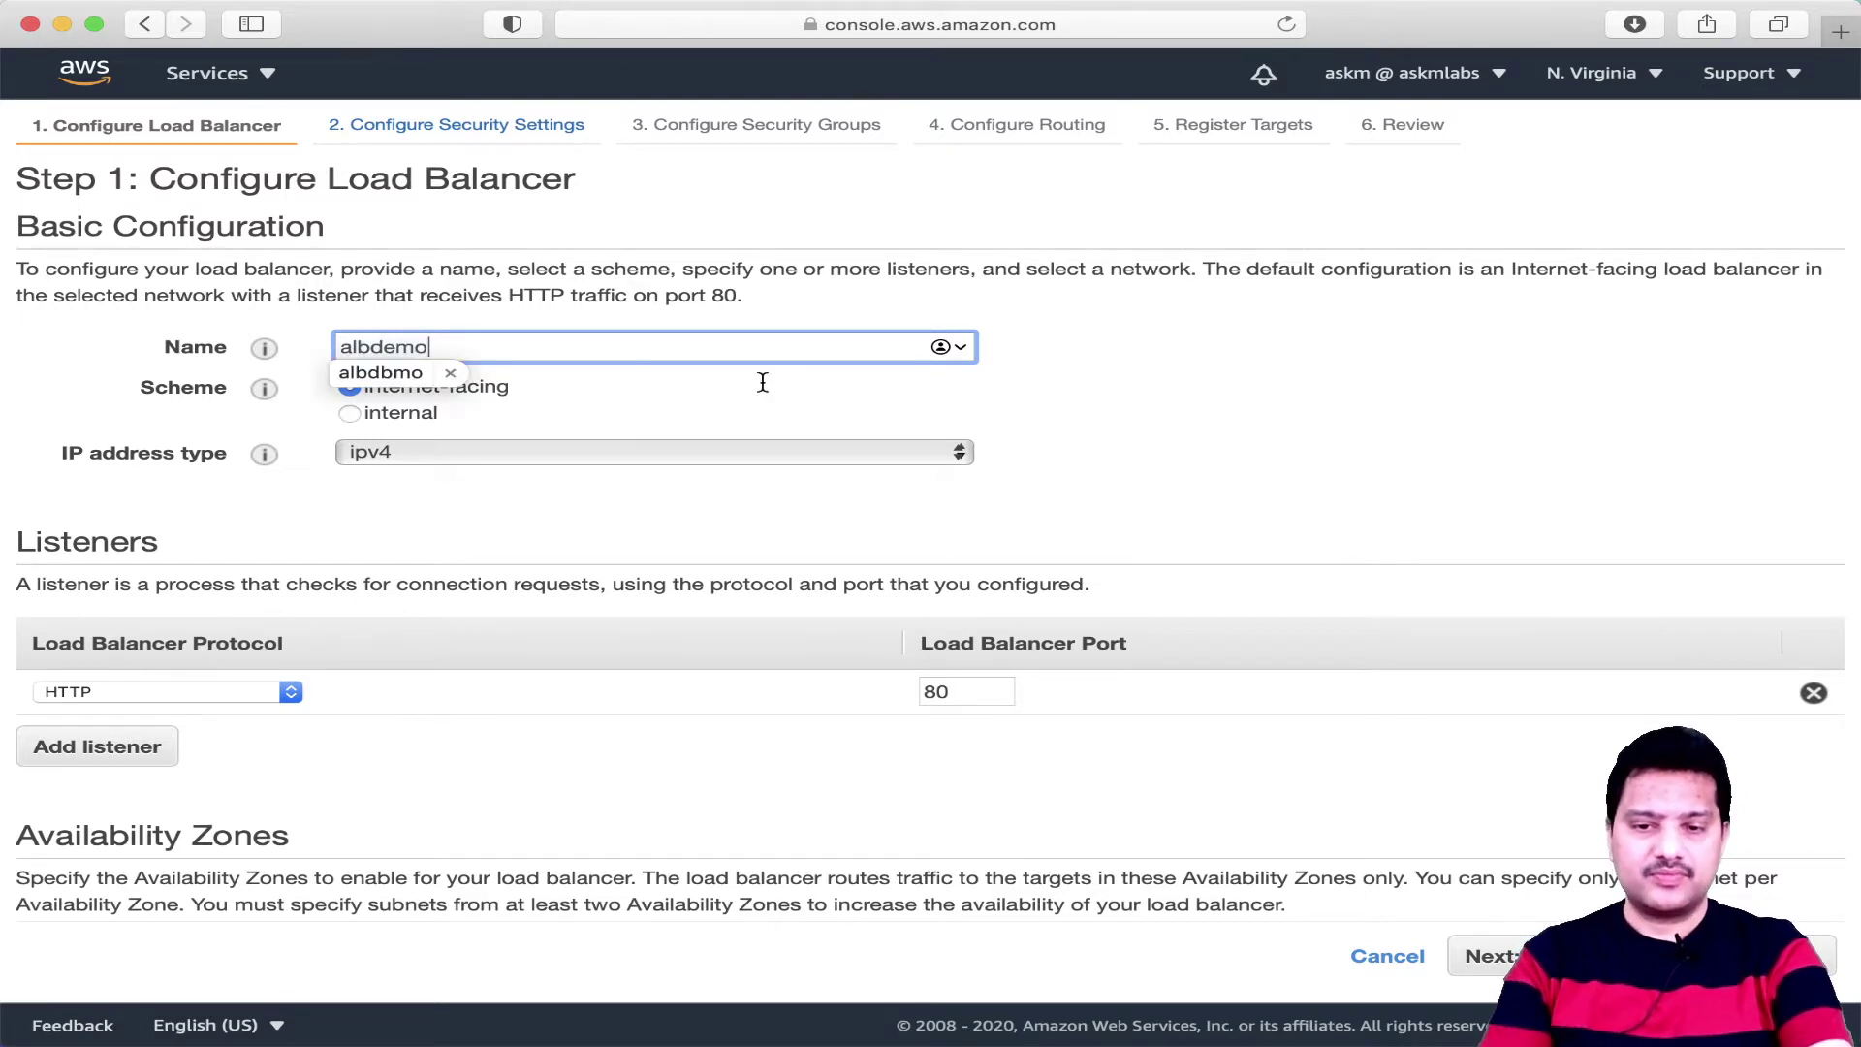
left_click(1251, 444)
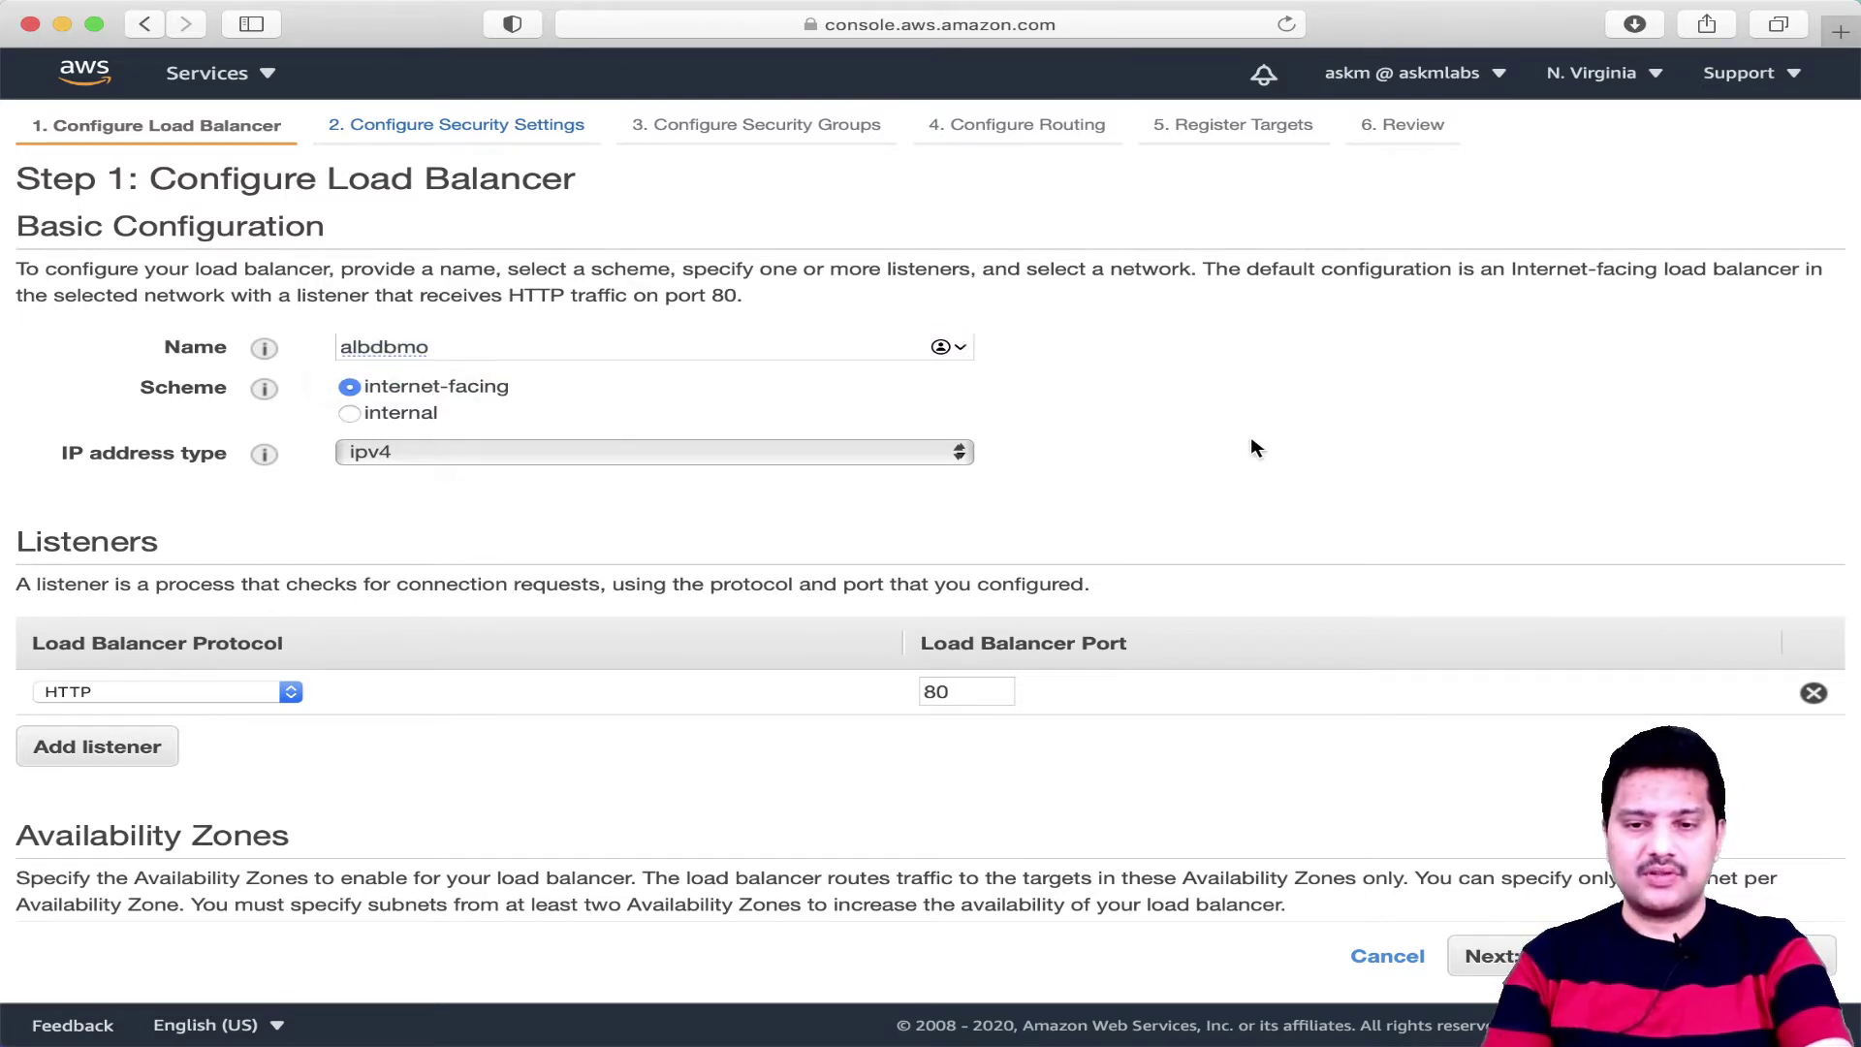
left_click(397, 347)
key("BackSpace")
type("e")
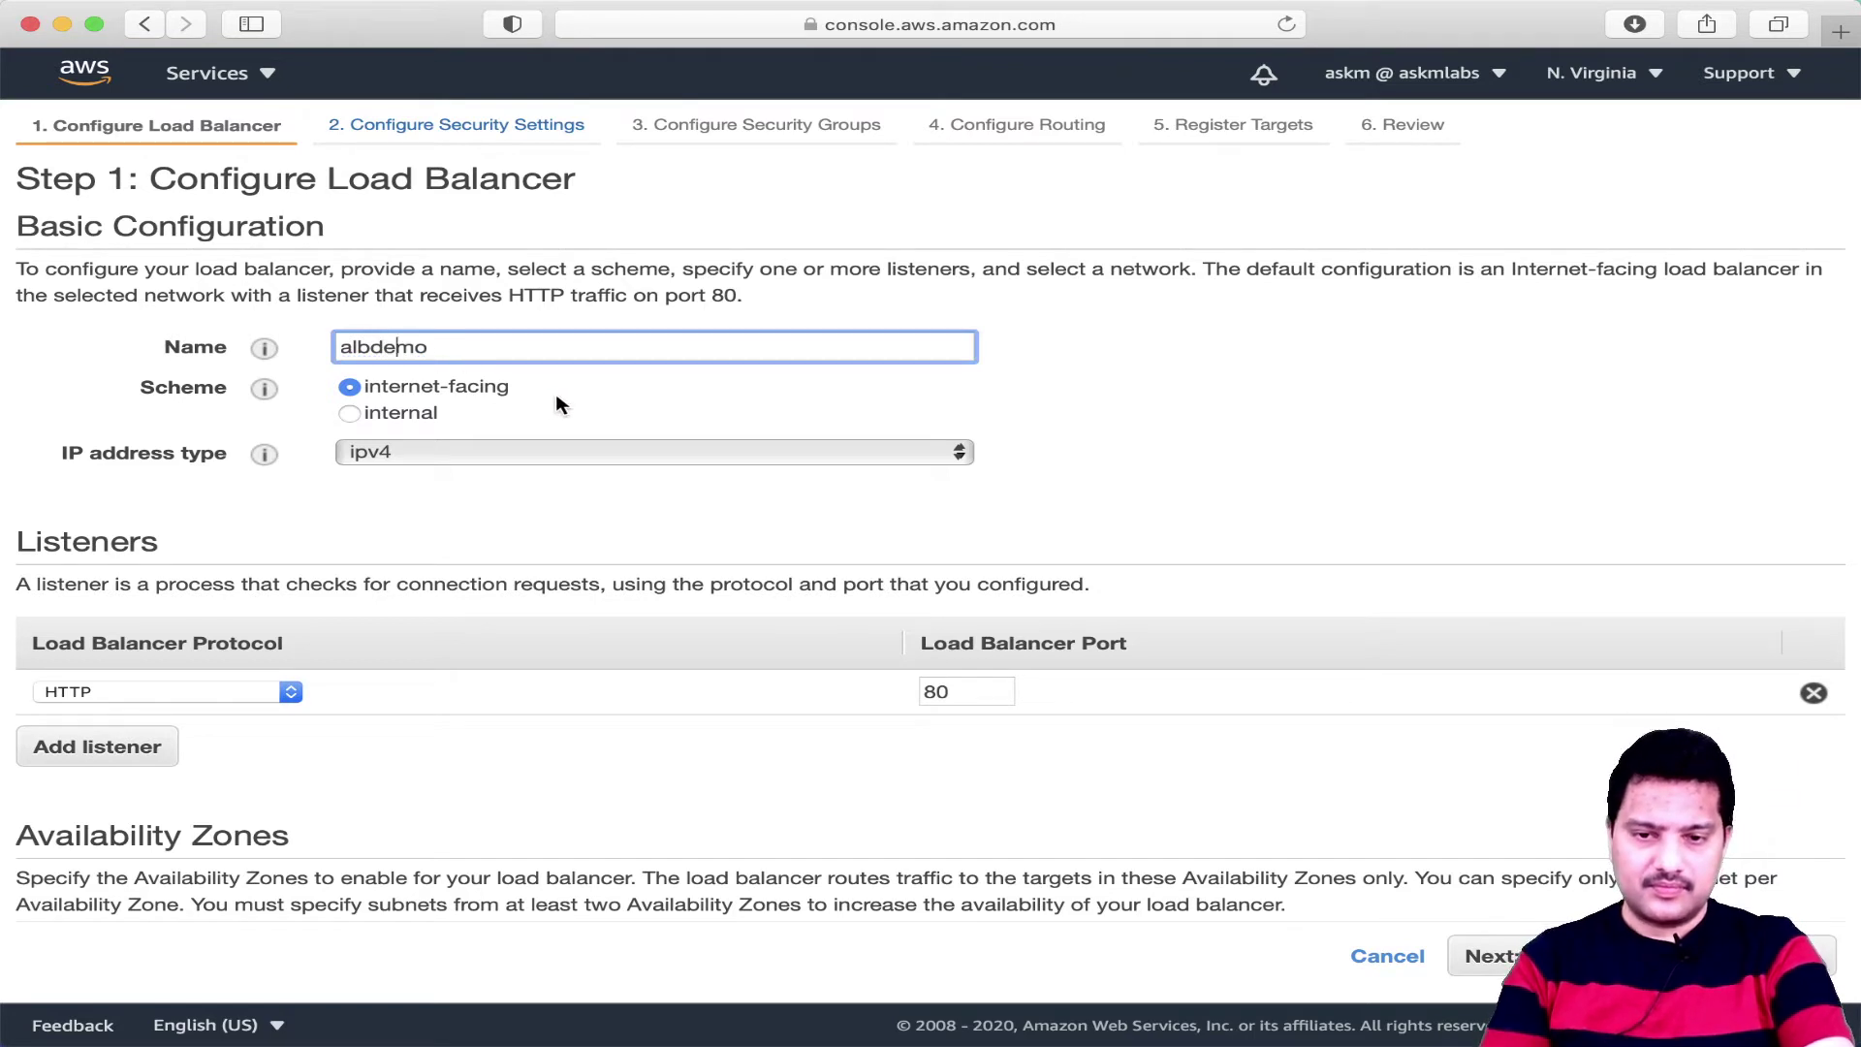
left_click(999, 390)
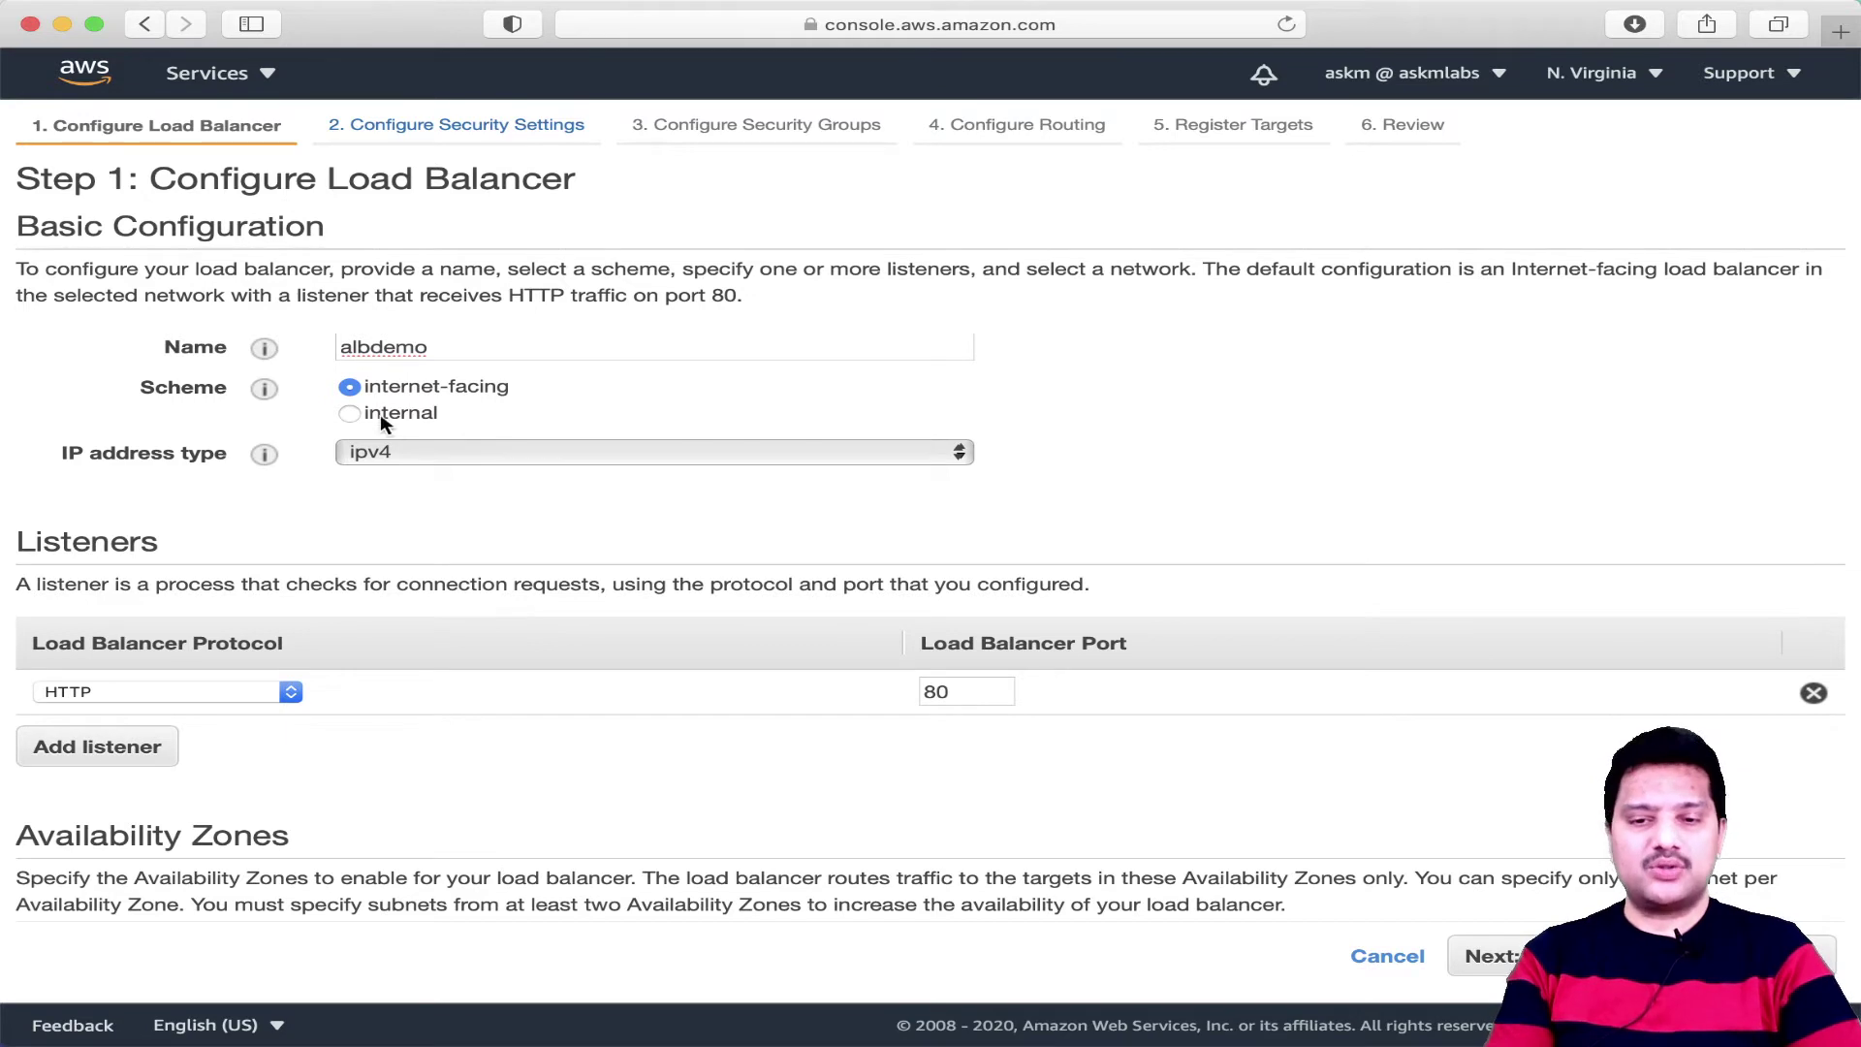
Check the available IP address types and listener protocols, keeping ipv4 and HTTP selected.
left_click(474, 456)
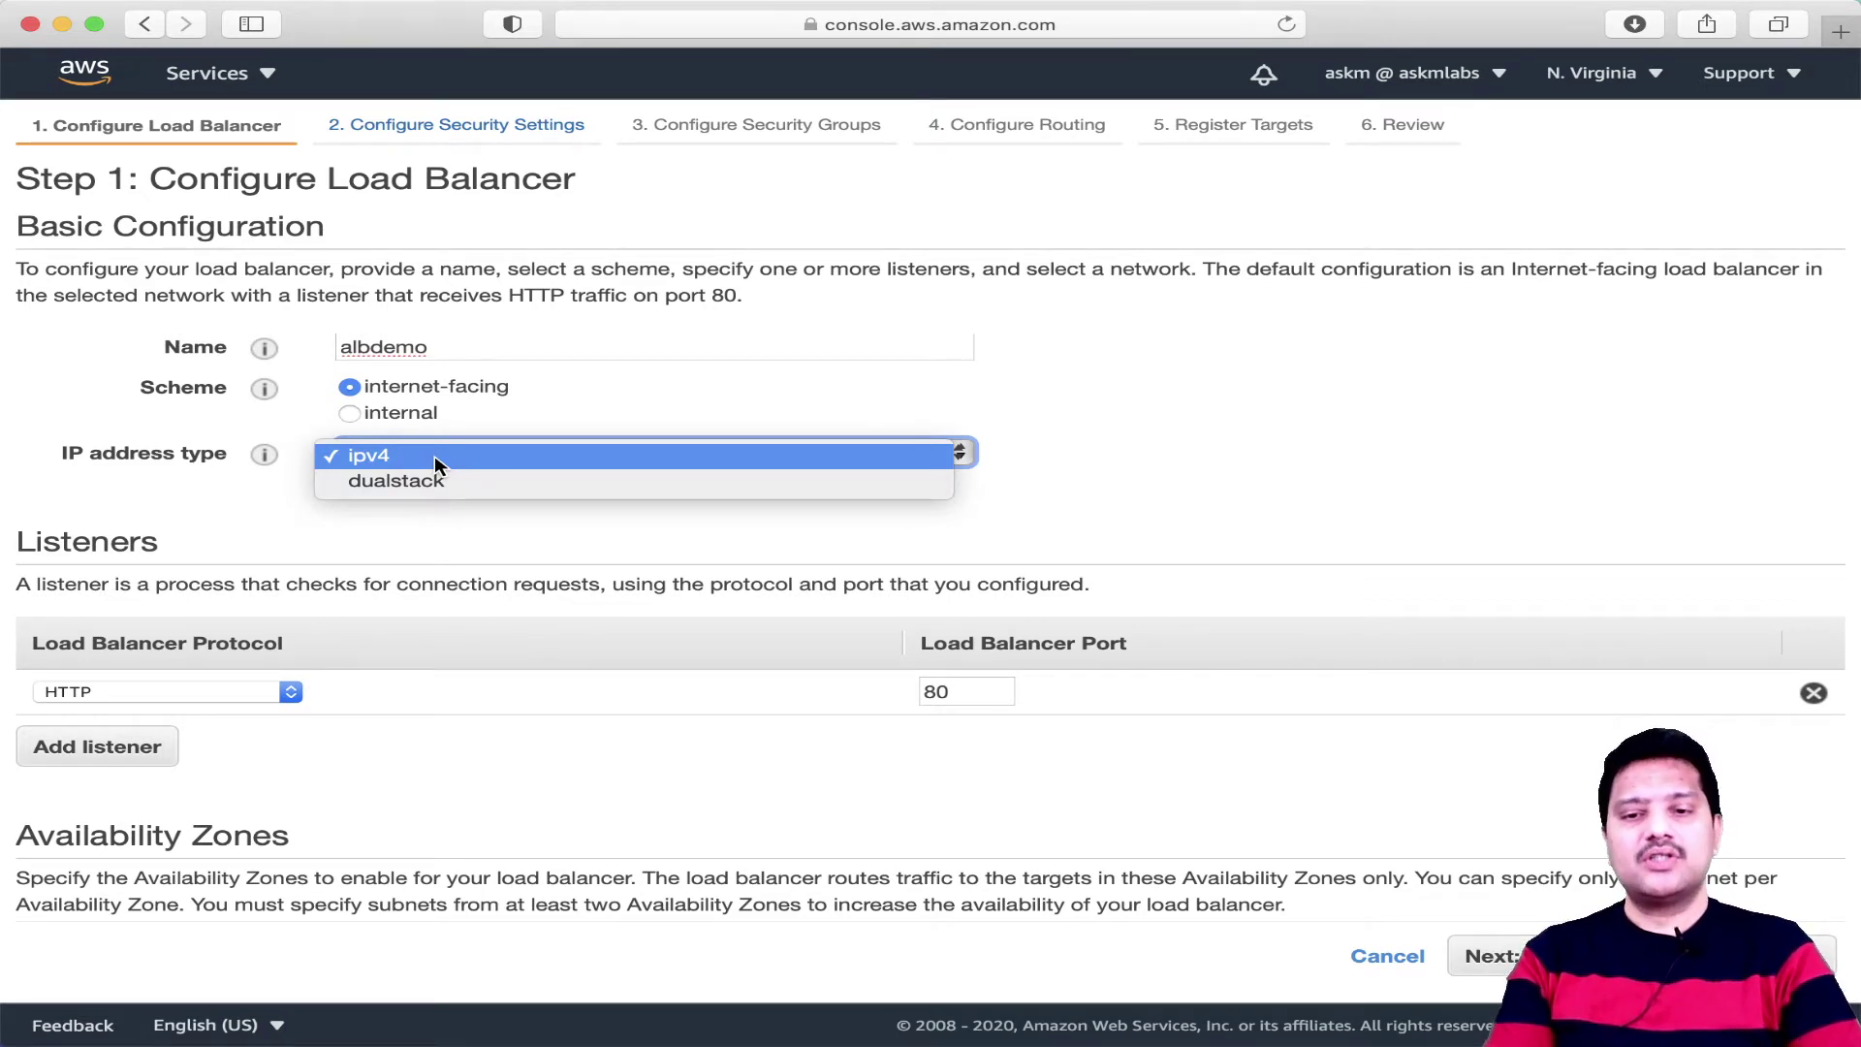
left_click(1030, 509)
scroll(1029, 508, "down", 3)
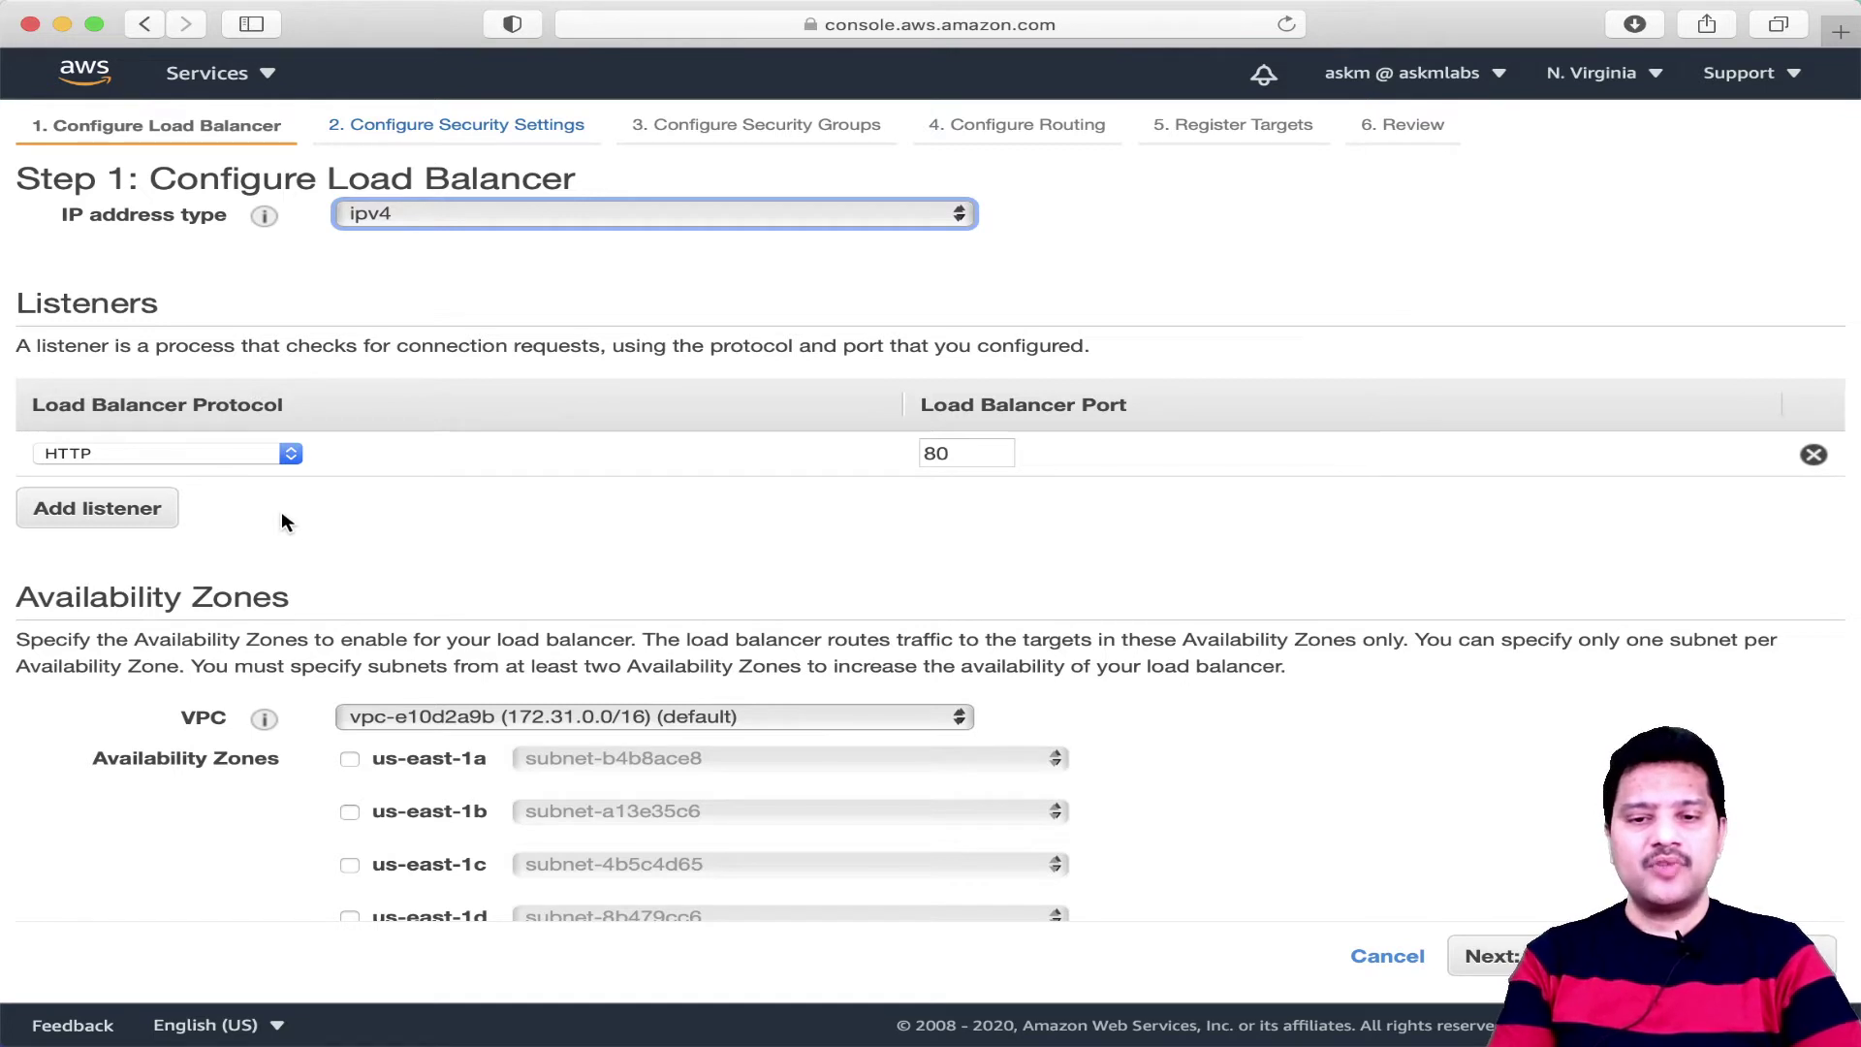
left_click(217, 468)
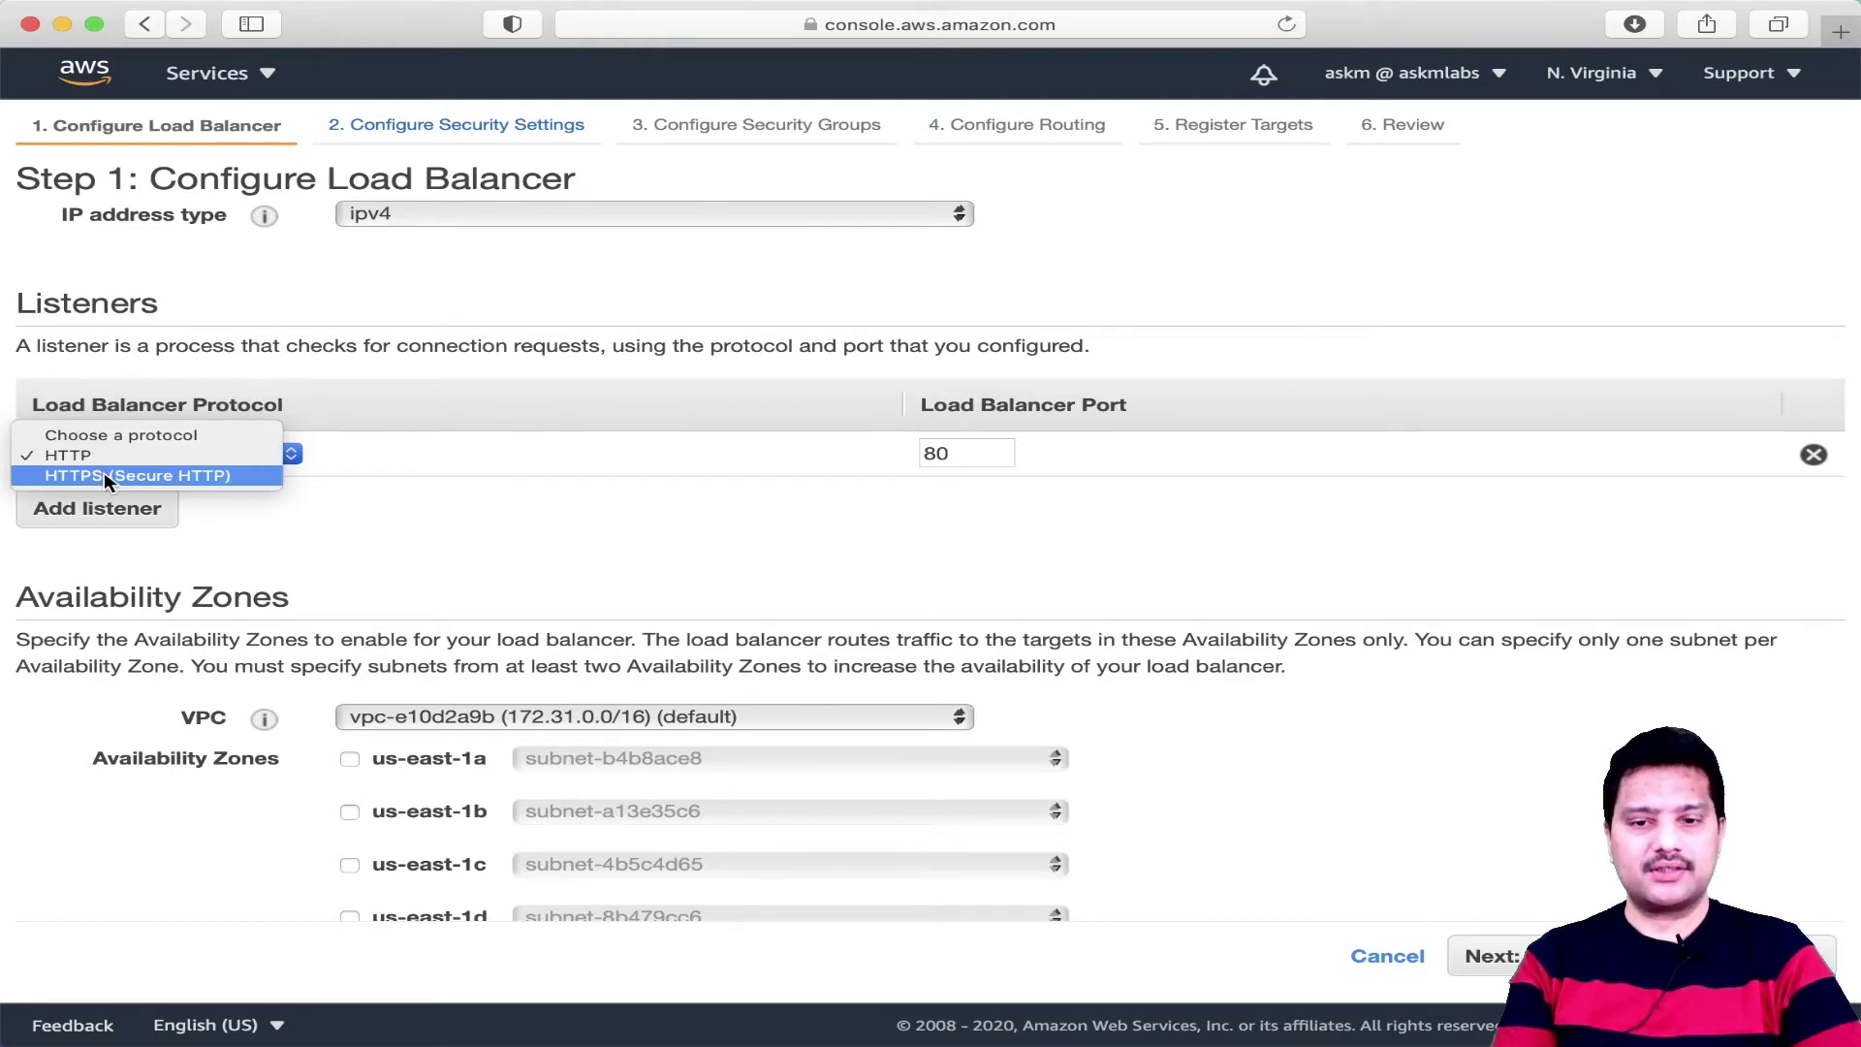
left_click(429, 552)
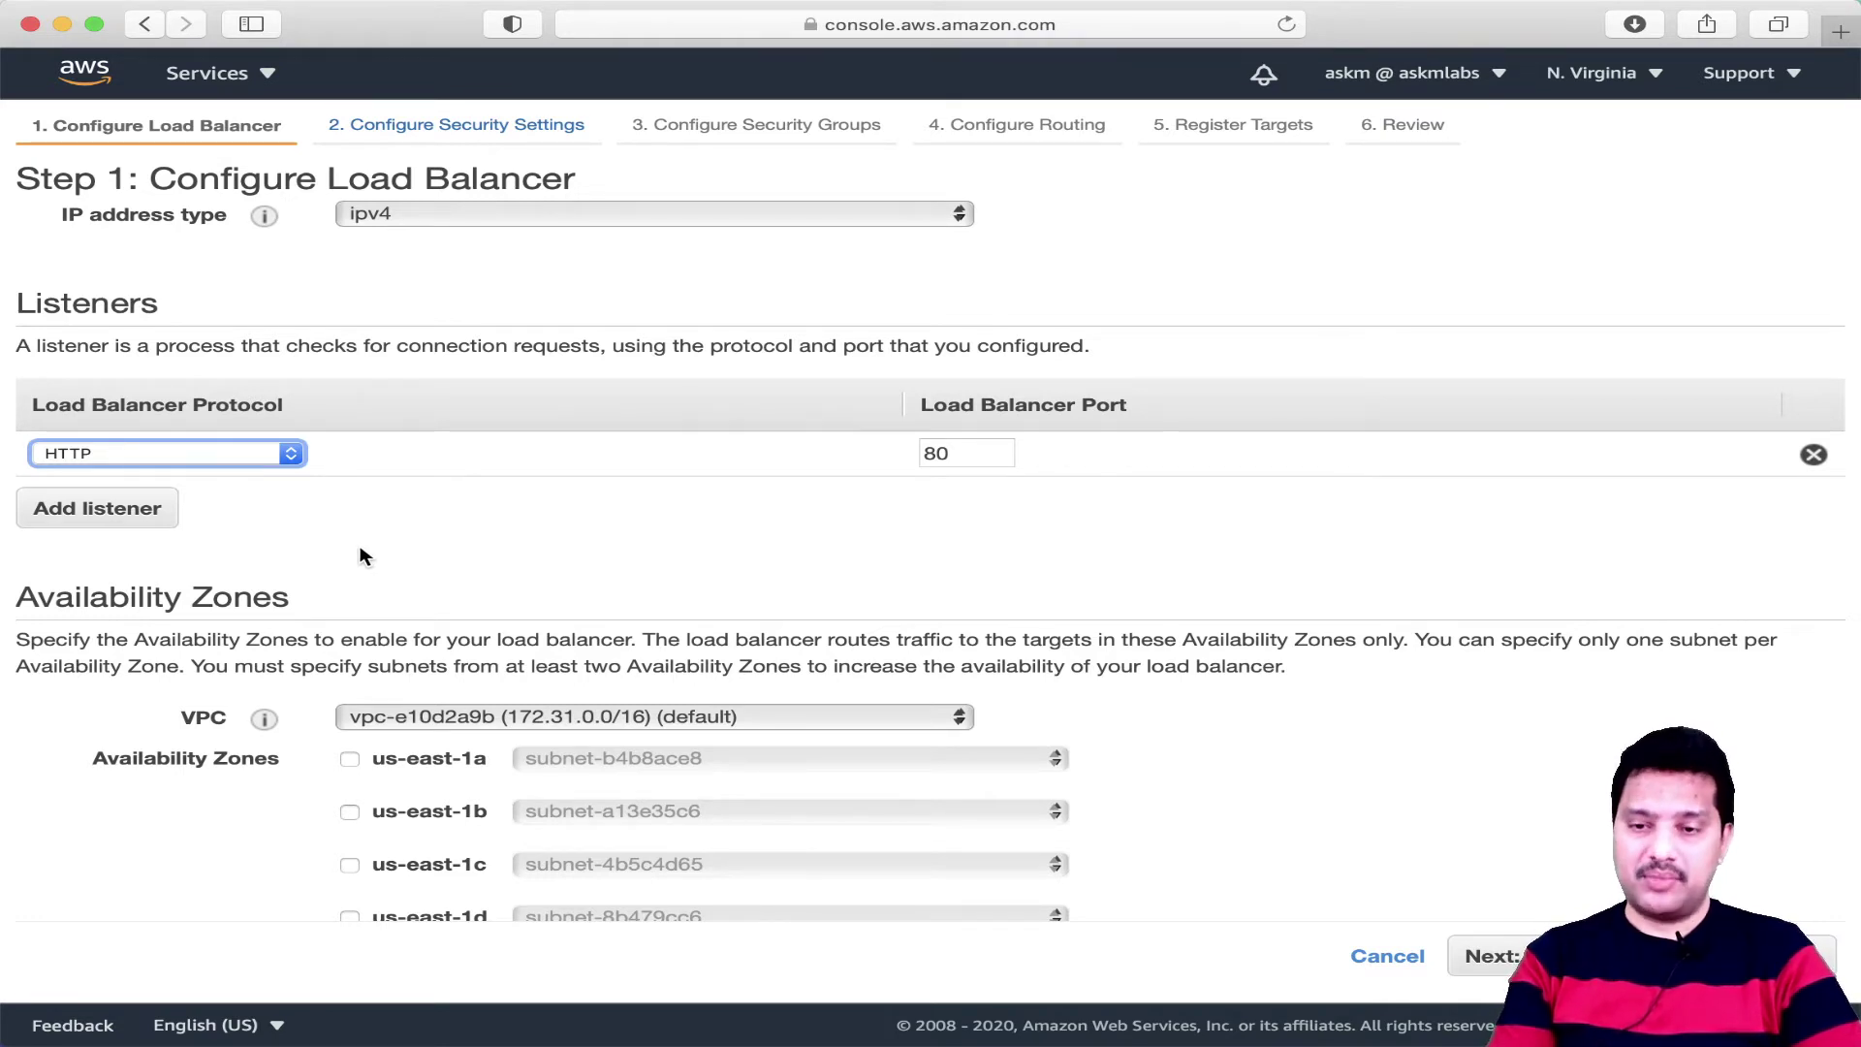
Enable the us-east-1a and us-east-1b availability zones for the load balancer in the default VPC.
scroll(582, 514, "down", 1)
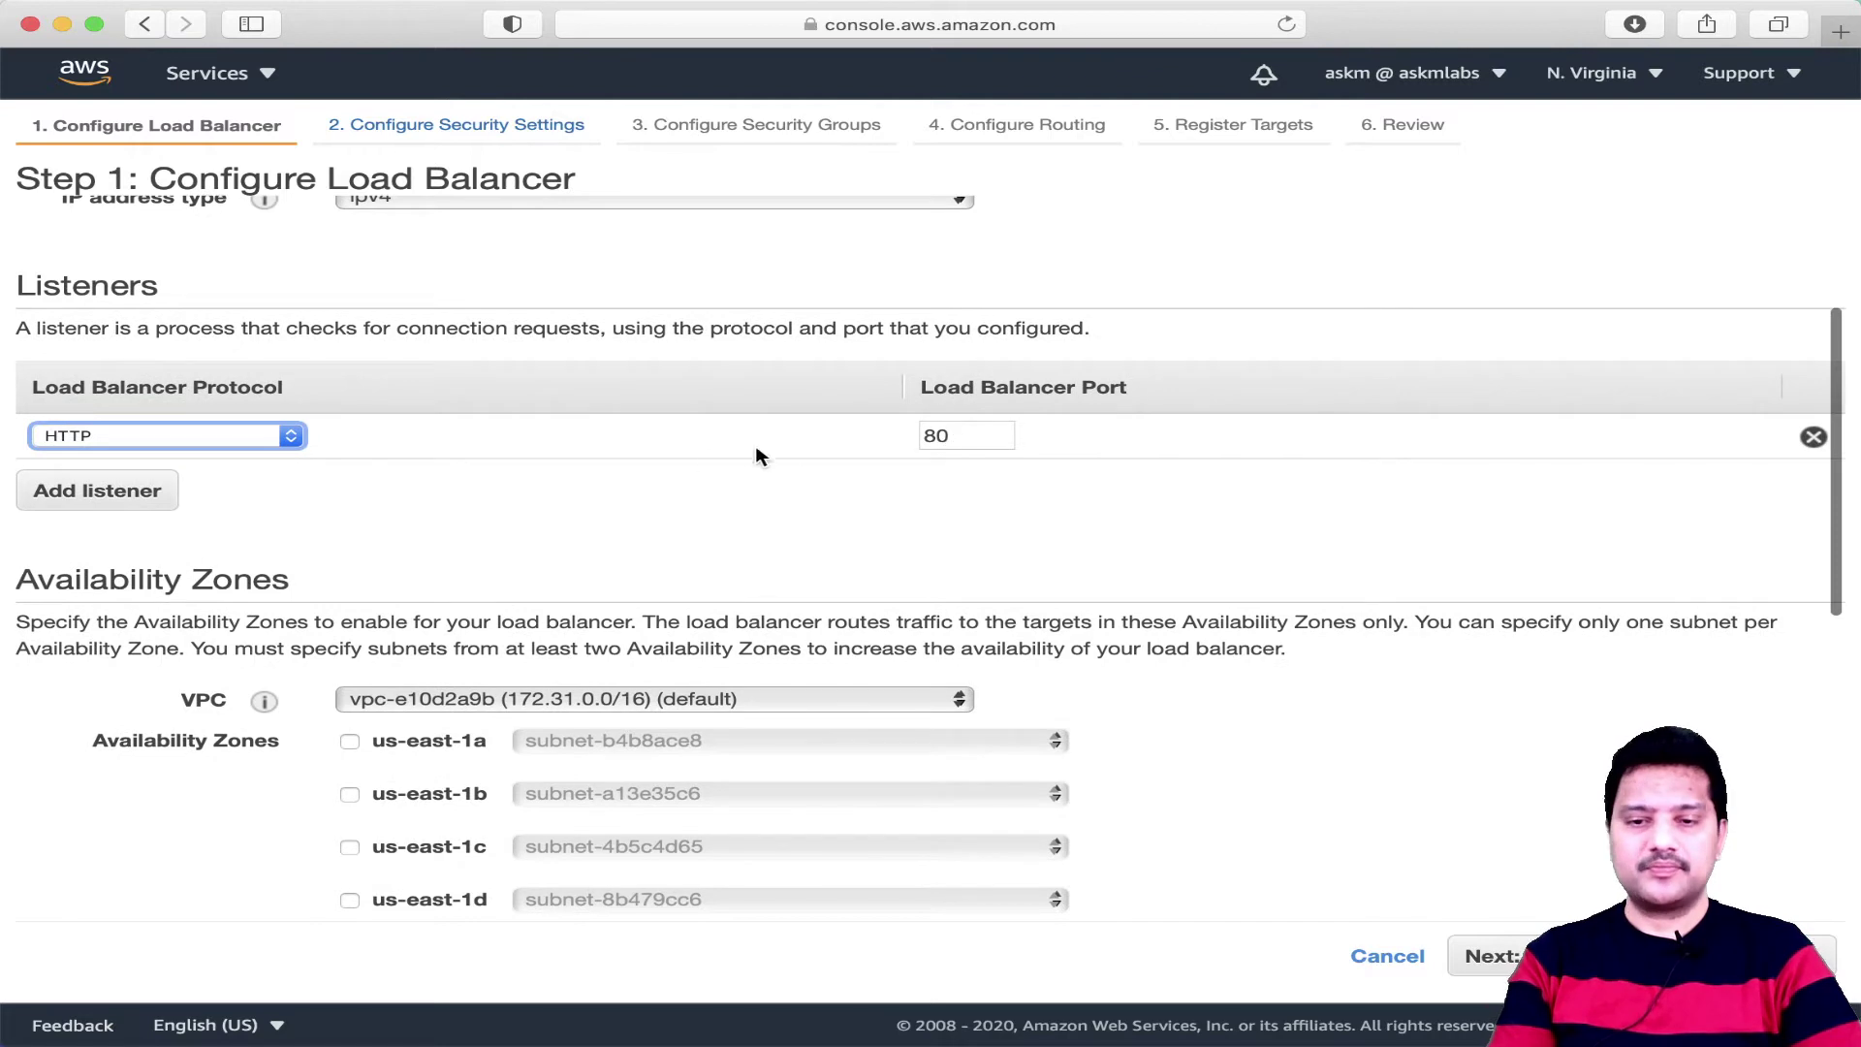
scroll(631, 486, "down", 5)
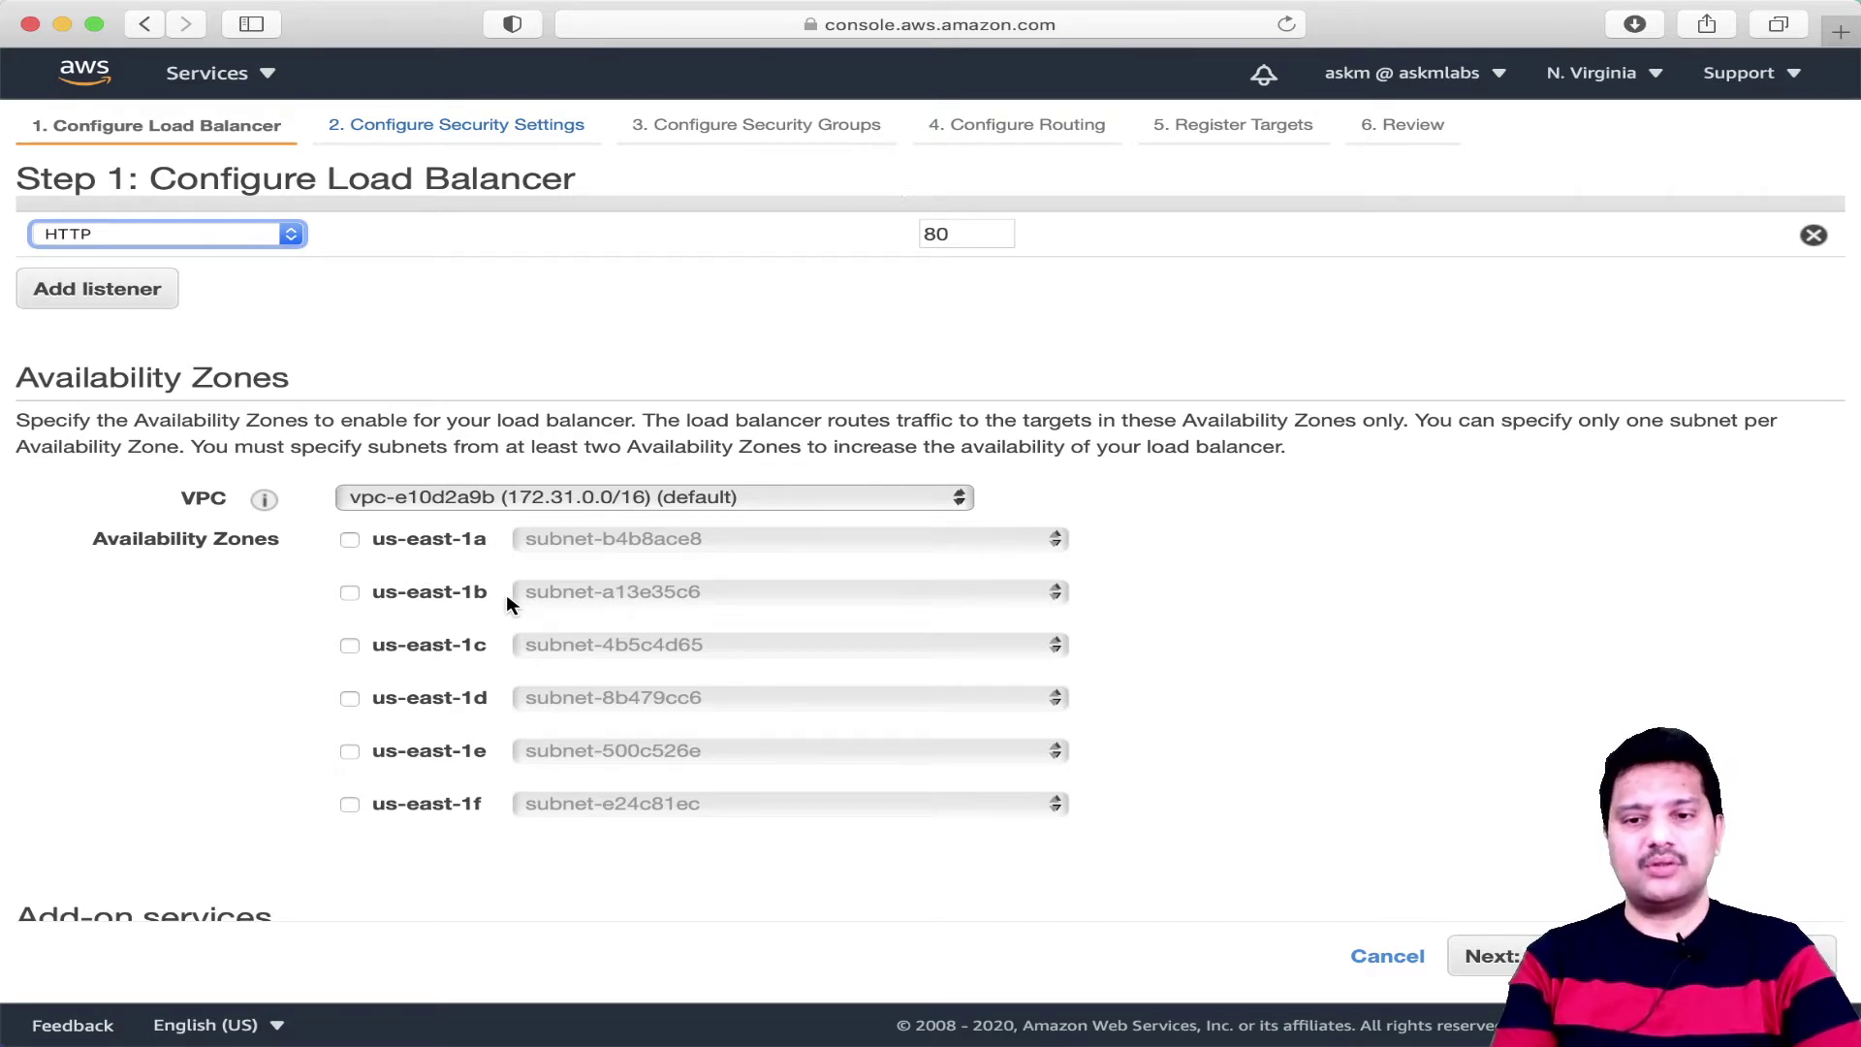
left_click(350, 540)
left_click(350, 633)
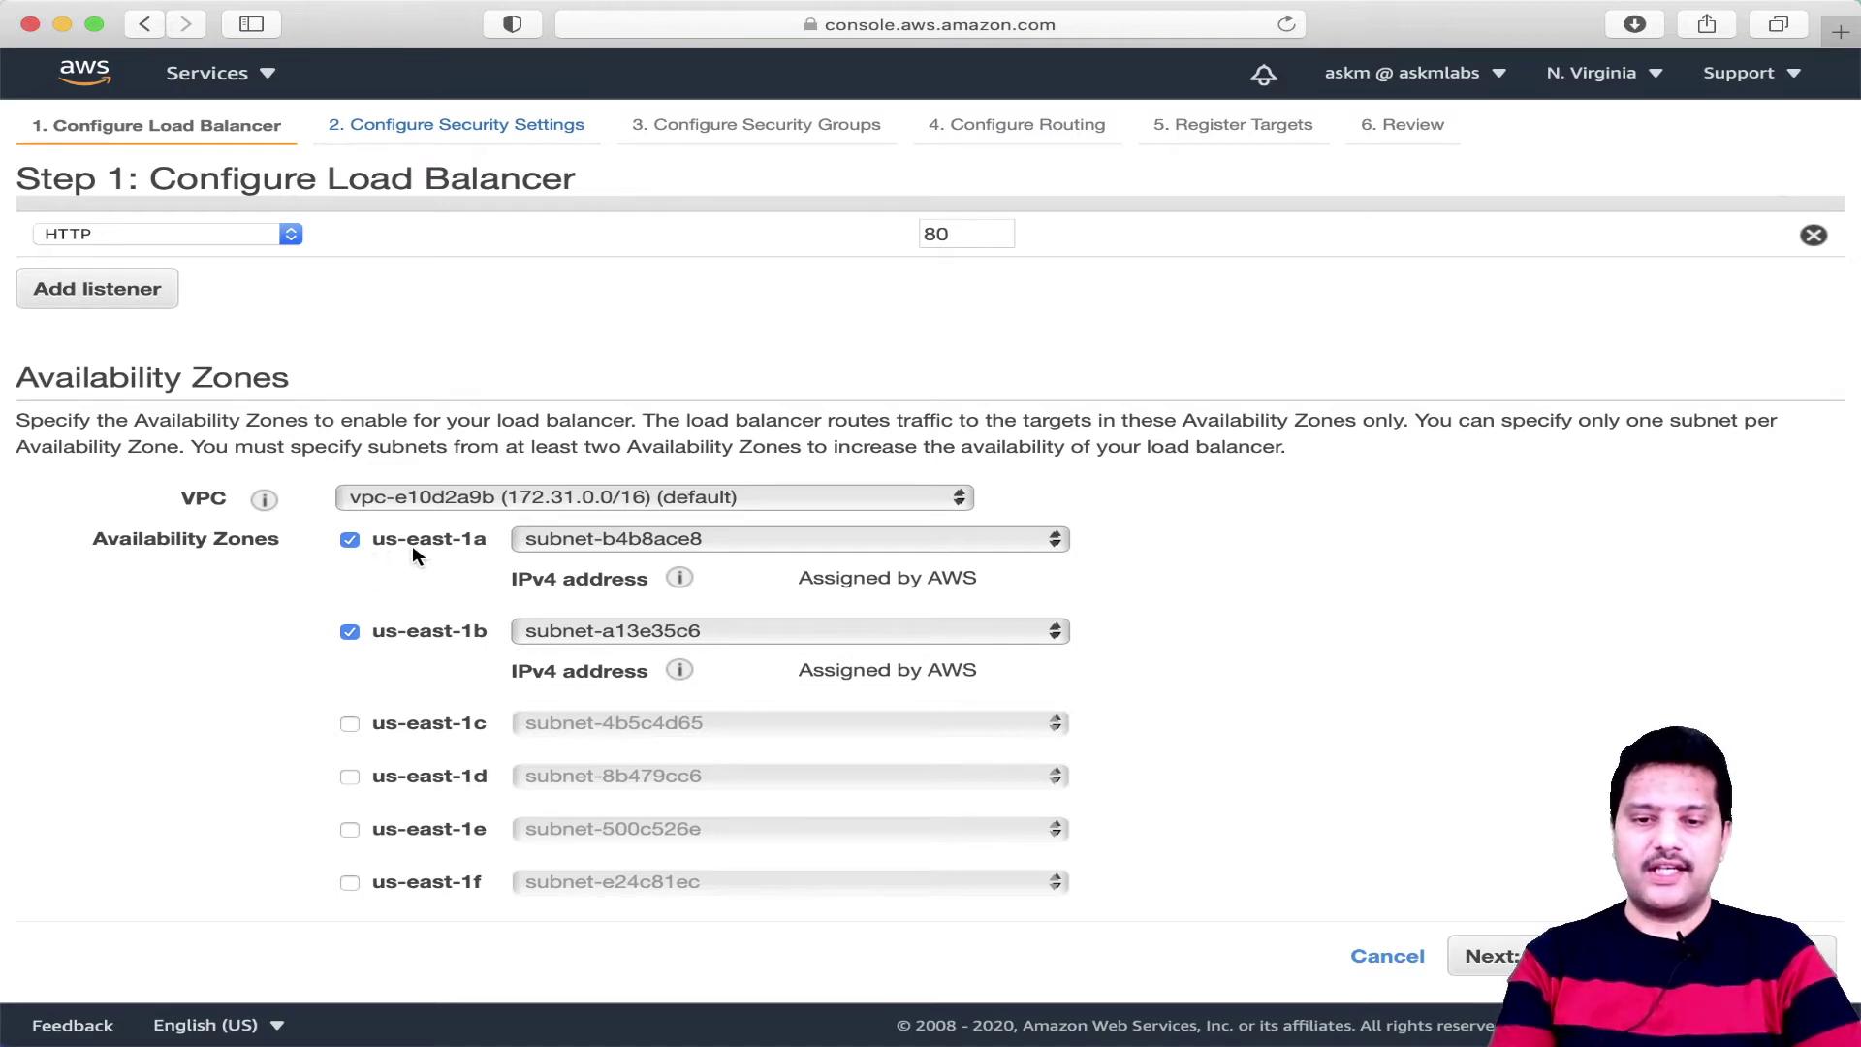
Review the add-on services and the basic configuration, leave the accelerator off, and proceed to the security settings.
scroll(1260, 674, "down", 5)
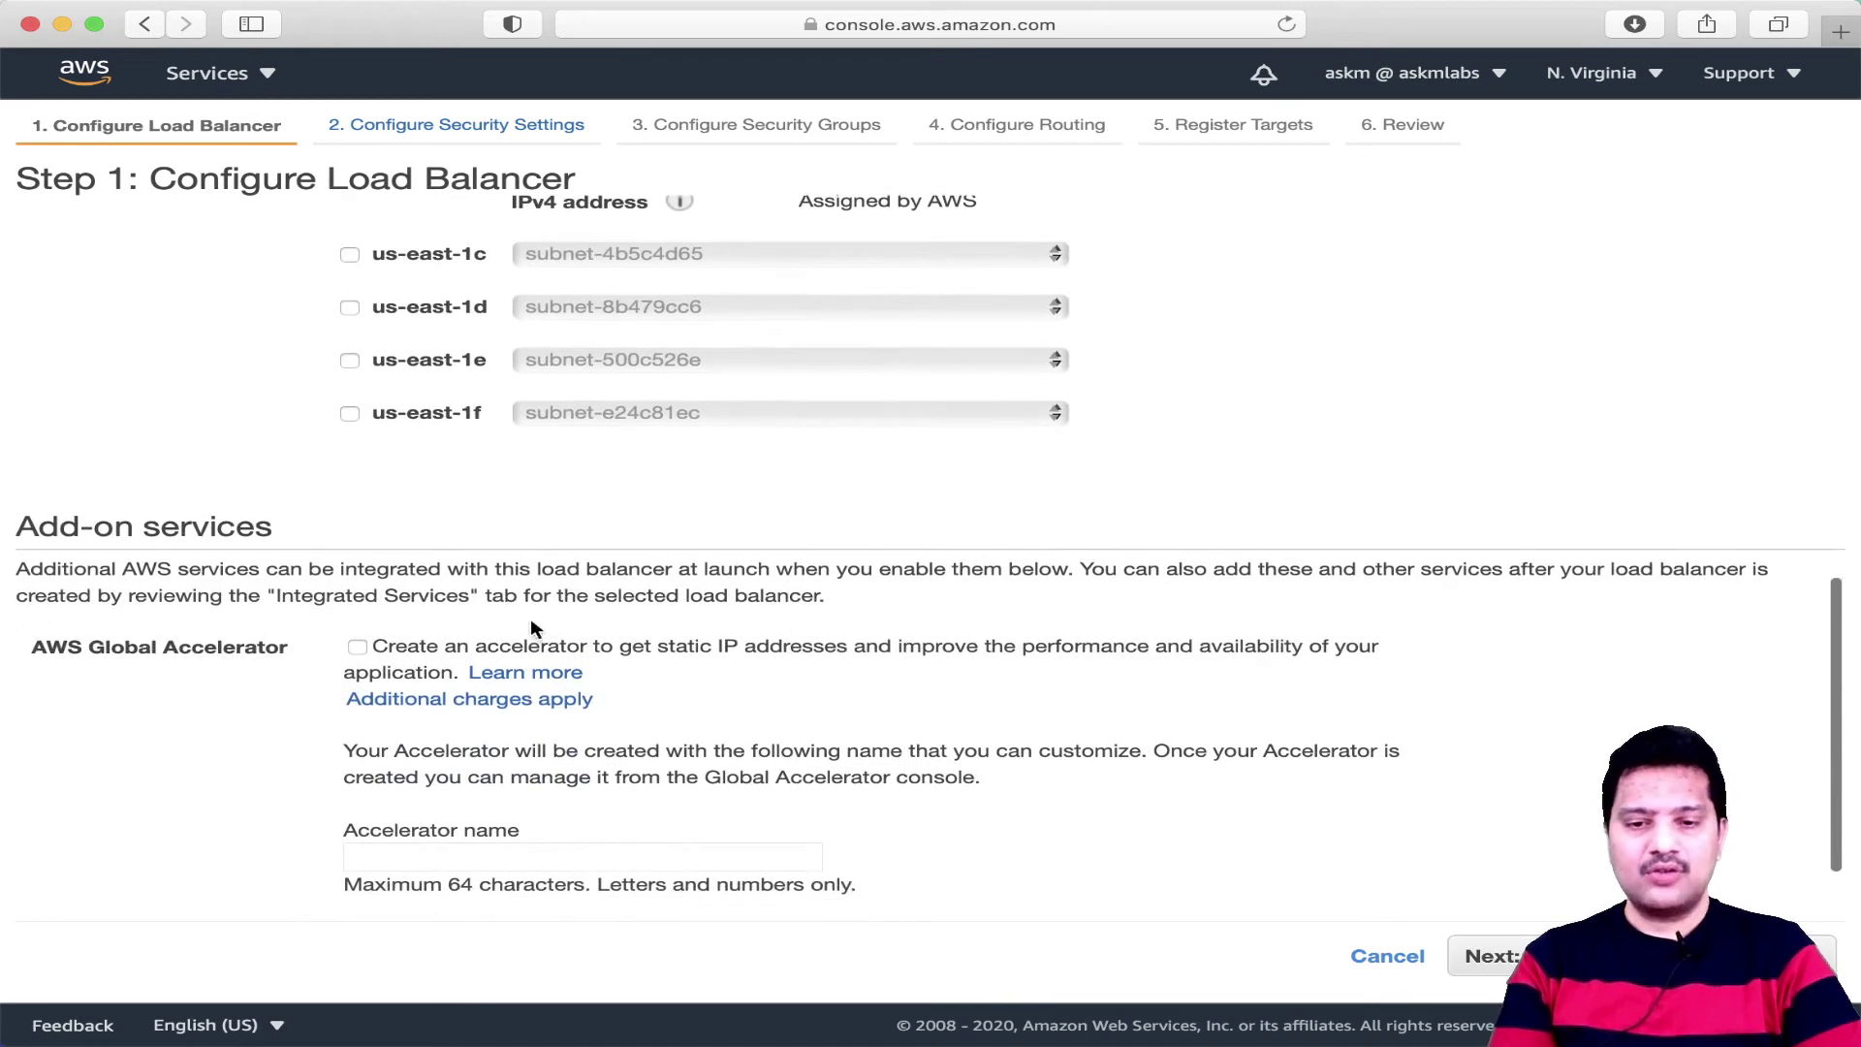
scroll(207, 806, "down", 2)
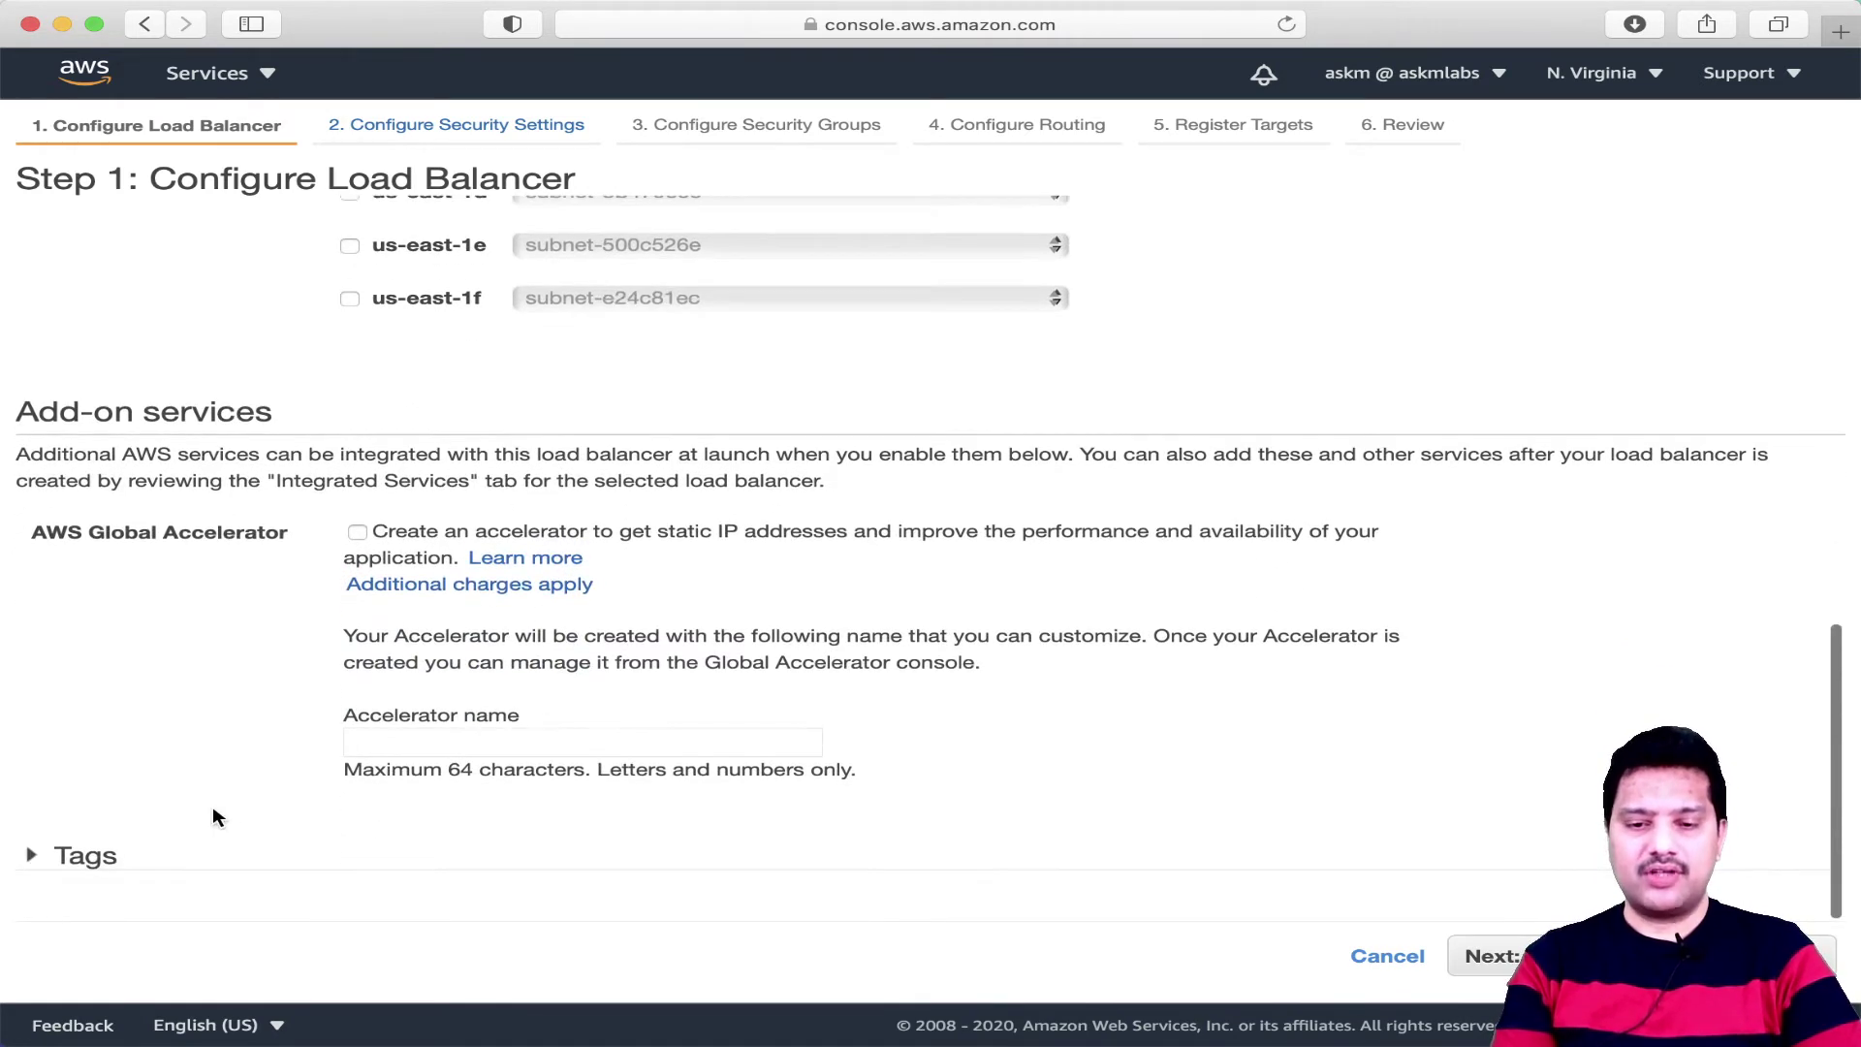
scroll(1514, 838, "up", 2)
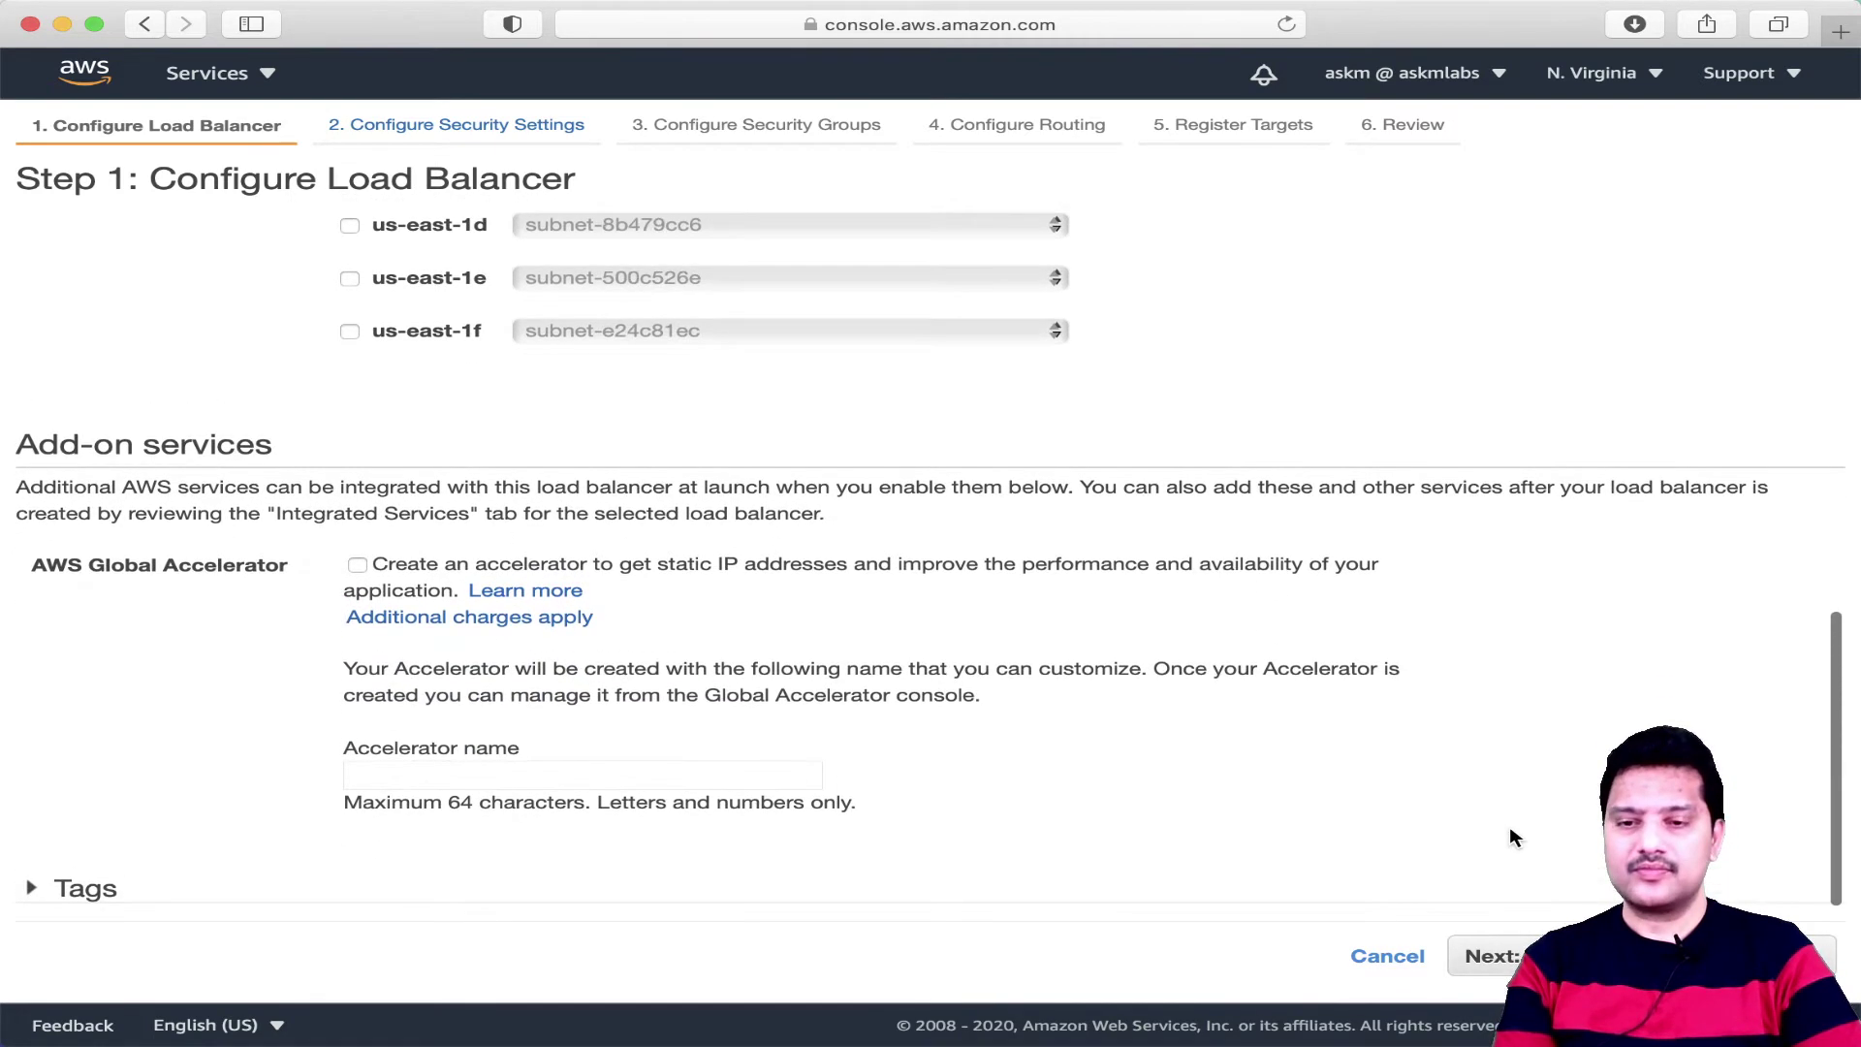
scroll(1510, 831, "up", 10)
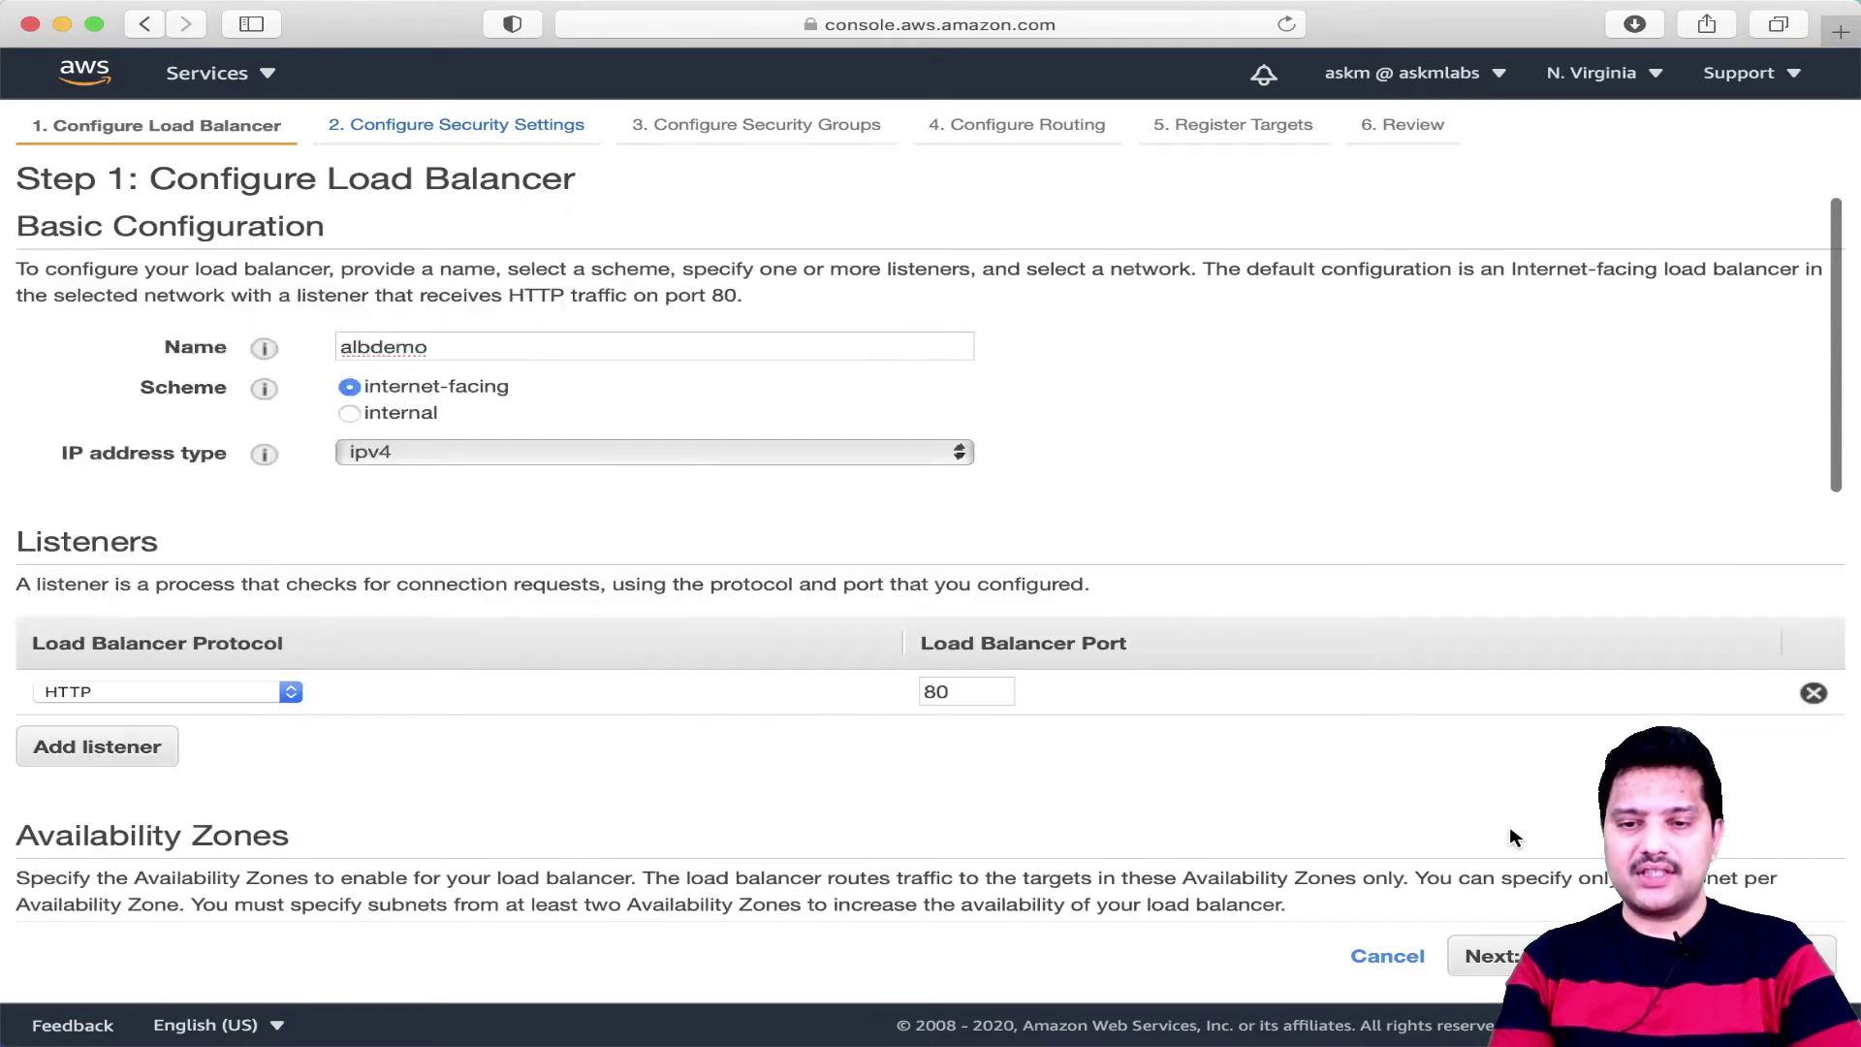
scroll(1510, 832, "down", 3)
scroll(1509, 830, "down", 10)
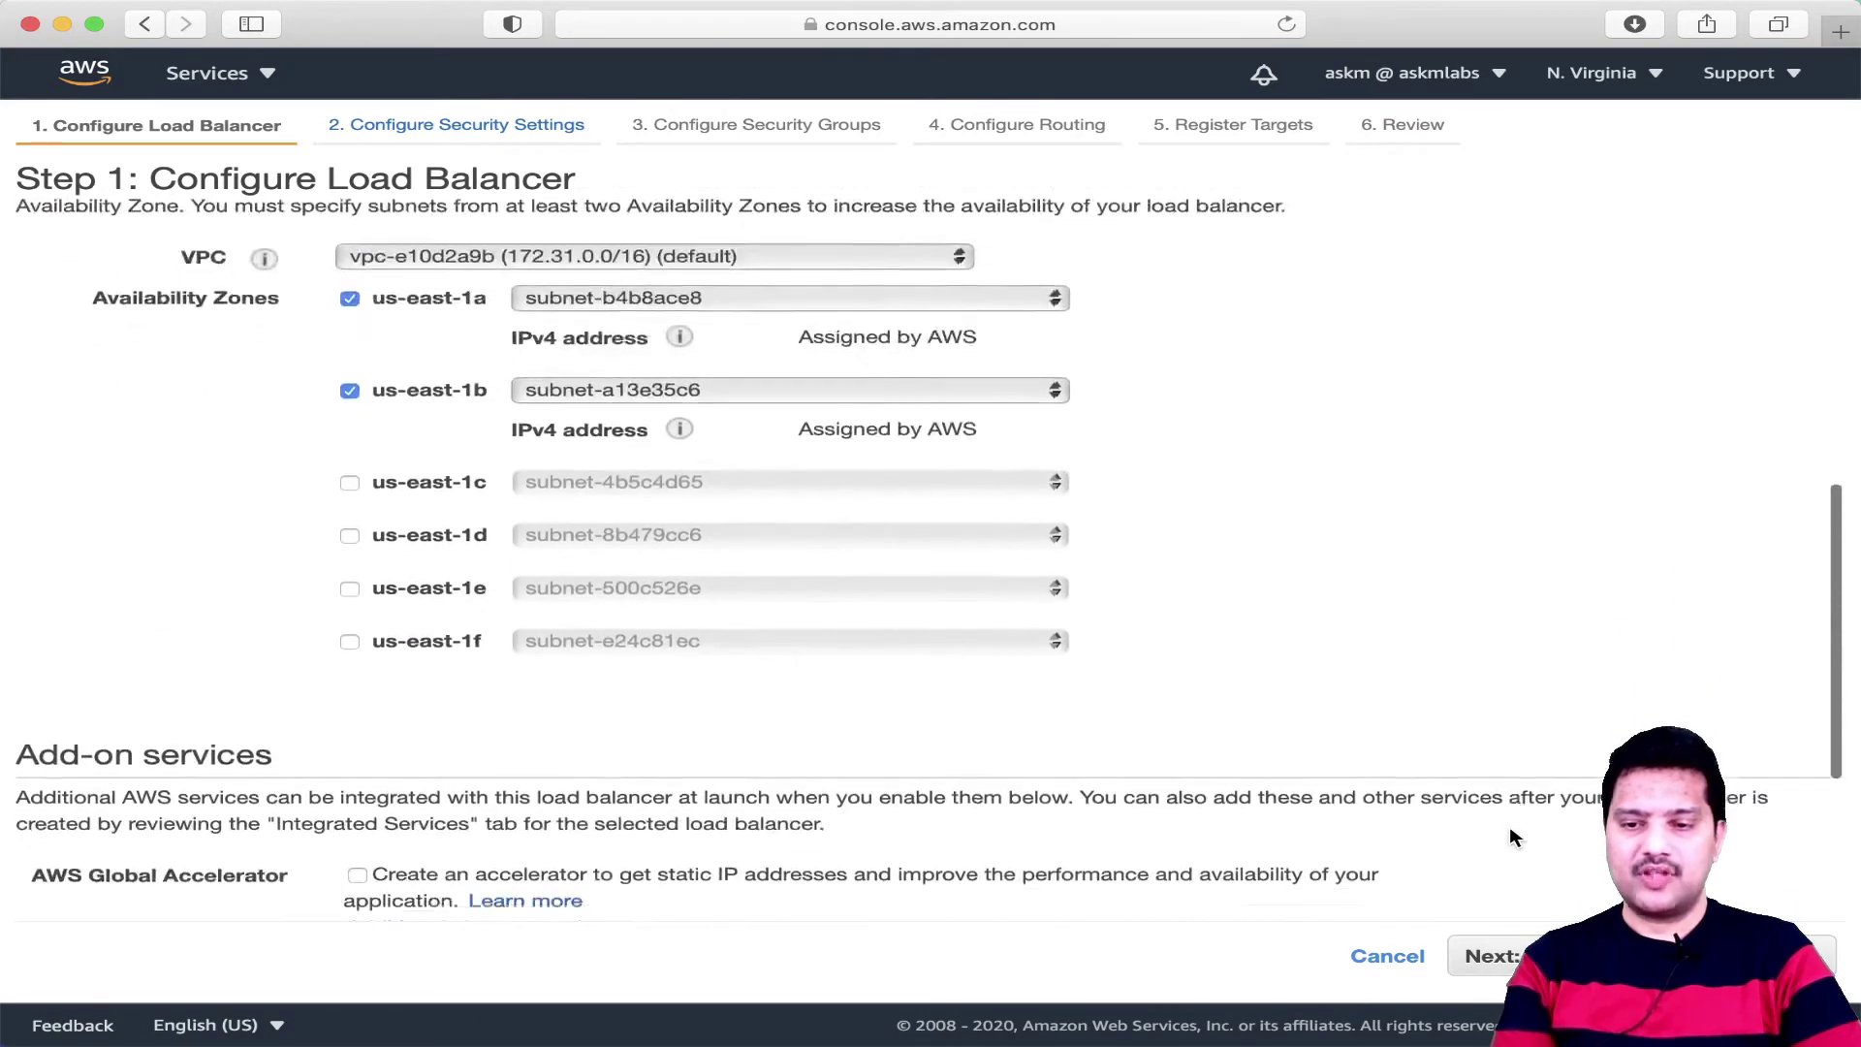
left_click(1490, 956)
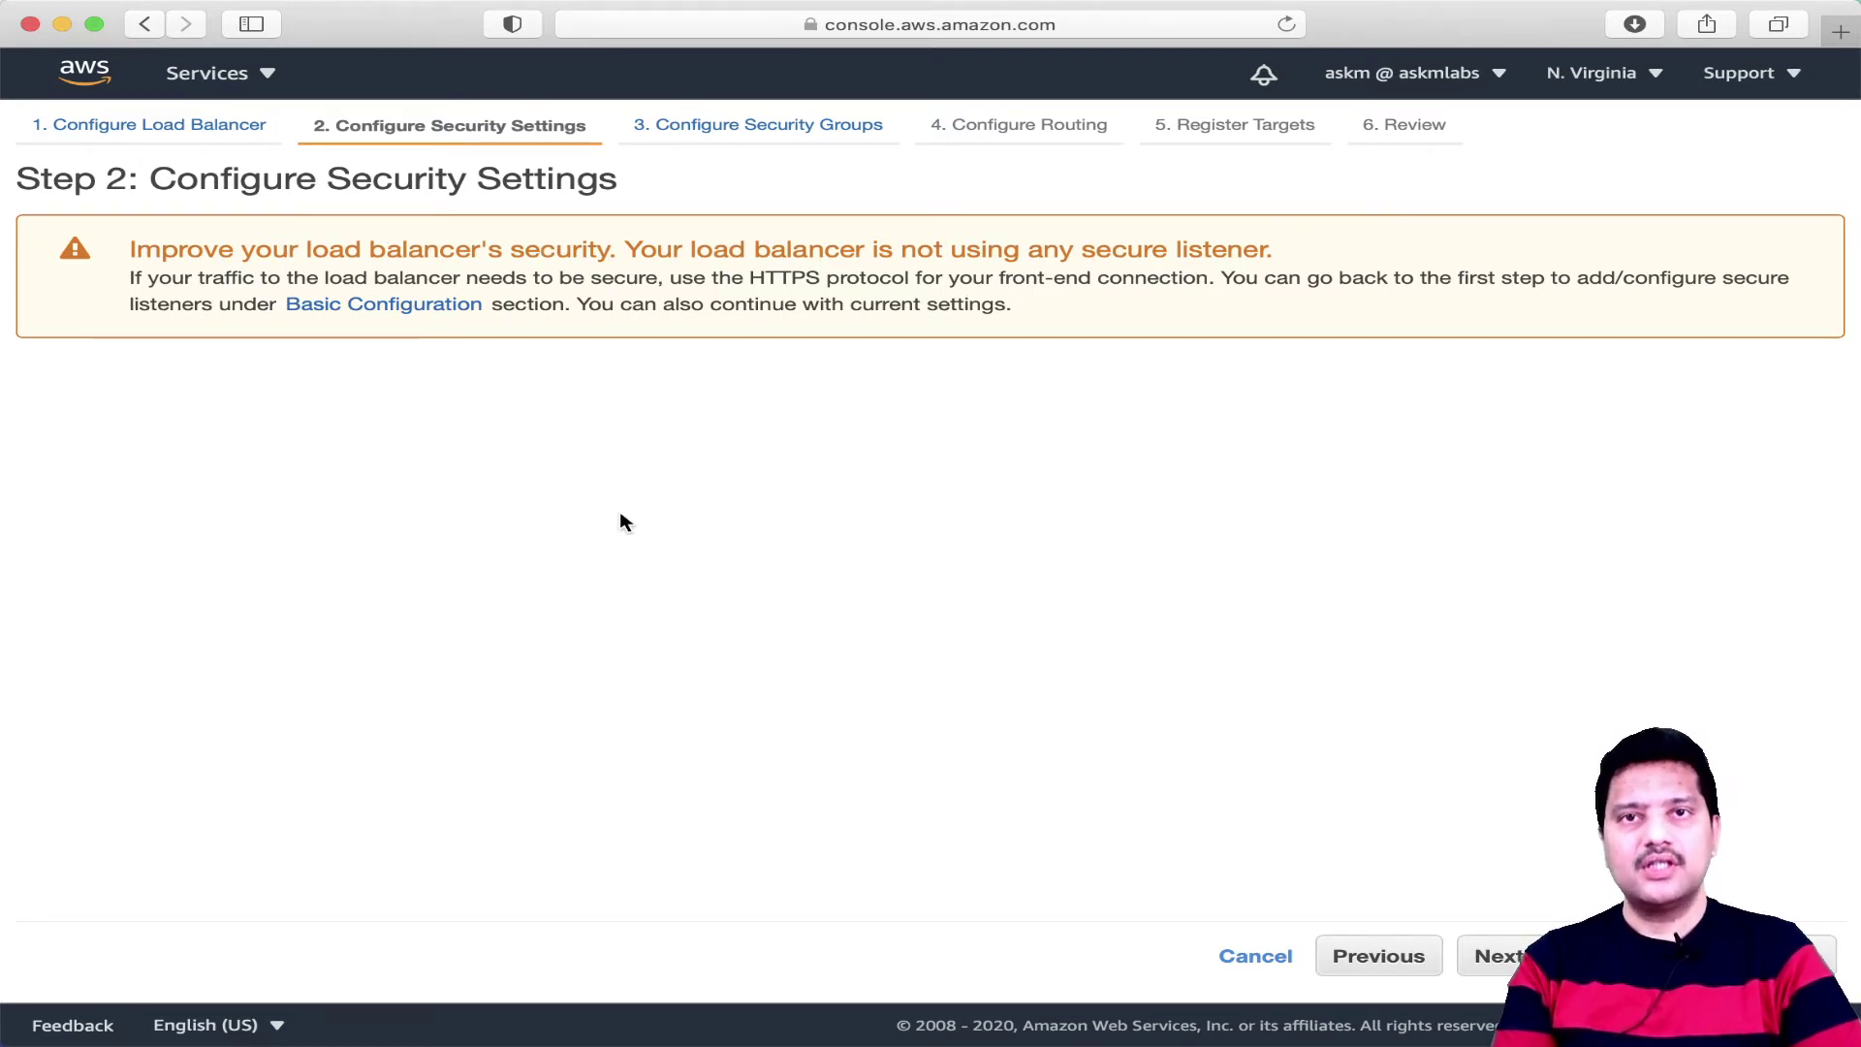
Return to the basic configuration, change the listener protocol to HTTPS, and view the resulting certificate options in the security settings.
left_click(1377, 955)
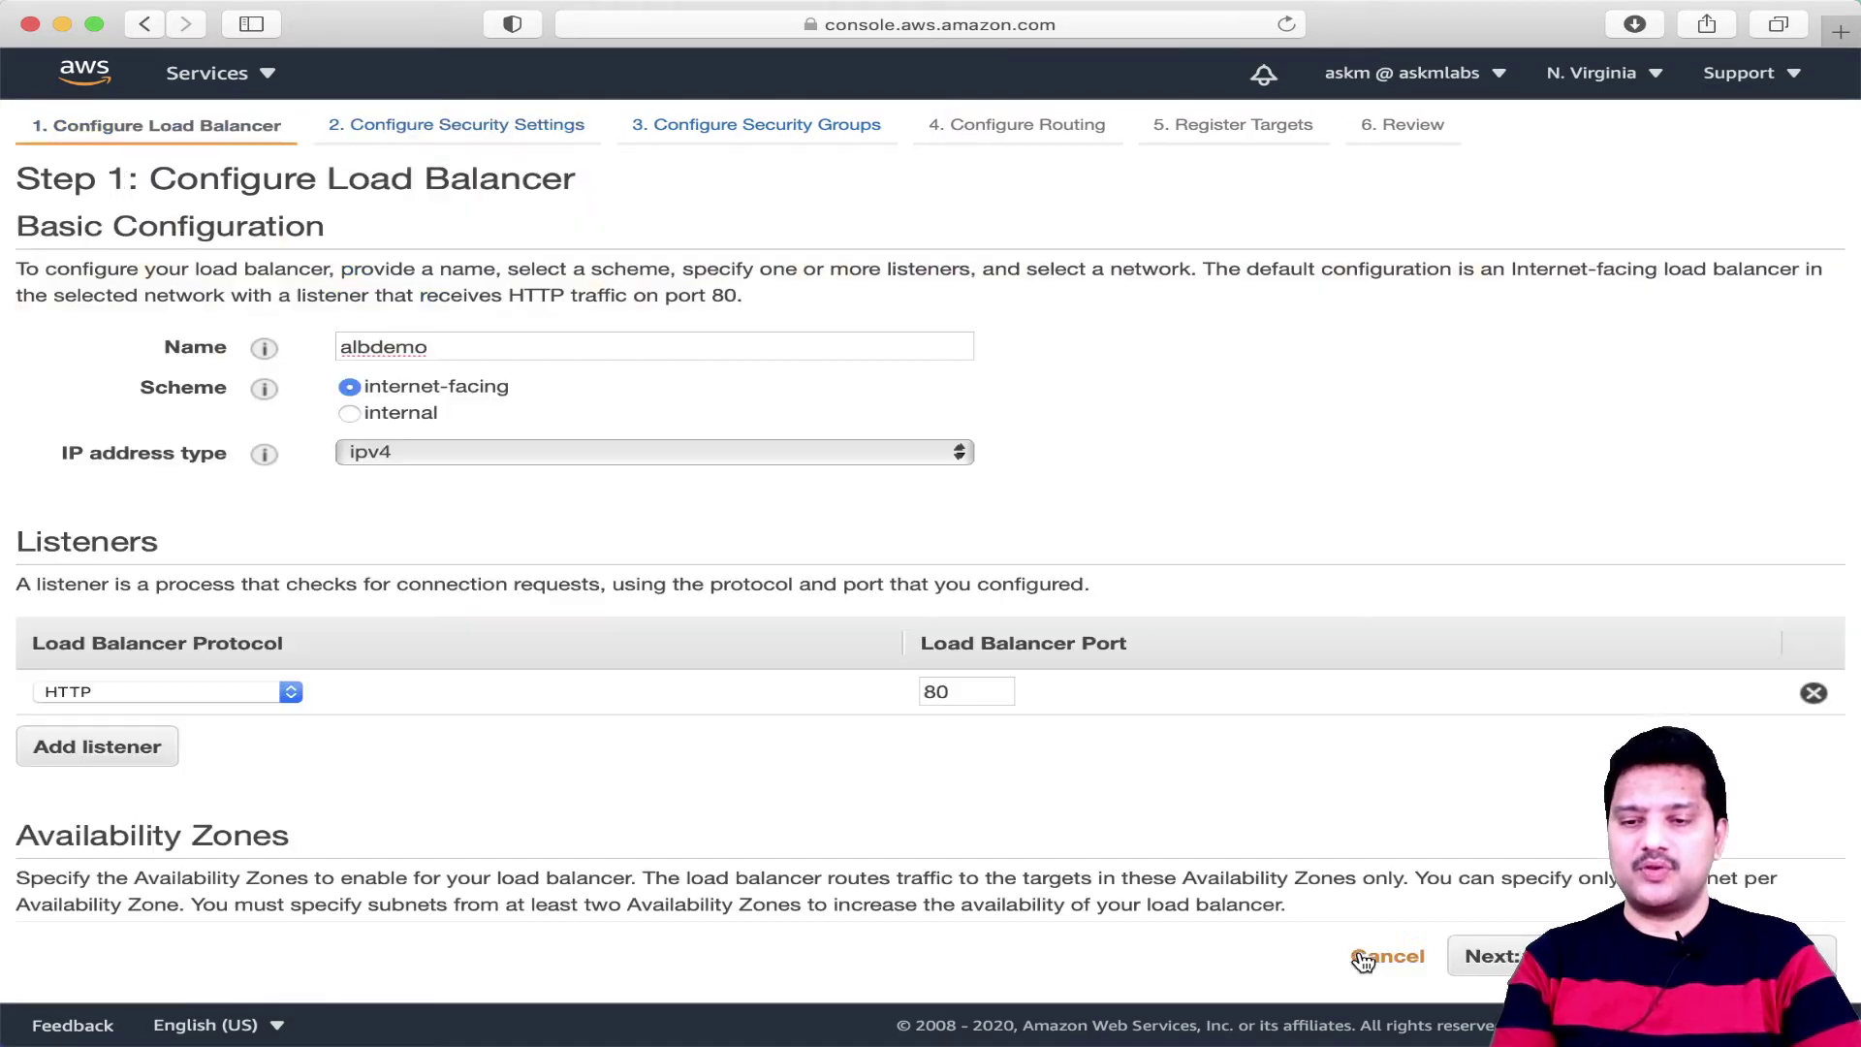
left_click(138, 684)
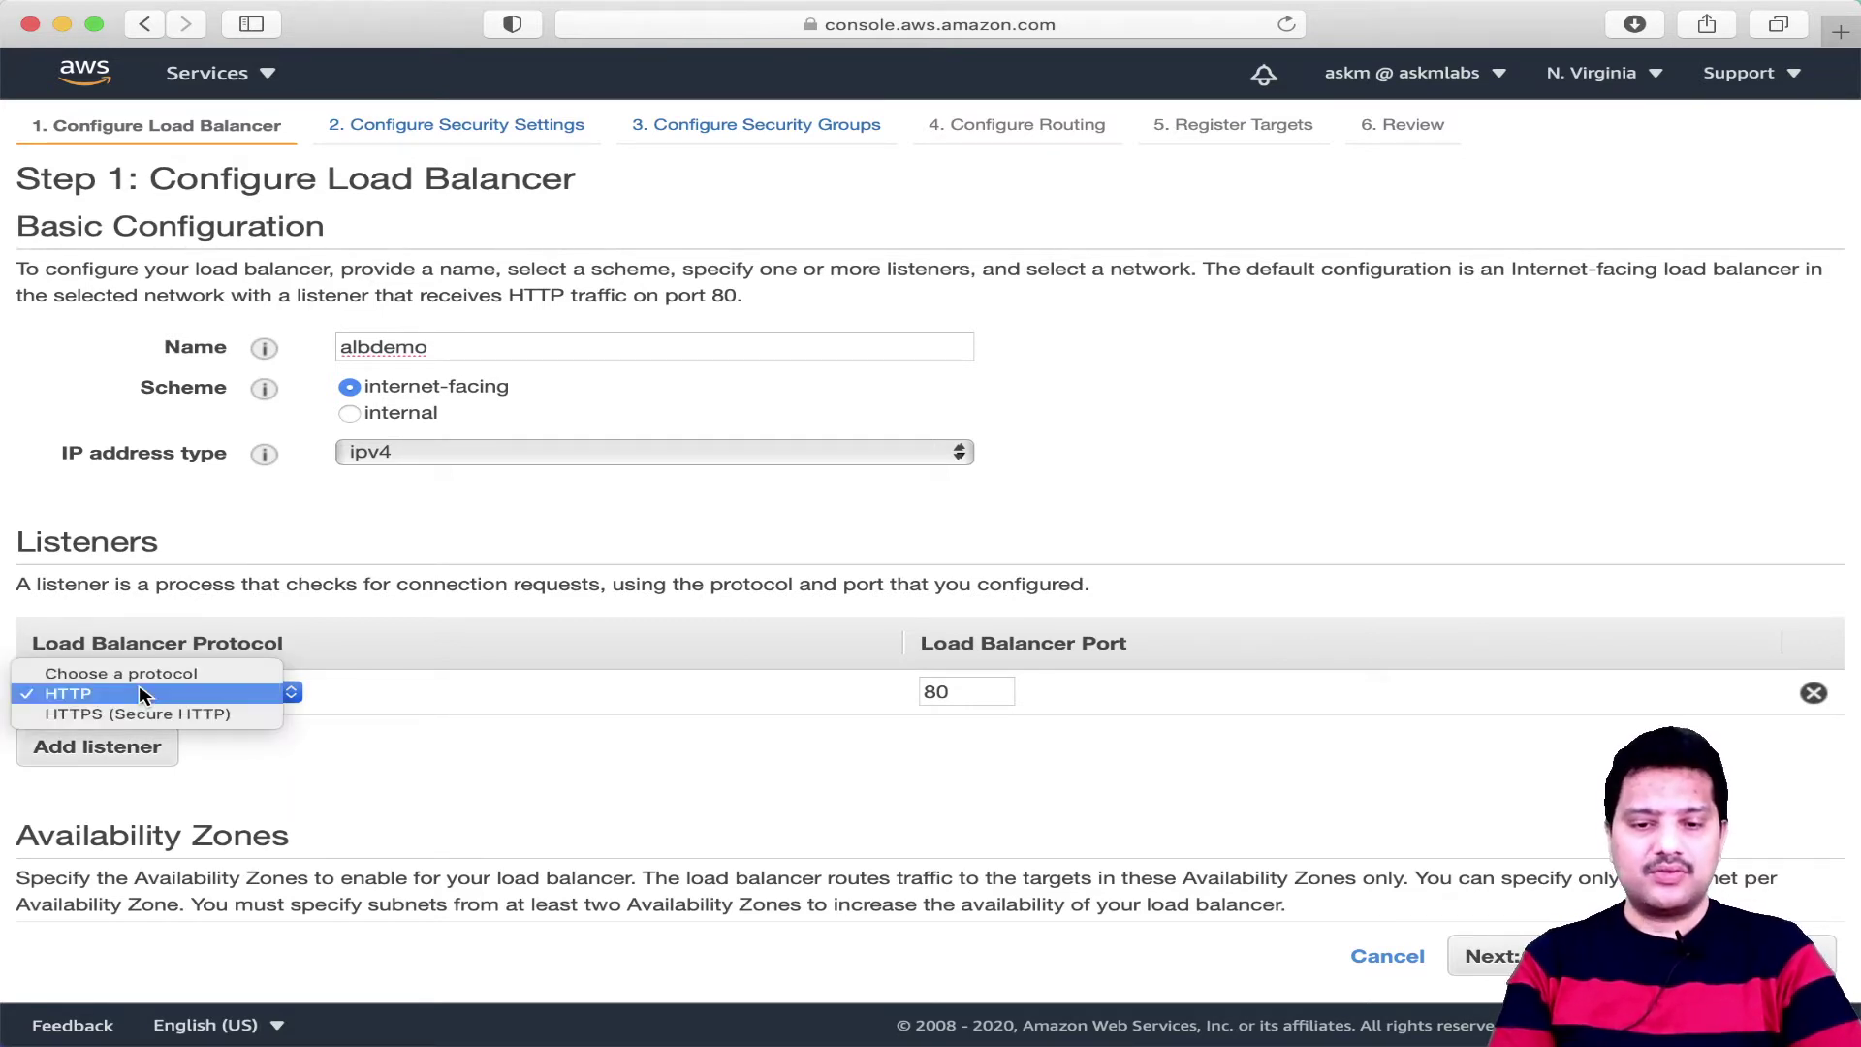
left_click(306, 761)
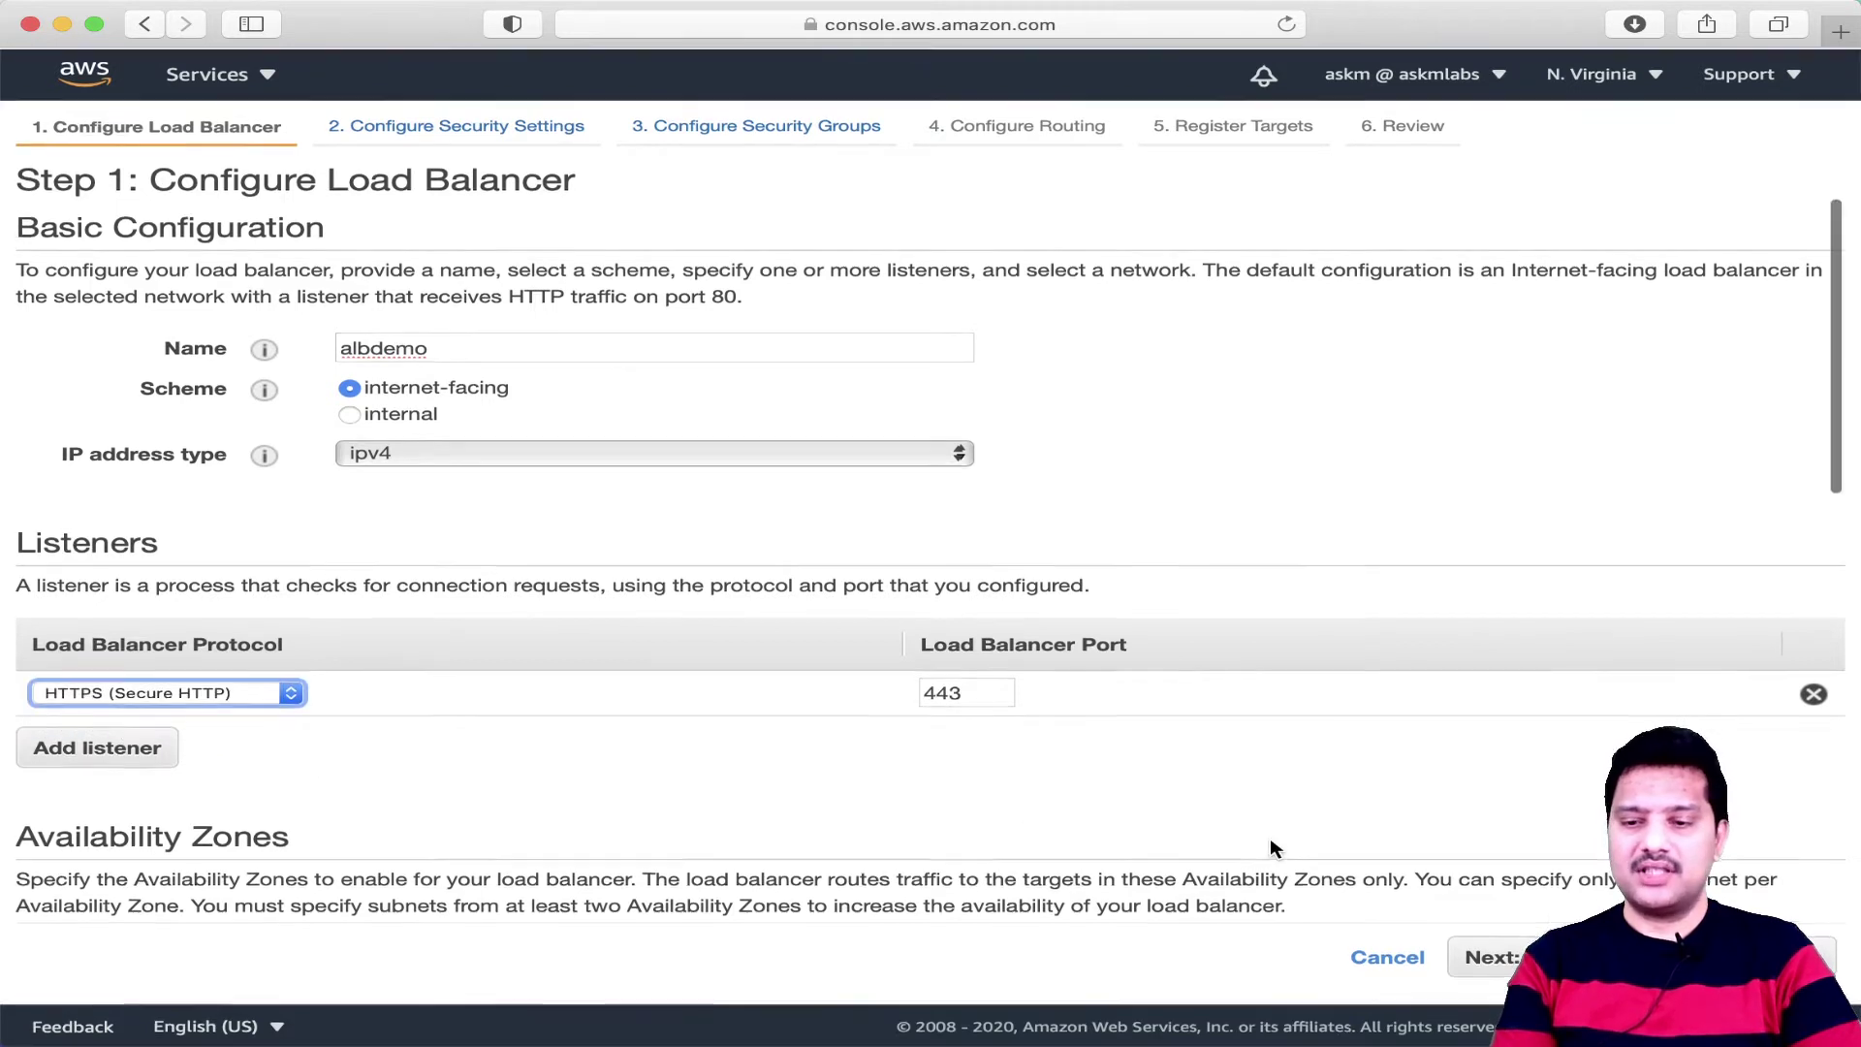
left_click(1493, 956)
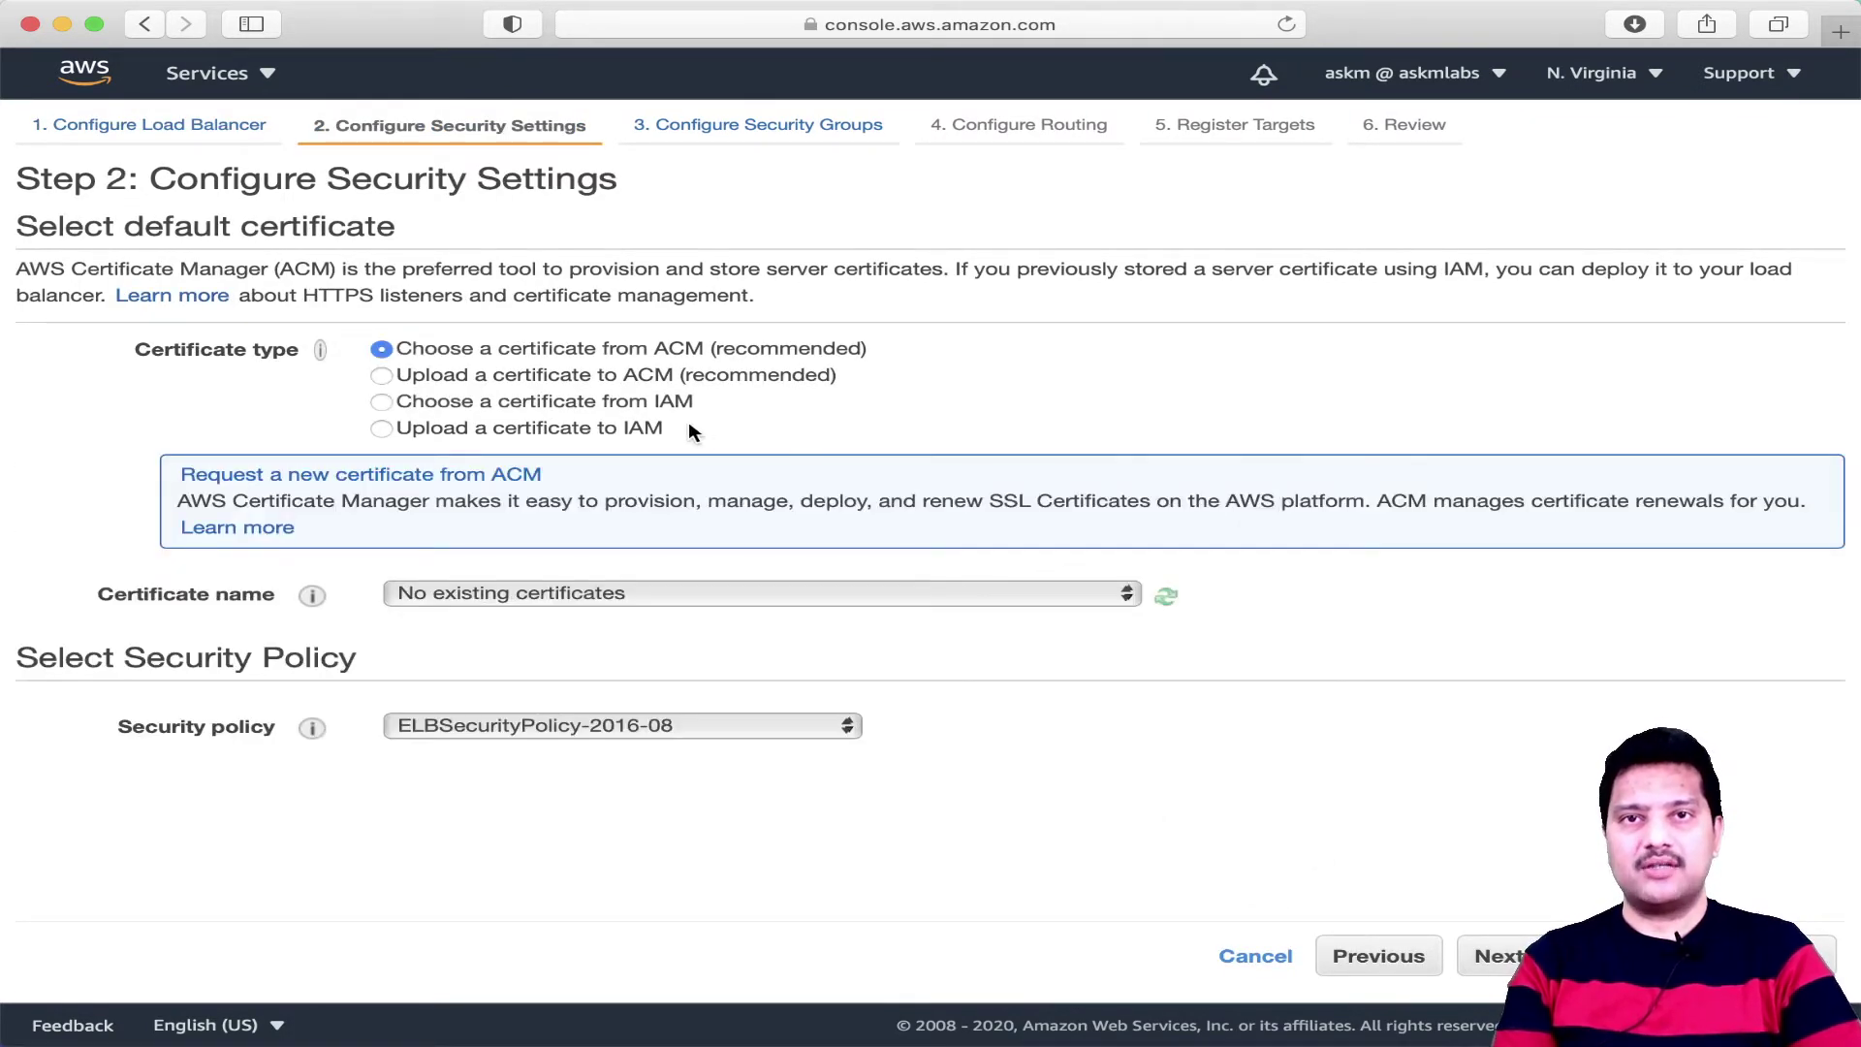
Set the listener protocol back to HTTP in the basic configuration and return to the security settings.
left_click(1377, 956)
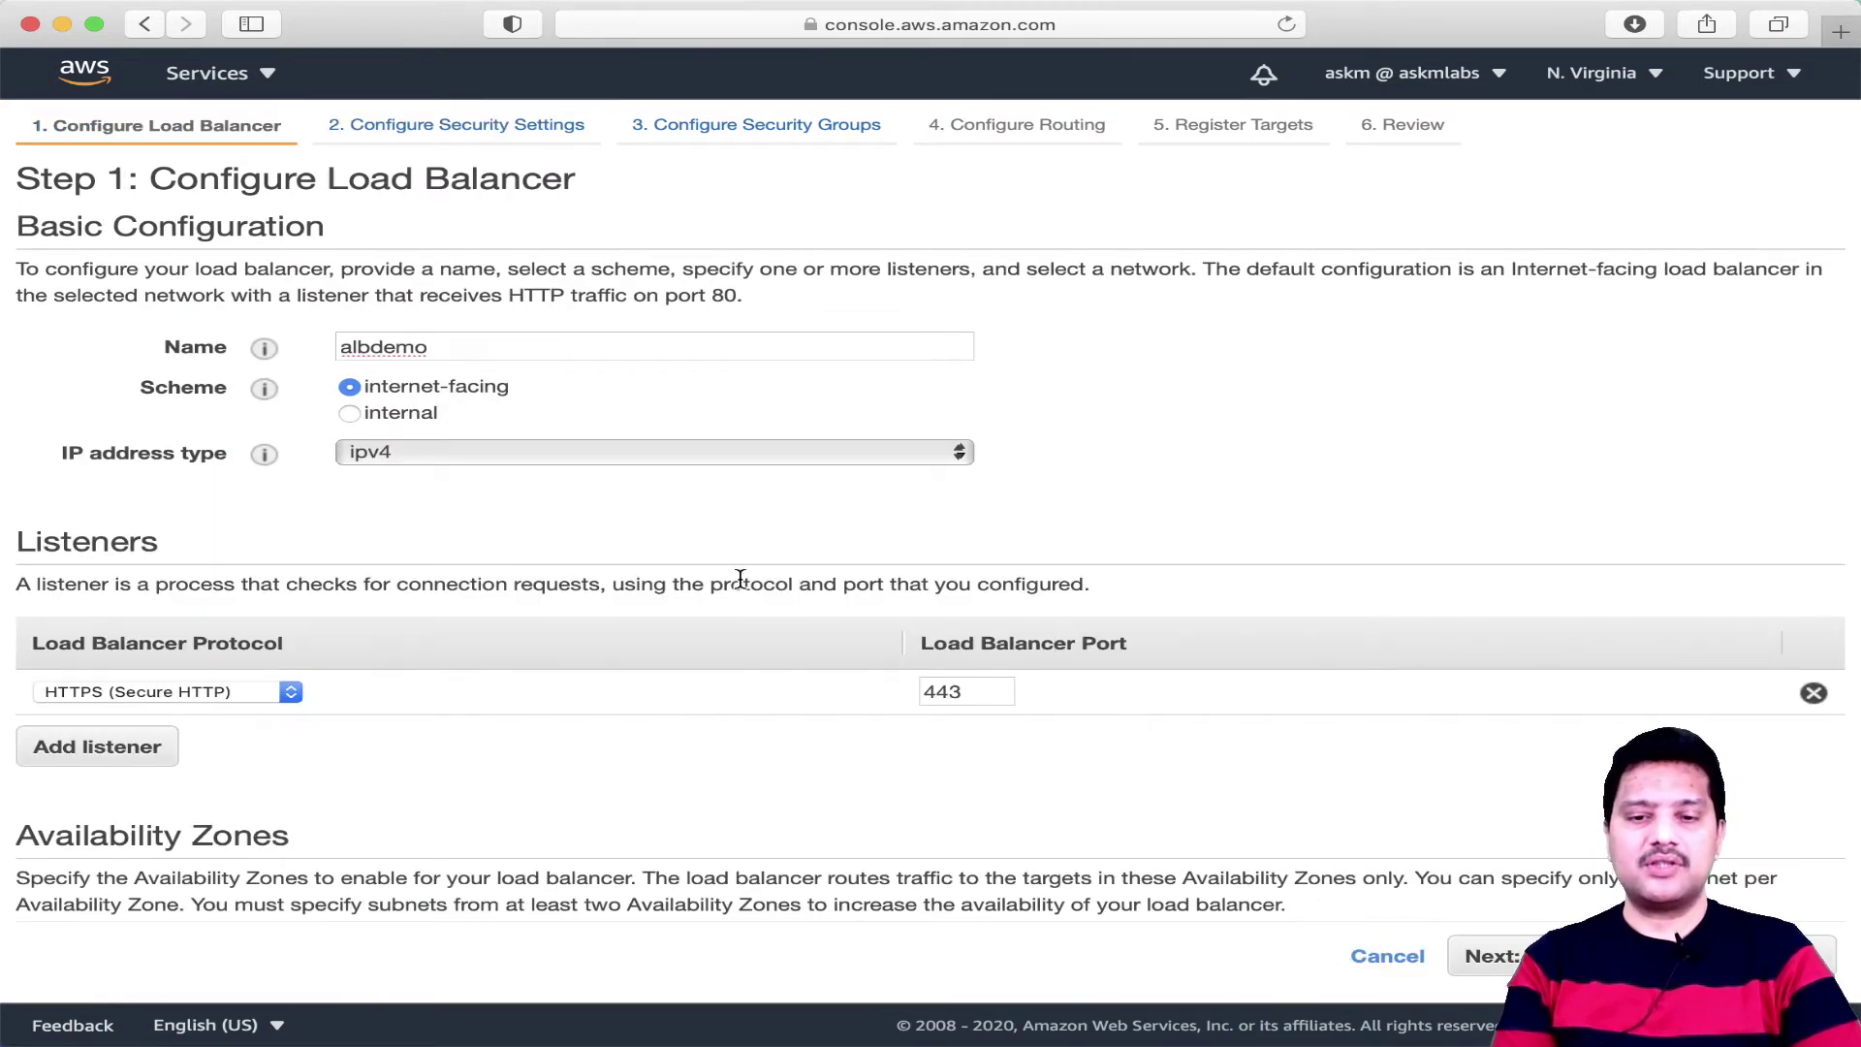
left_click(200, 692)
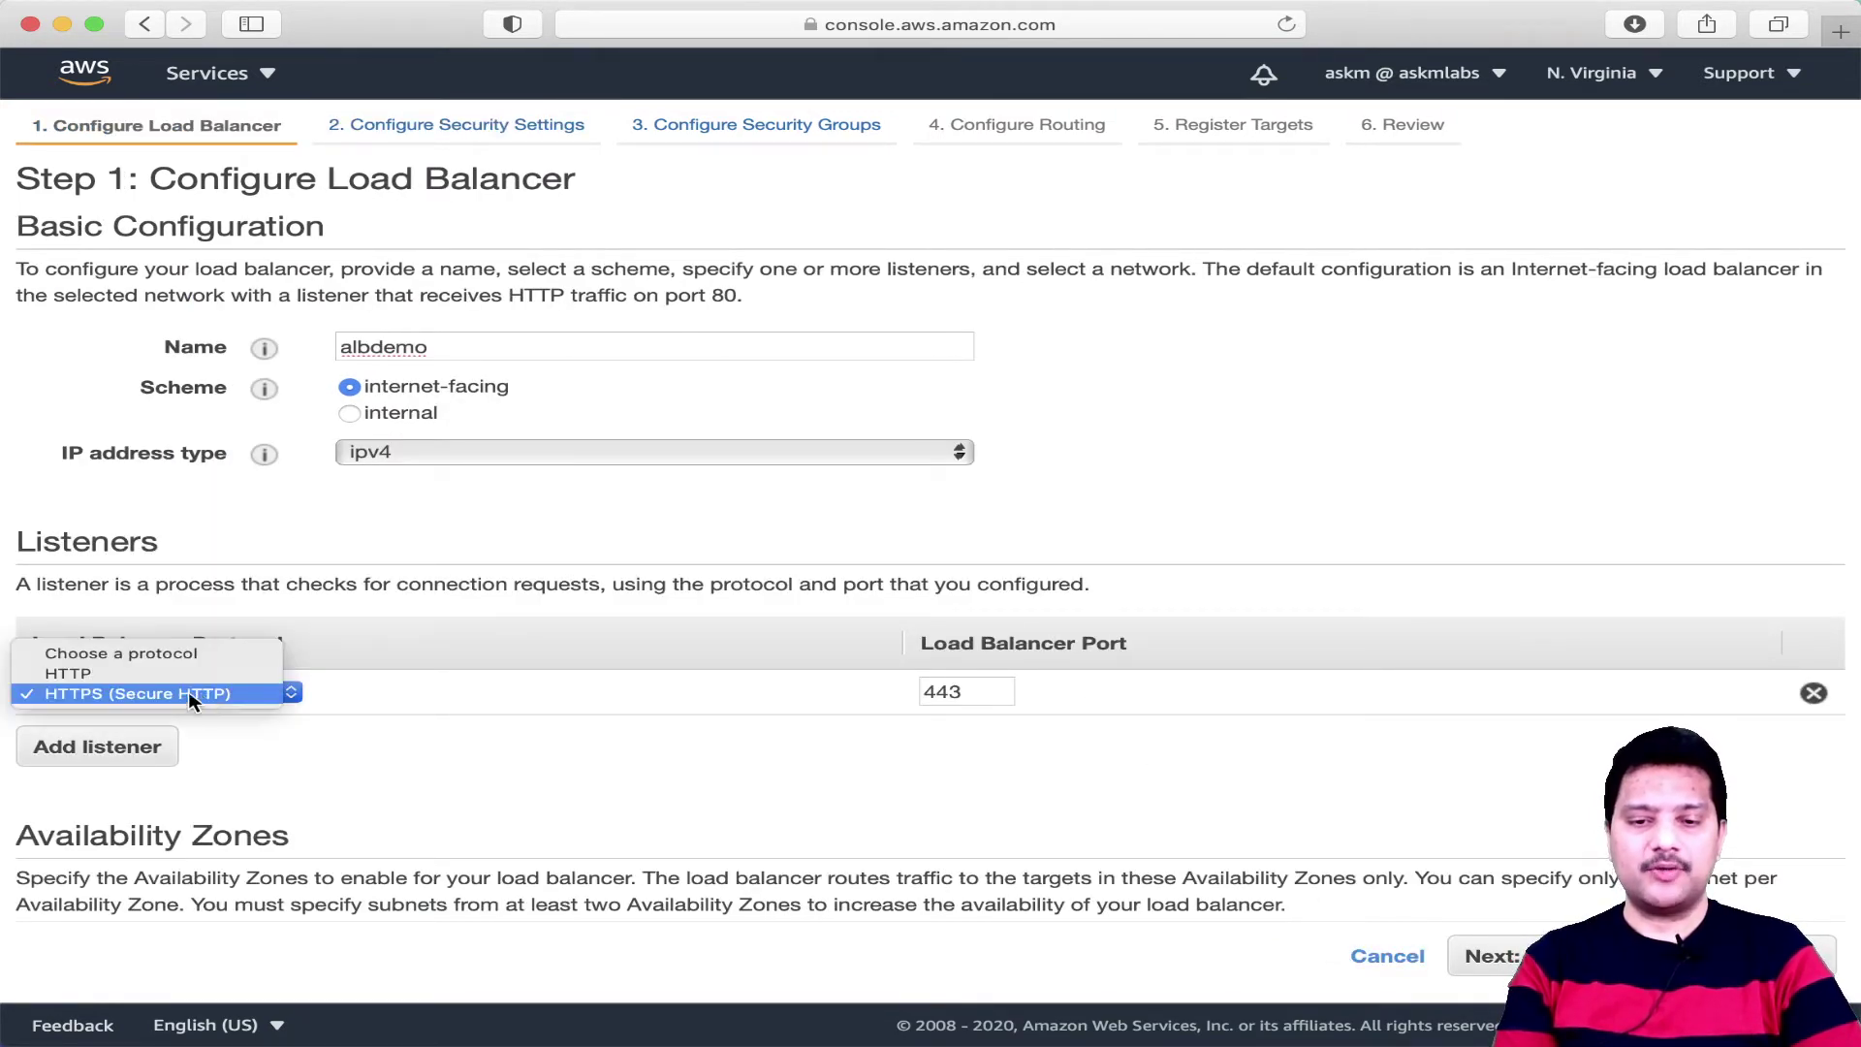
left_click(110, 674)
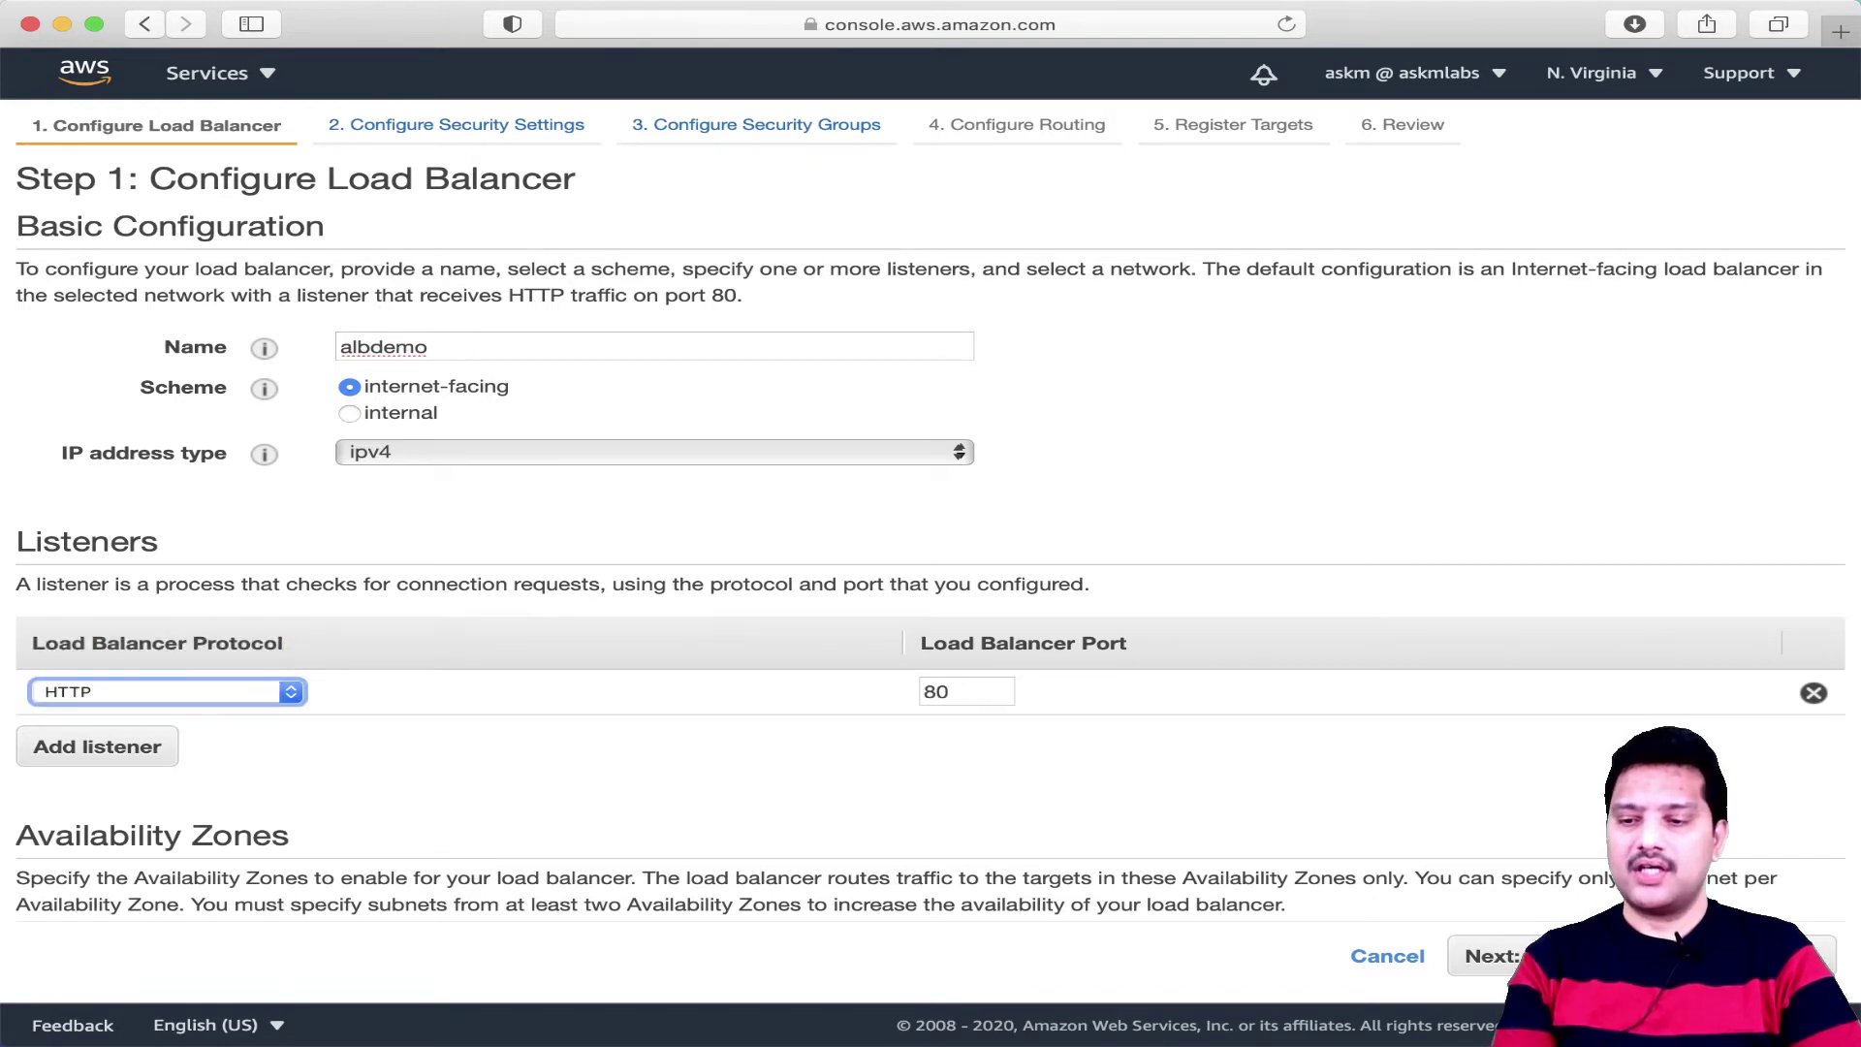
left_click(1648, 956)
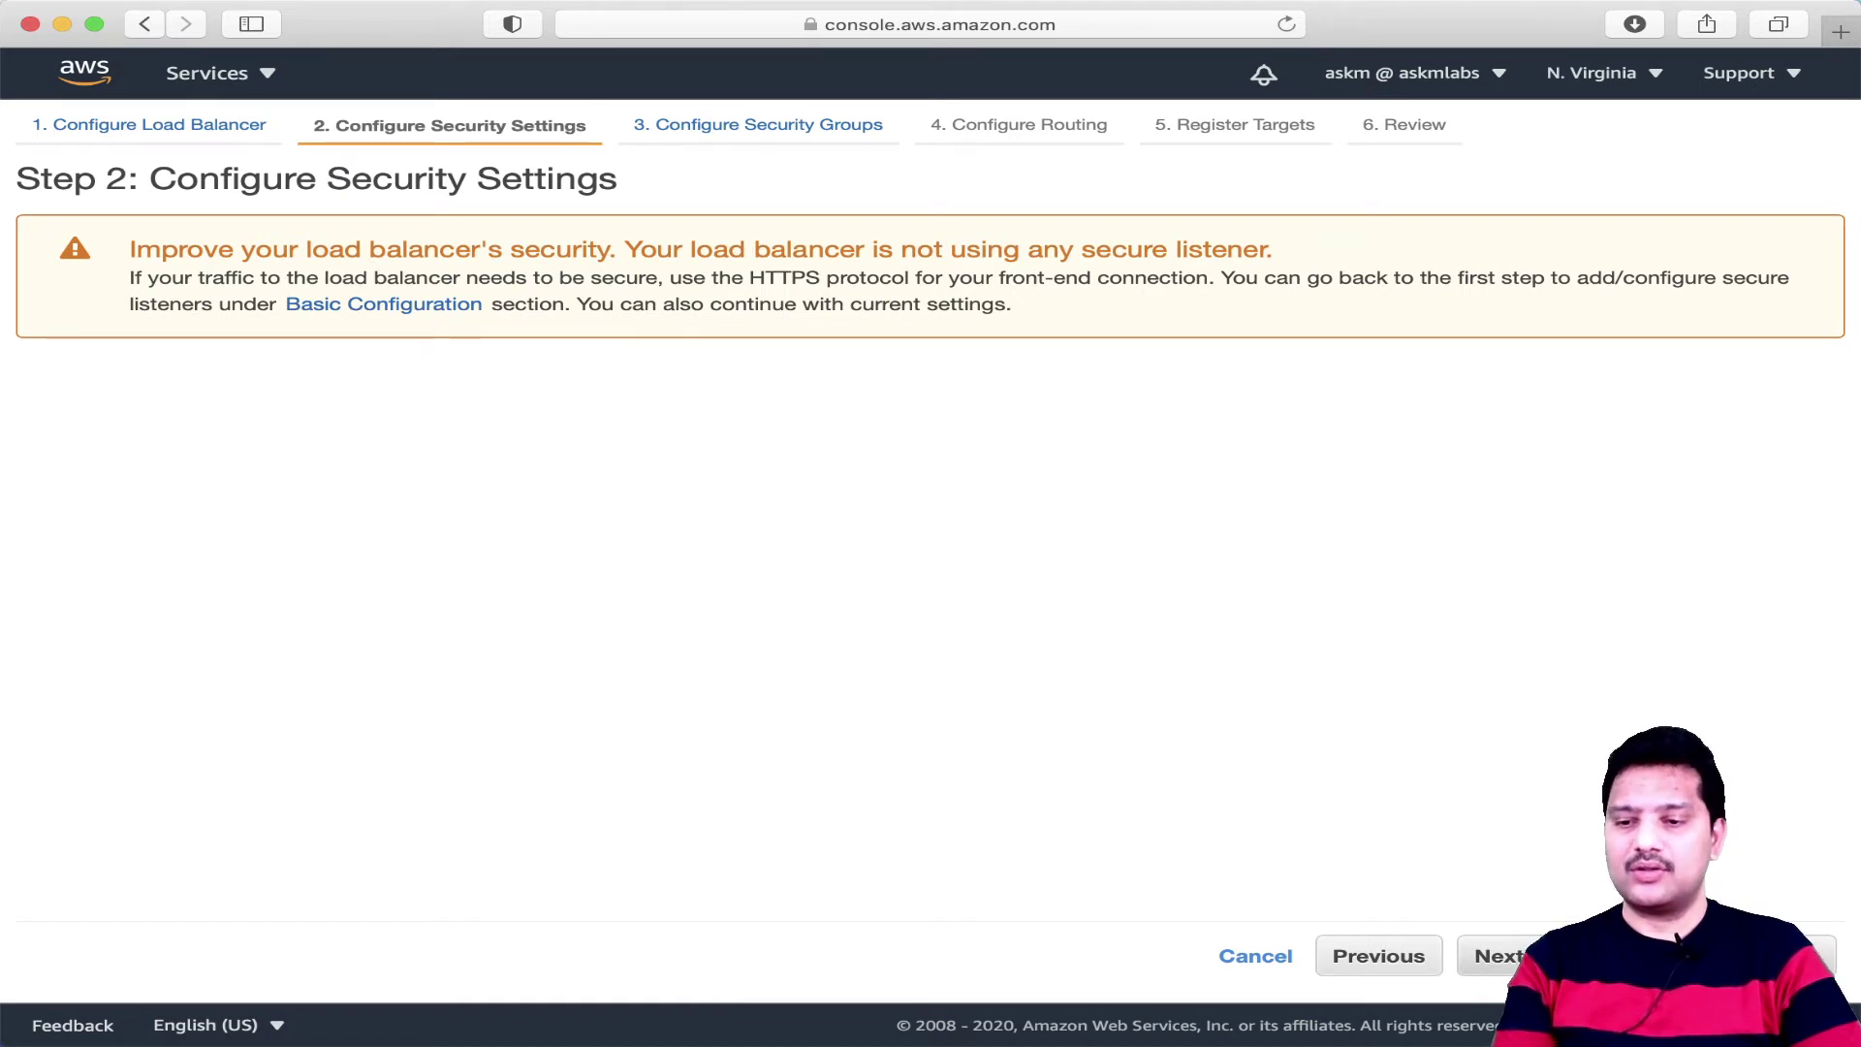
Assign the existing security group ec2demosg in place of the default one and proceed to the routing configuration.
left_click(1570, 956)
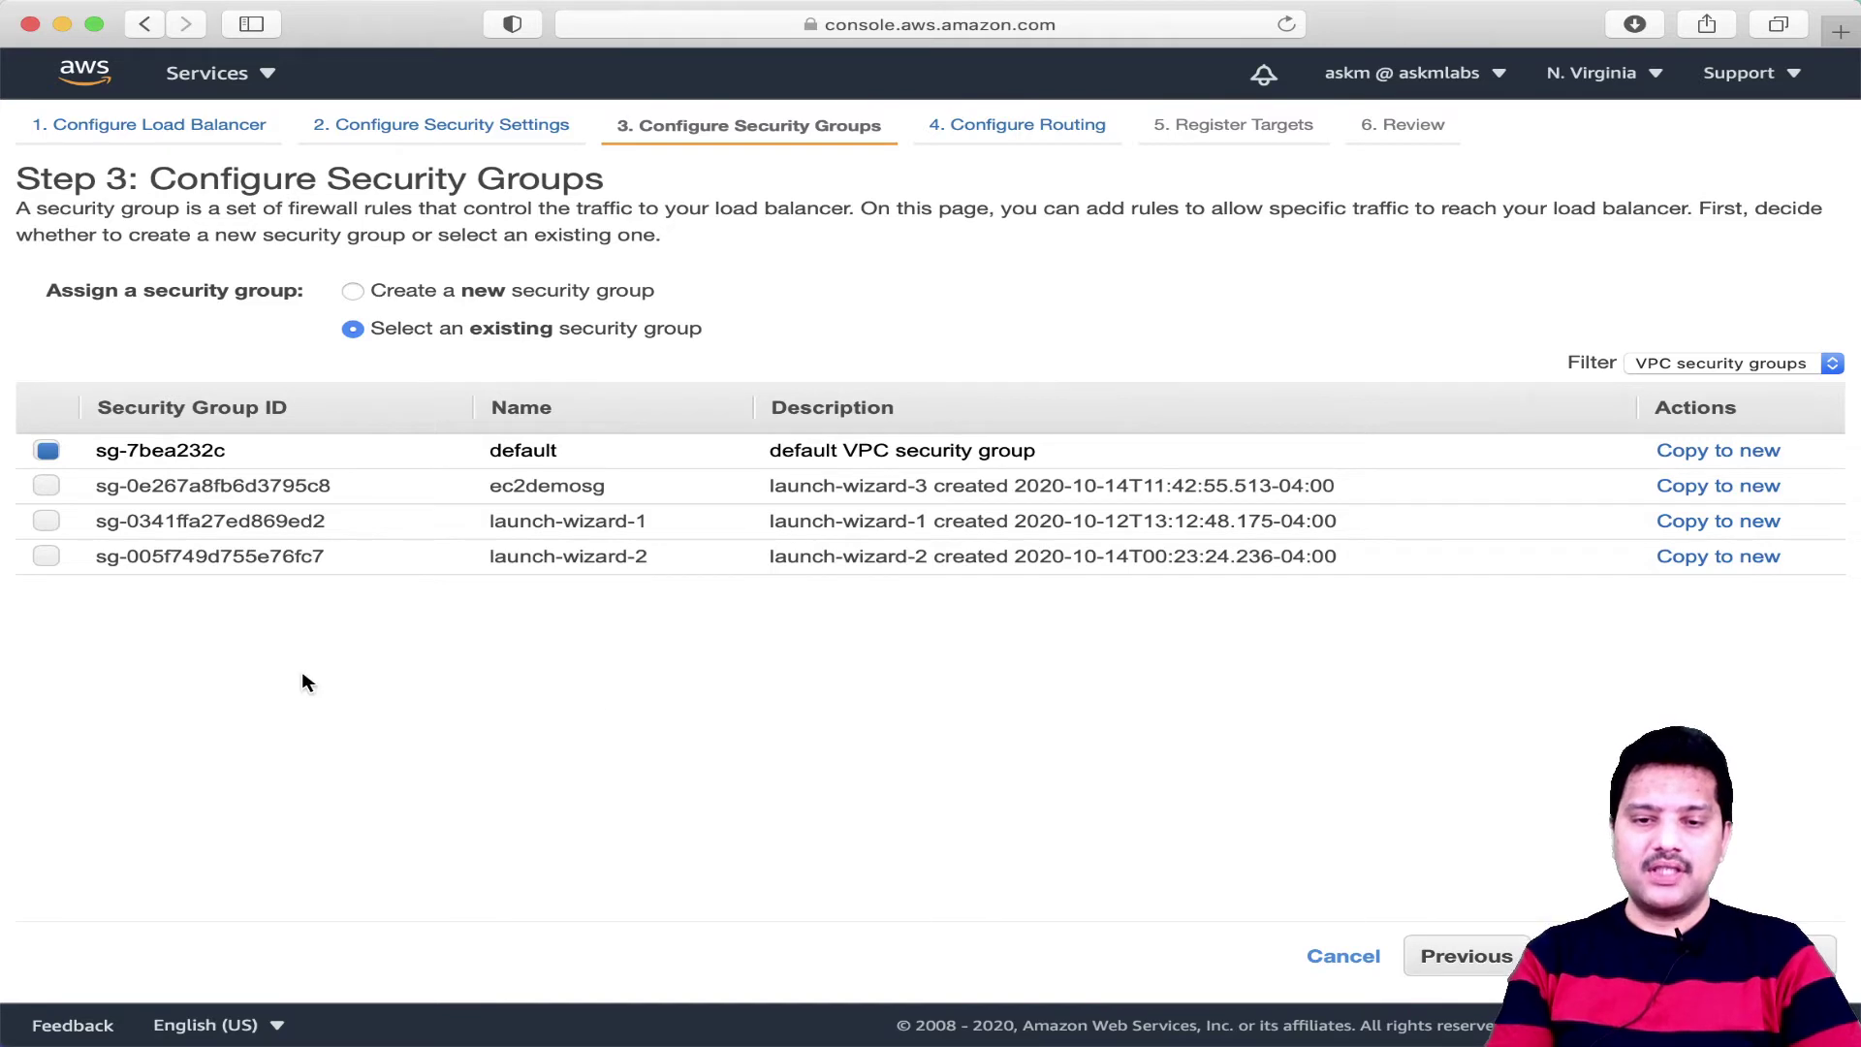
left_click(47, 484)
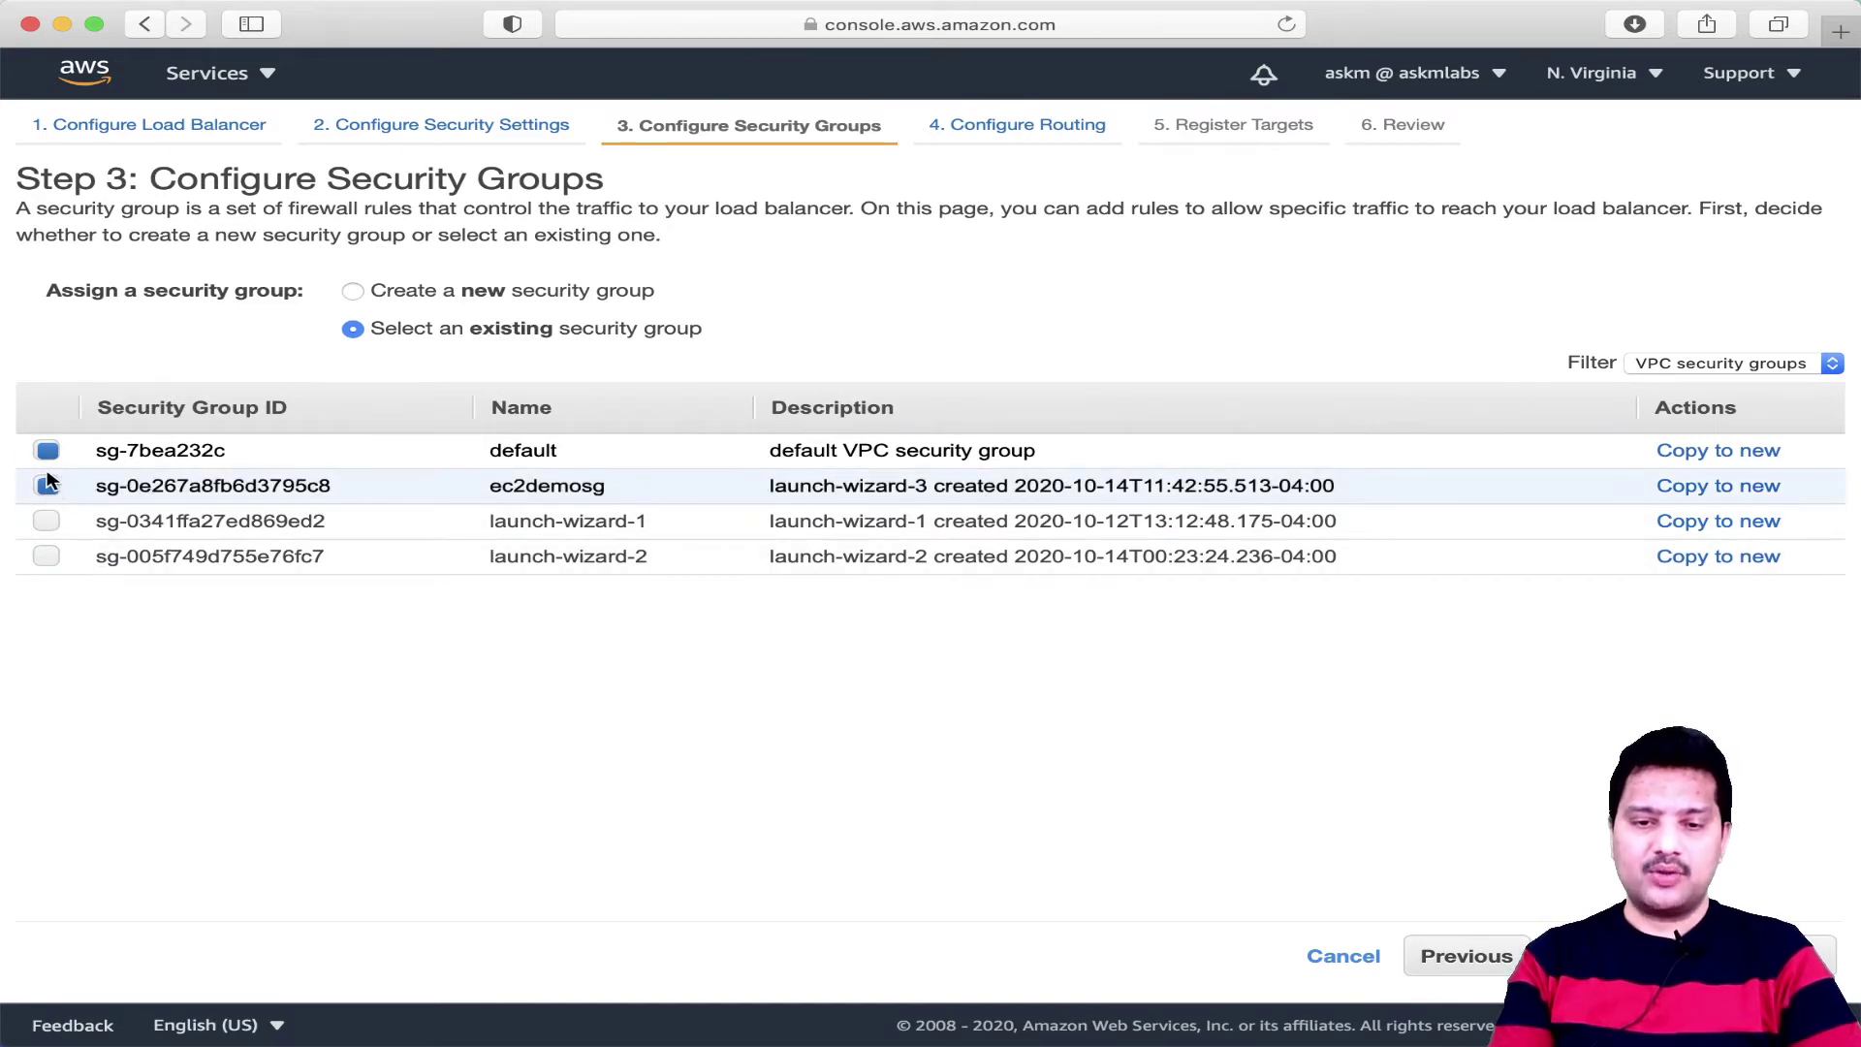
left_click(46, 450)
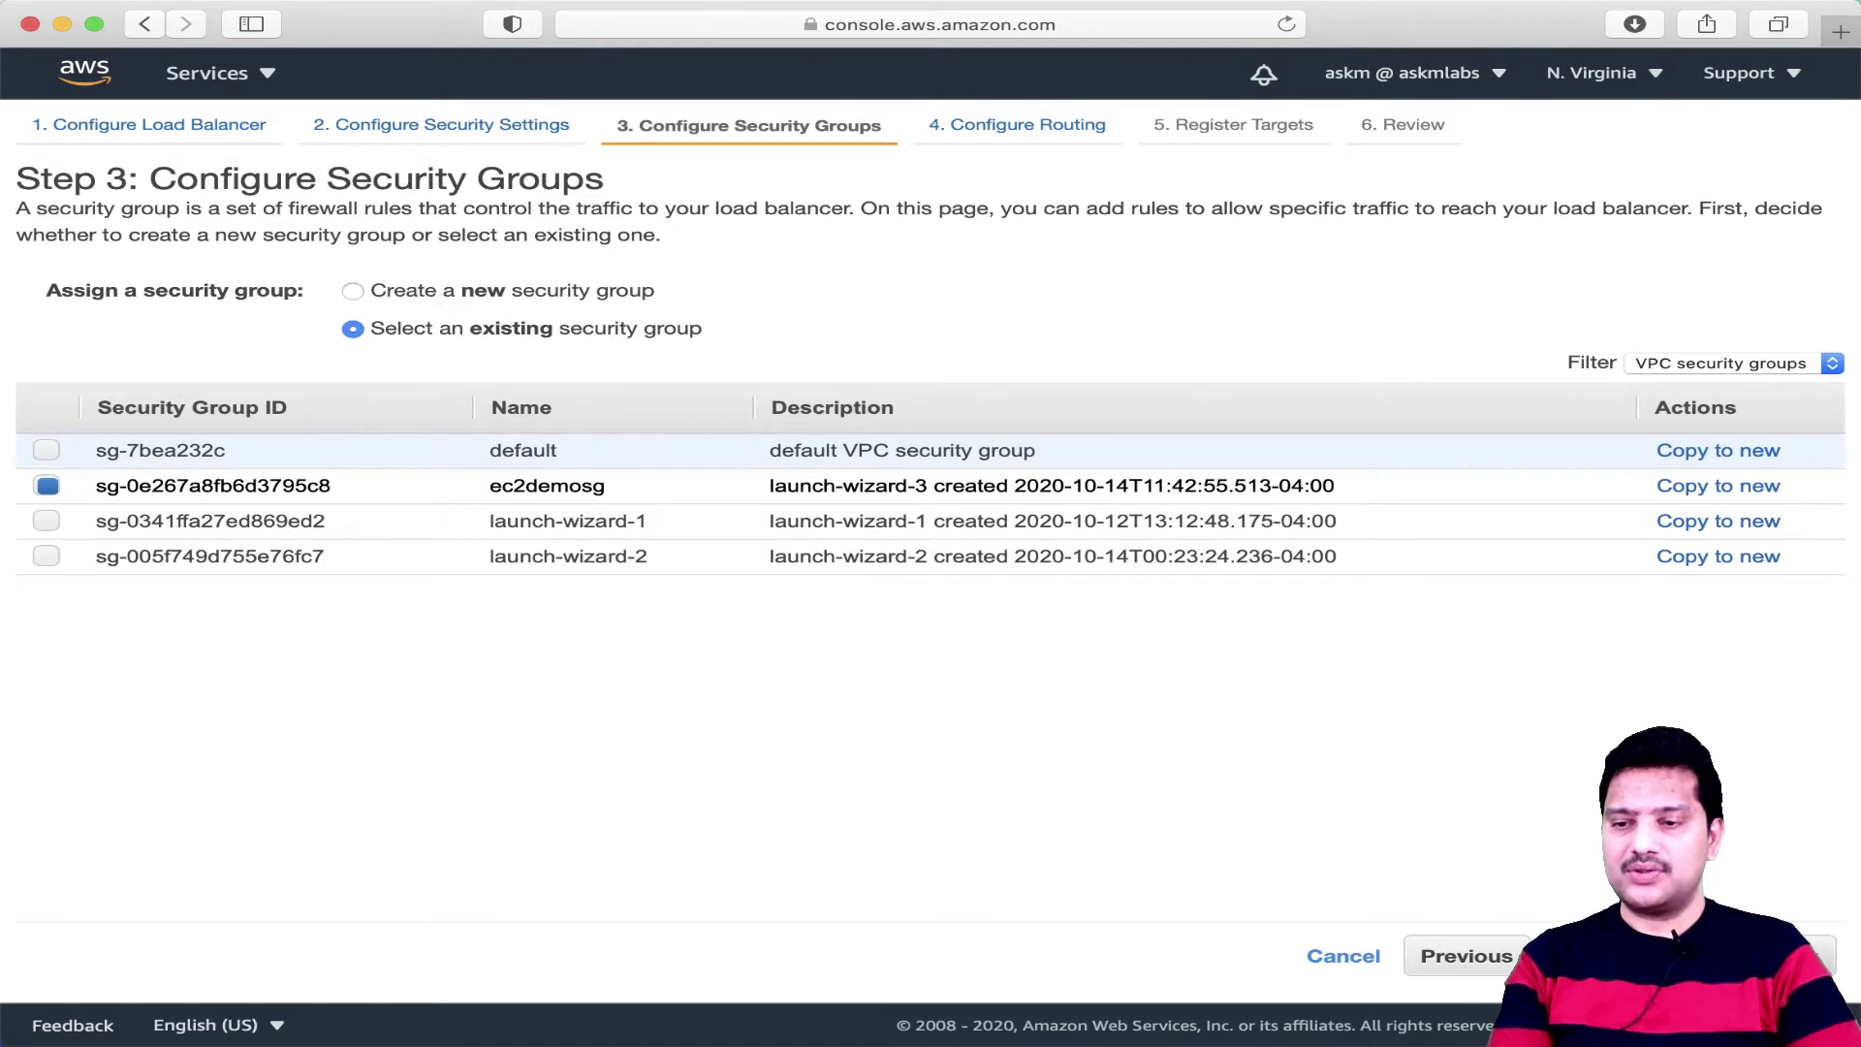
left_click(1726, 956)
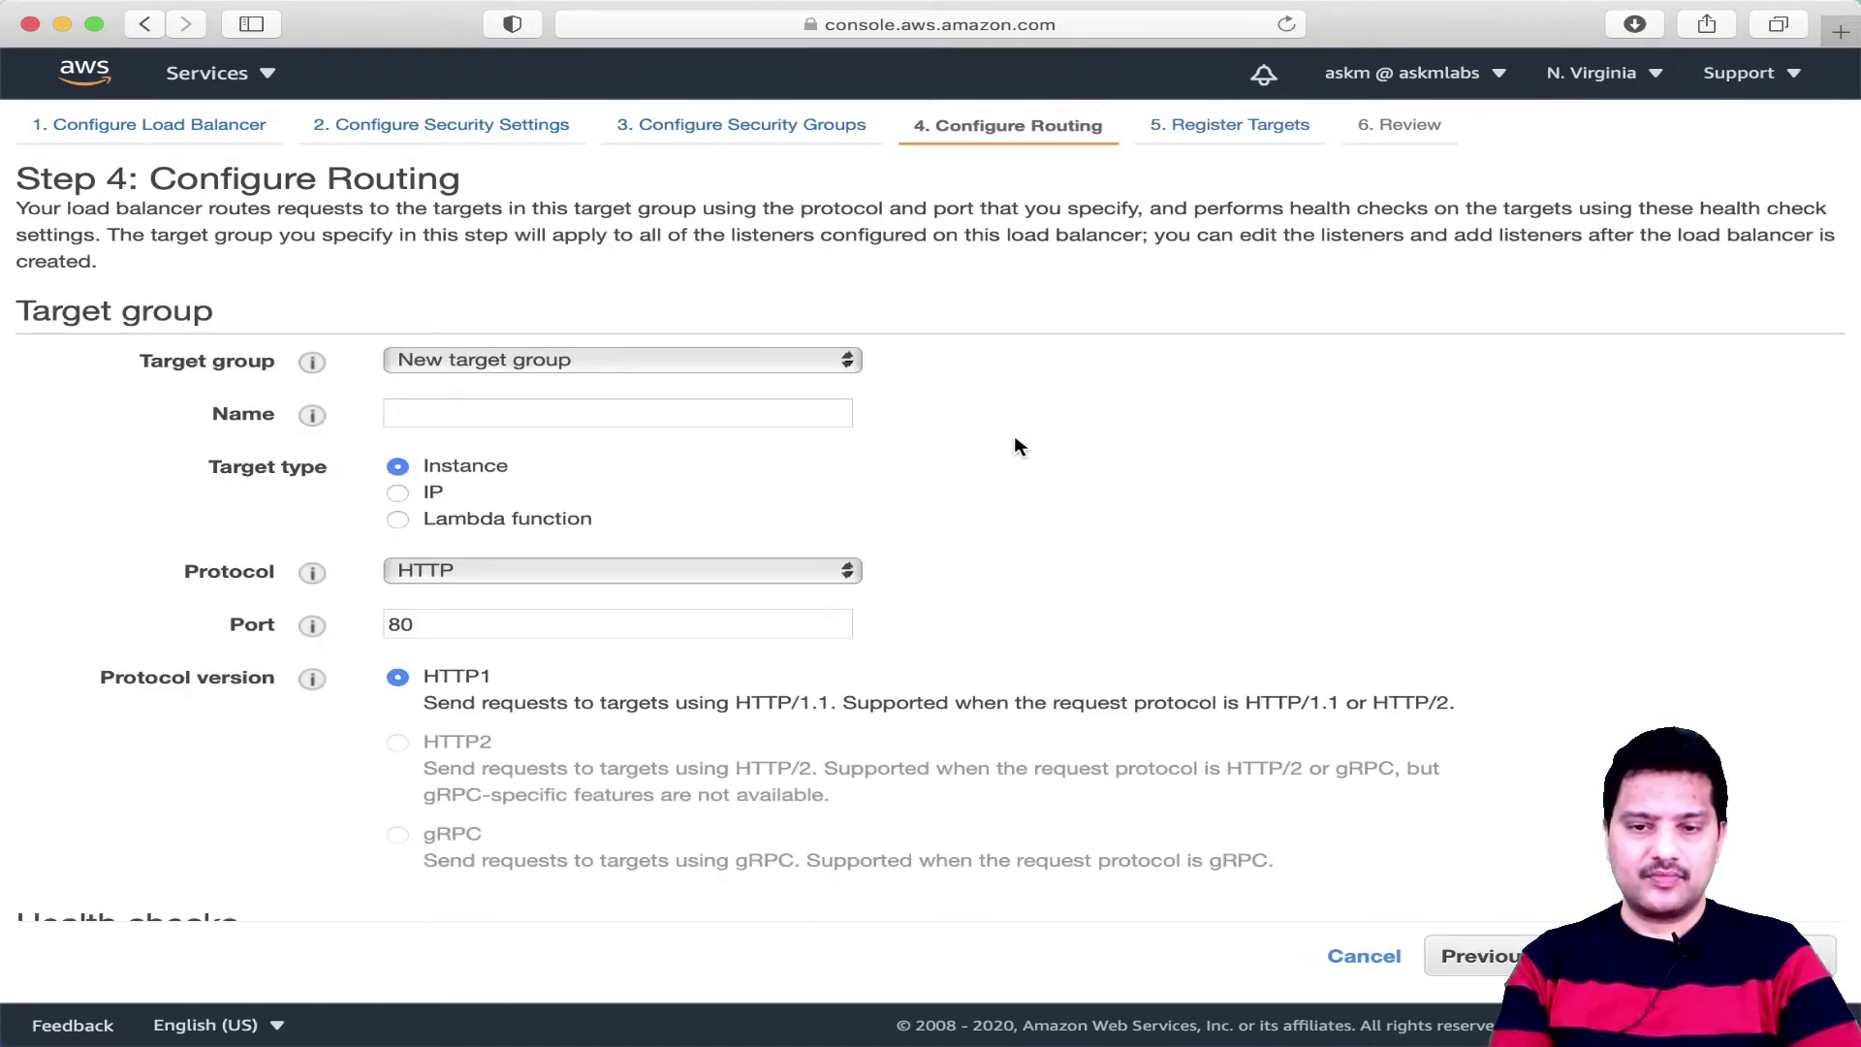
Keep the New target group option for routing and name the target group albdemotg.
scroll(1018, 446, "down", 1)
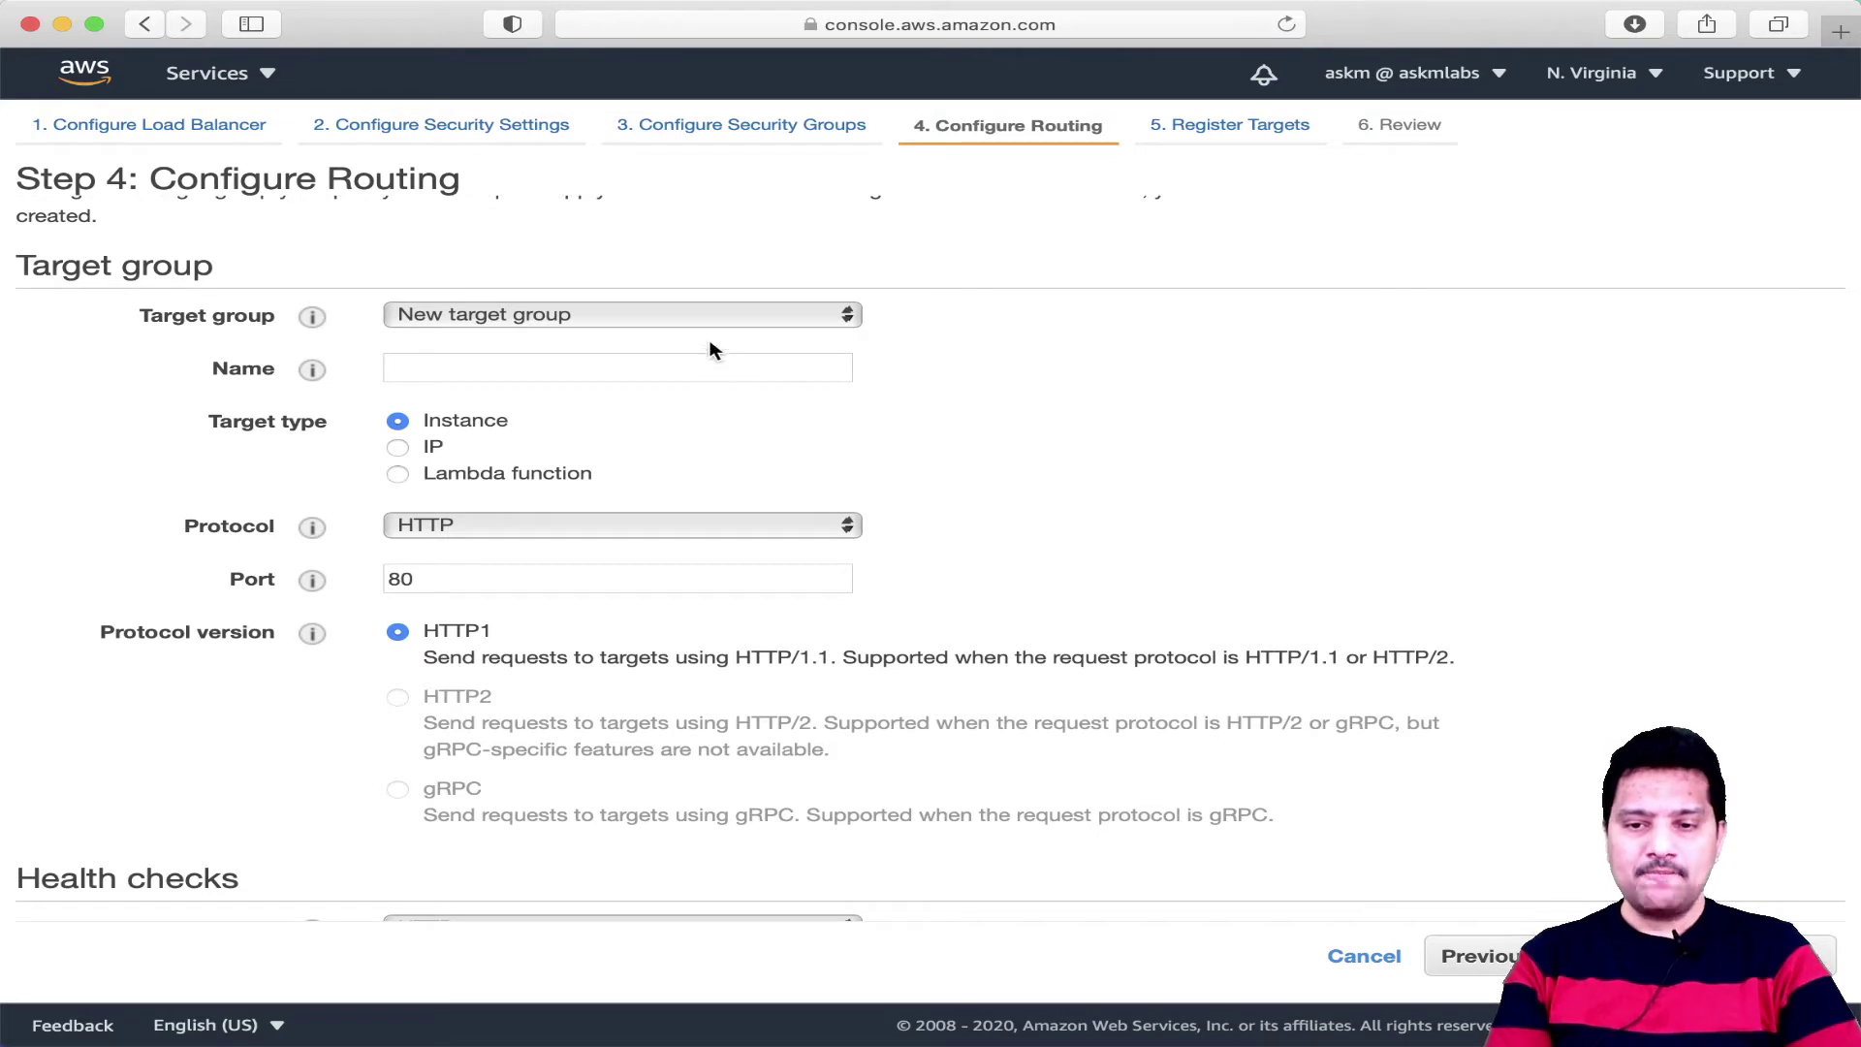
left_click(583, 317)
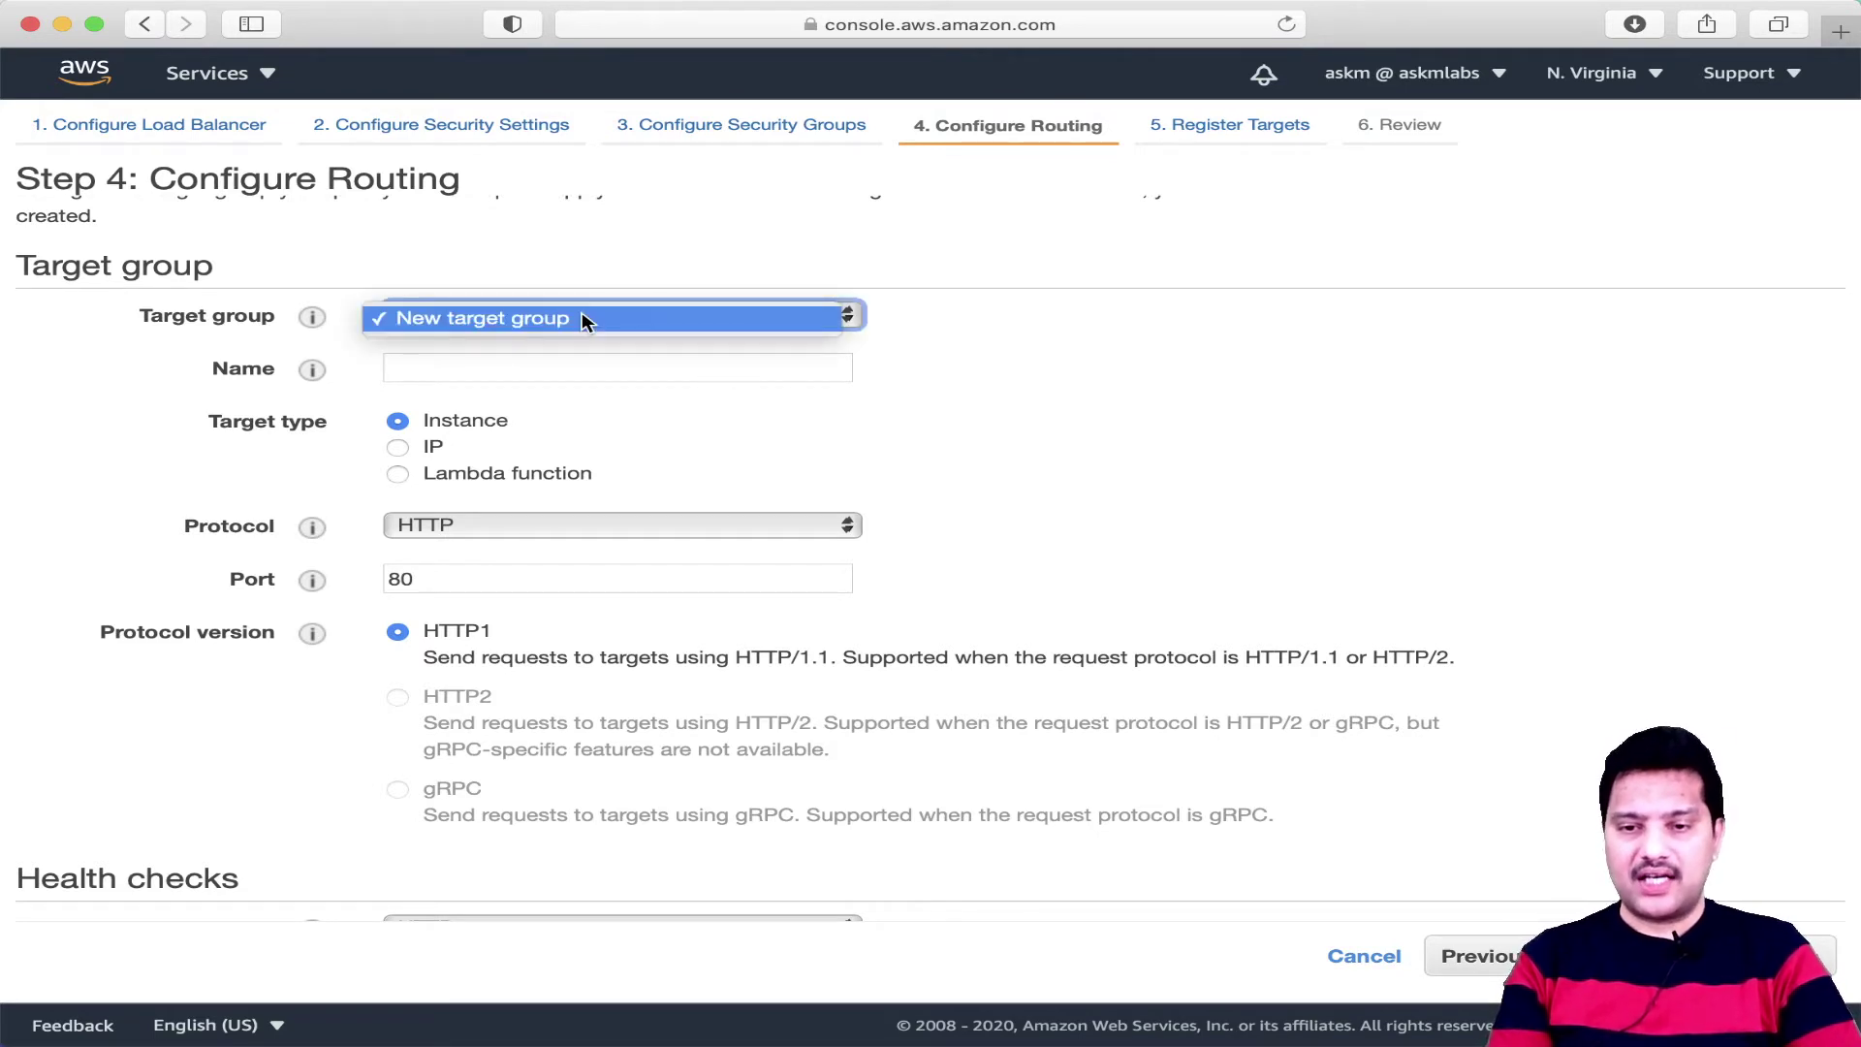
left_click(644, 320)
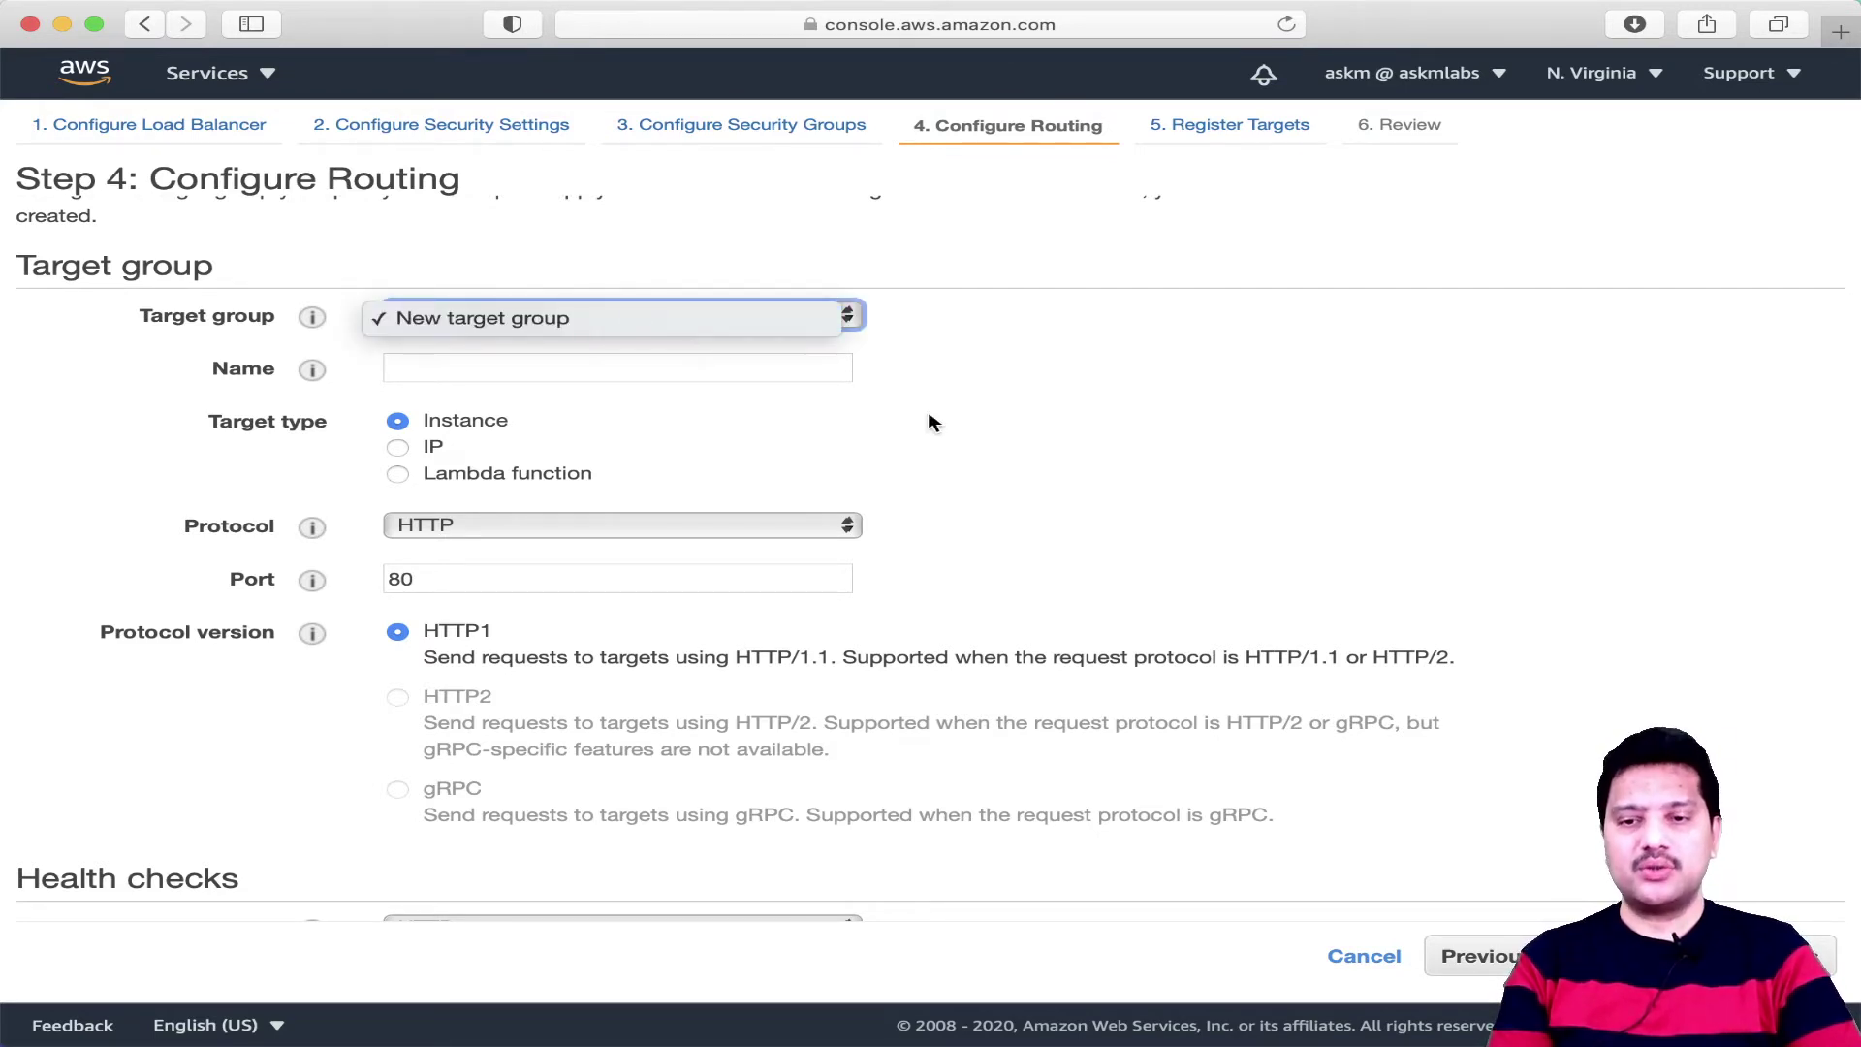
left_click(485, 371)
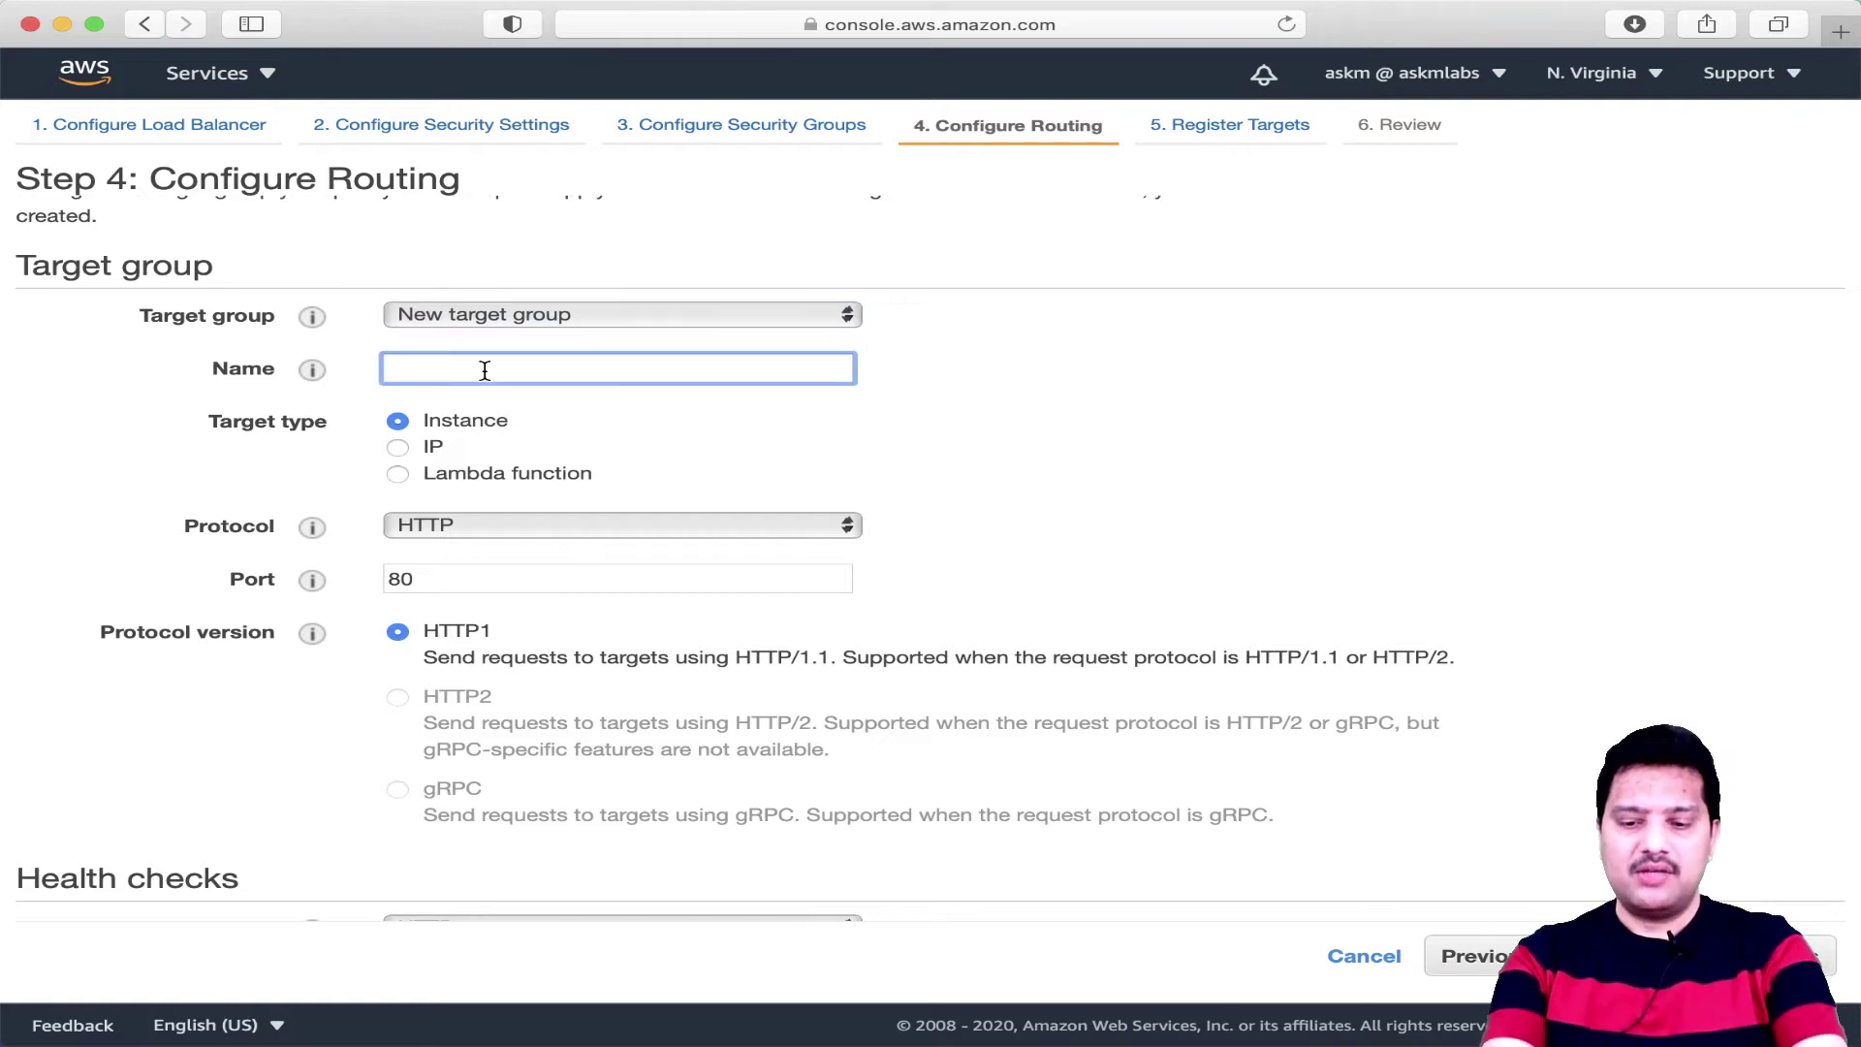
type("alb")
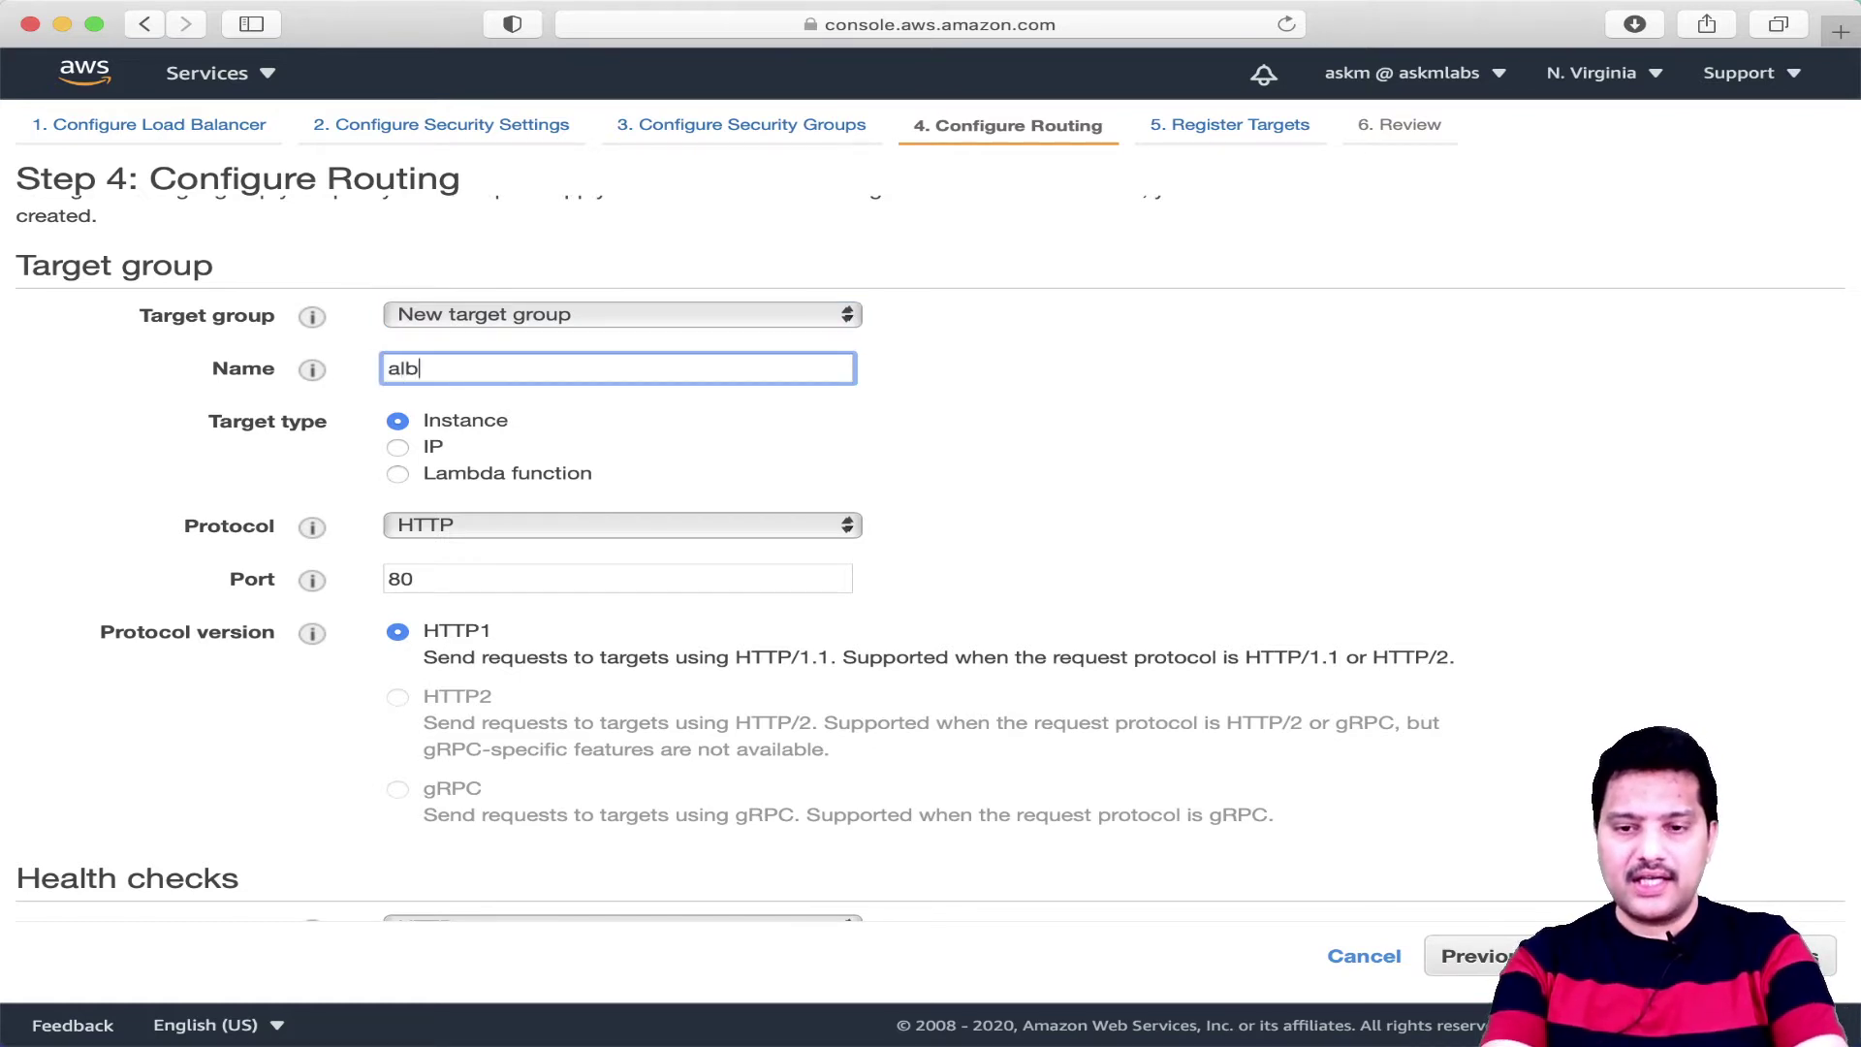
type("demotg")
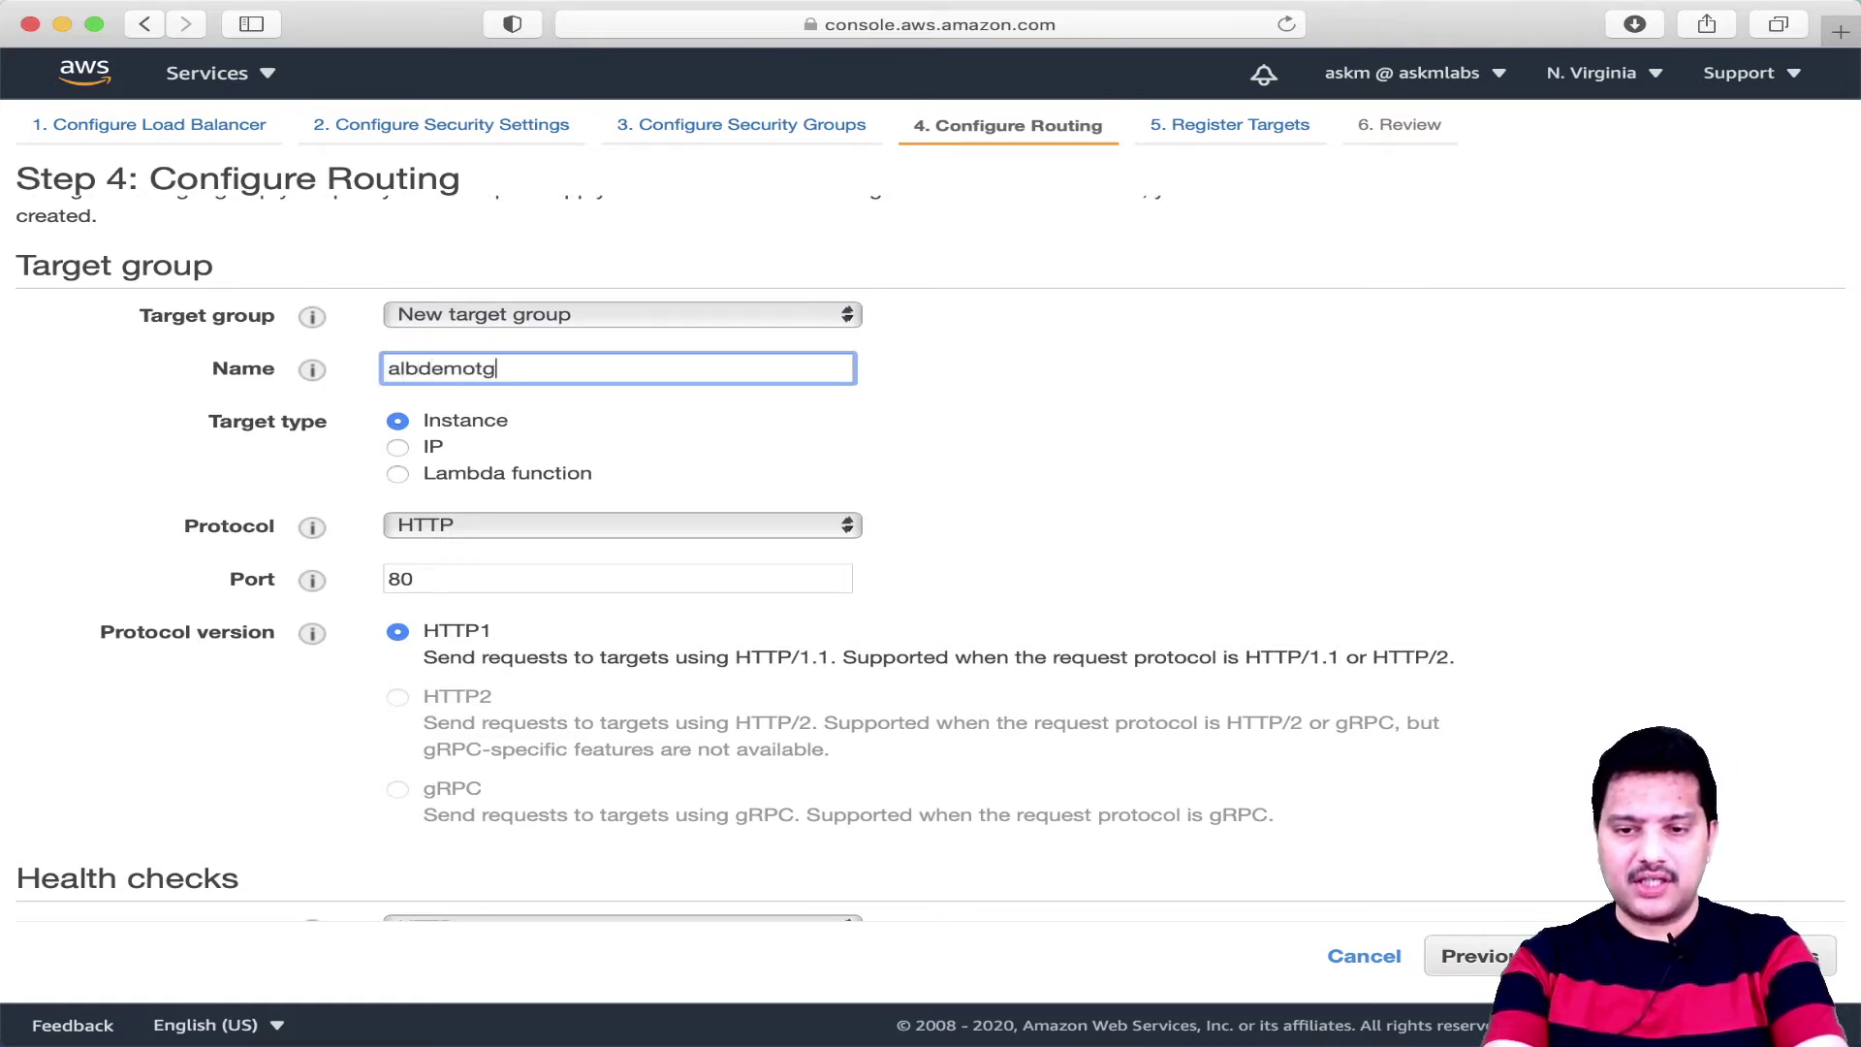
left_click(971, 410)
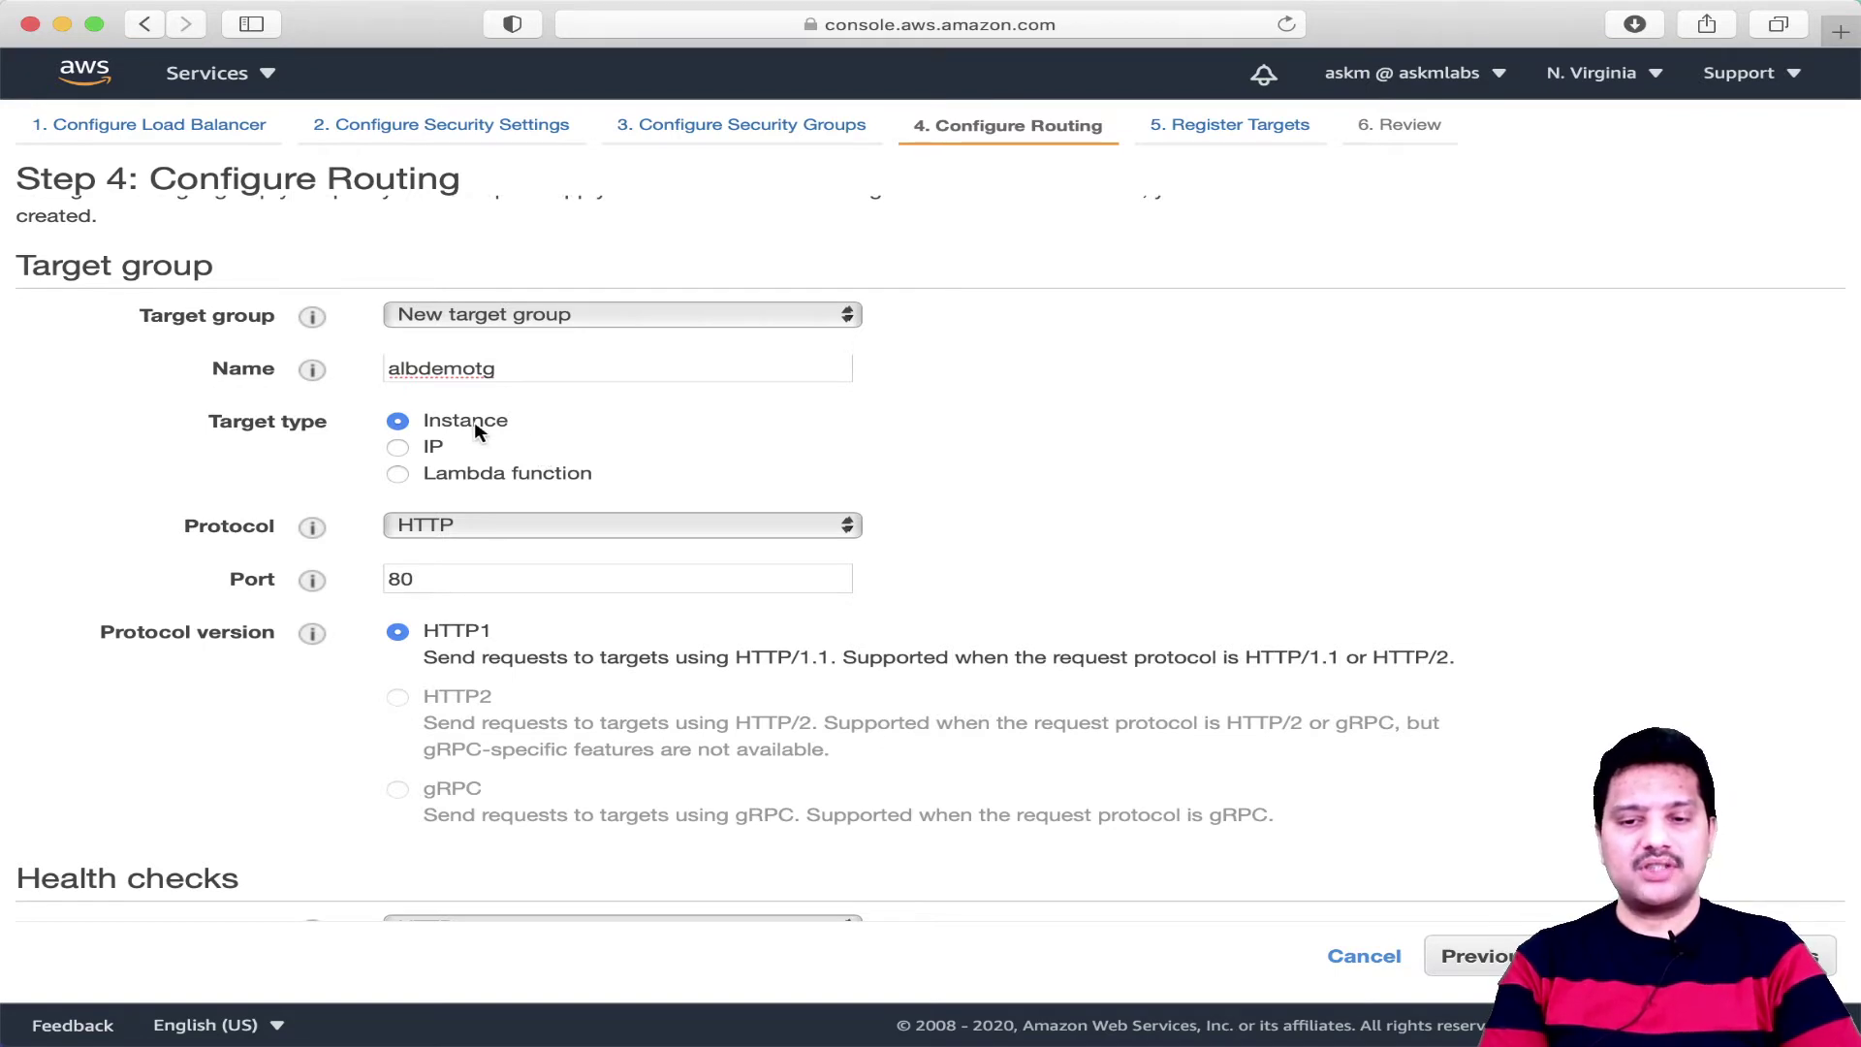
Check the target group's protocol options and keep HTTP selected.
scroll(609, 548, "down", 2)
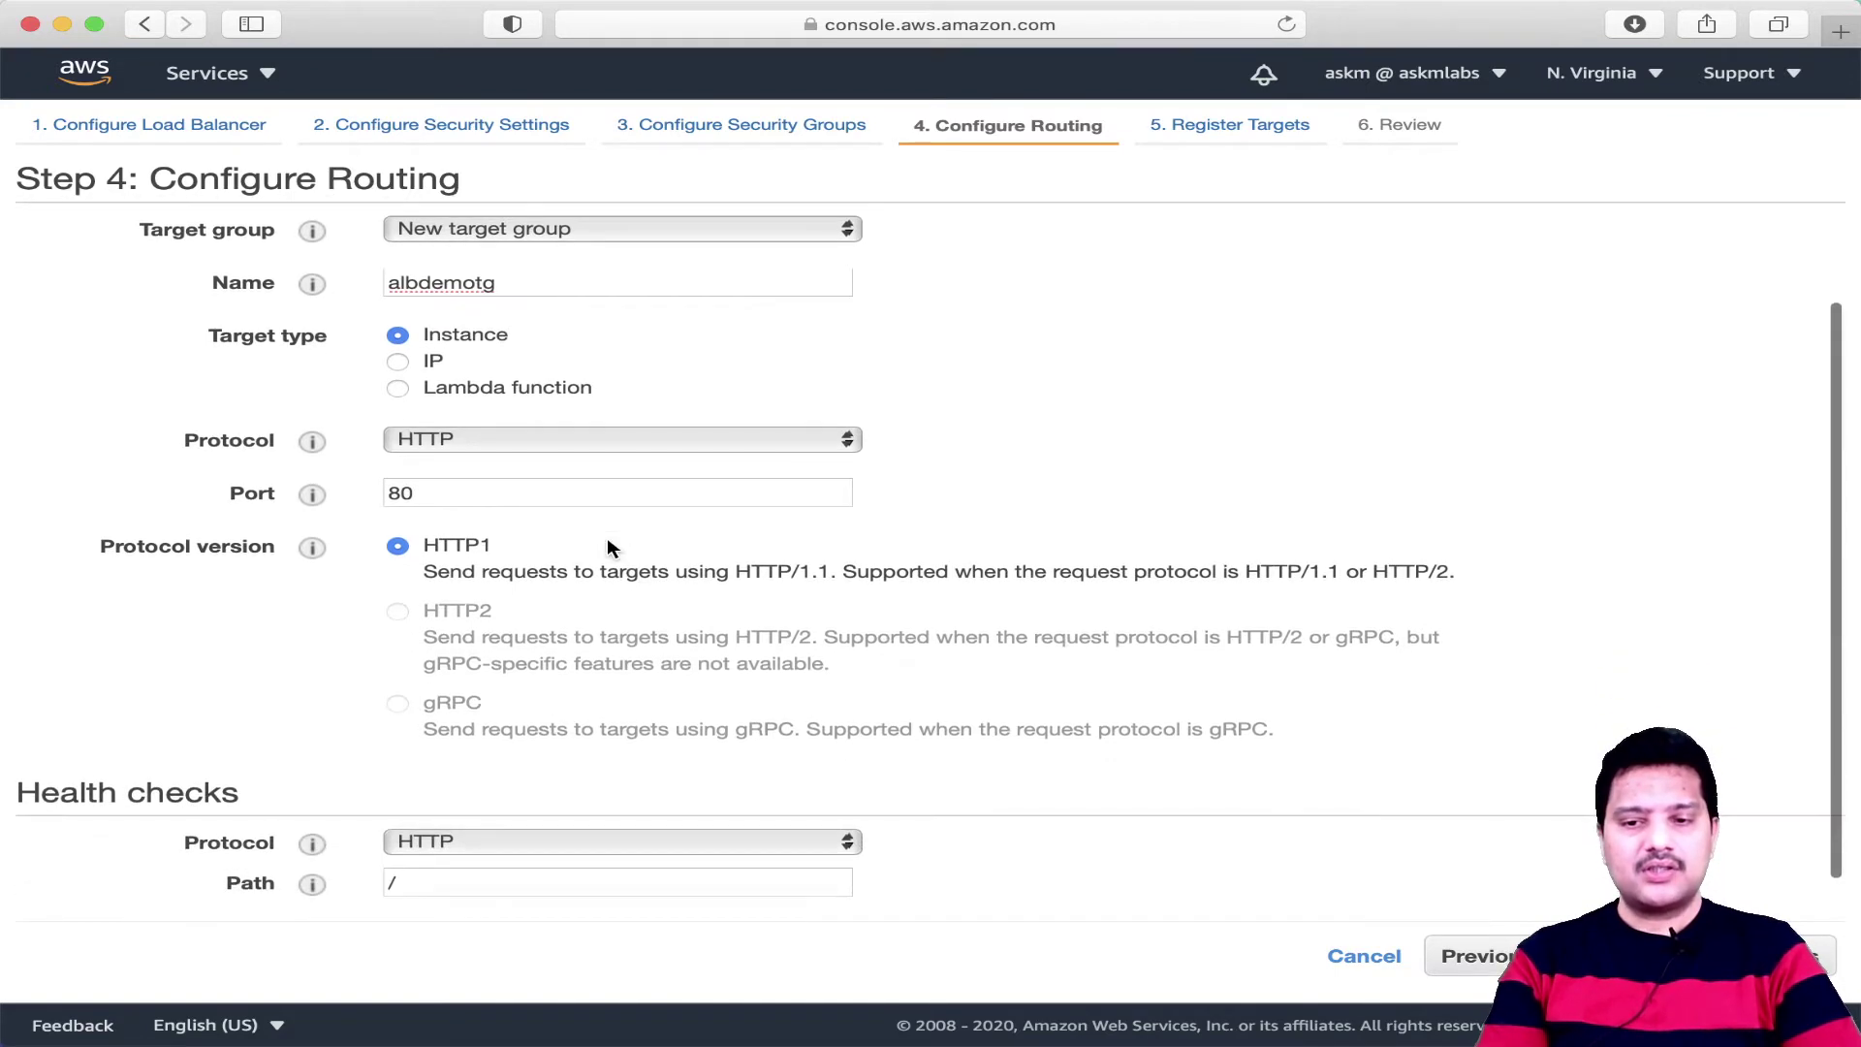
left_click(537, 443)
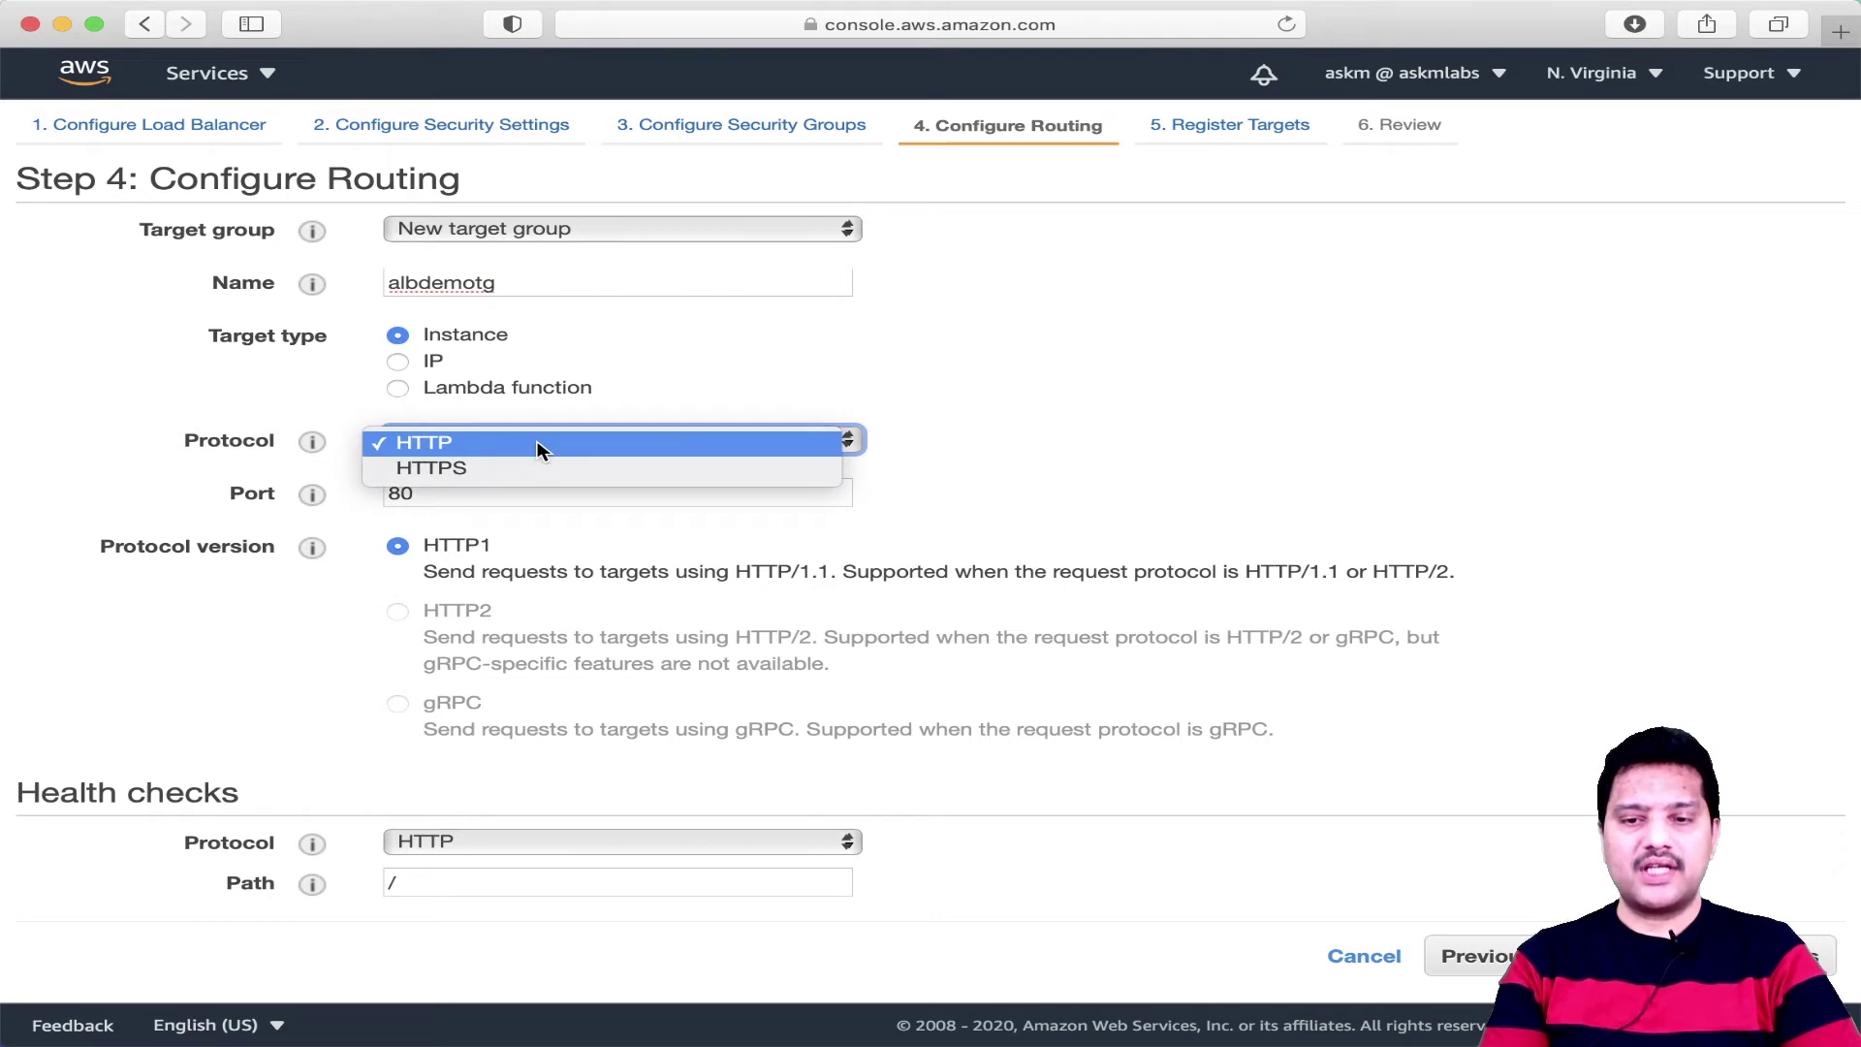
left_click(537, 443)
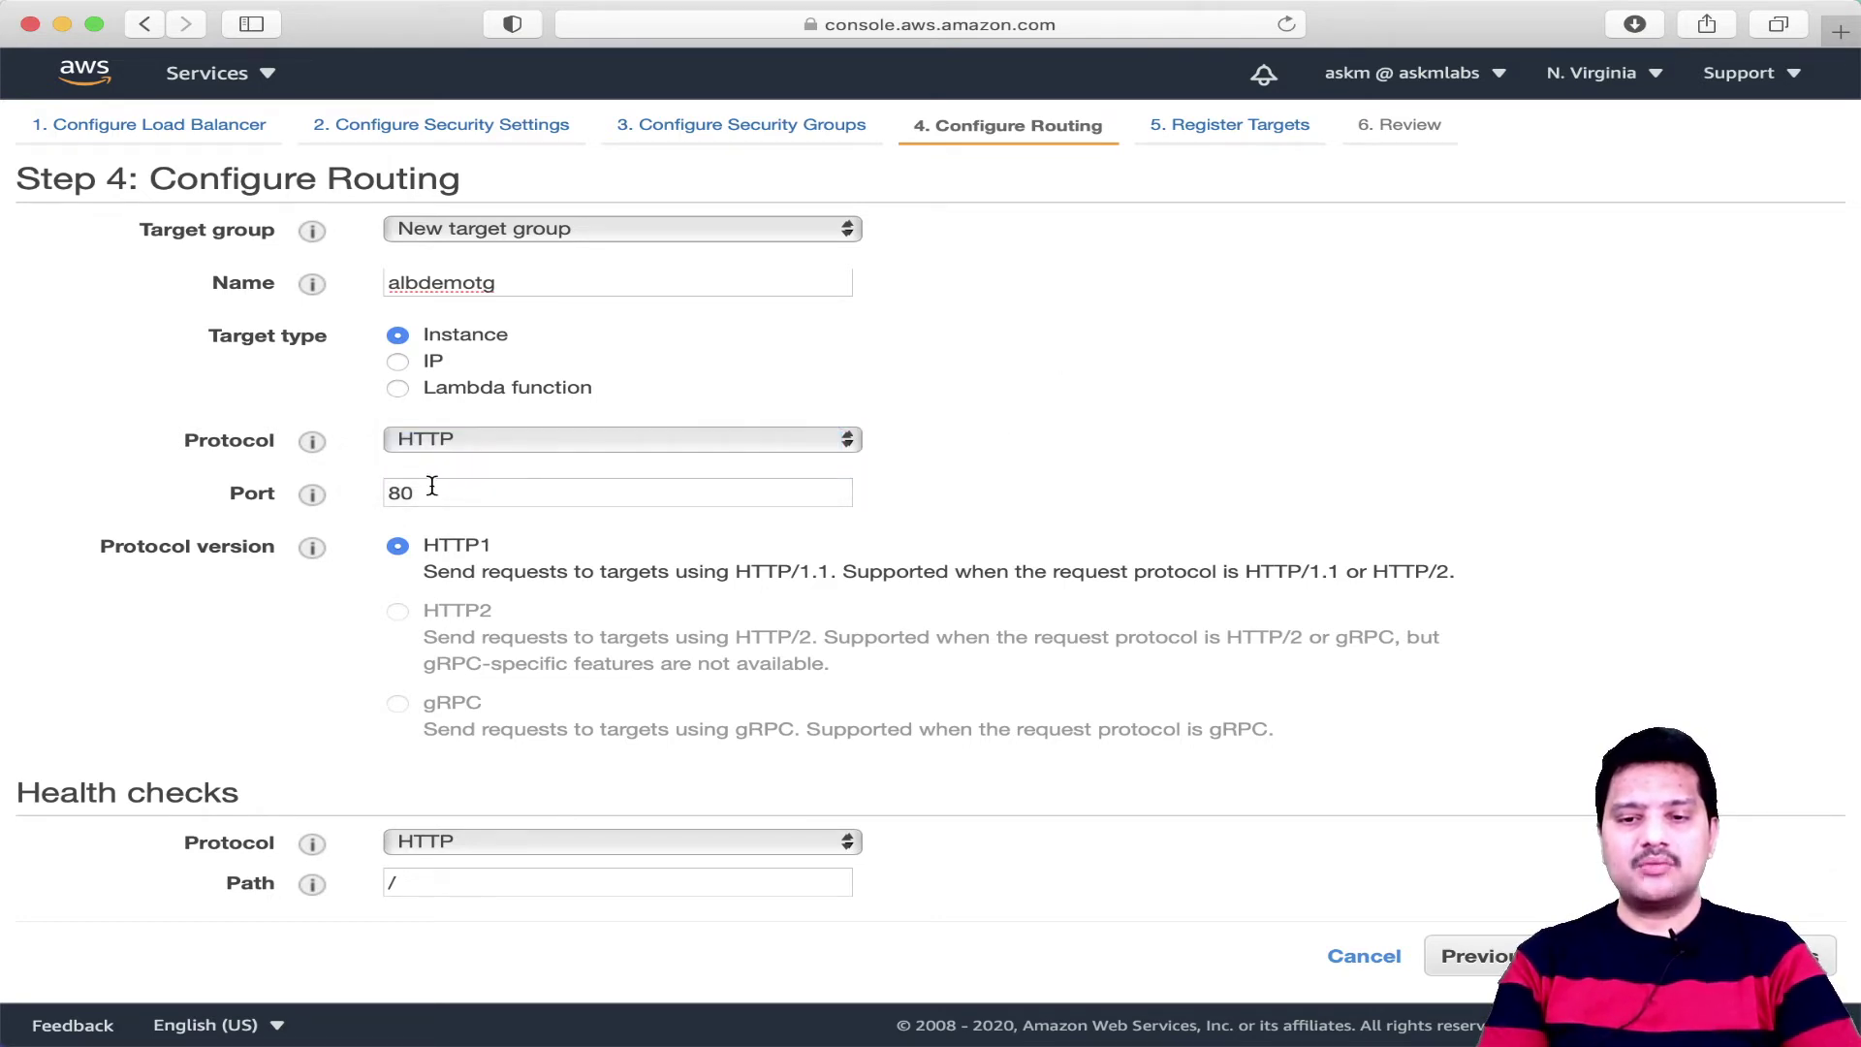
Recheck the target group's protocol choices and examine the protocol and path used for its health checks.
left_click(626, 439)
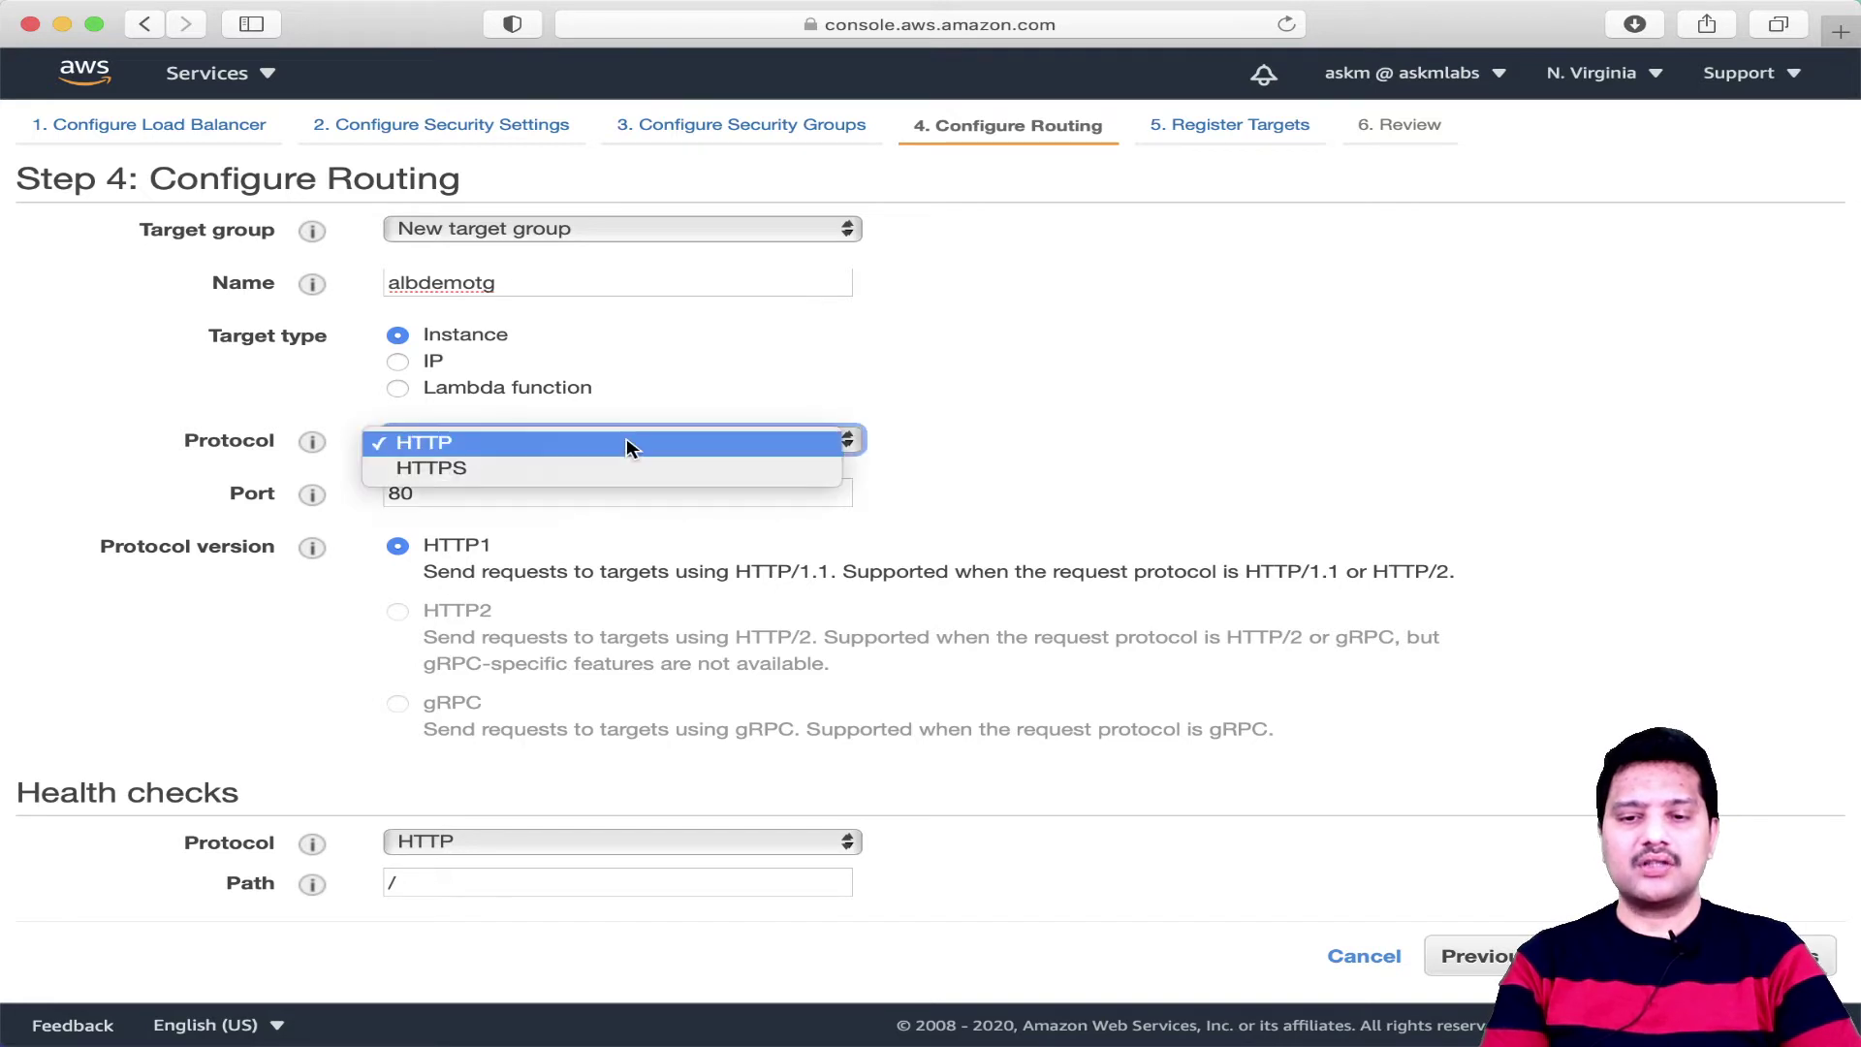
left_click(1147, 501)
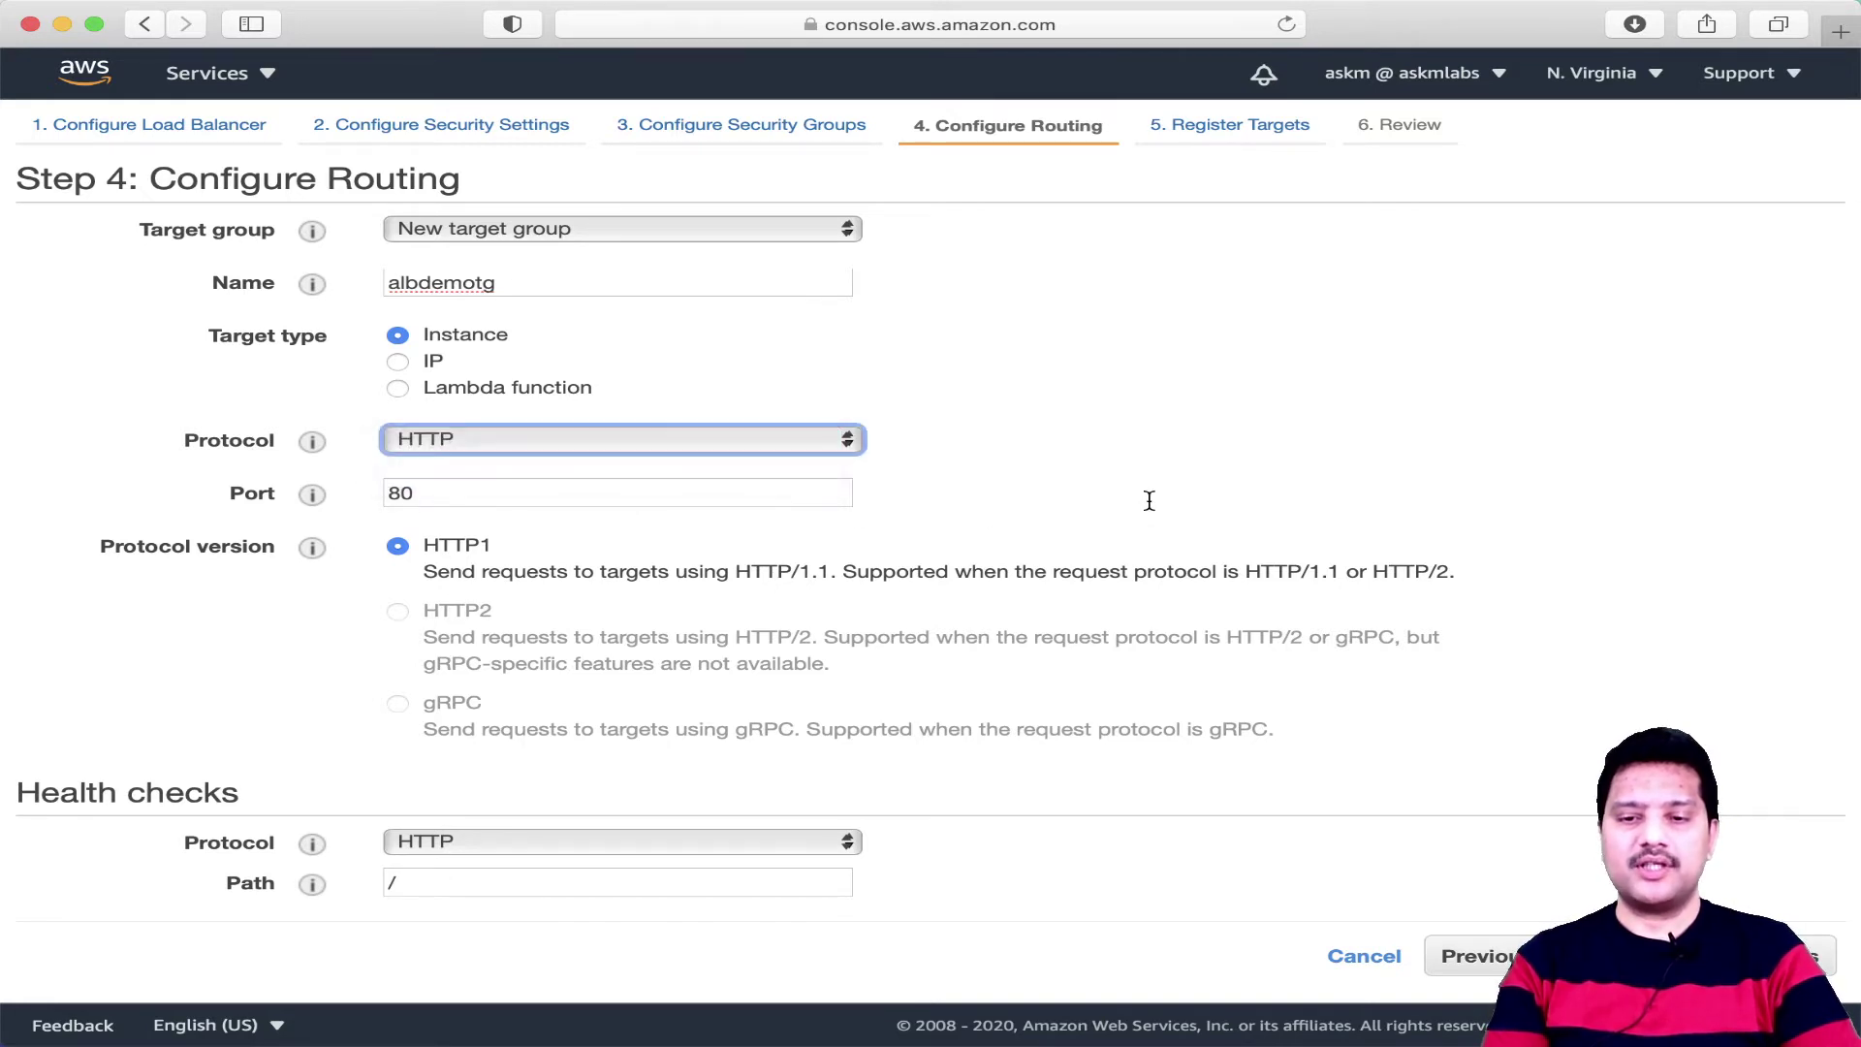
scroll(1149, 500, "down", 1)
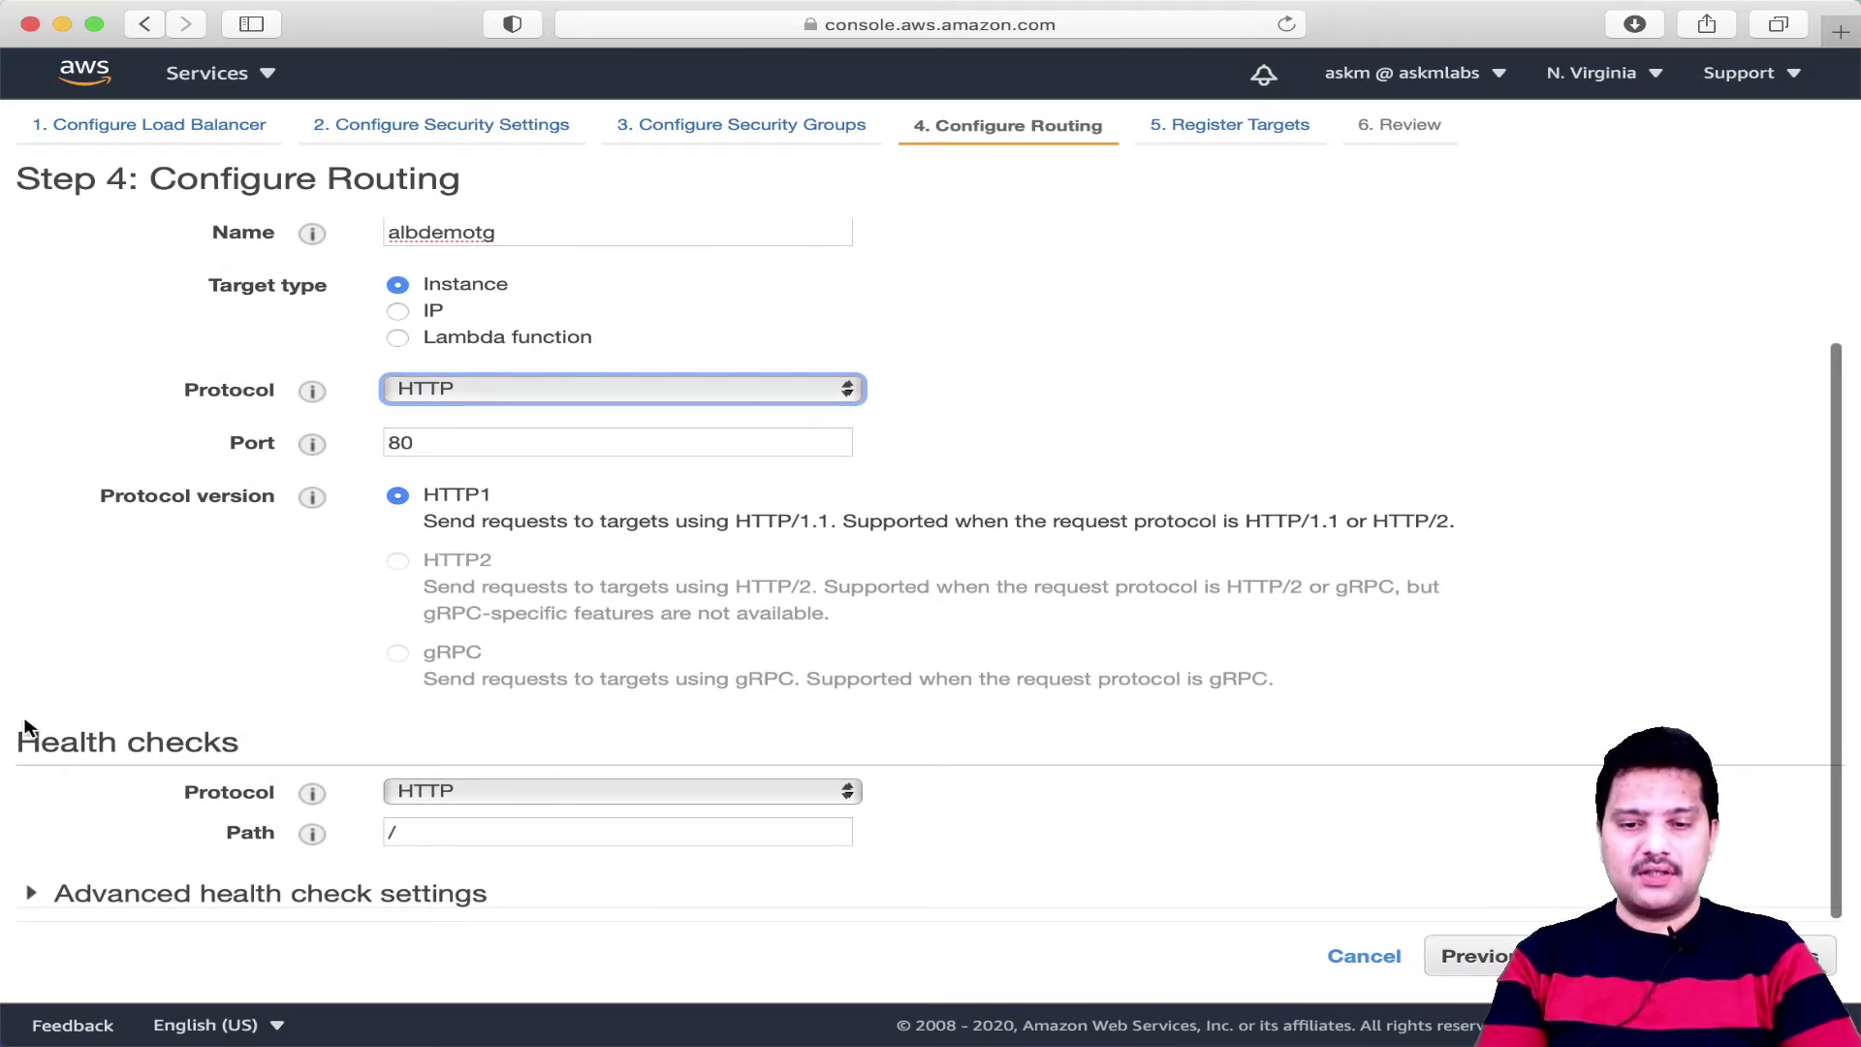
left_click_drag(20, 736, 247, 739)
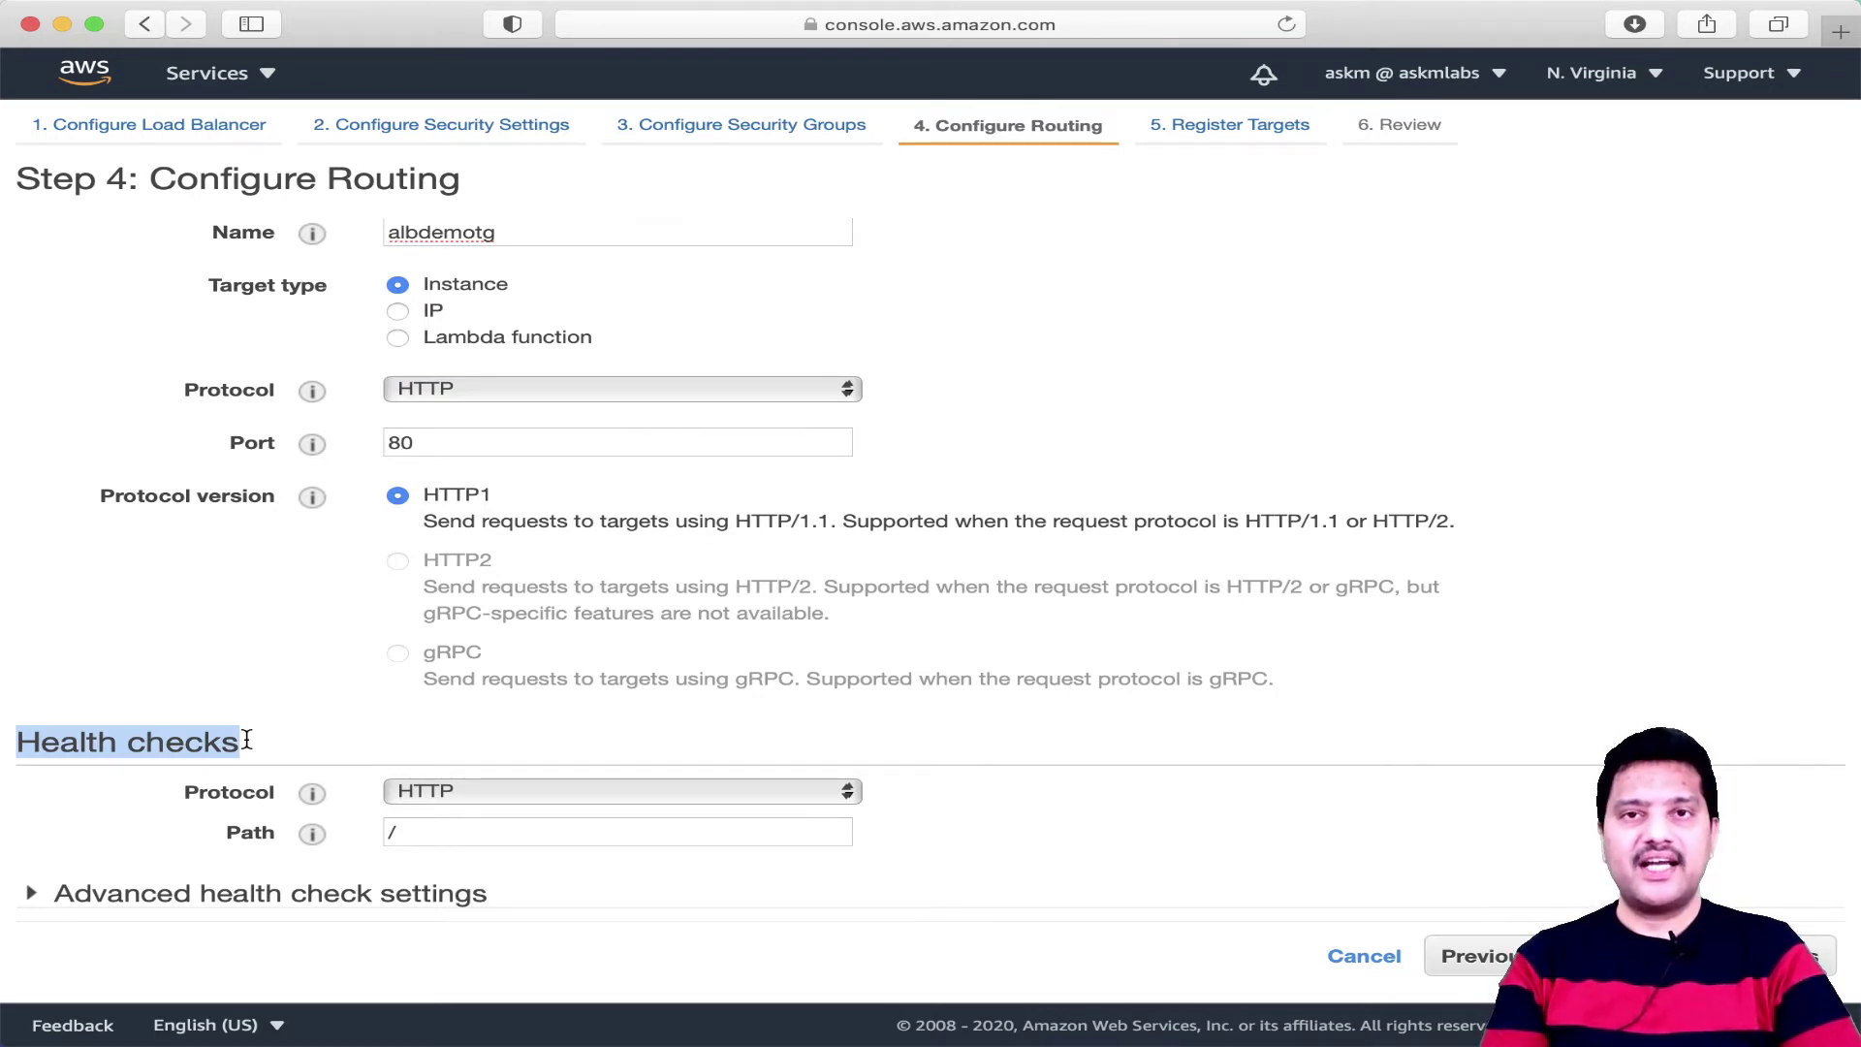
left_click(193, 733)
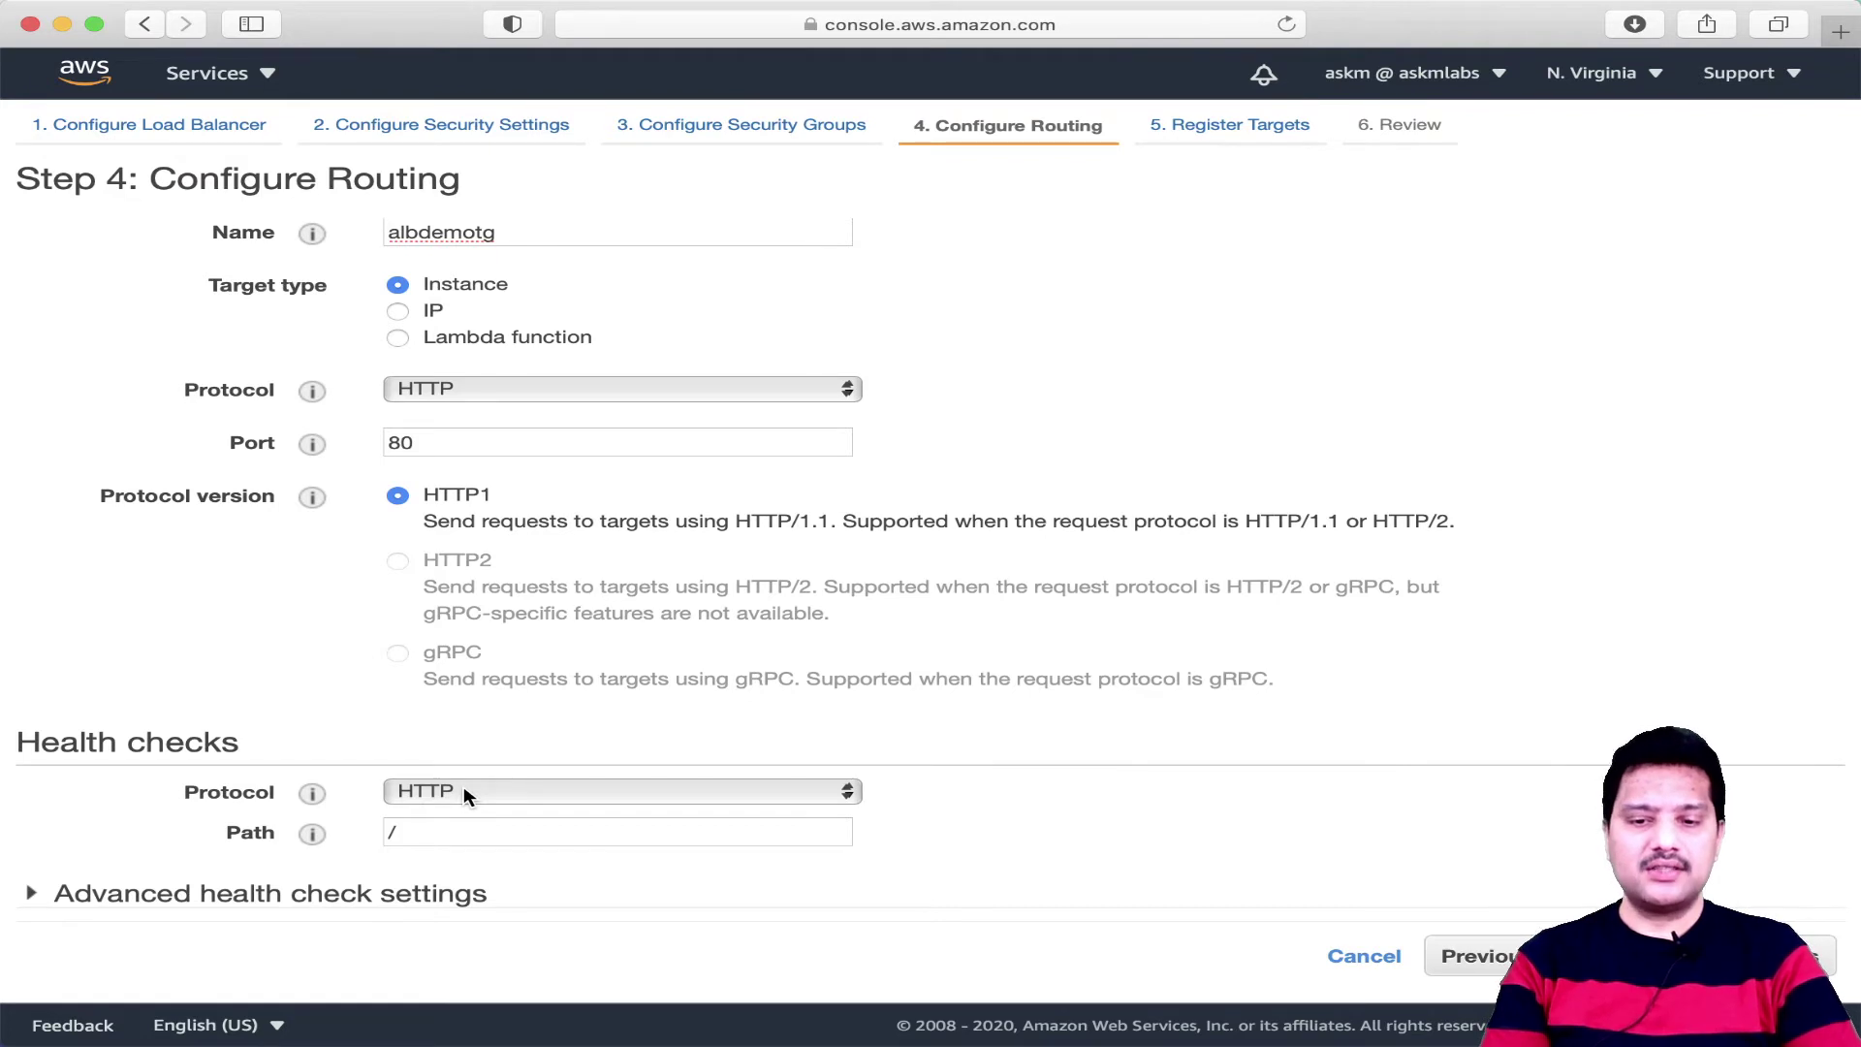
left_click(413, 840)
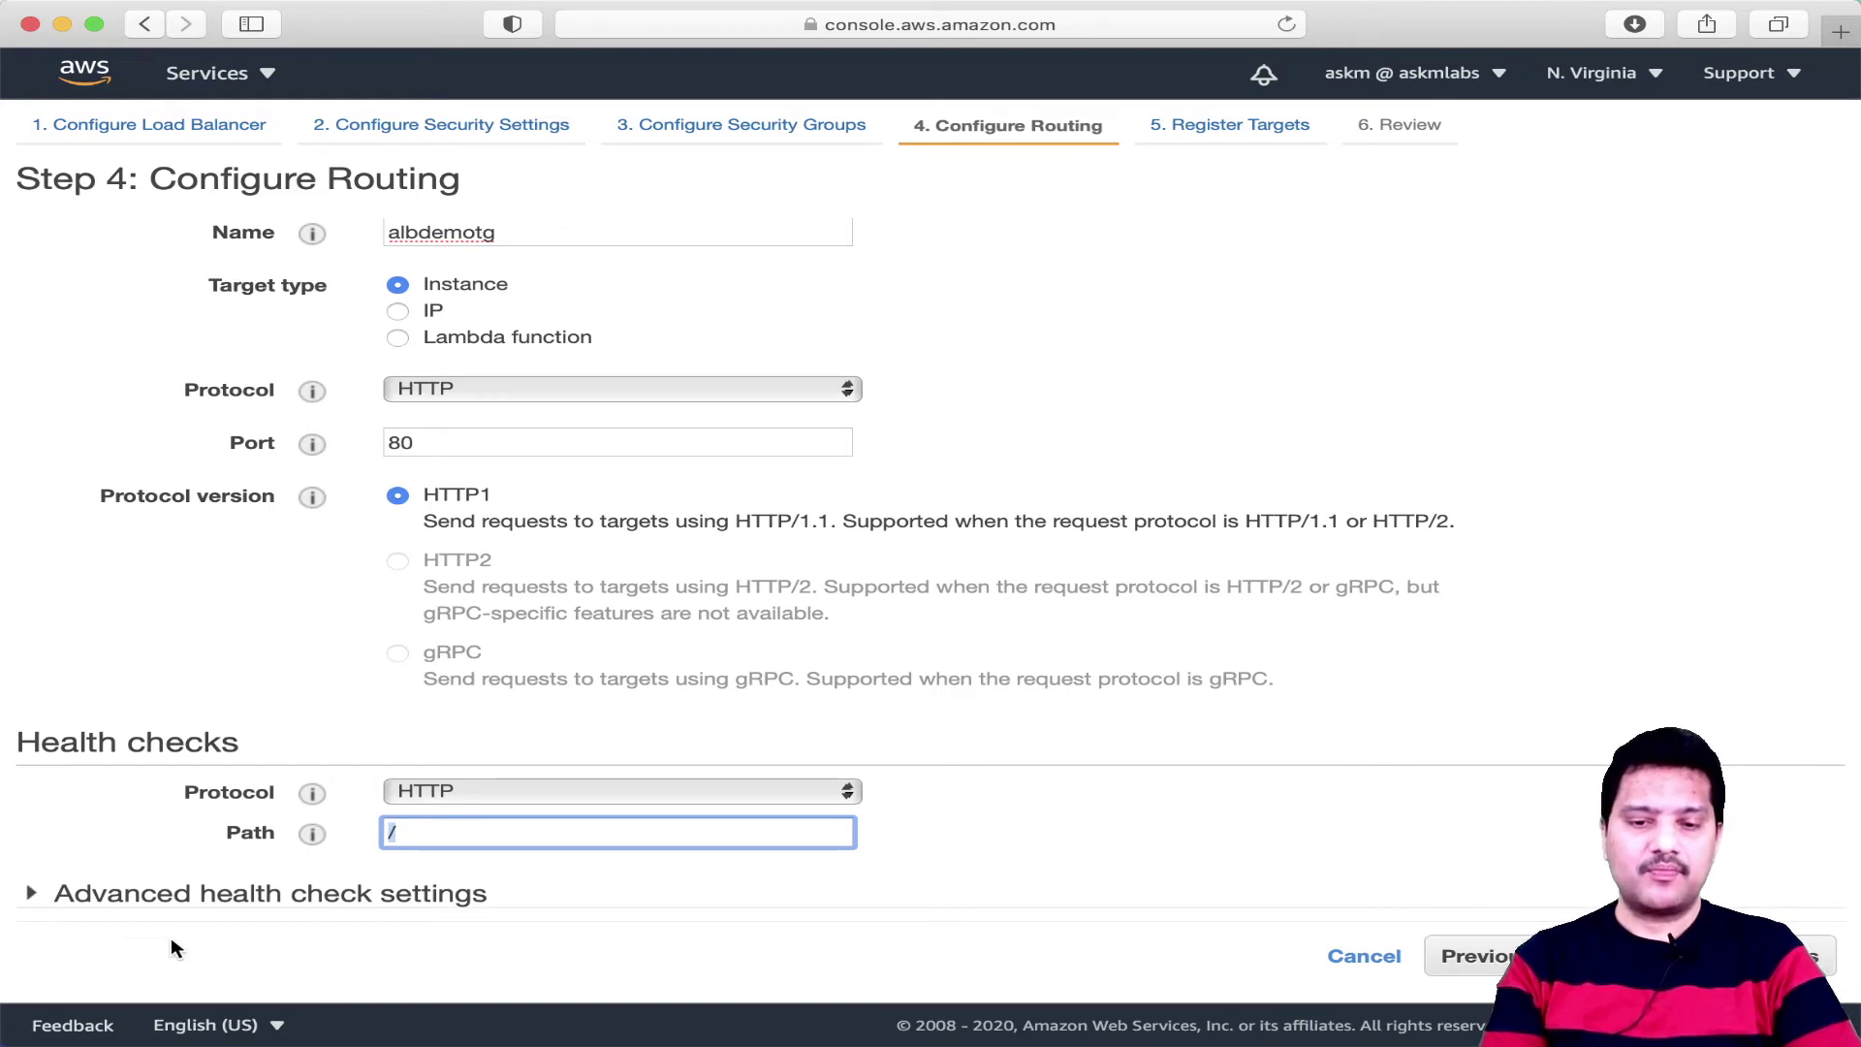
Expand the advanced health check settings and examine the thresholds, timeout, interval and success codes.
left_click(35, 896)
scroll(159, 826, "down", 5)
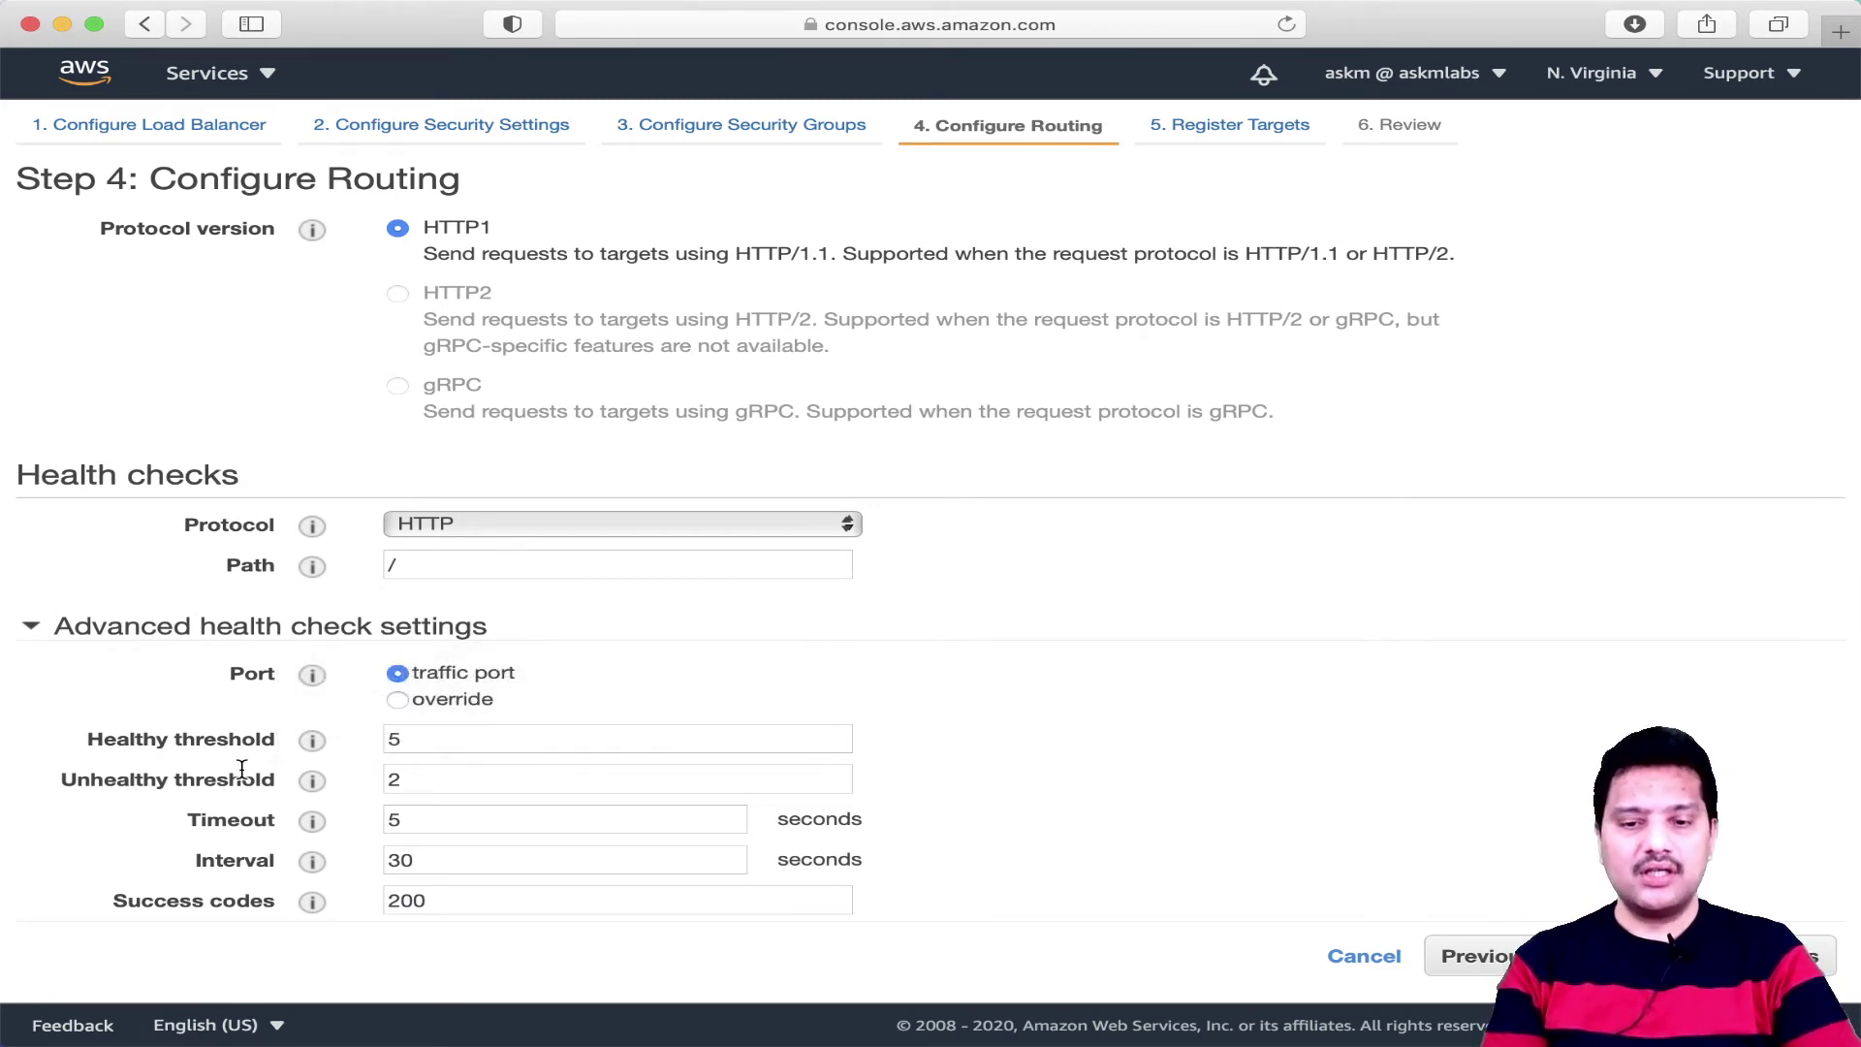
left_click_drag(87, 738, 277, 739)
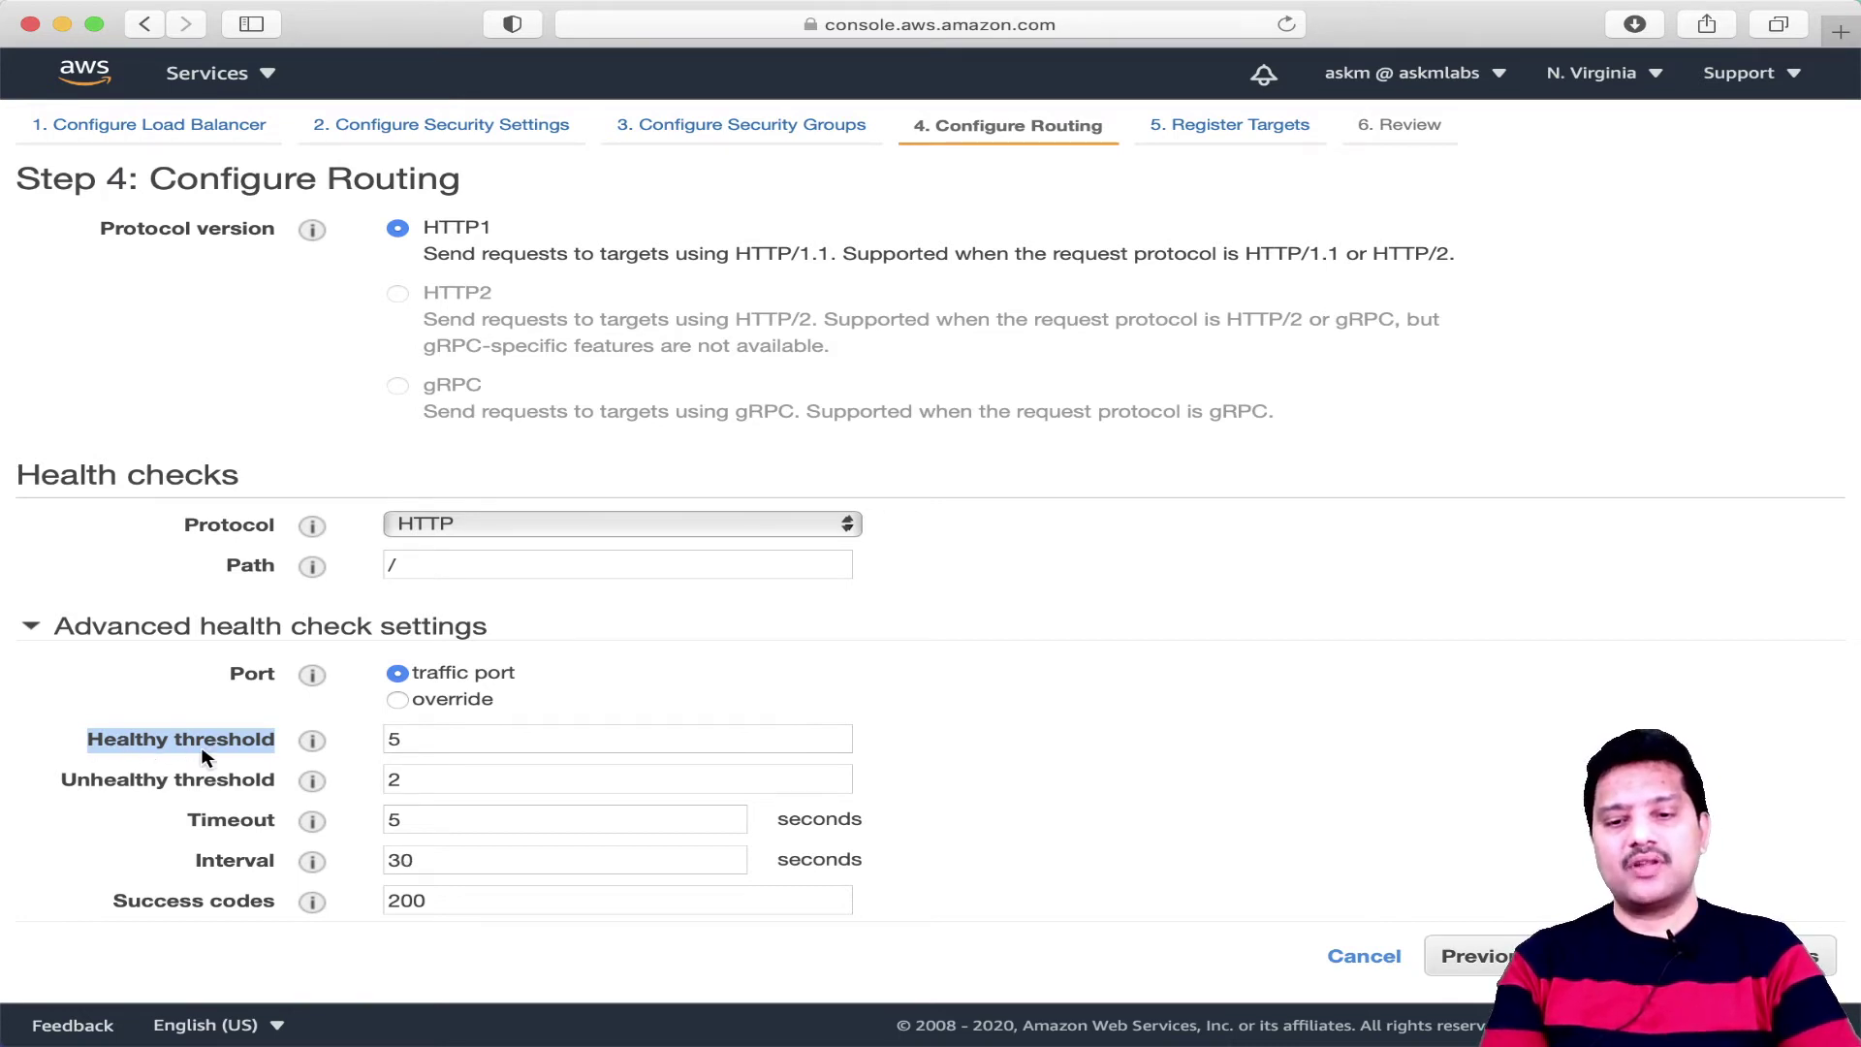
left_click(171, 747)
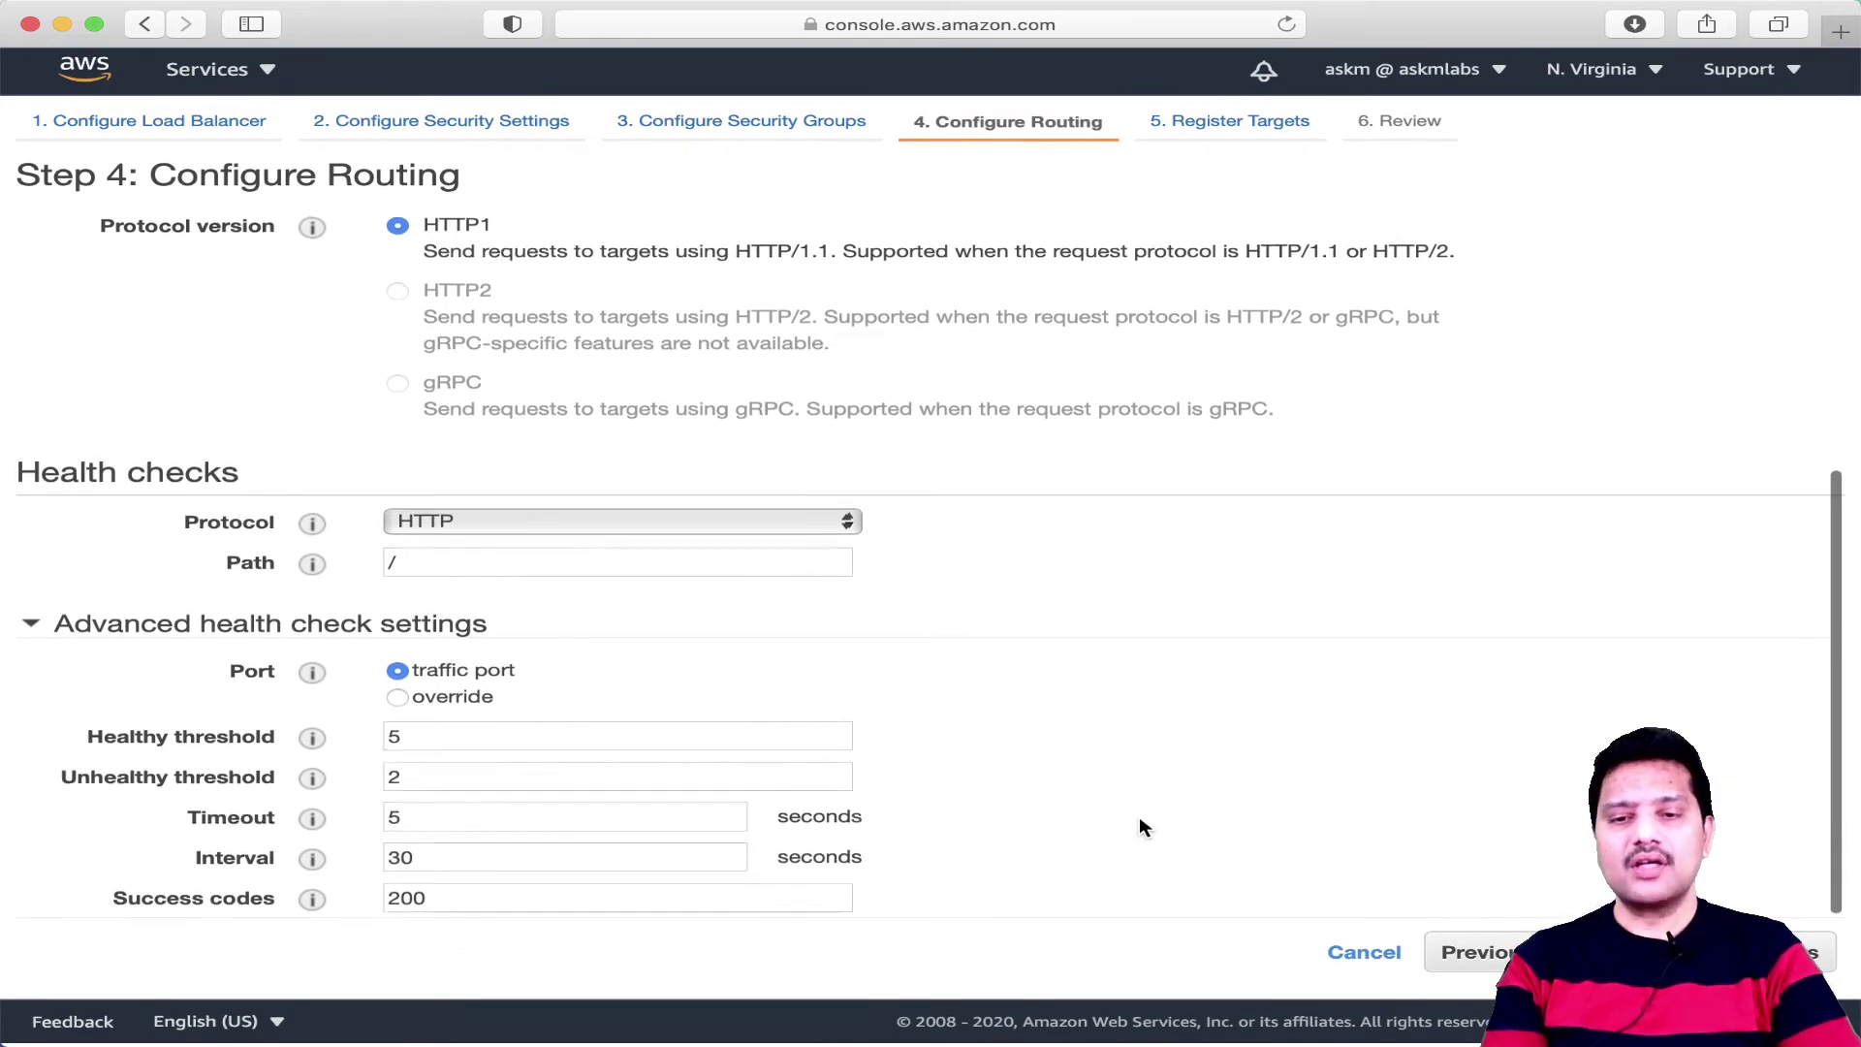
scroll(1141, 824, "up", 5)
scroll(1140, 825, "down", 2)
scroll(1140, 826, "up", 4)
scroll(1140, 826, "down", 4)
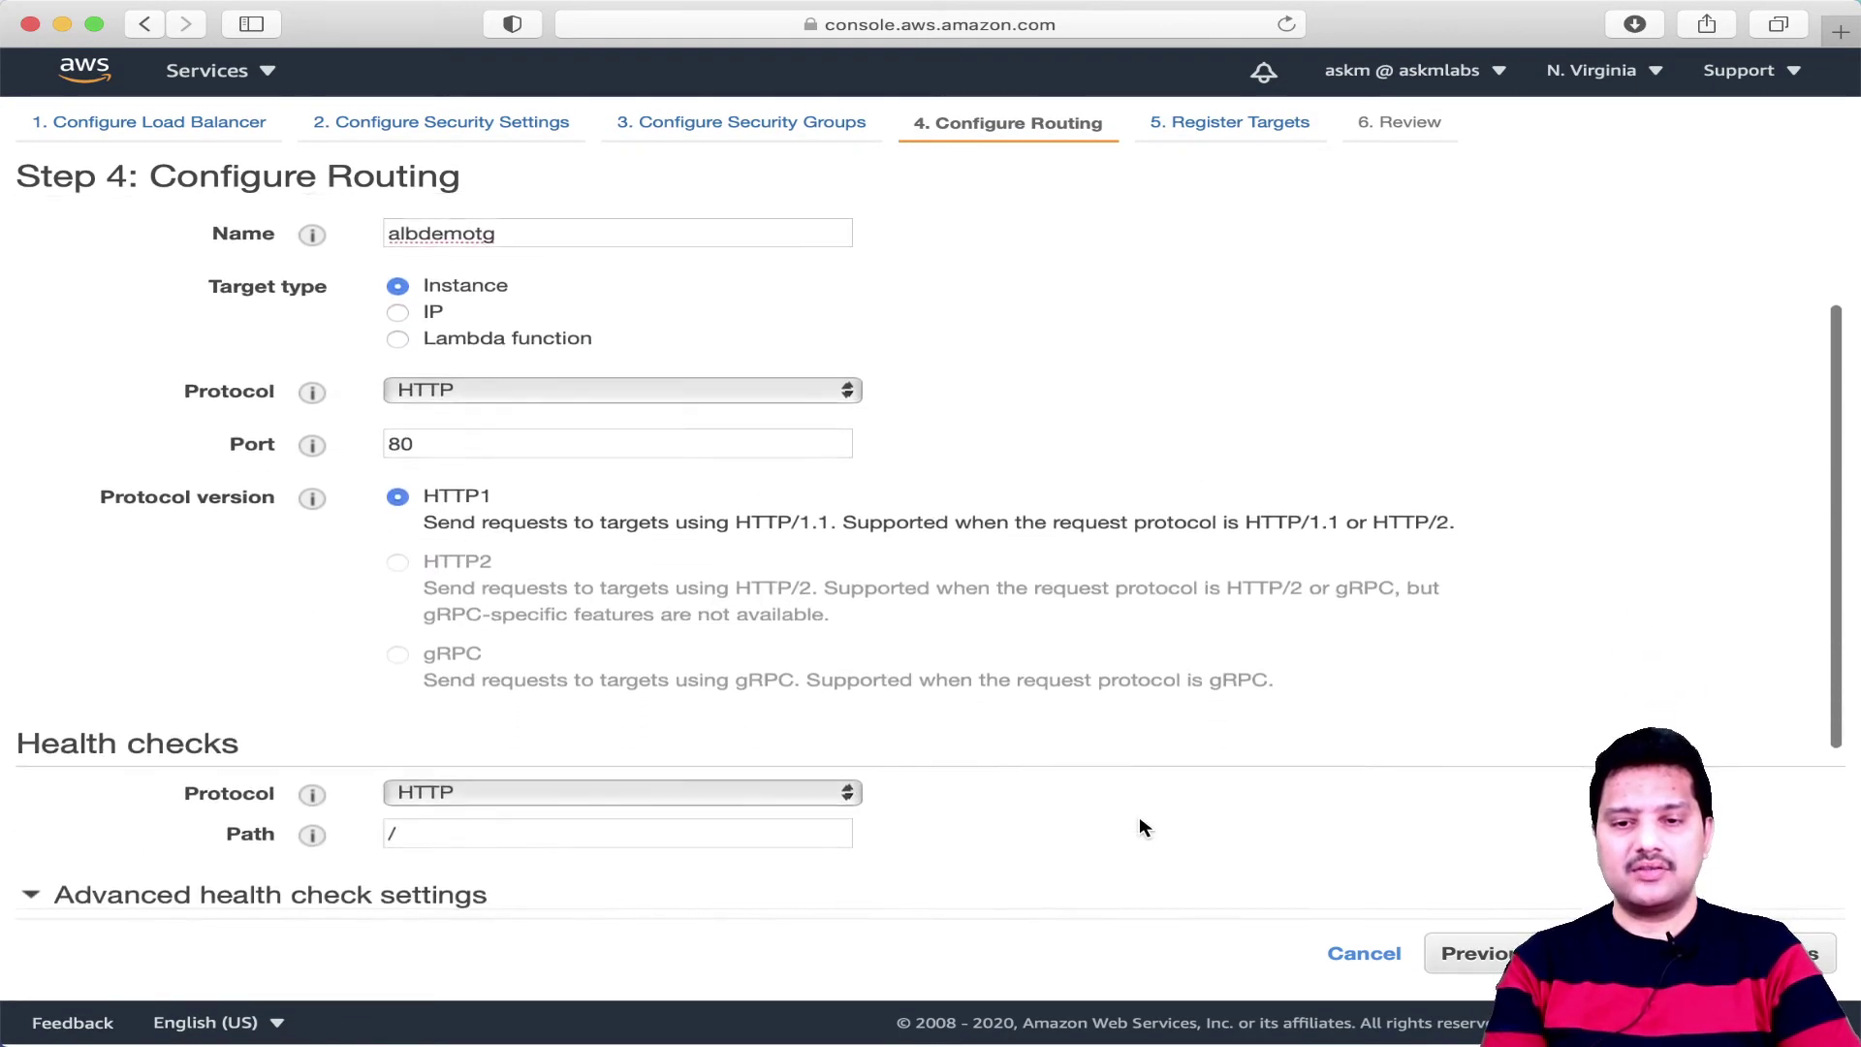
scroll(1138, 823, "down", 3)
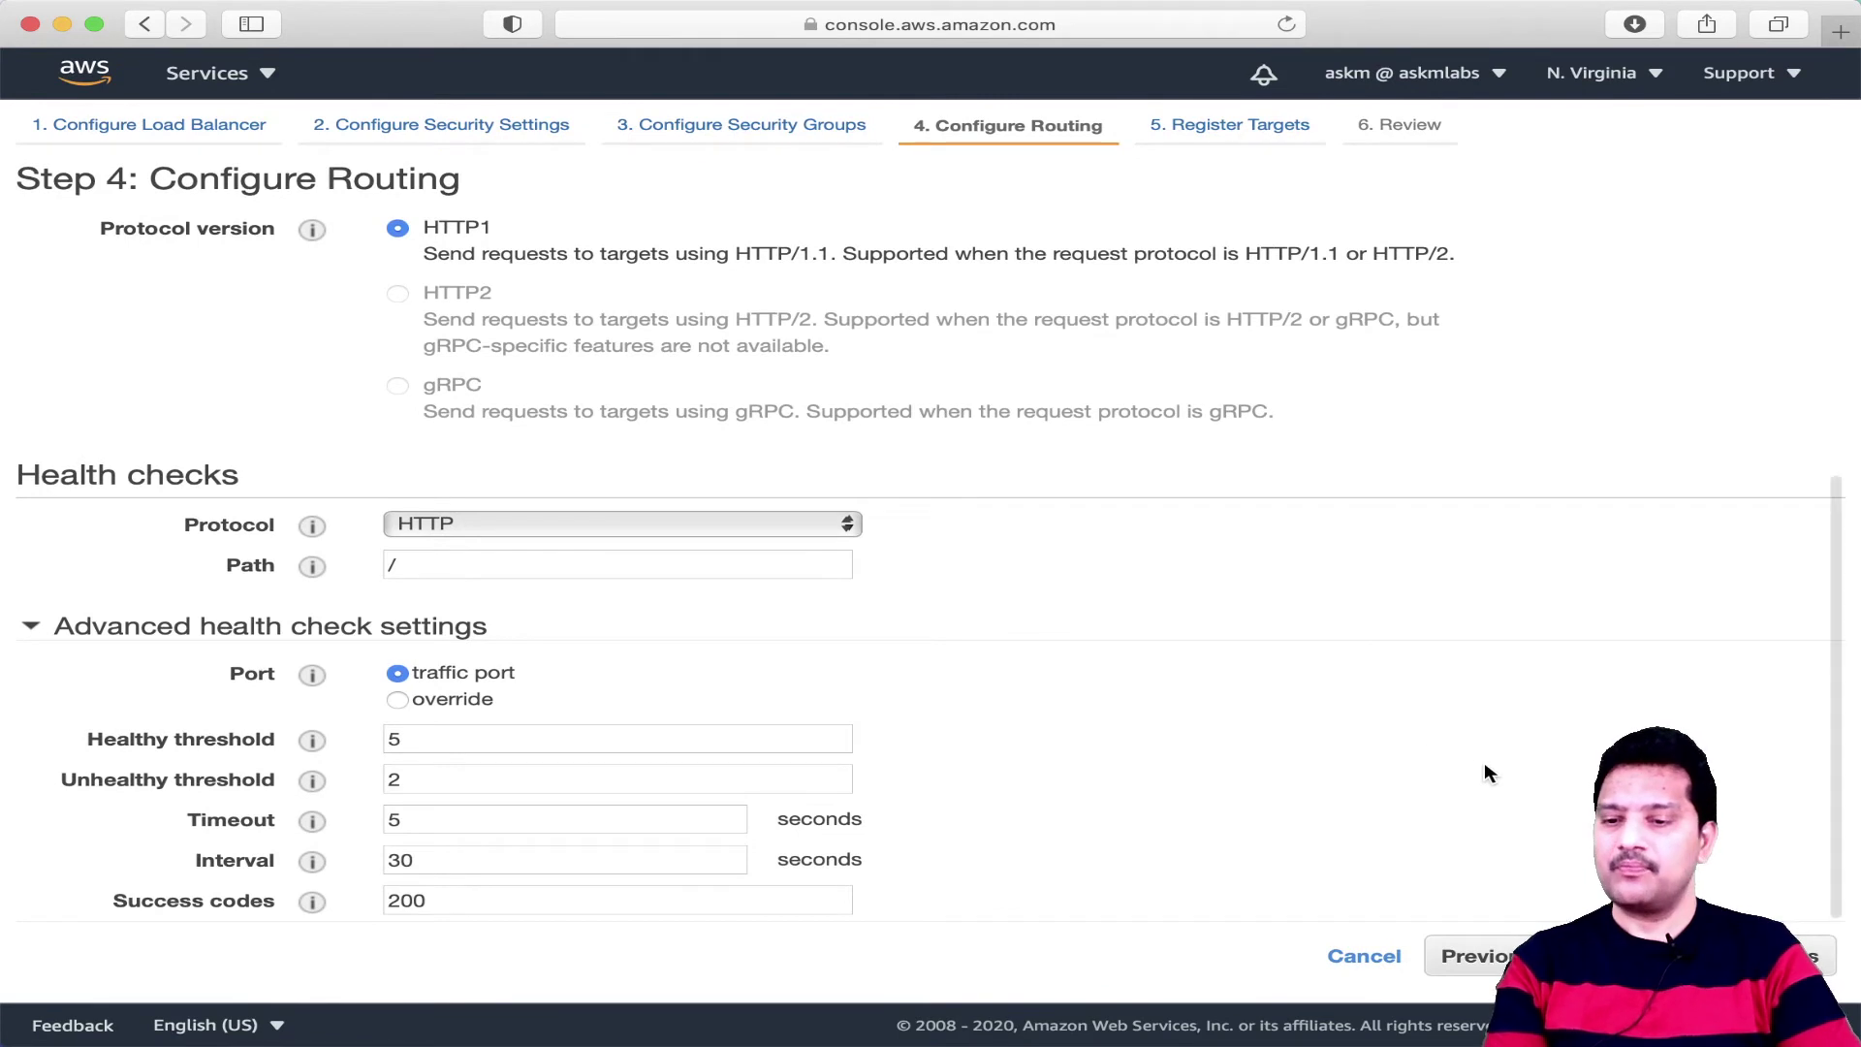
mouse_move(311, 820)
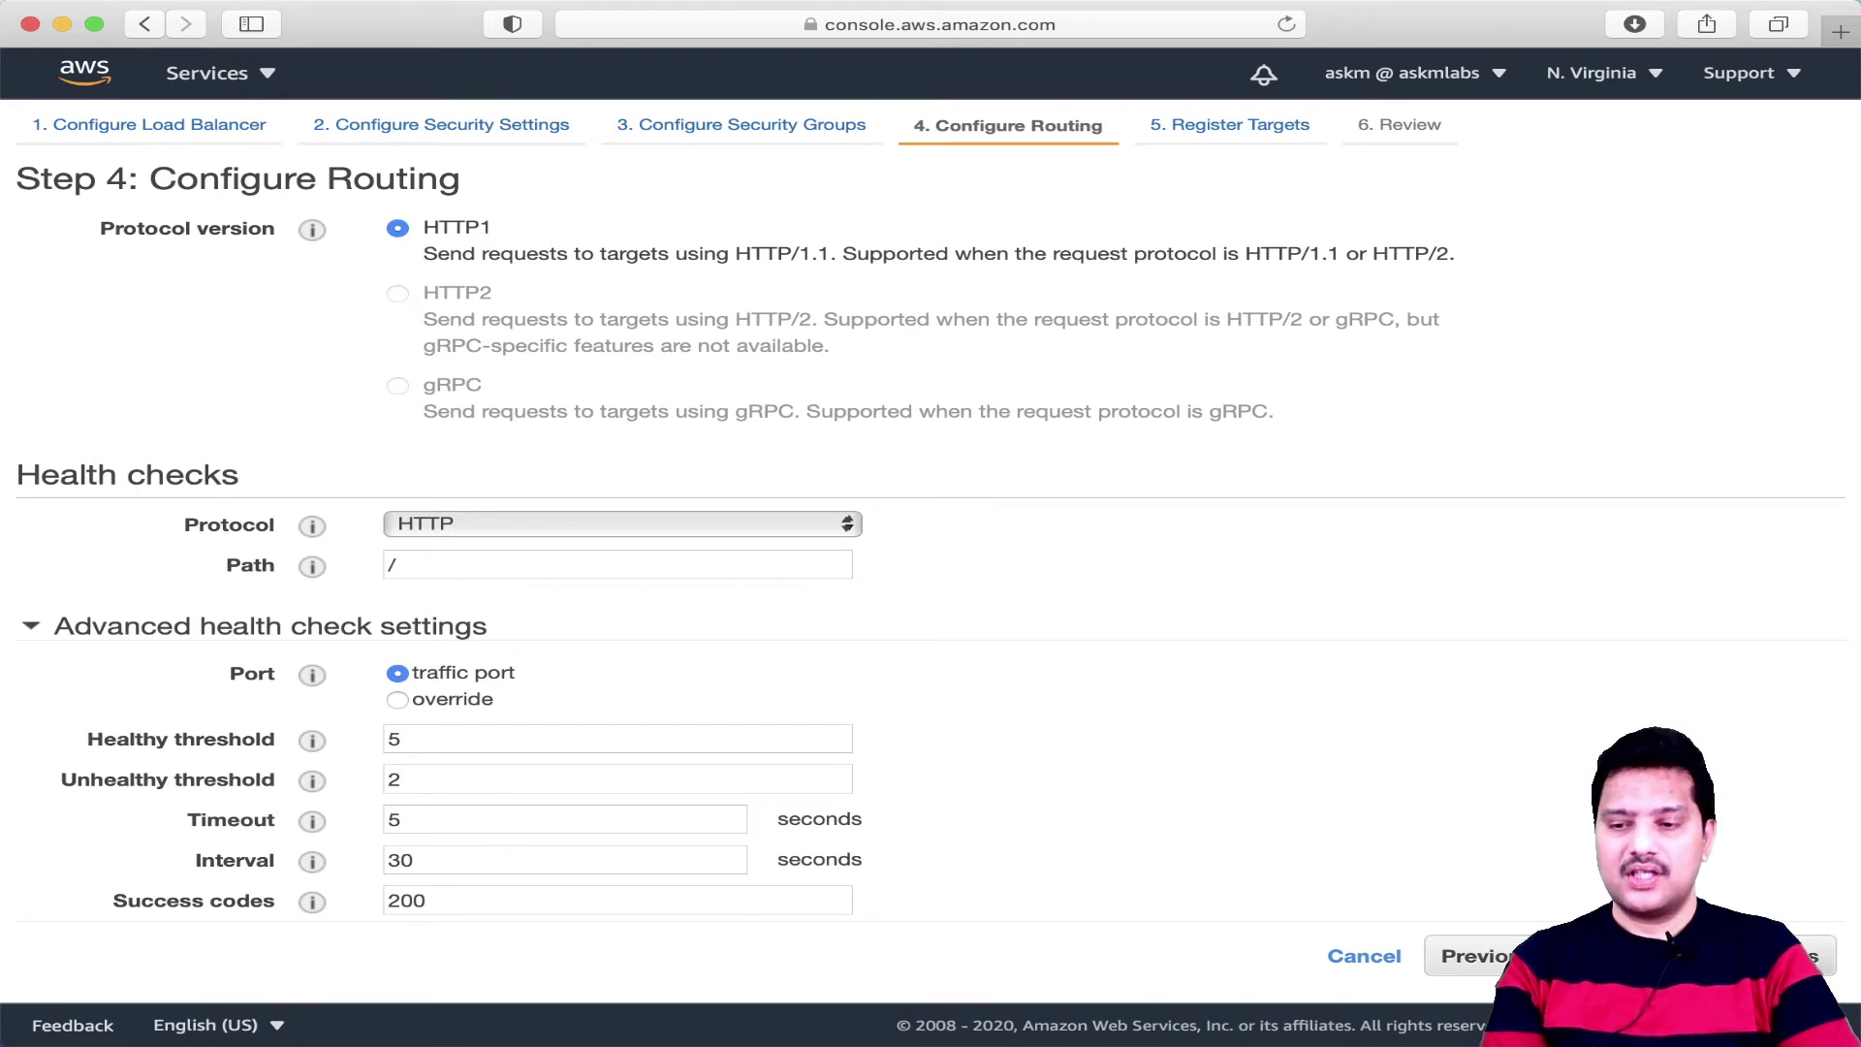
Proceed to target registration and add instances albdemo1b and albdemo1a to the registered targets on port 80.
left_click(1764, 956)
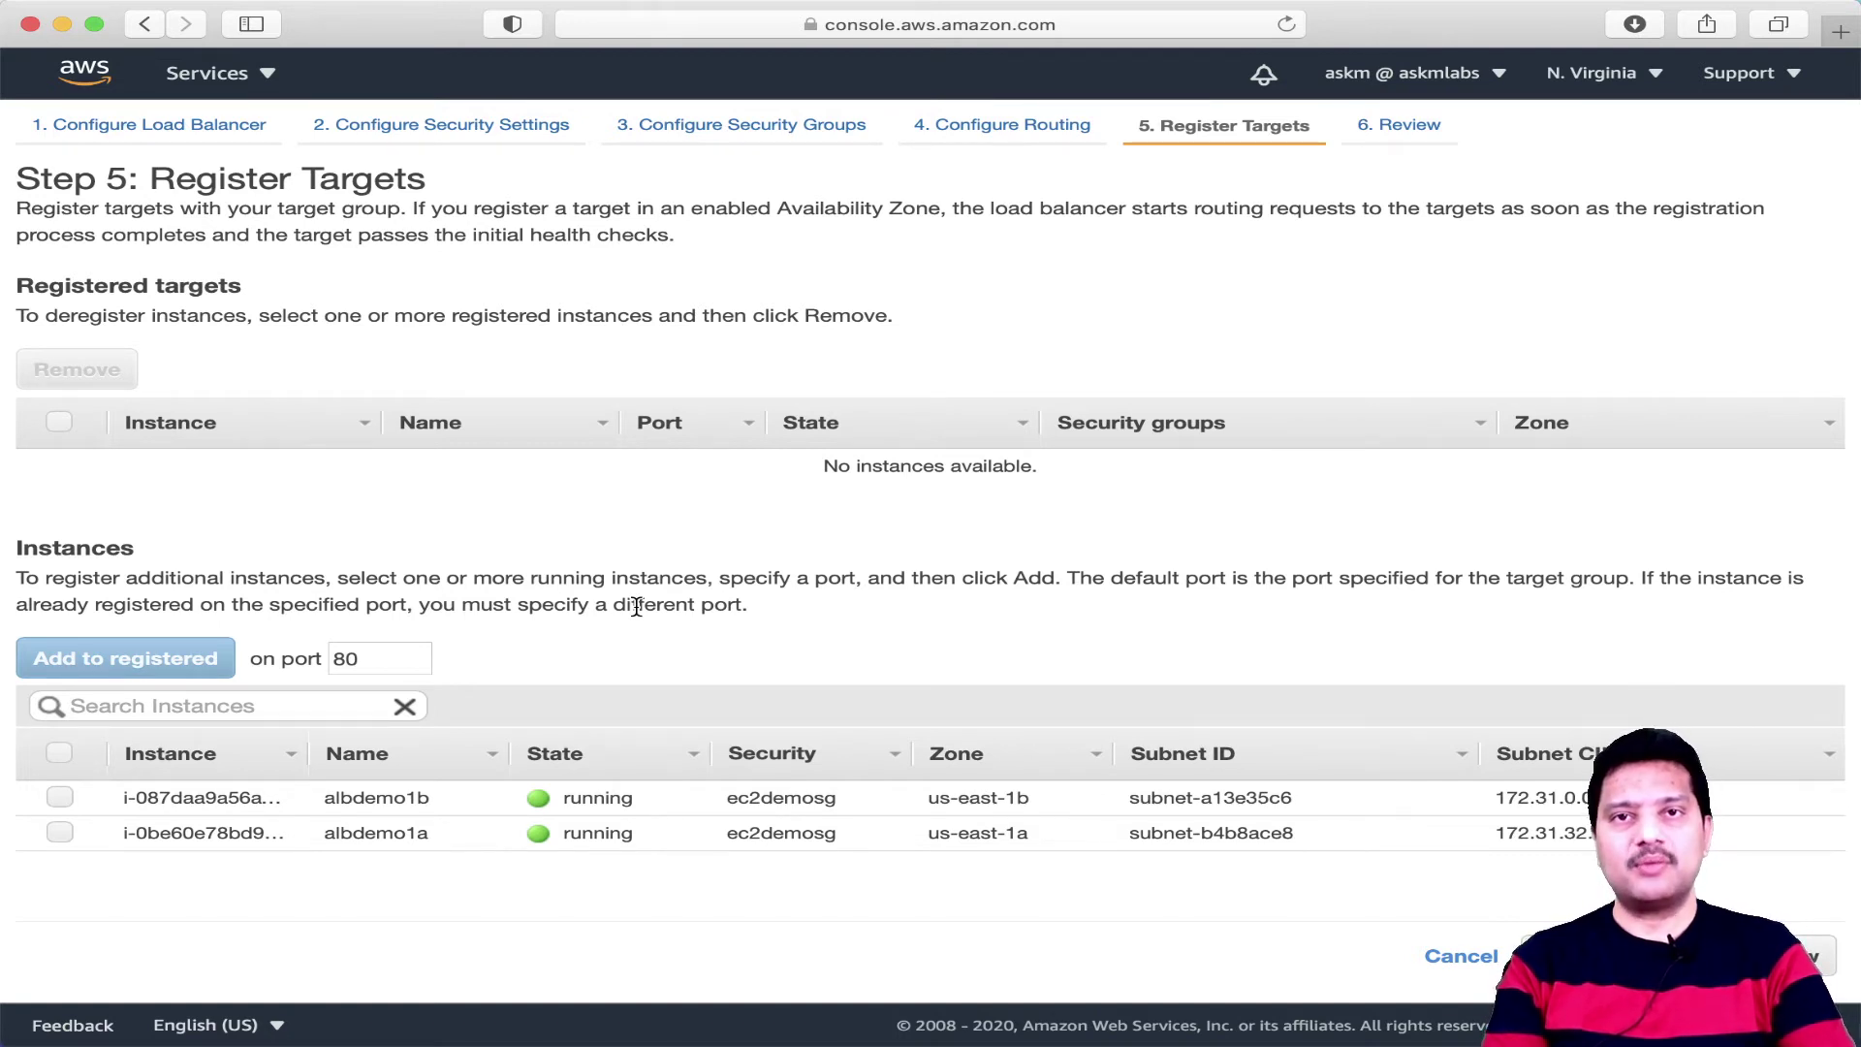
left_click(59, 797)
left_click(59, 833)
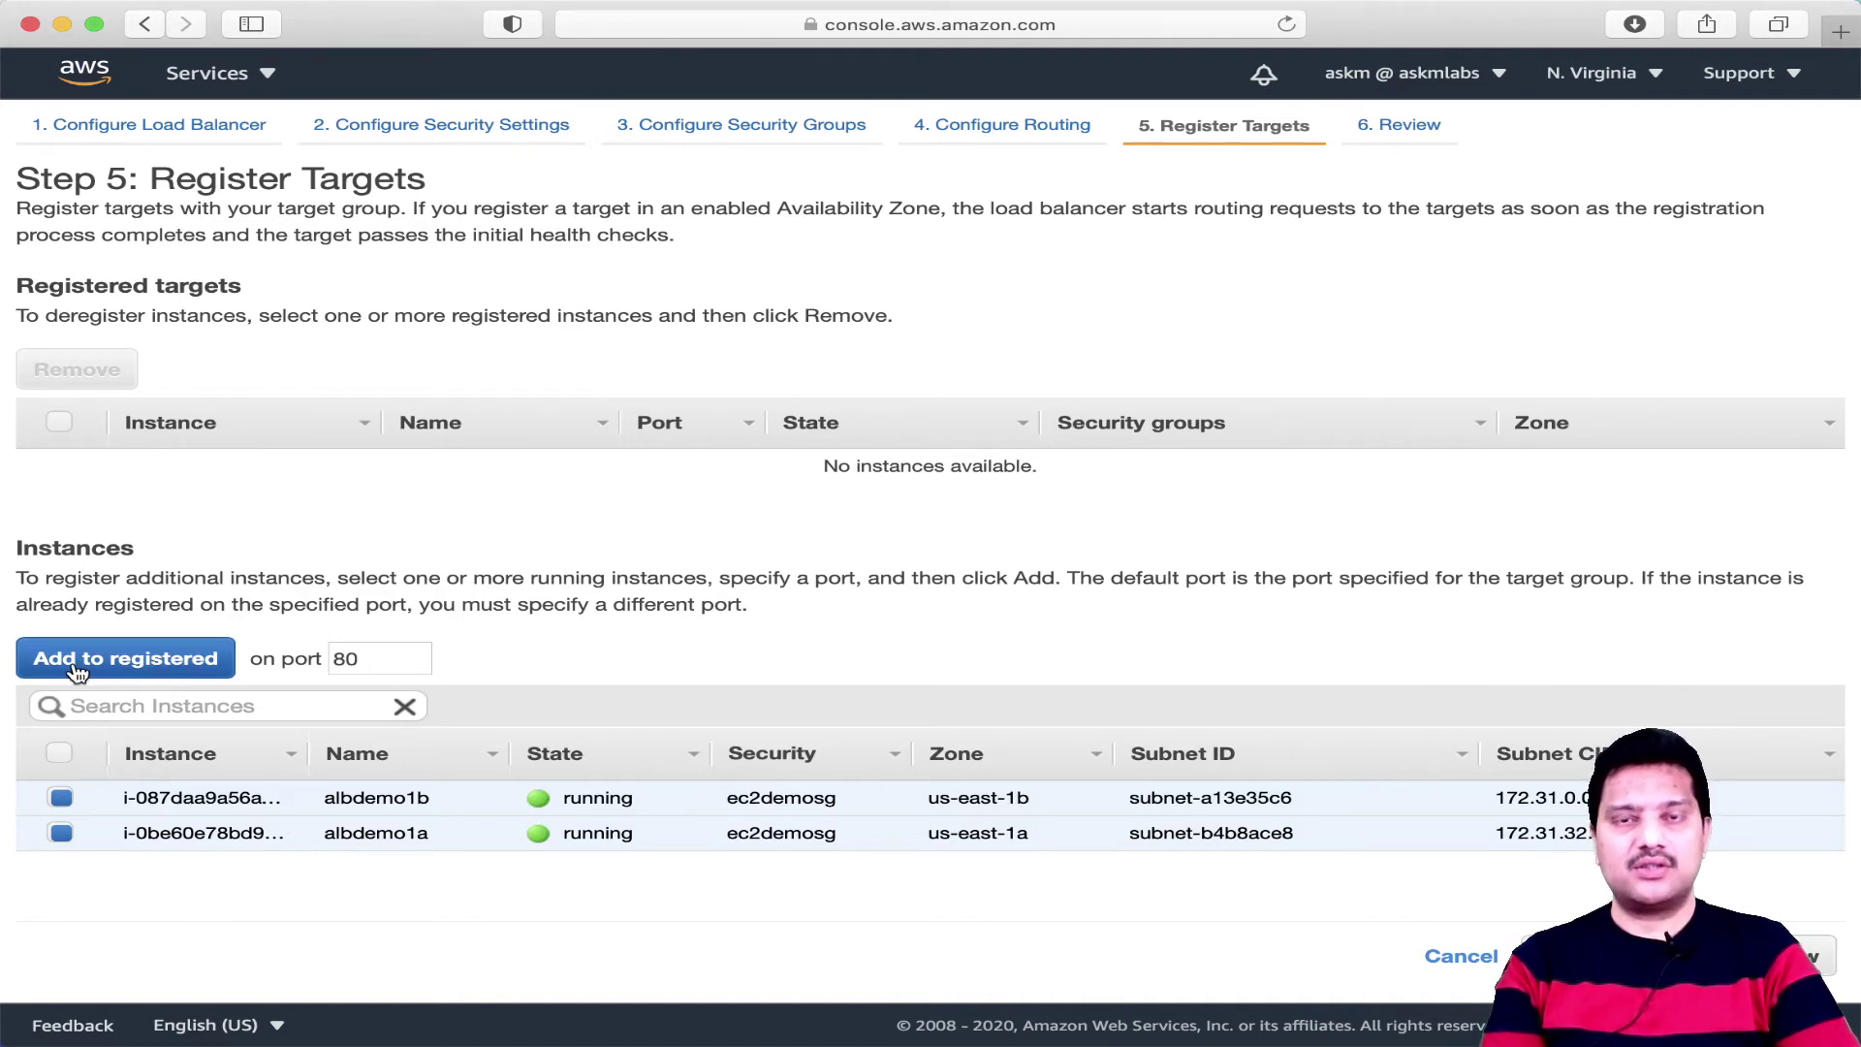
left_click(198, 658)
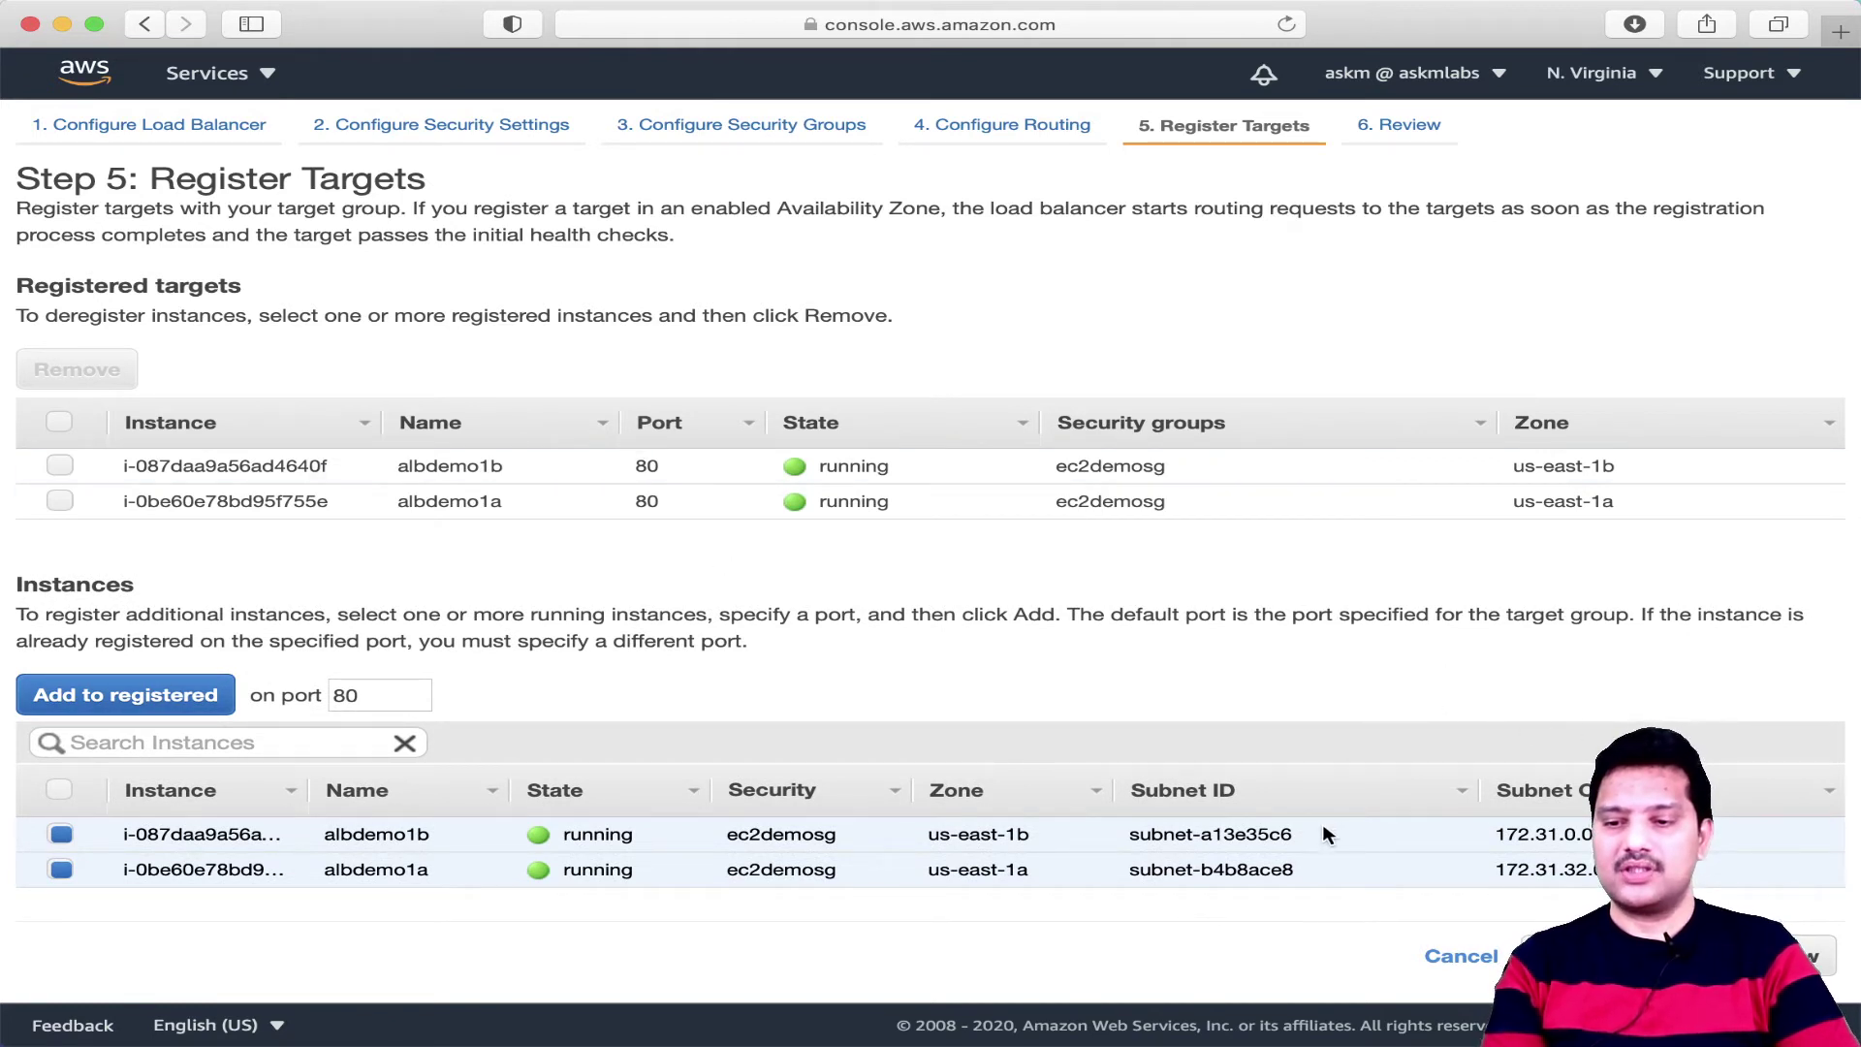
Review the load balancer, routing and target details, and create the load balancer.
left_click(1773, 955)
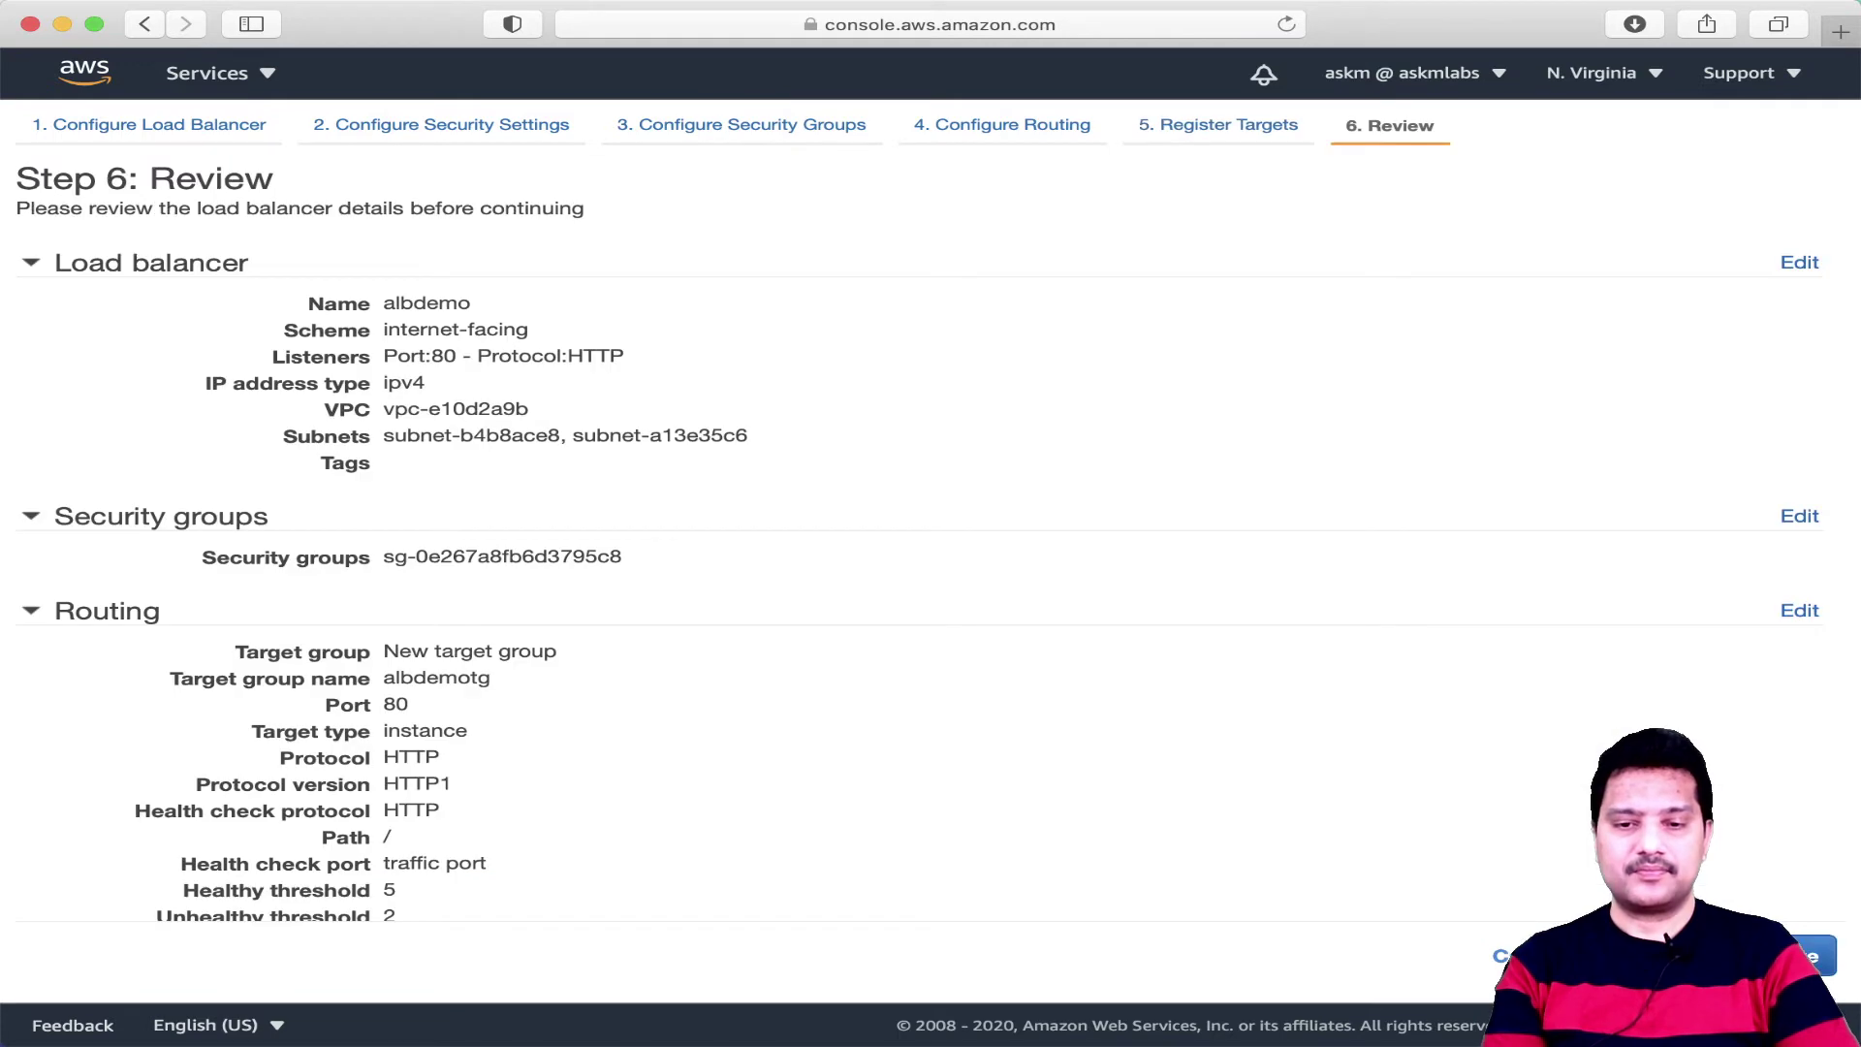
scroll(1330, 742, "down", 5)
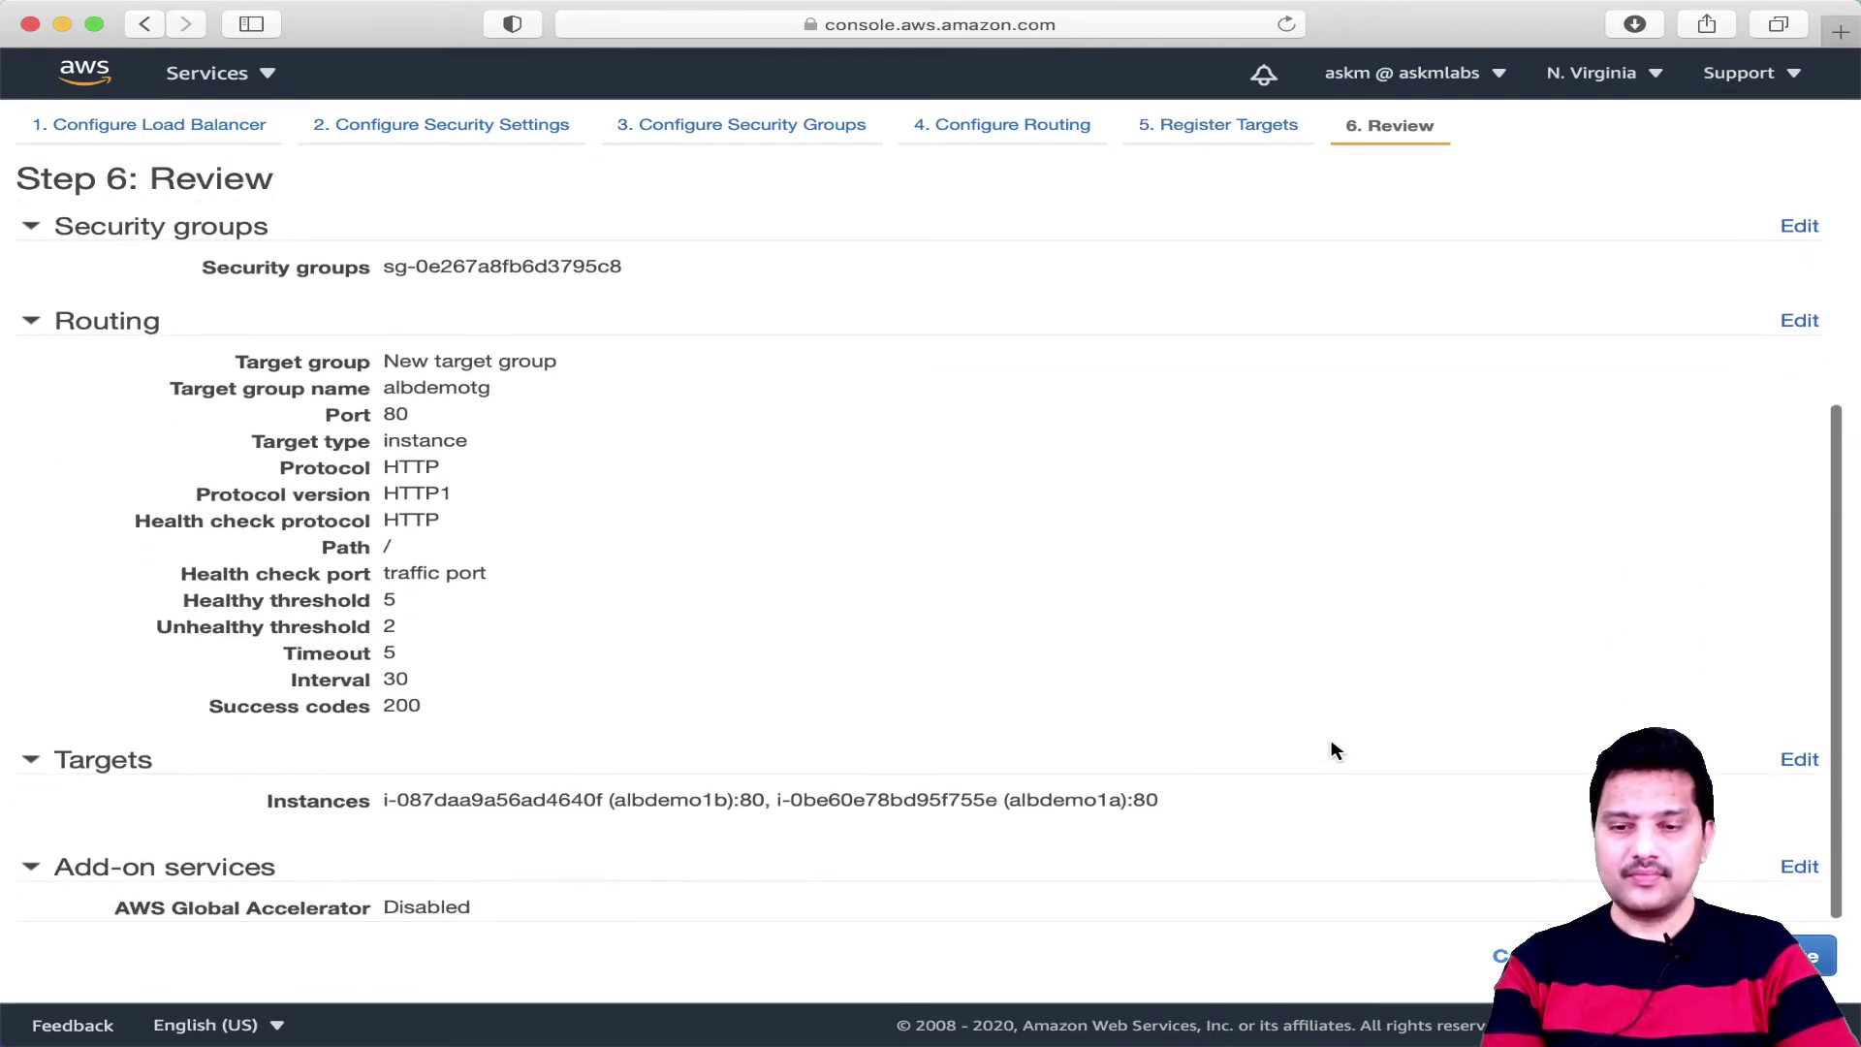
scroll(1331, 743, "up", 5)
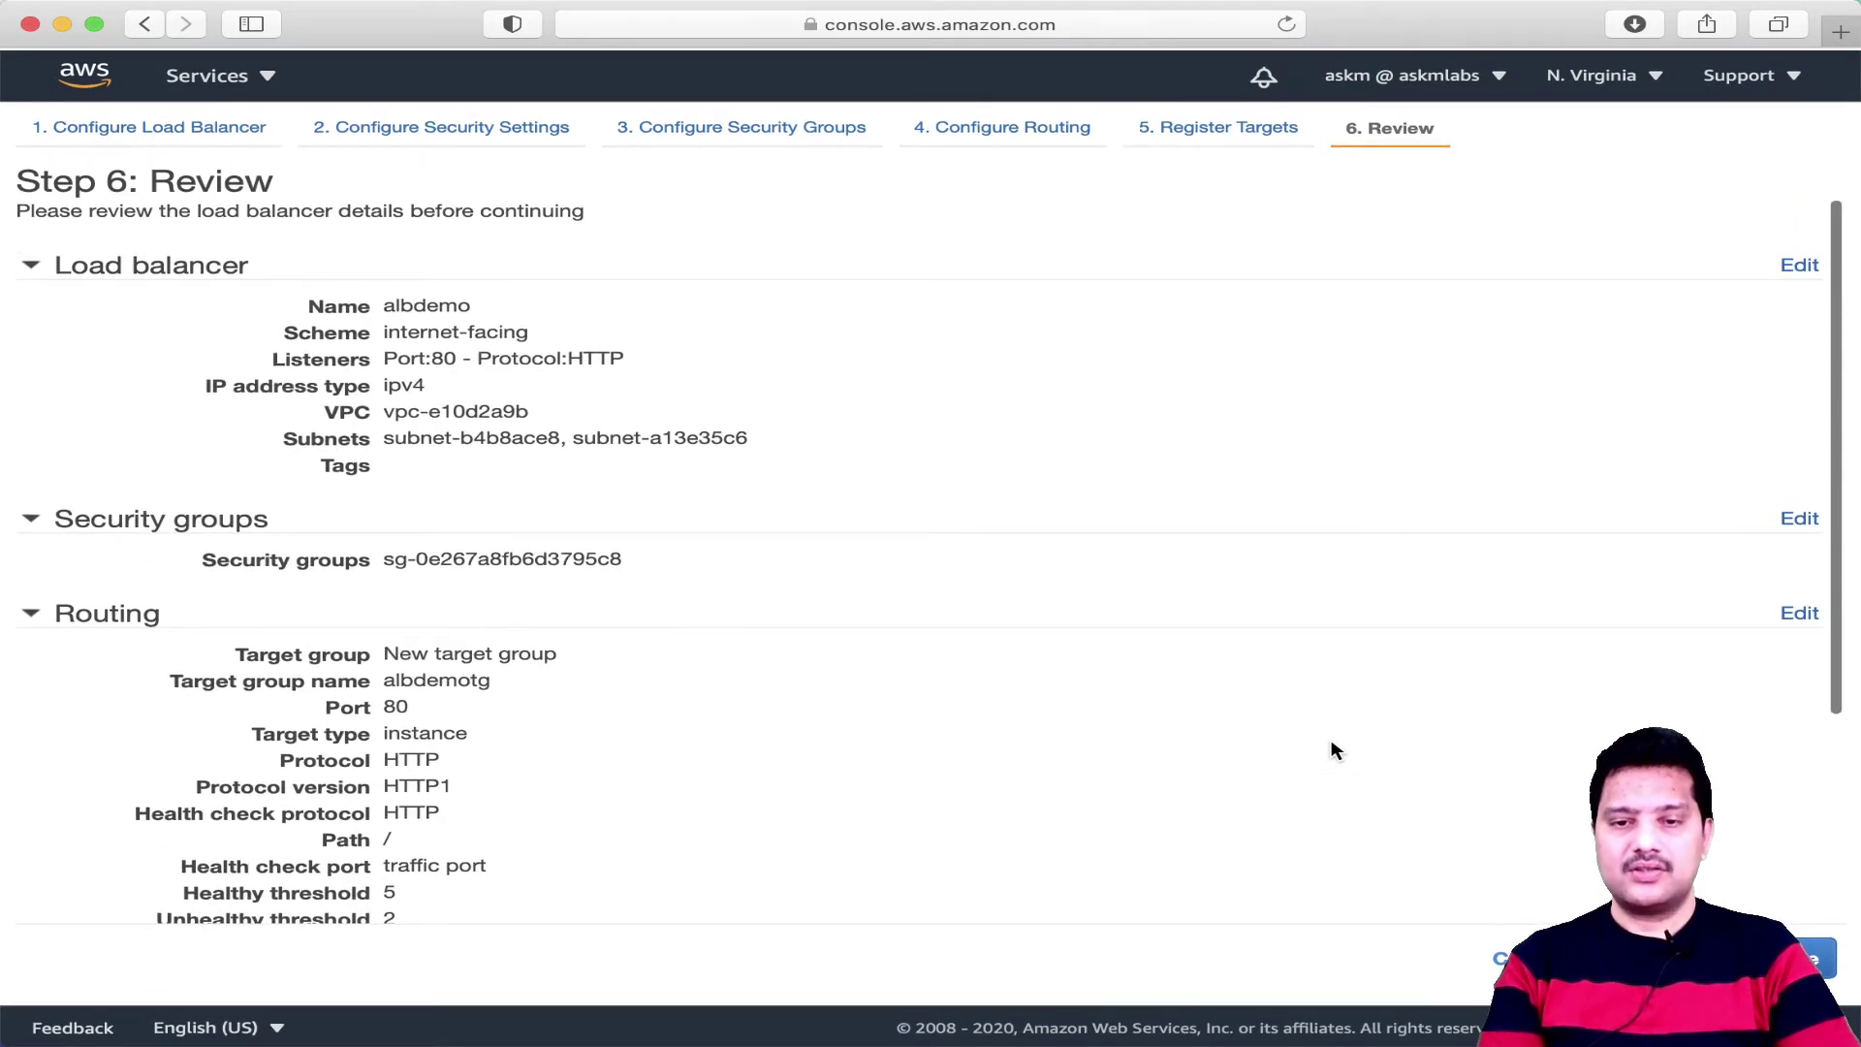
scroll(1331, 742, "down", 1)
scroll(1330, 739, "down", 1)
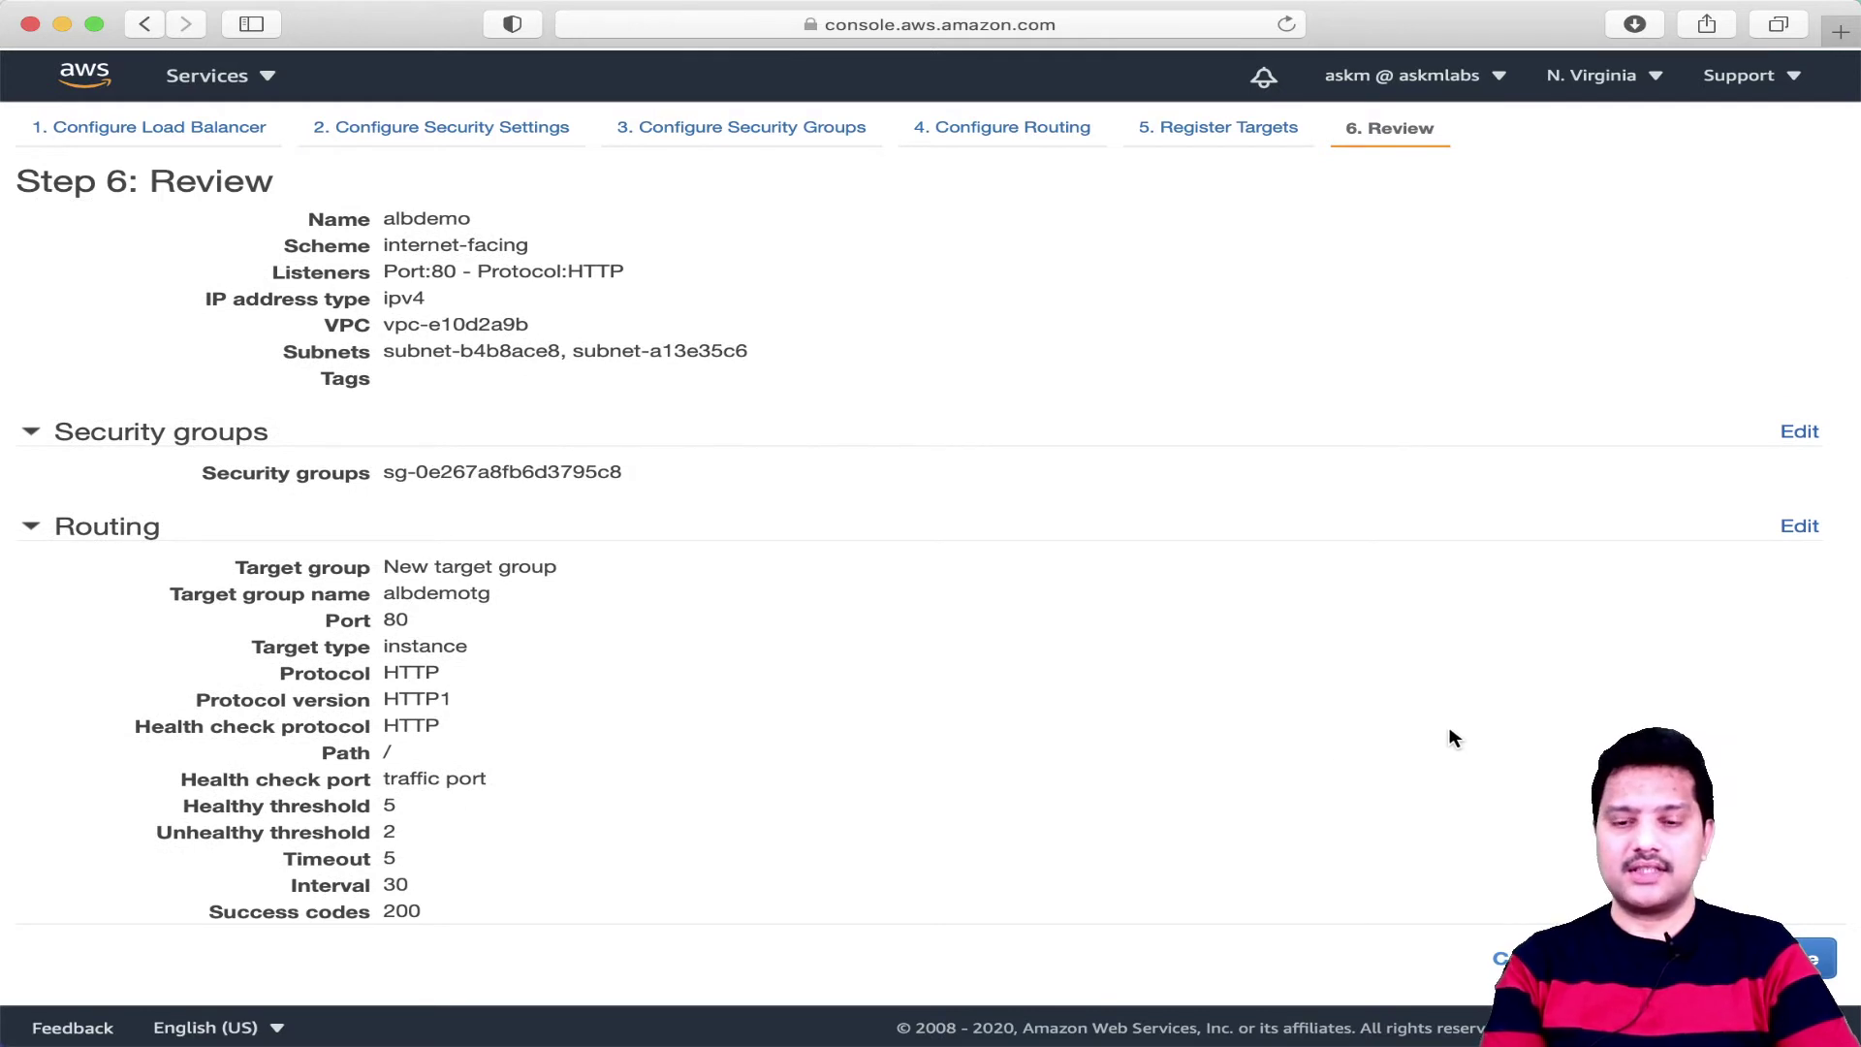
left_click(1809, 957)
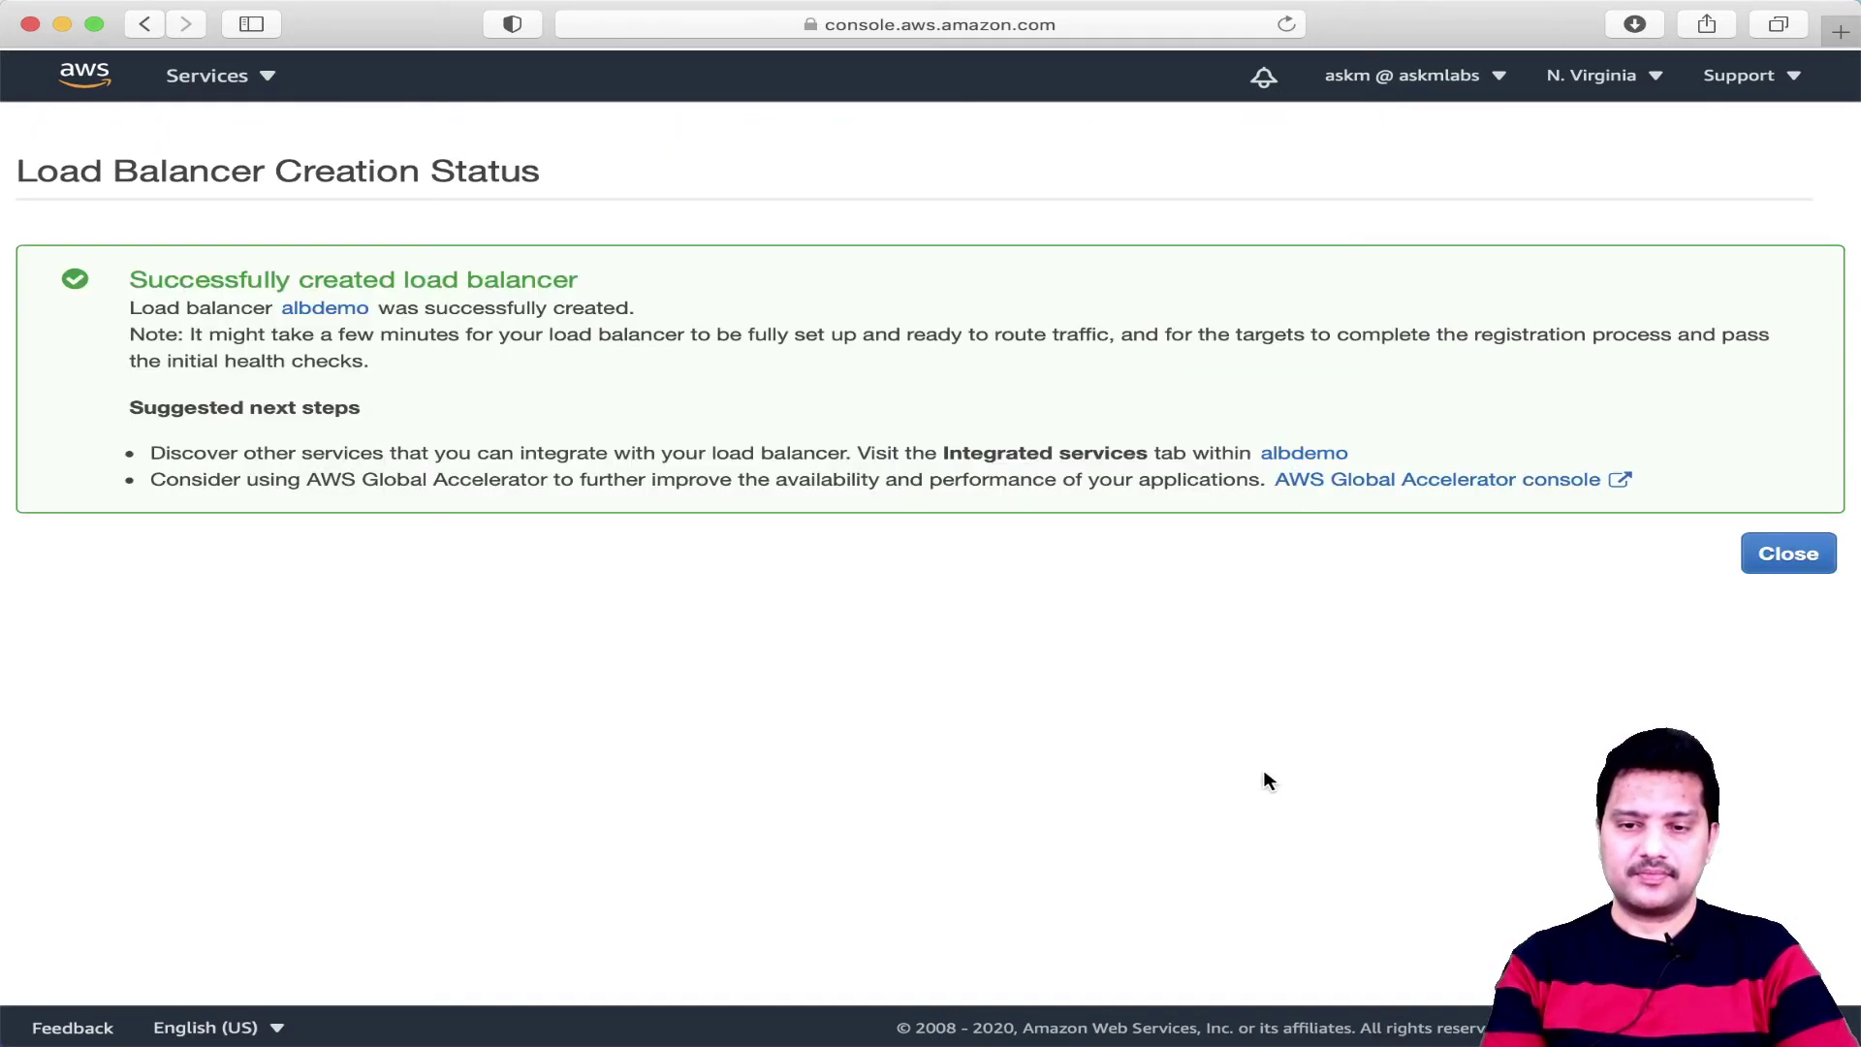
Open the details of the new albdemo load balancer, copy its ARN and examine its DNS name.
left_click(316, 309)
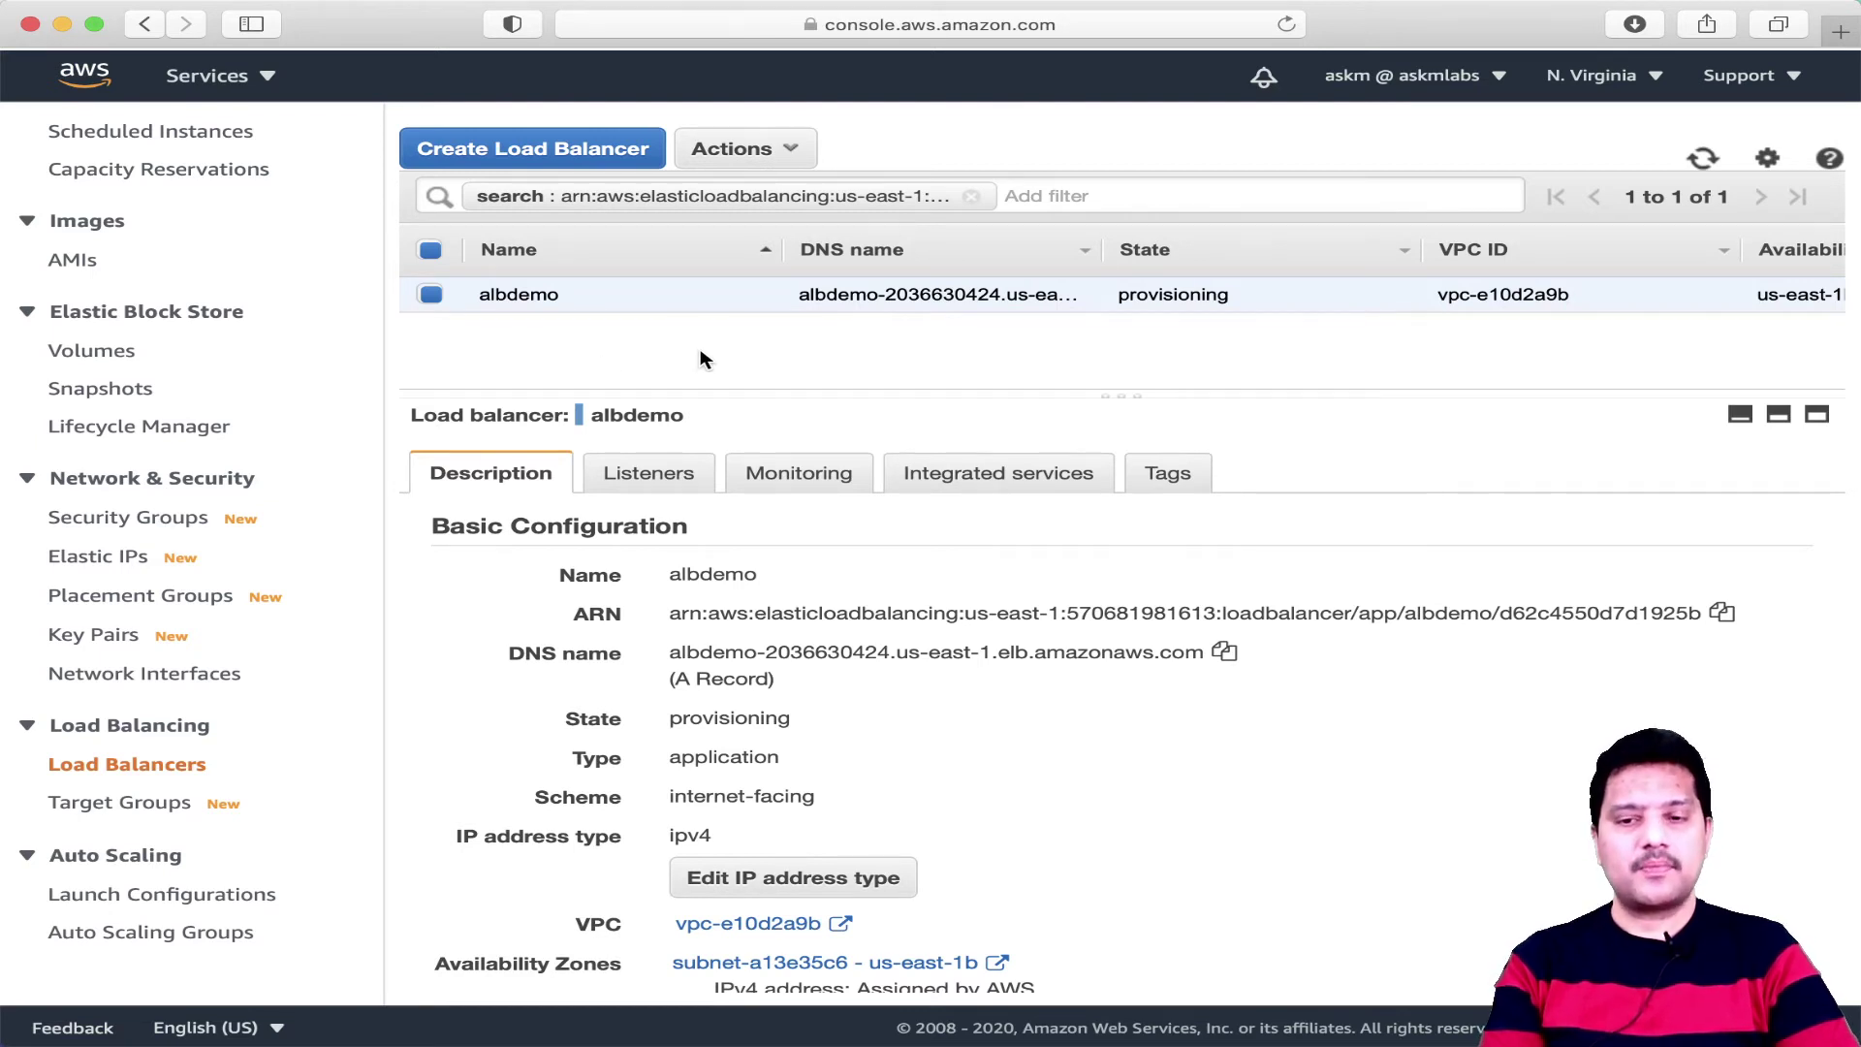
left_click_drag(787, 386, 812, 352)
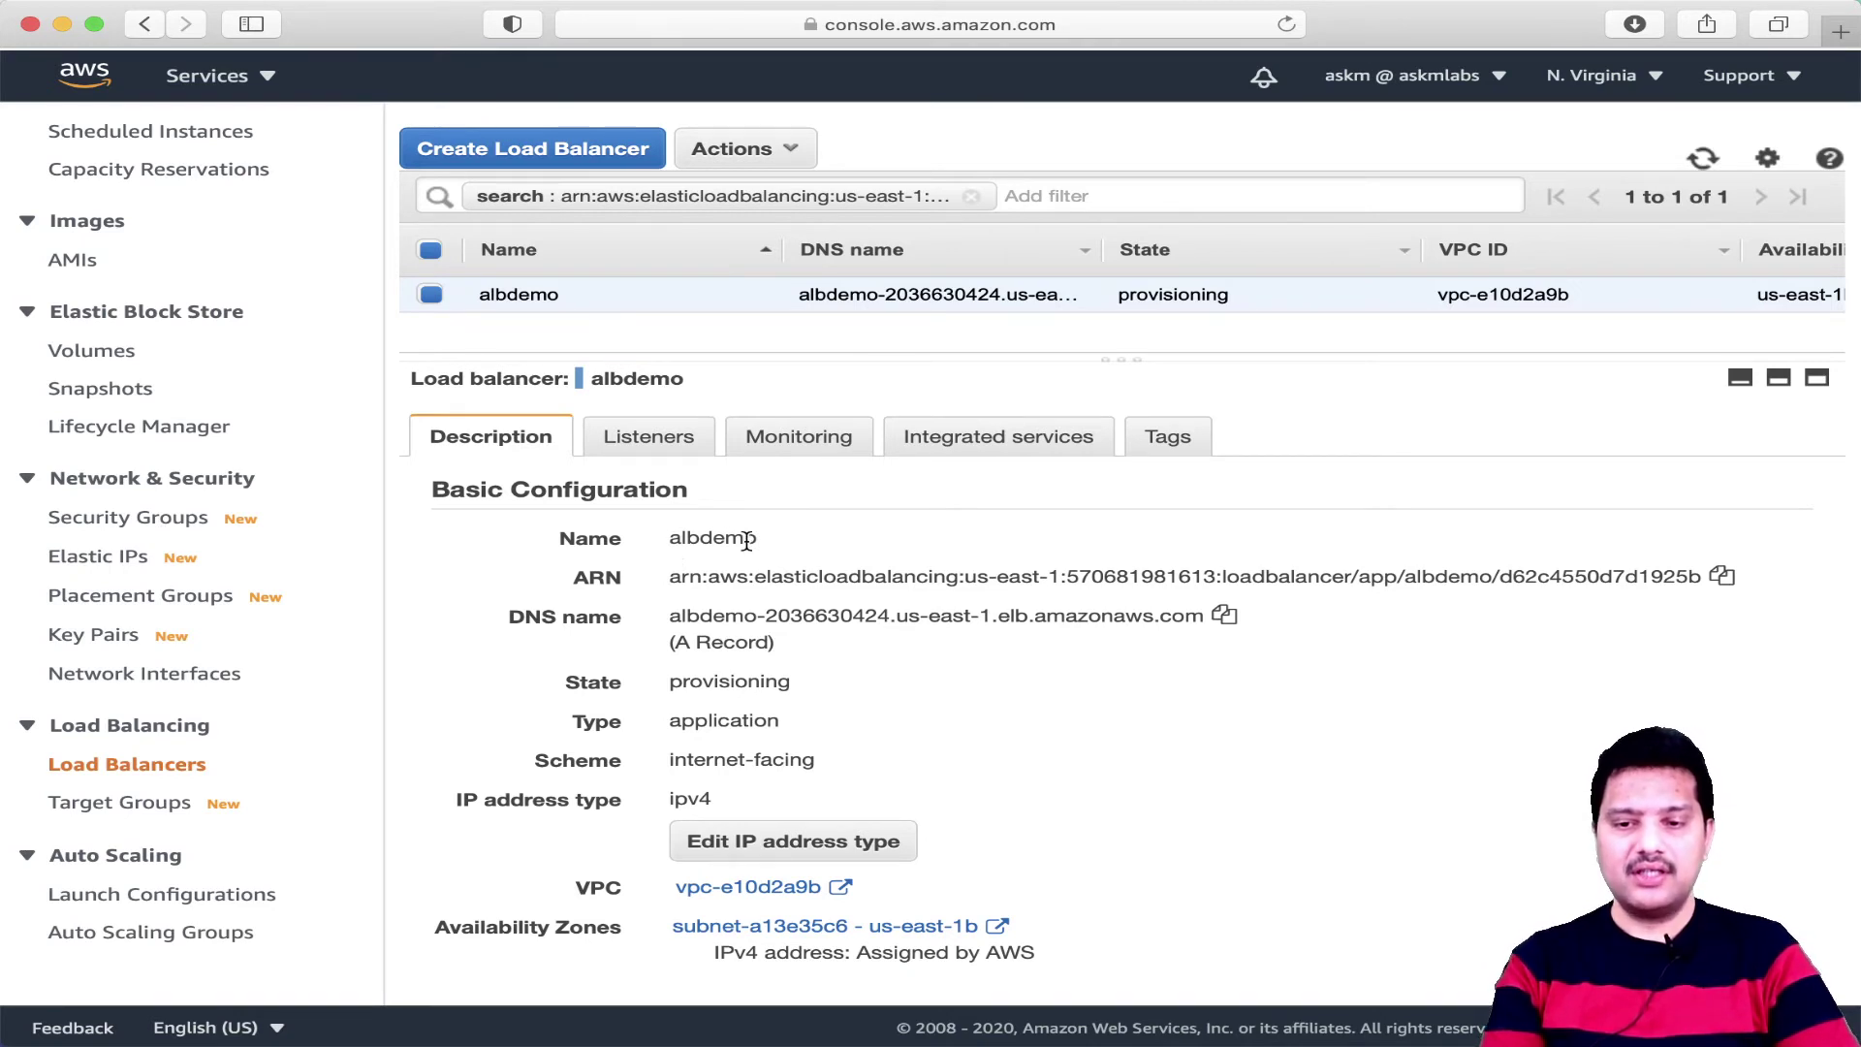
left_click_drag(524, 616, 596, 616)
left_click(516, 669)
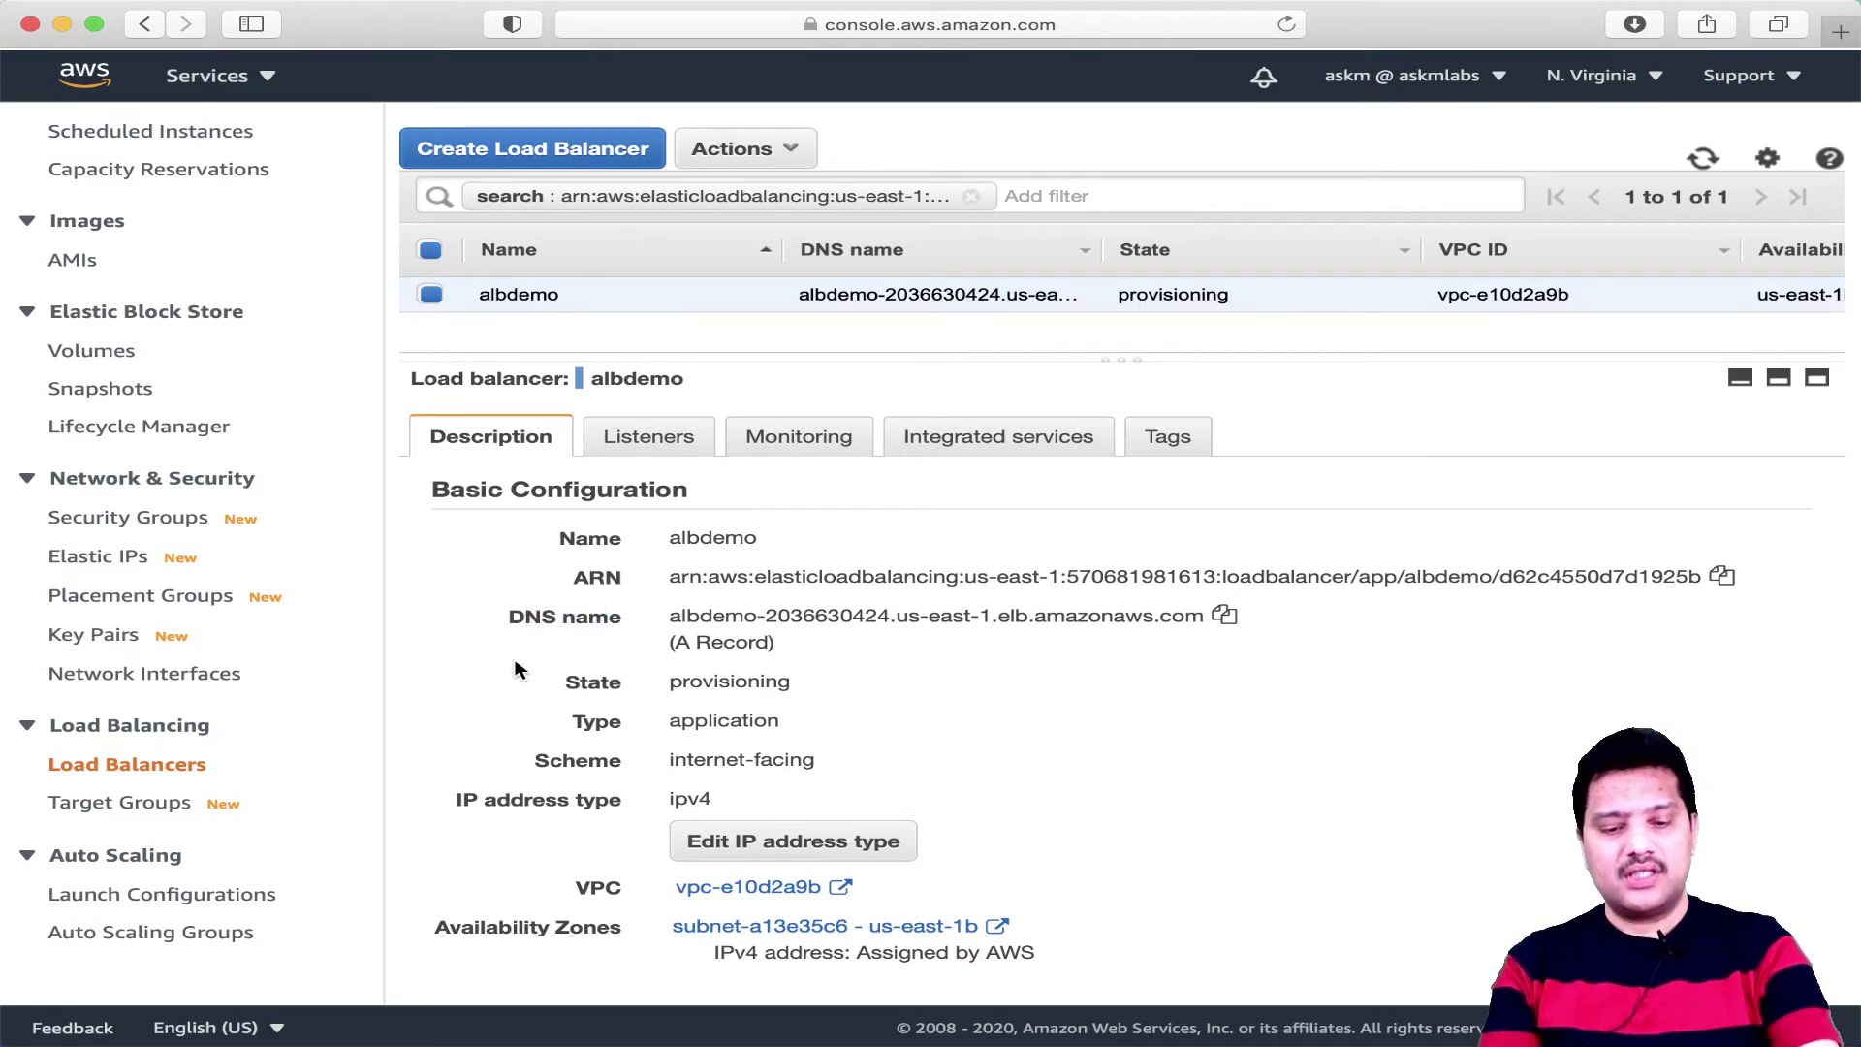
left_click(1722, 576)
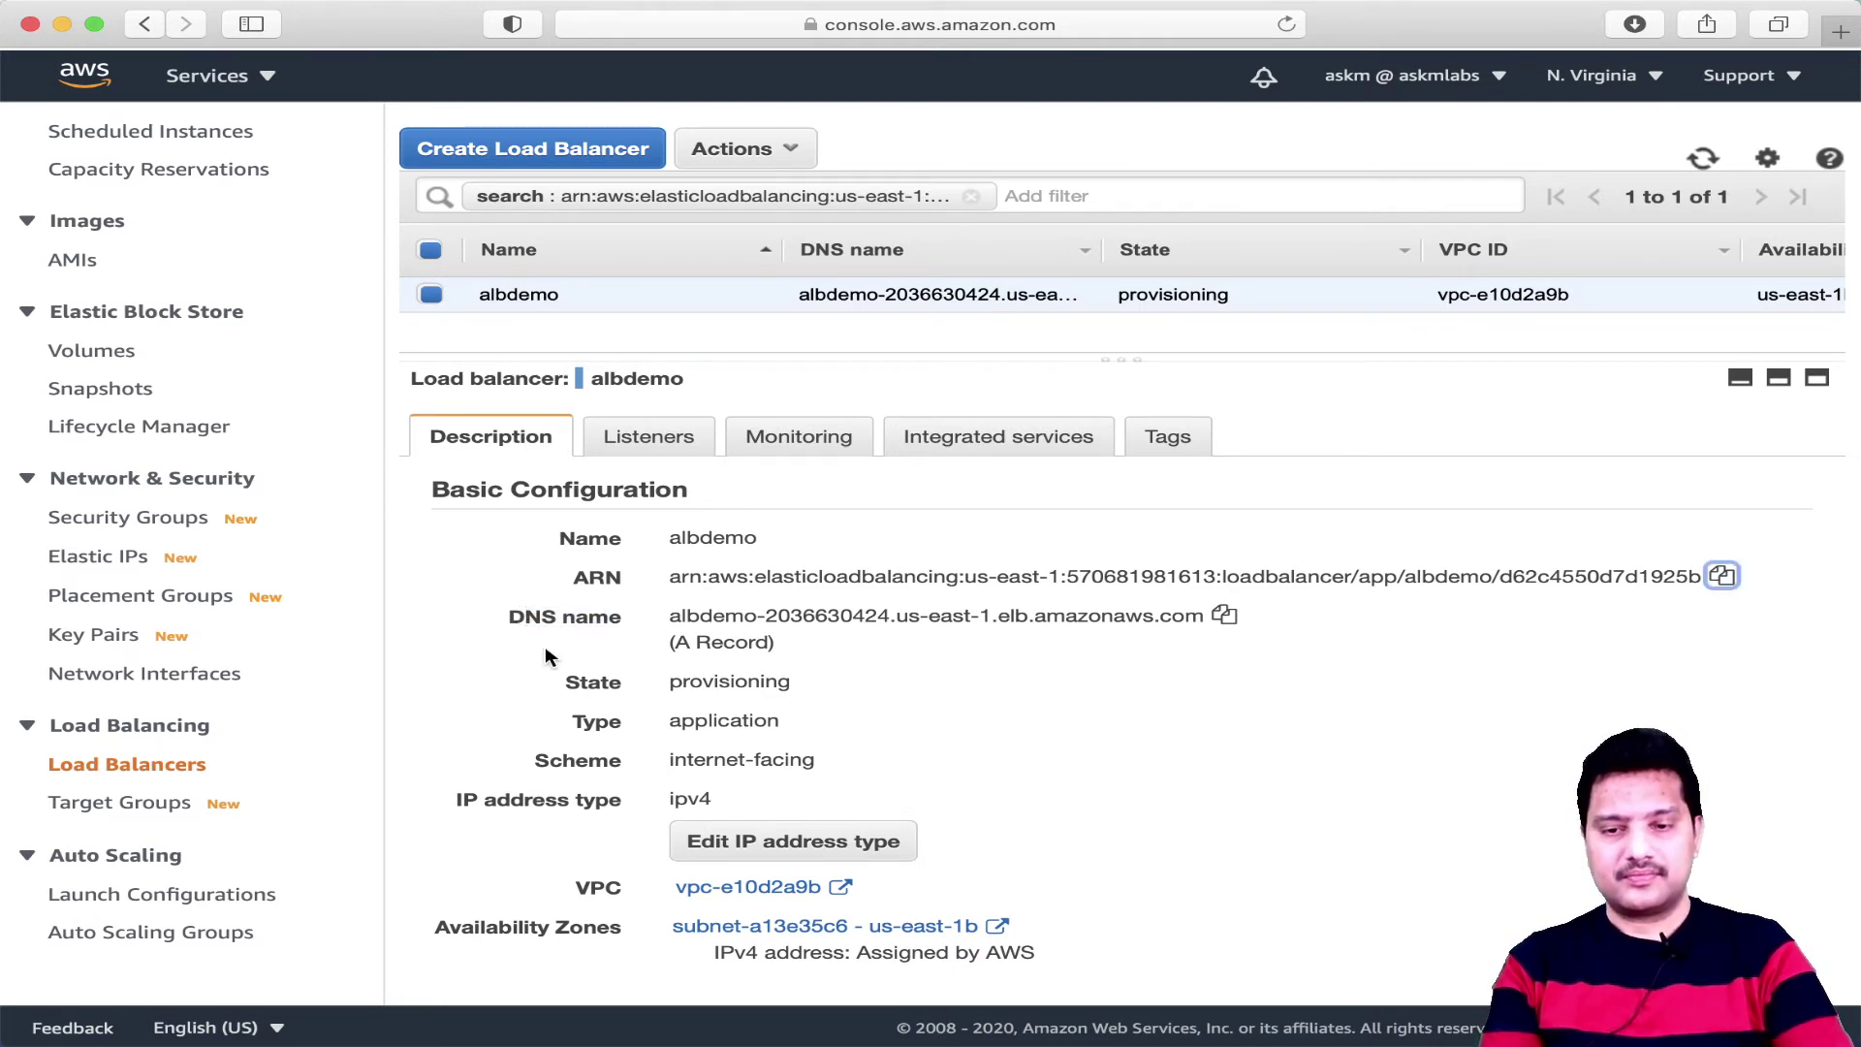
left_click_drag(686, 617, 1202, 624)
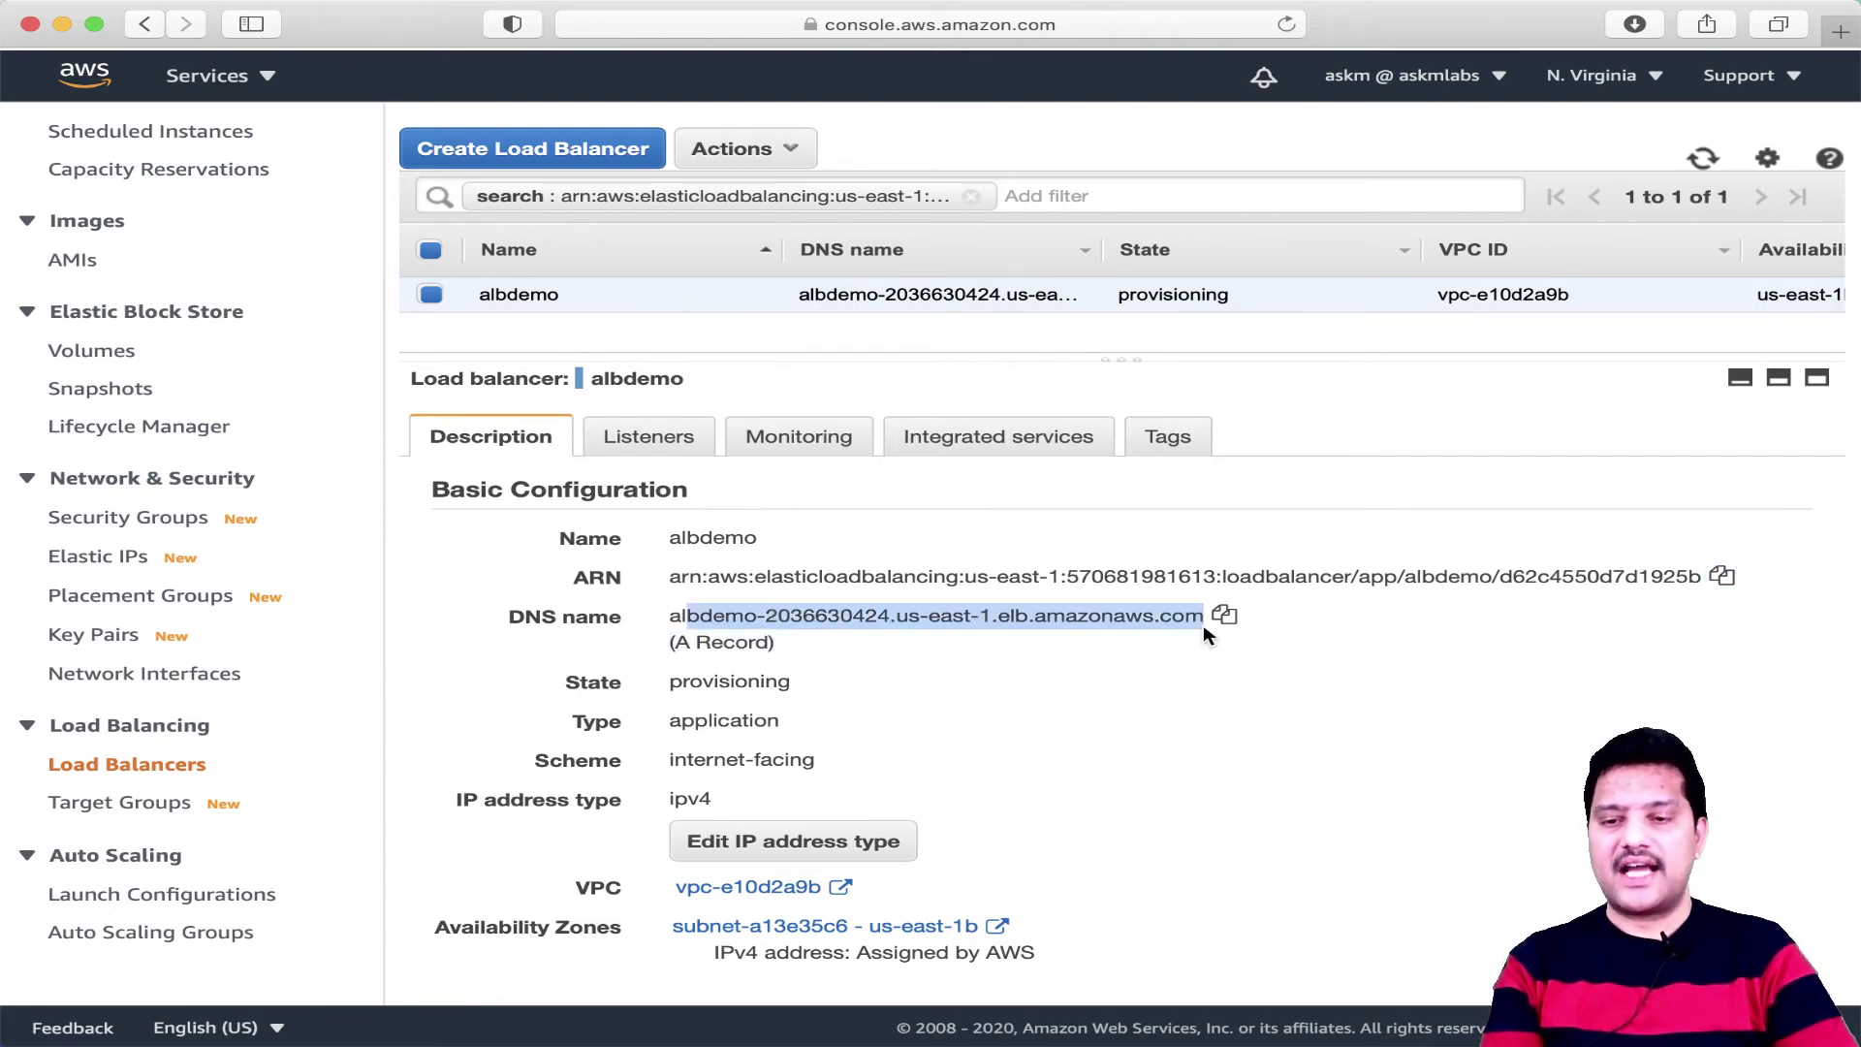
left_click(1208, 691)
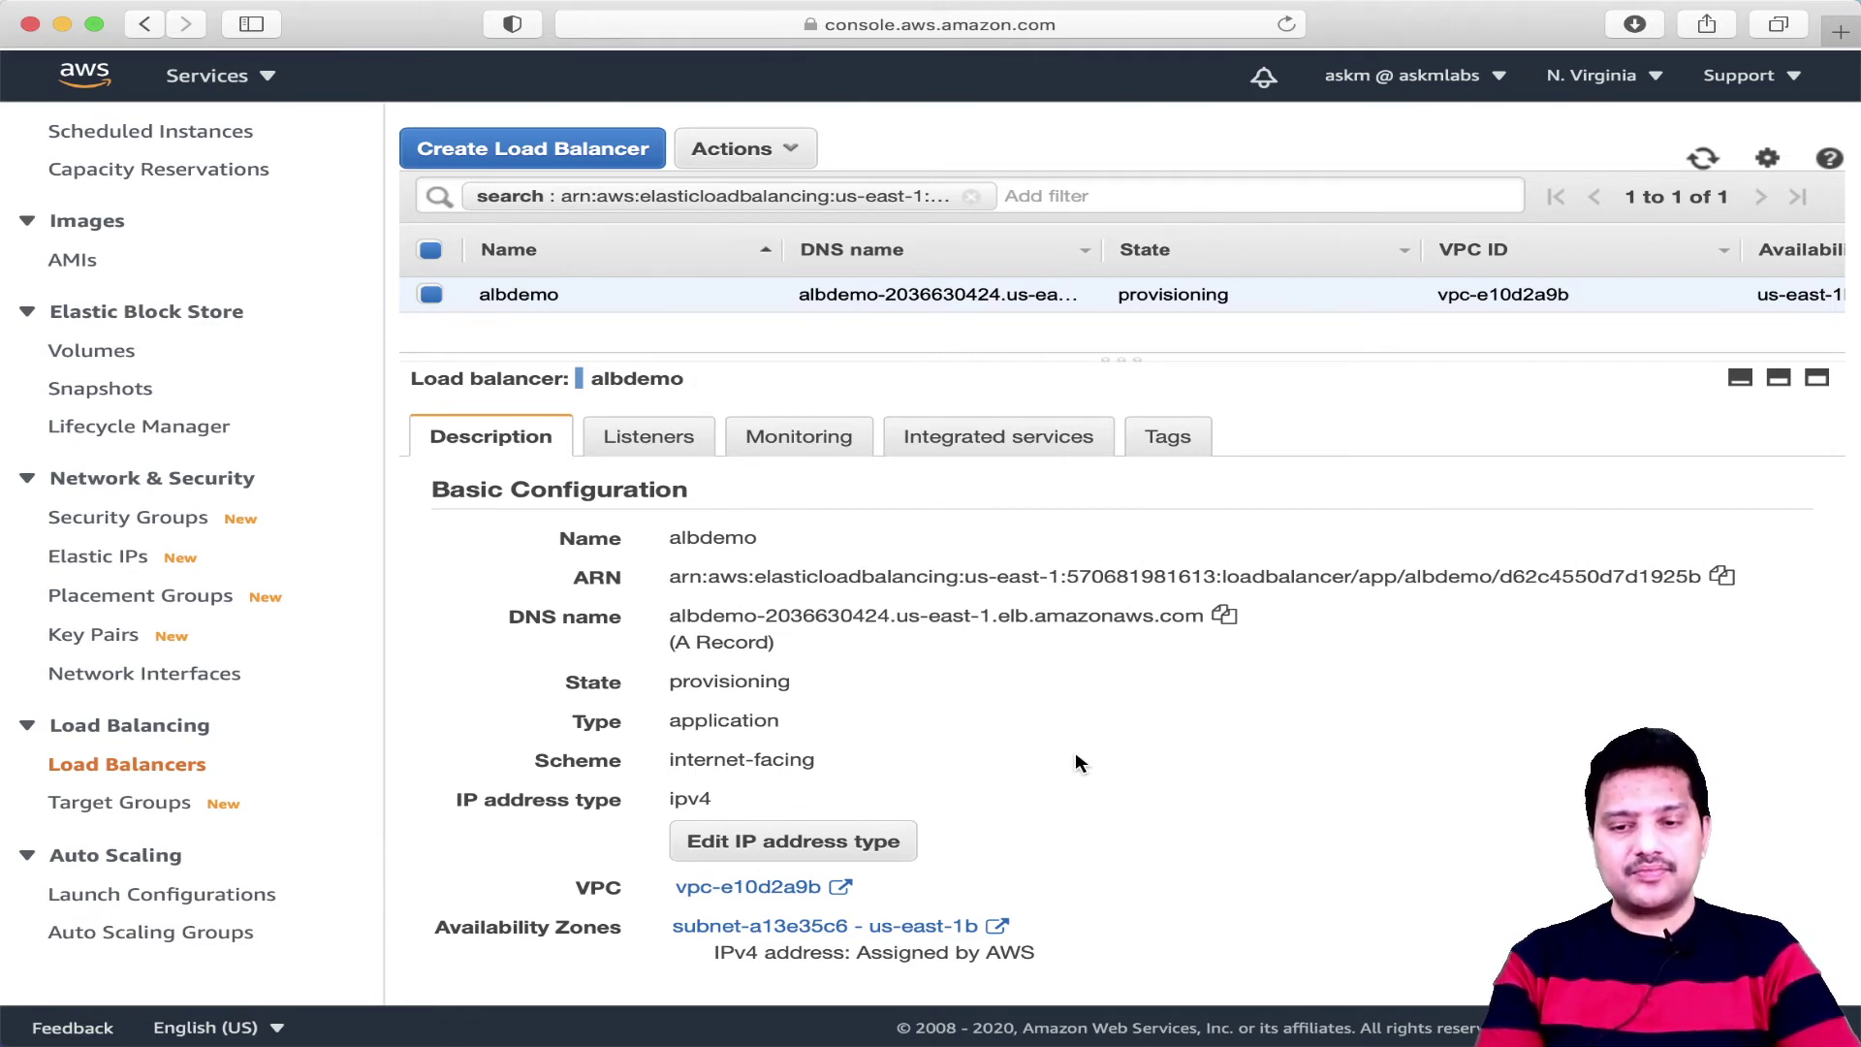
Examine albdemo's state, scheme, availability zones, security group and attributes in its description.
scroll(1076, 755, "down", 5)
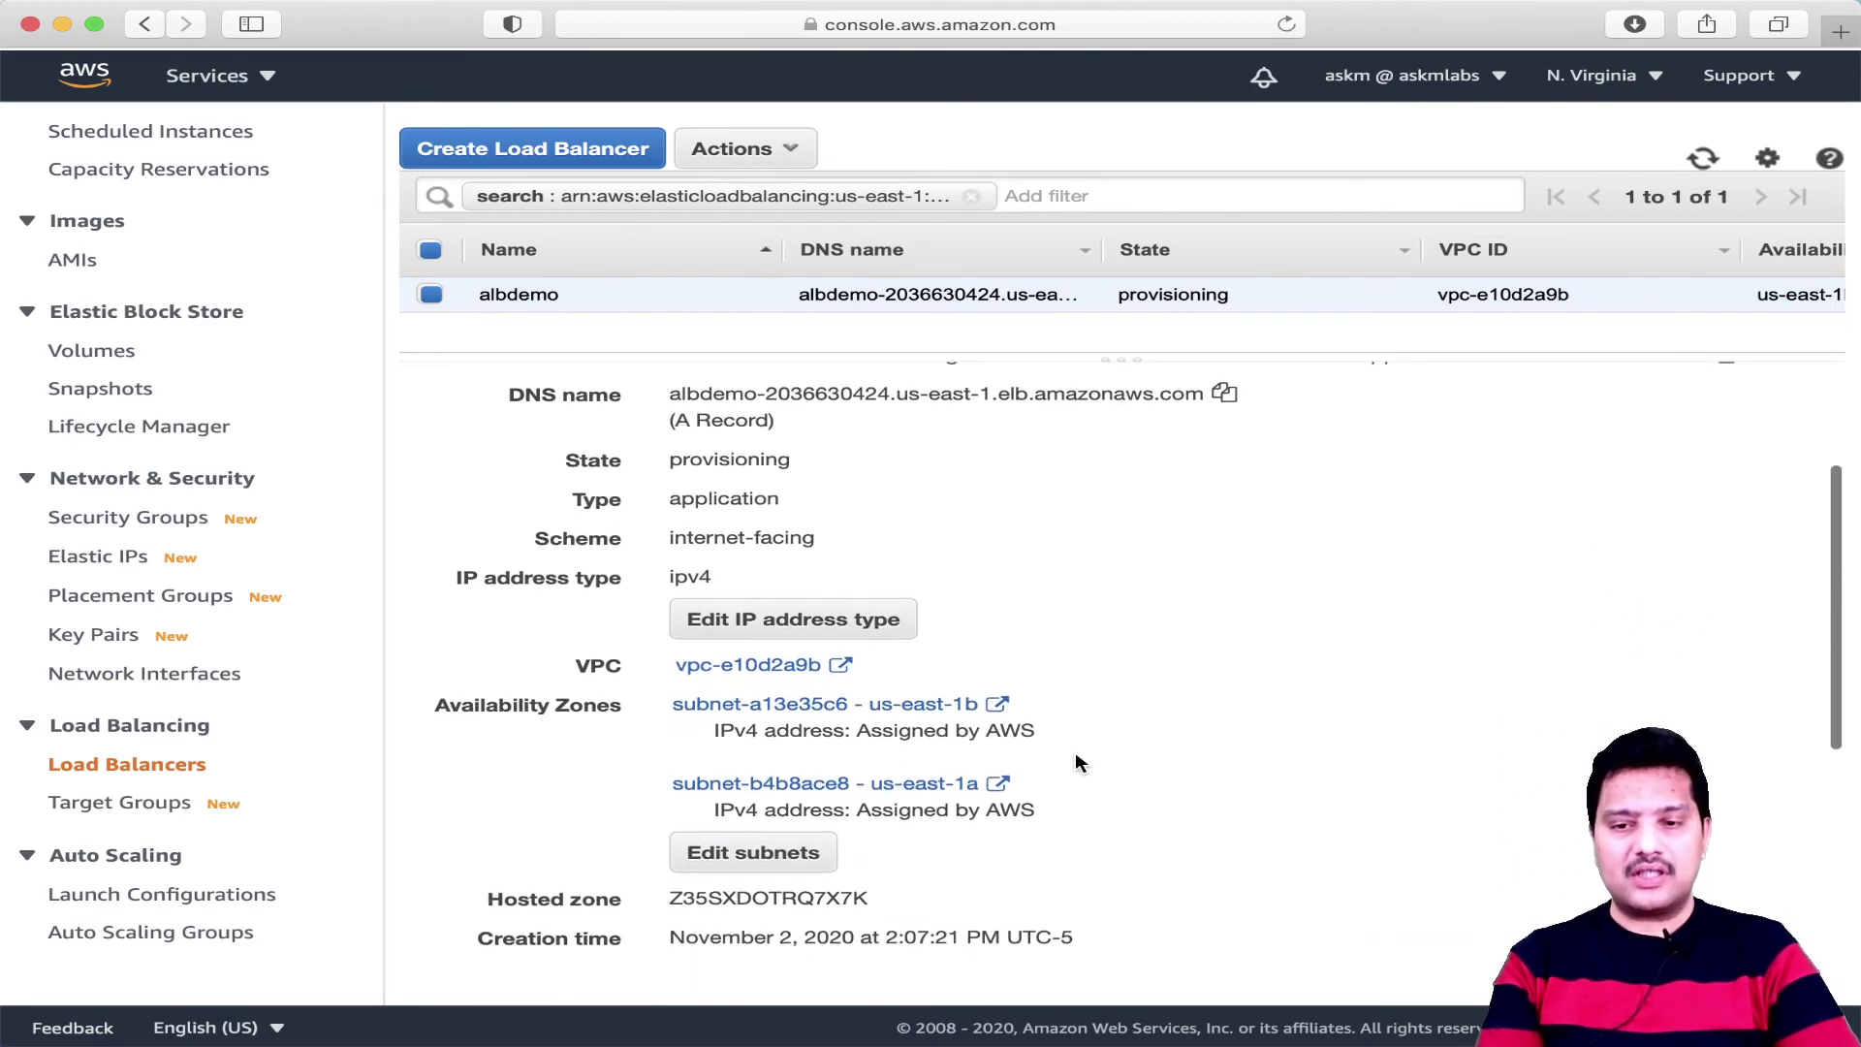
scroll(1075, 758, "up", 5)
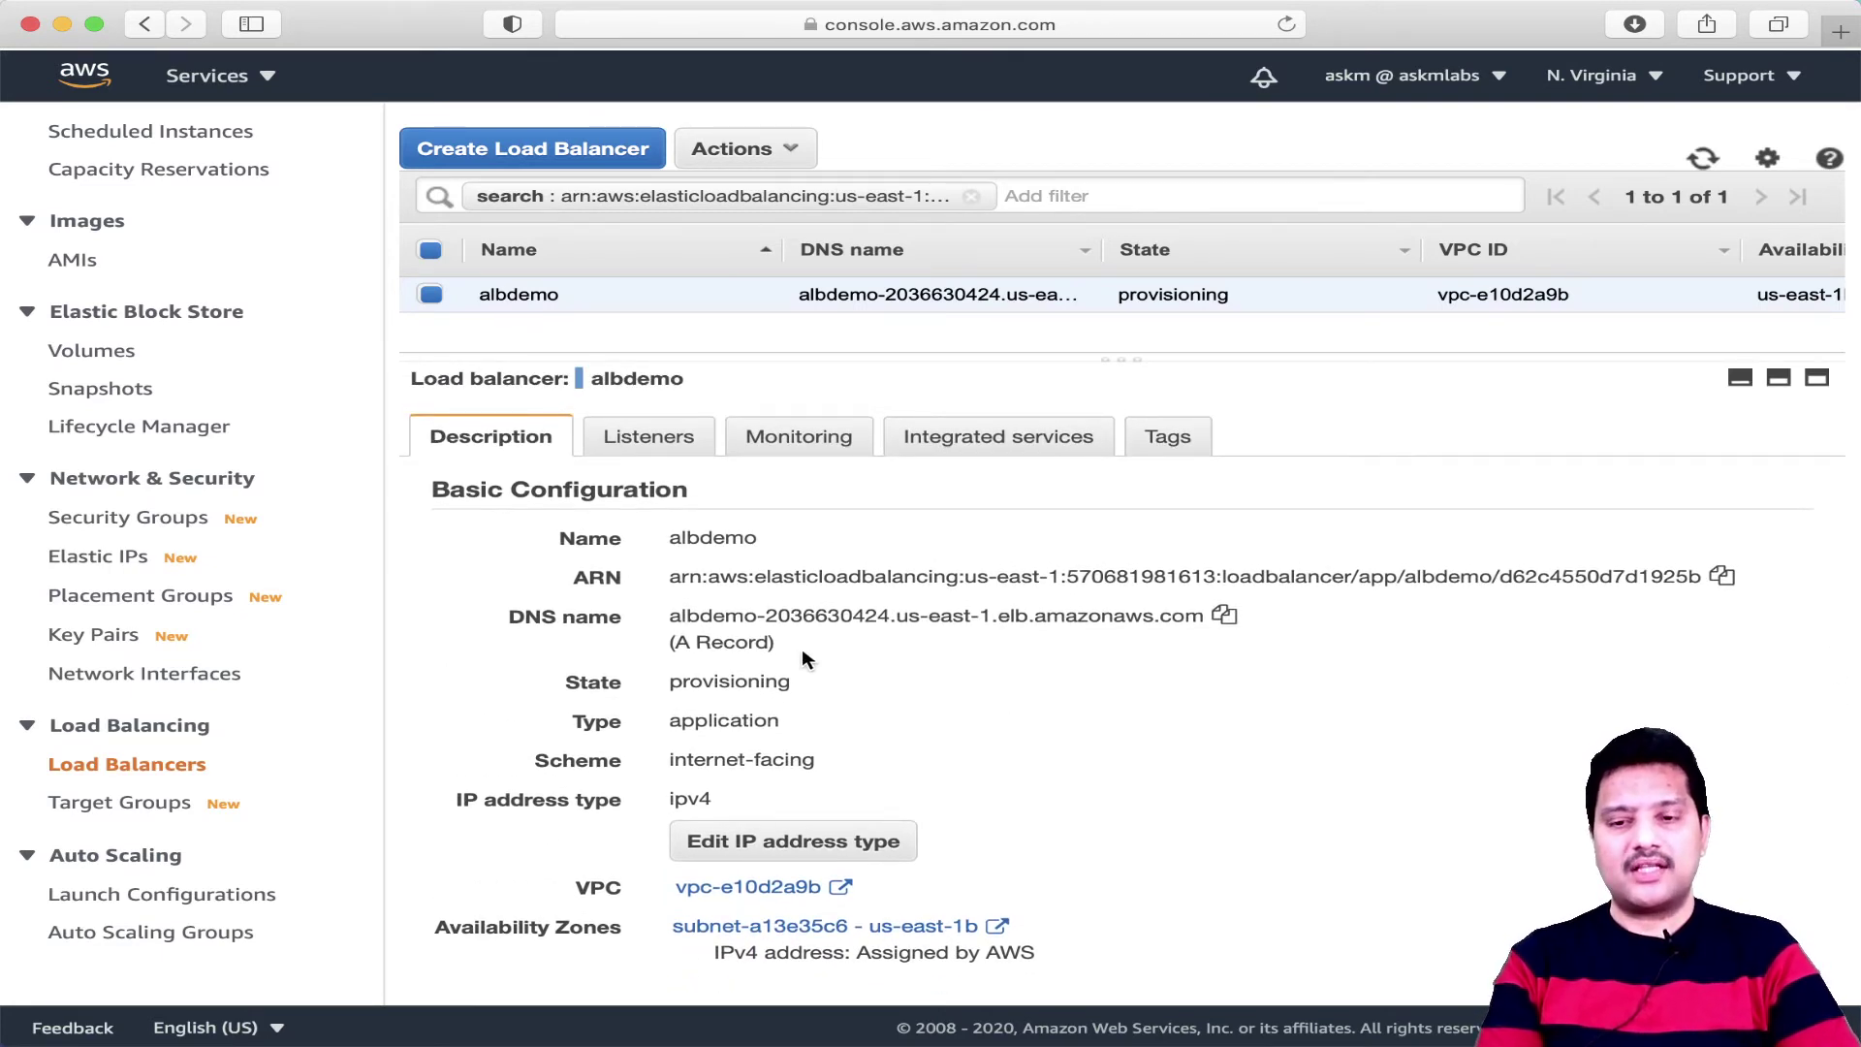
scroll(921, 752, "down", 1)
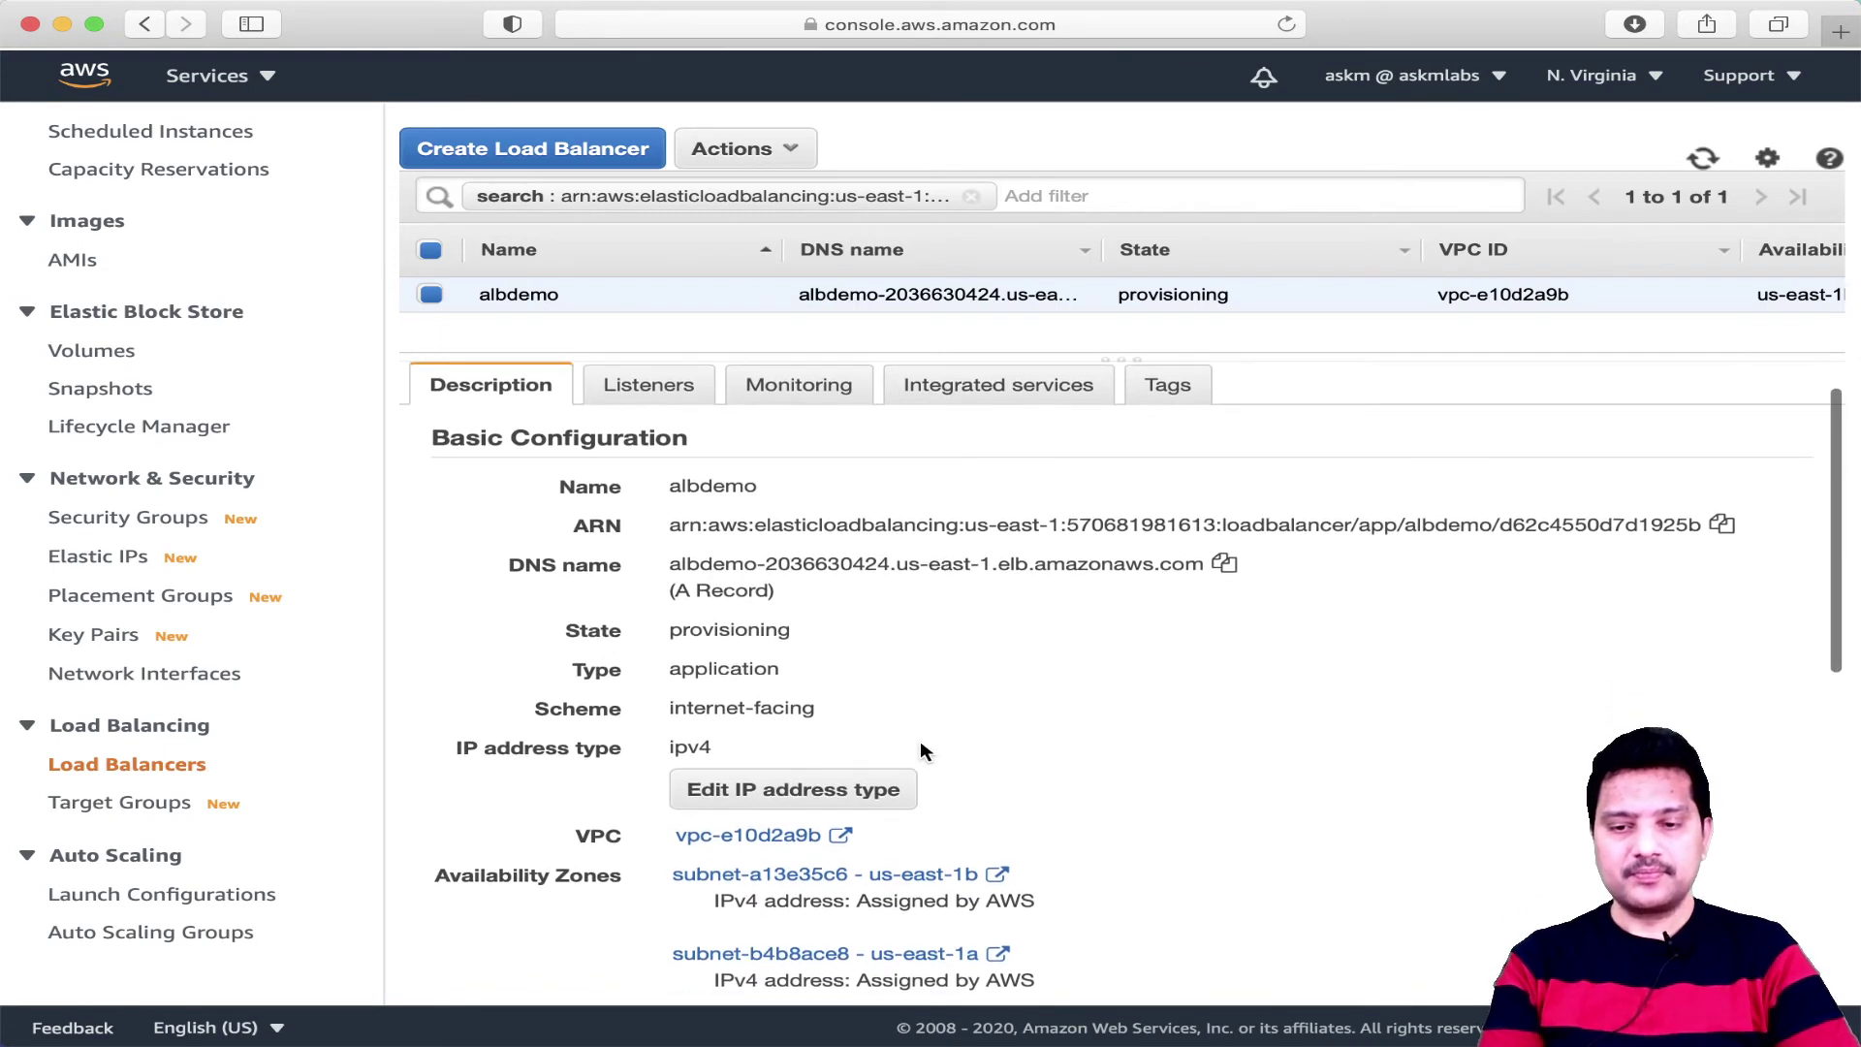
left_click_drag(669, 635, 819, 636)
scroll(834, 685, "down", 1)
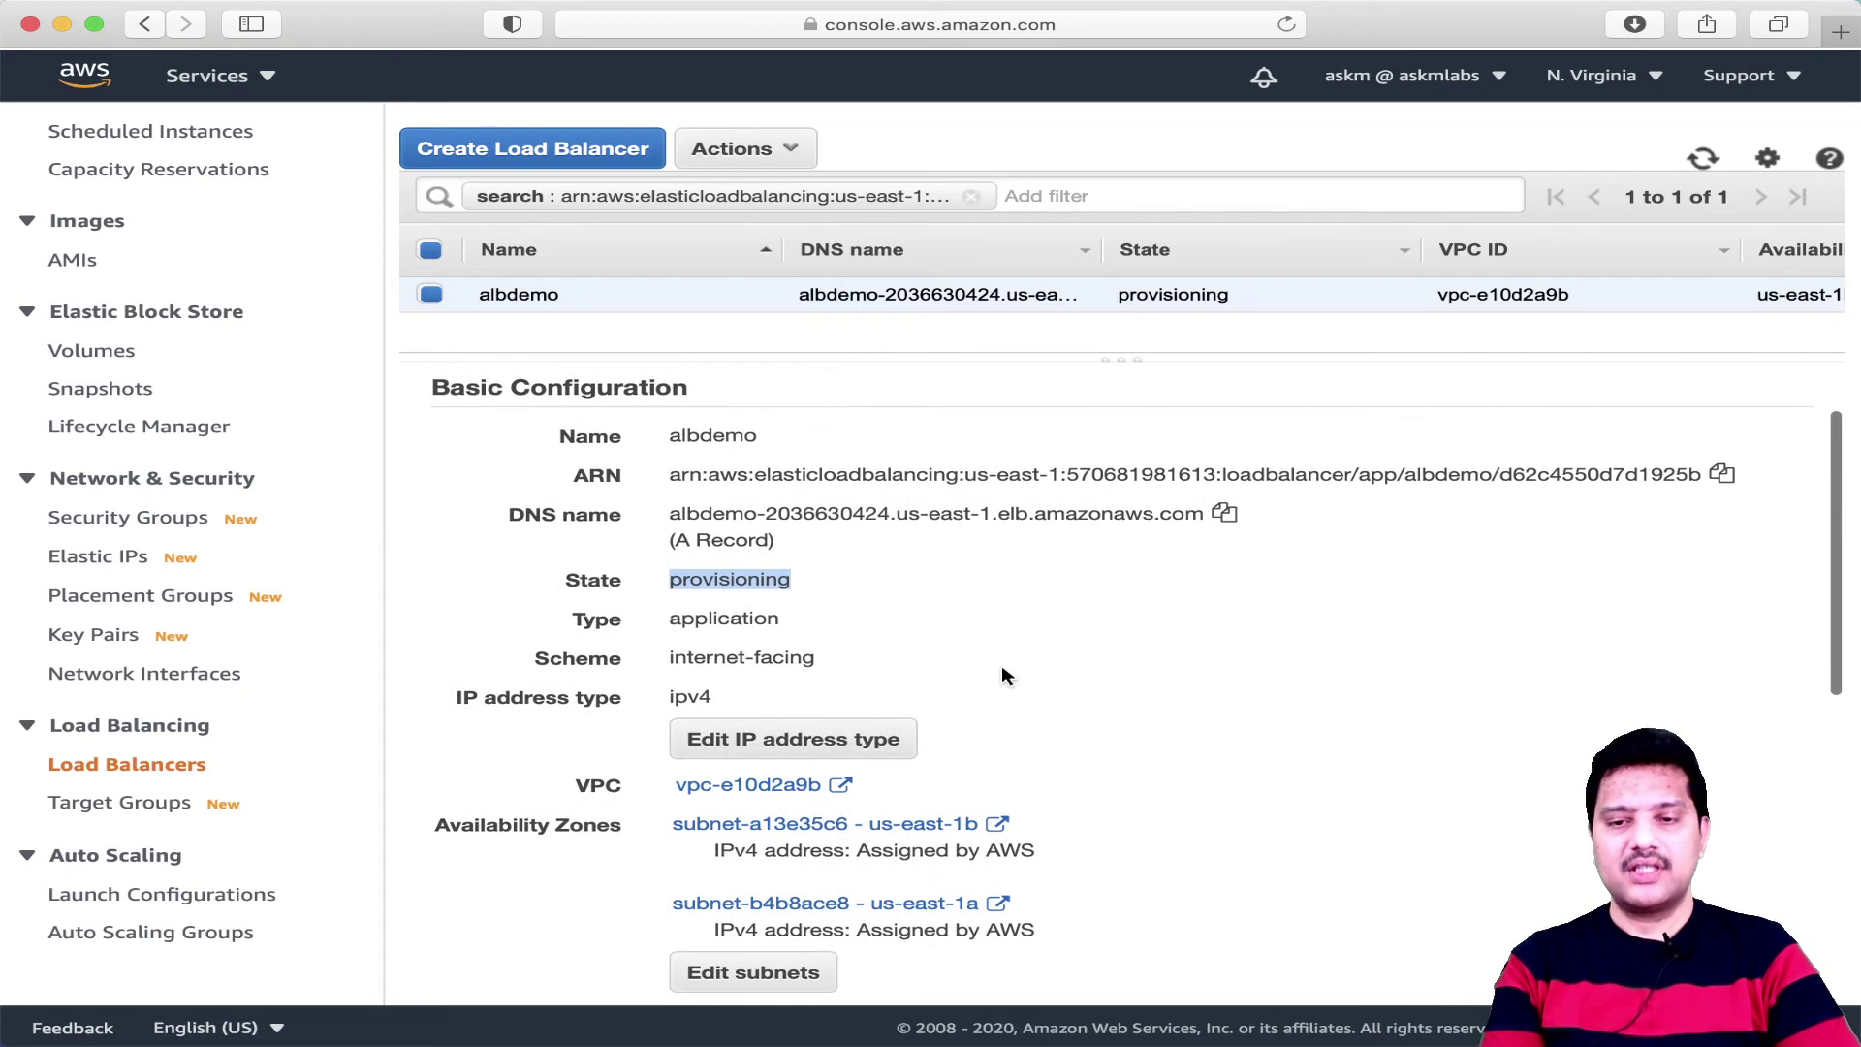
scroll(1006, 676, "down", 3)
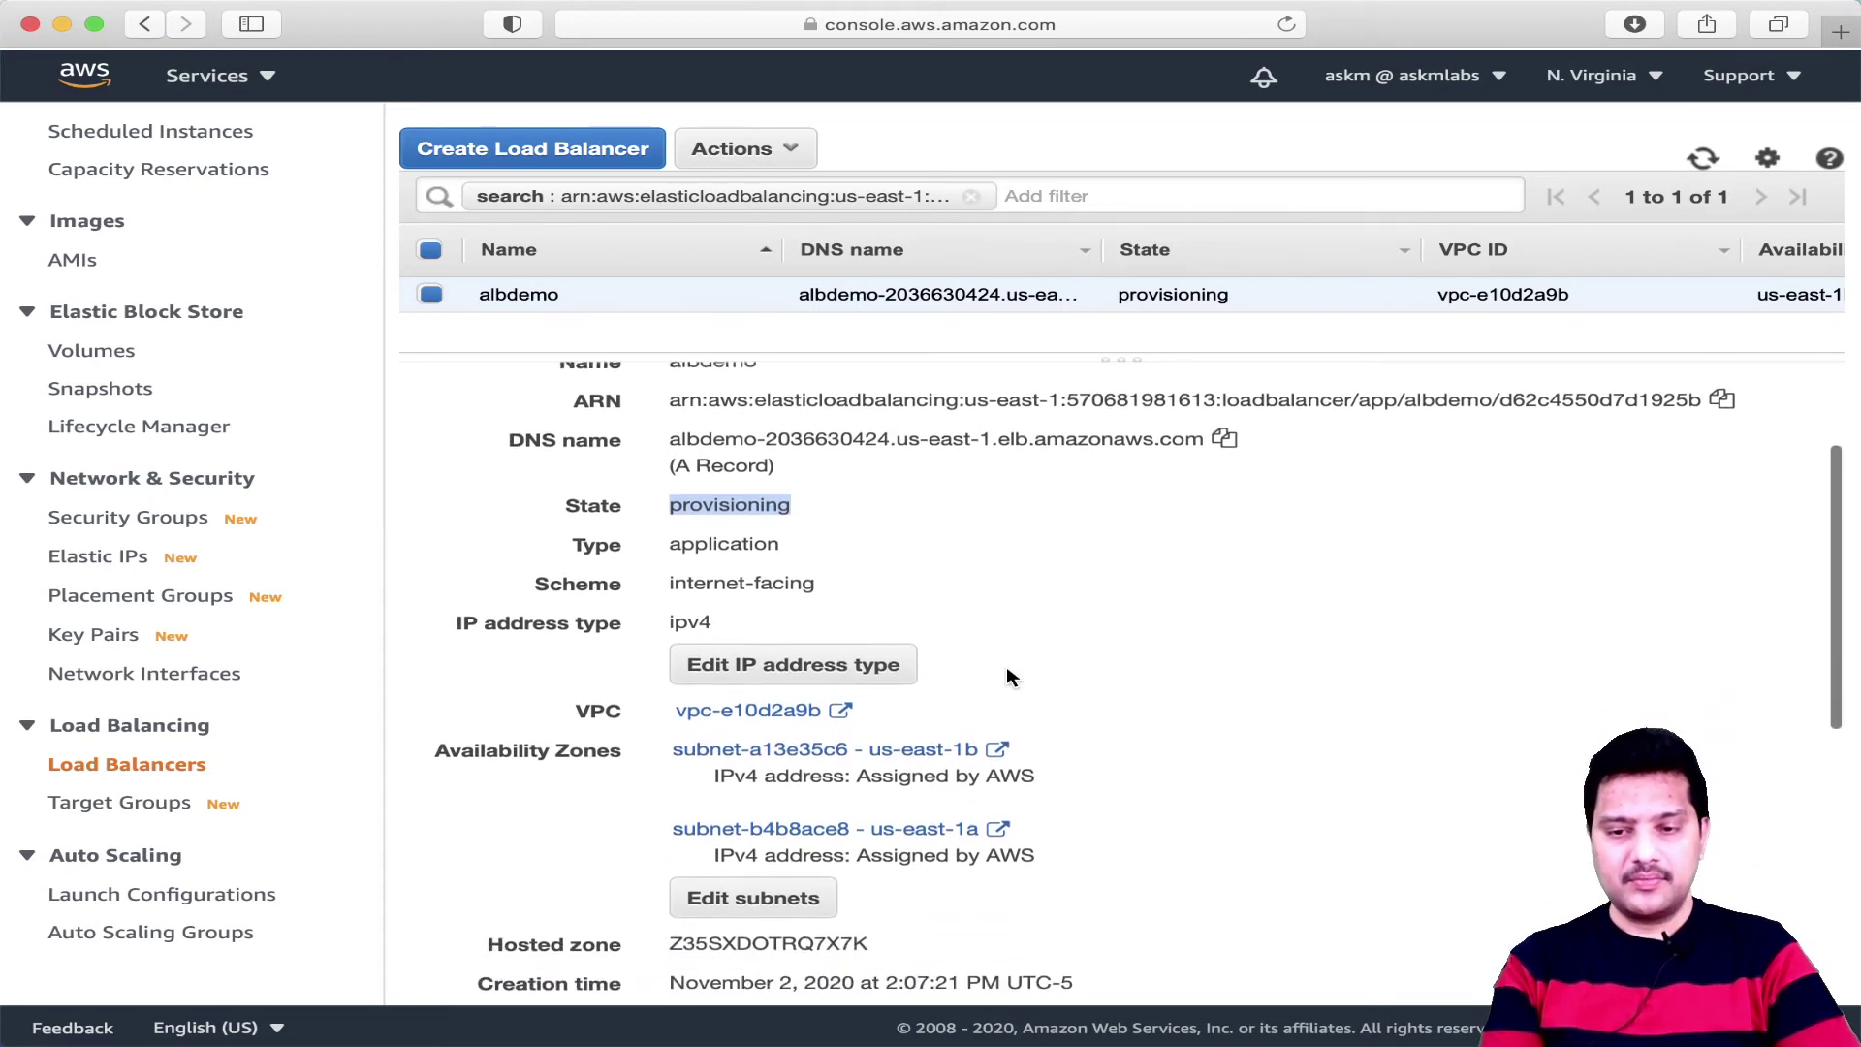
left_click_drag(665, 528, 824, 530)
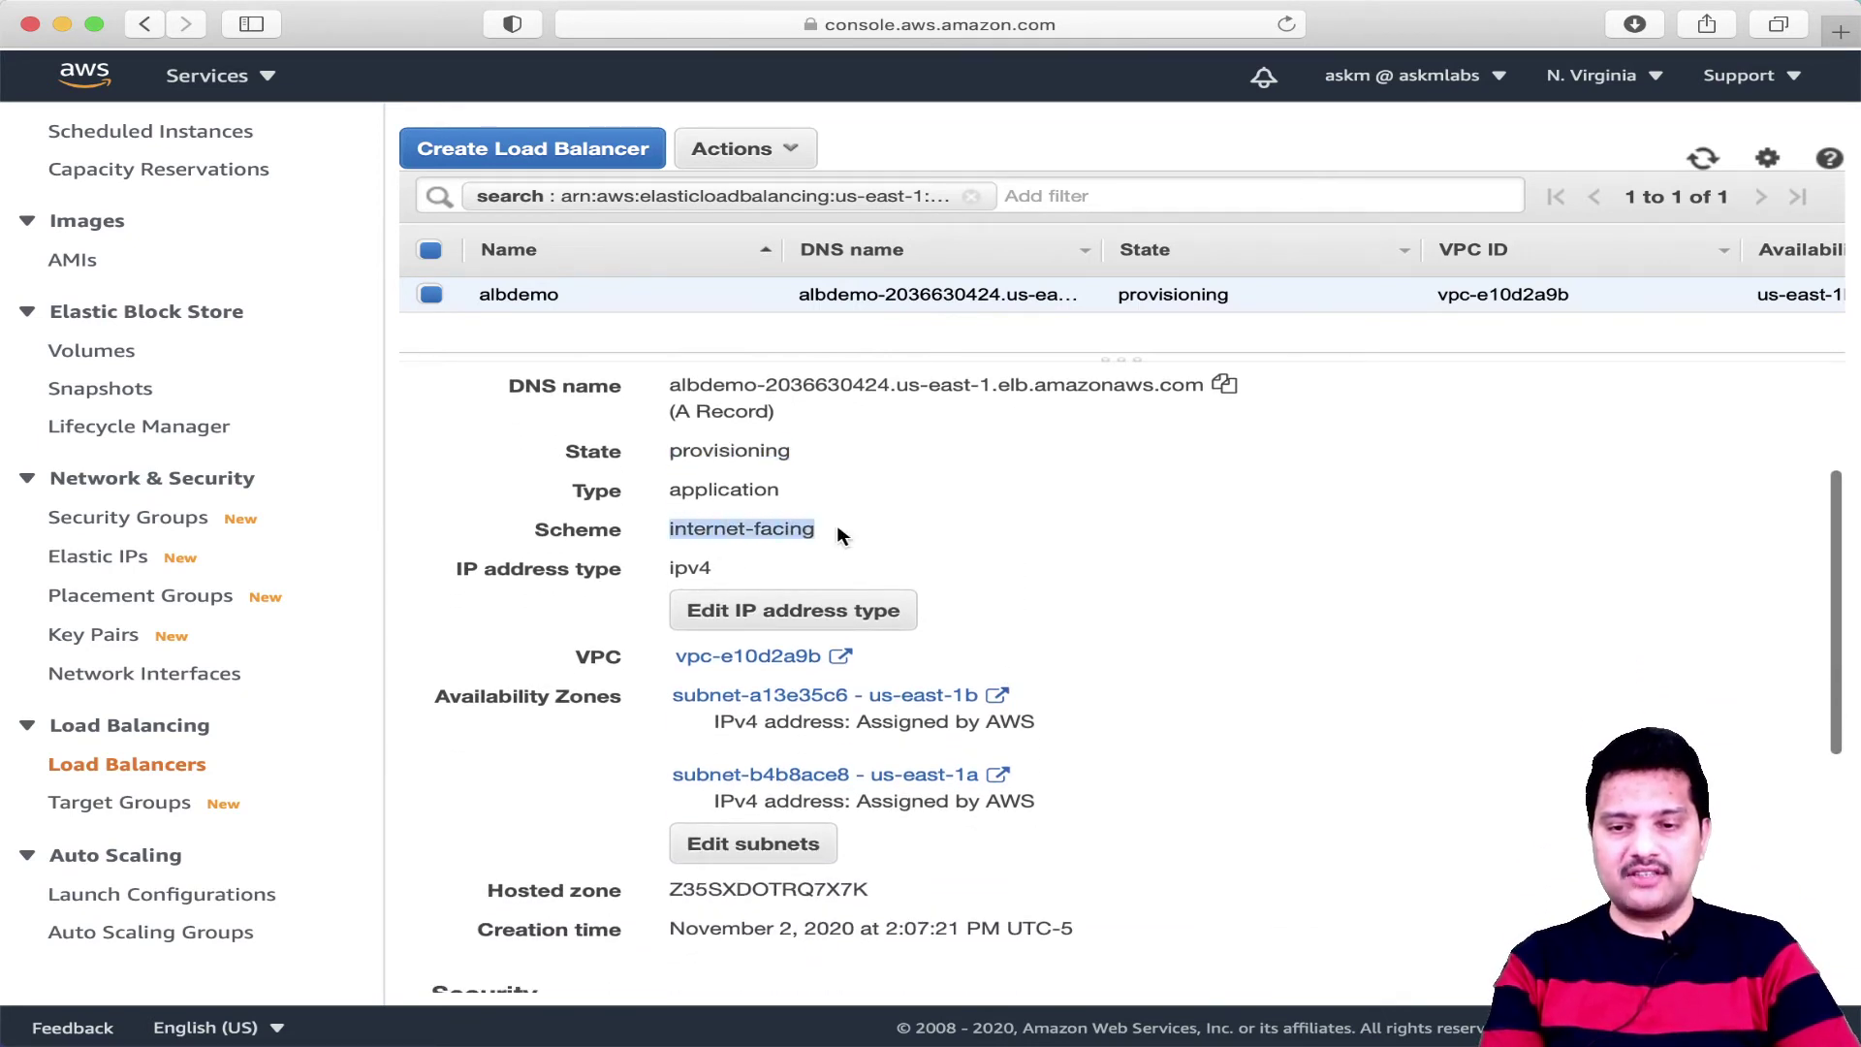
scroll(1097, 686, "down", 2)
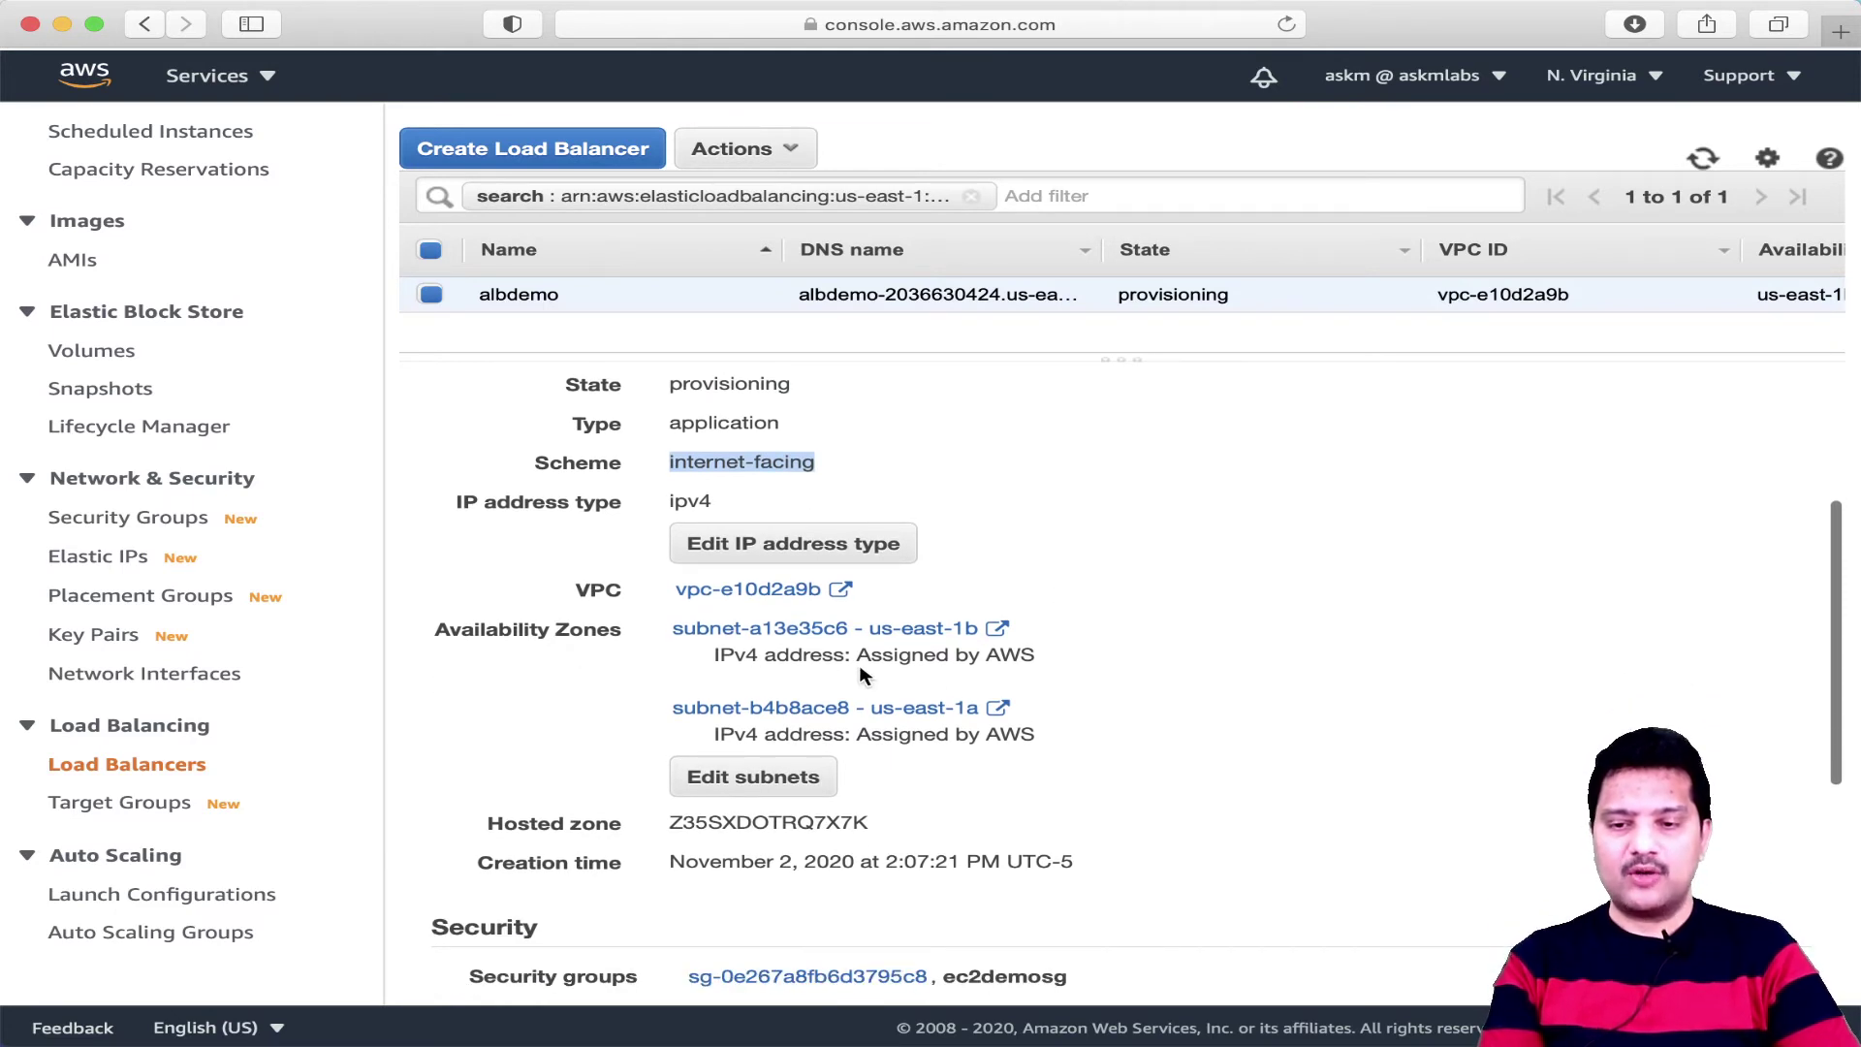
scroll(1102, 761, "down", 5)
scroll(1102, 756, "down", 6)
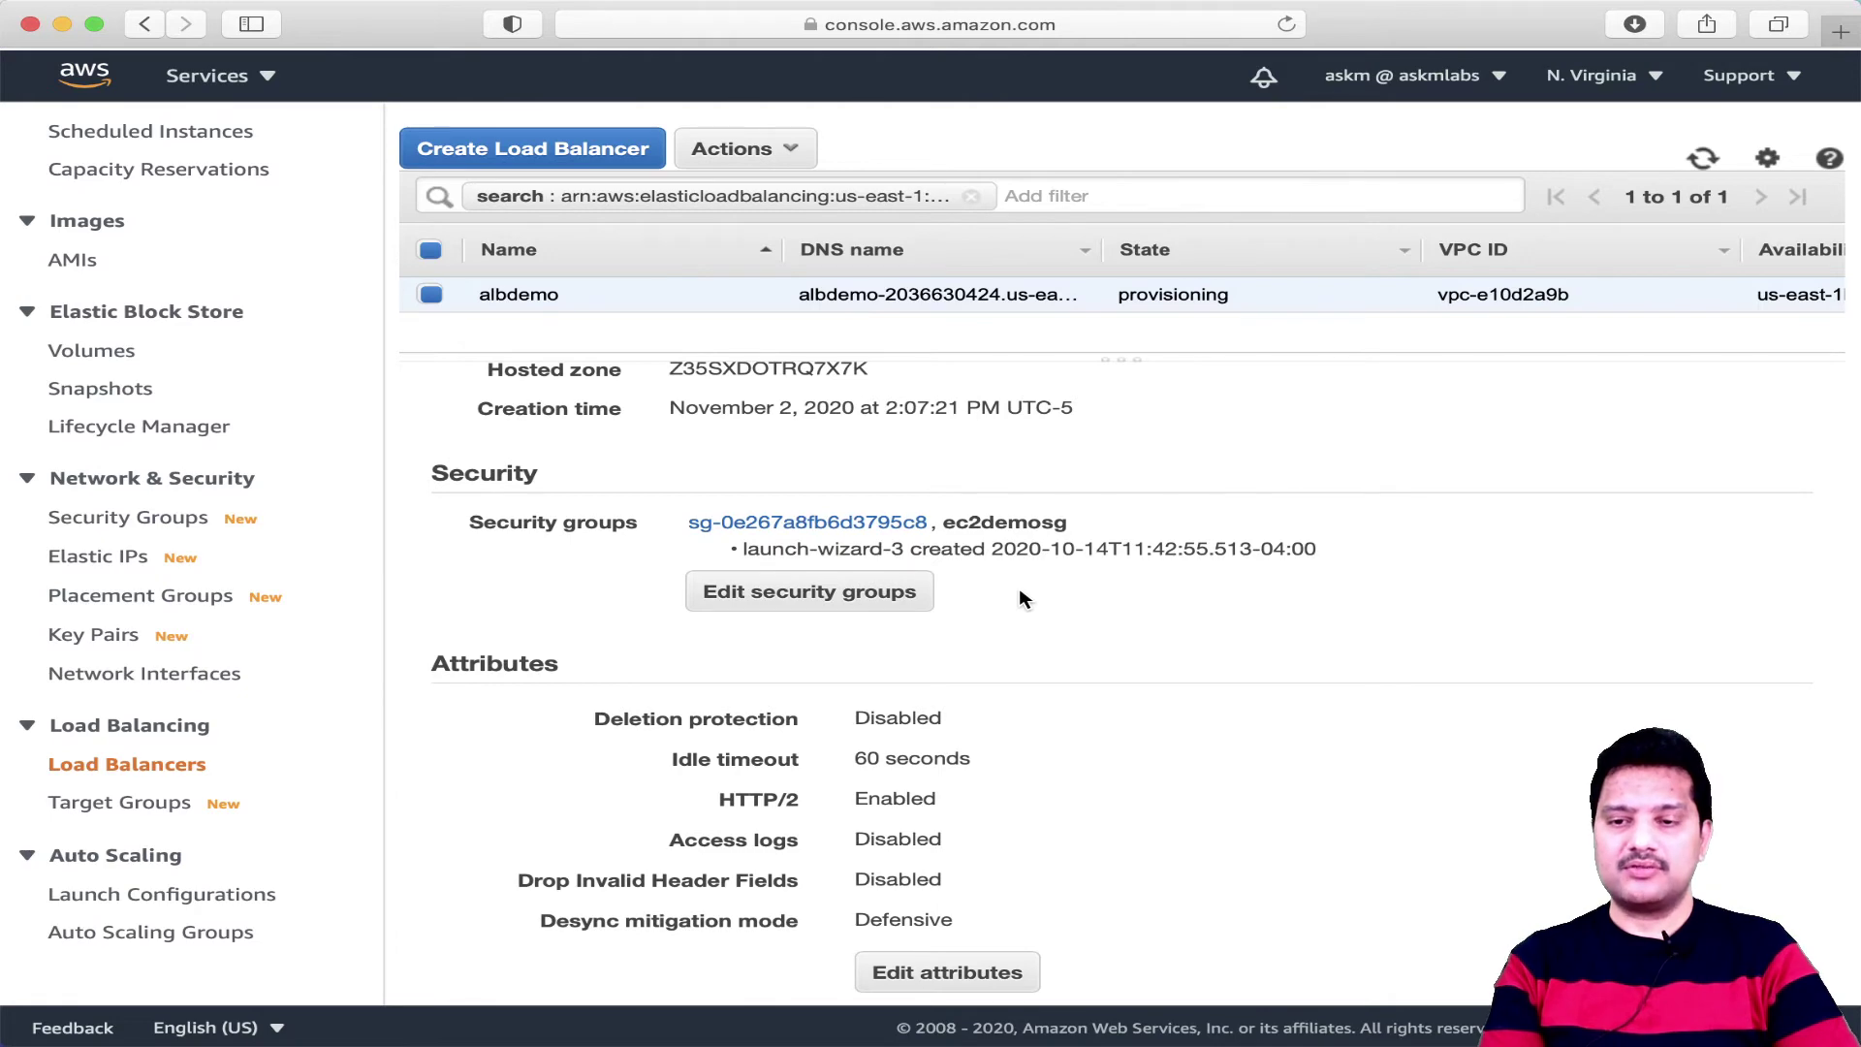
scroll(1019, 589, "down", 1)
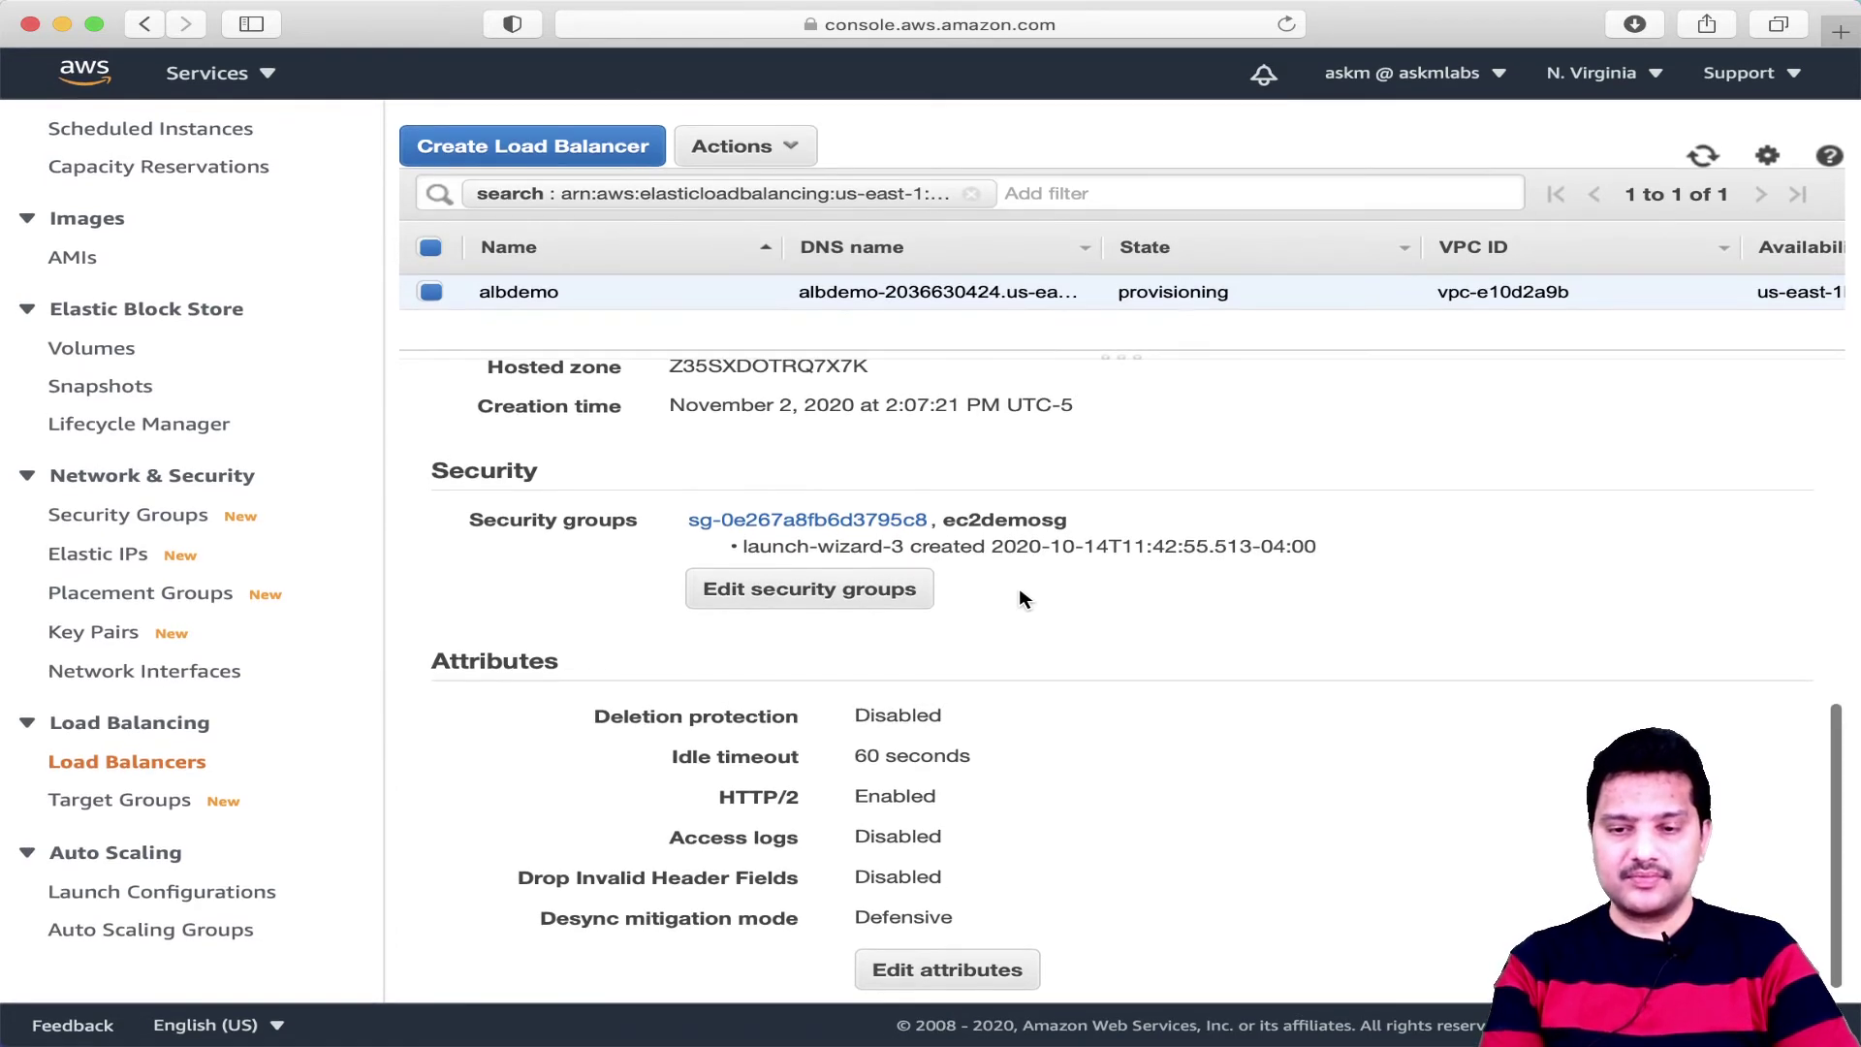
Examine albdemo's attributes, its listener with the forwarding rule, and its CloudWatch monitoring metrics.
left_click_drag(603, 711, 1054, 917)
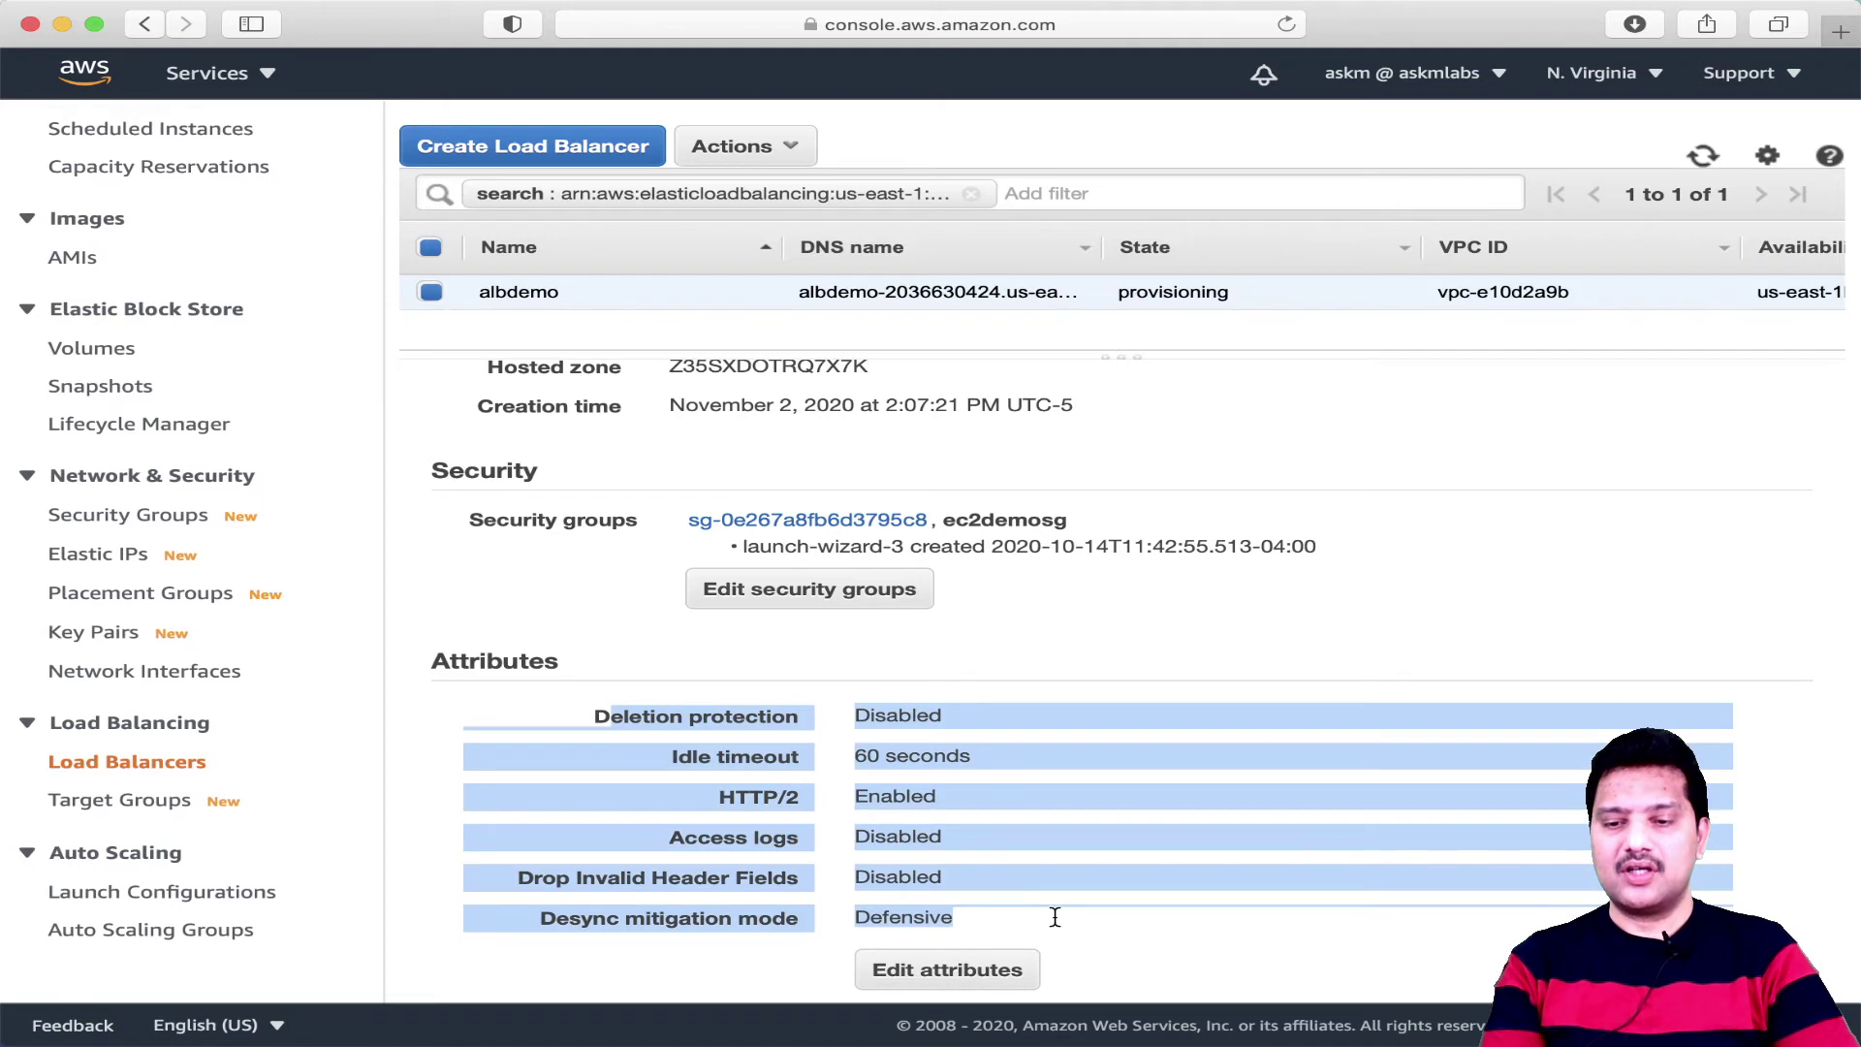
left_click(1168, 800)
scroll(1168, 796, "up", 2)
scroll(1168, 804, "up", 8)
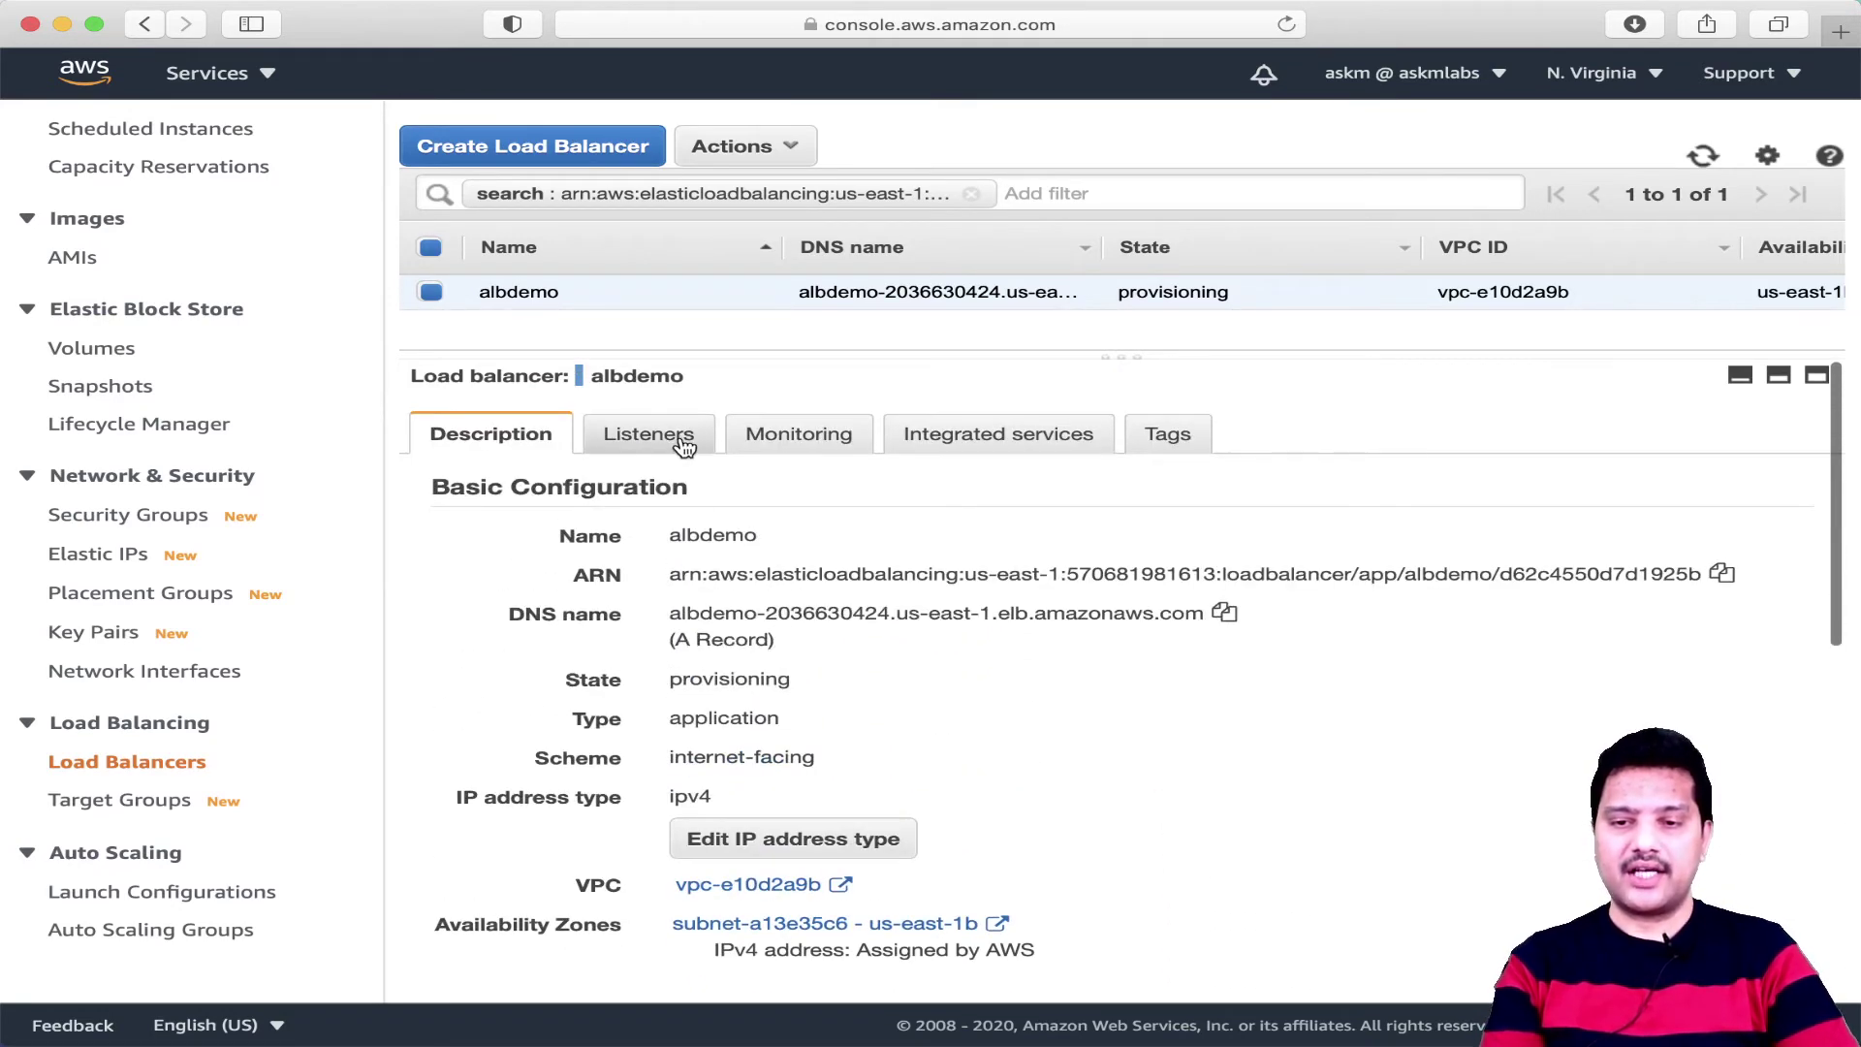
left_click(649, 433)
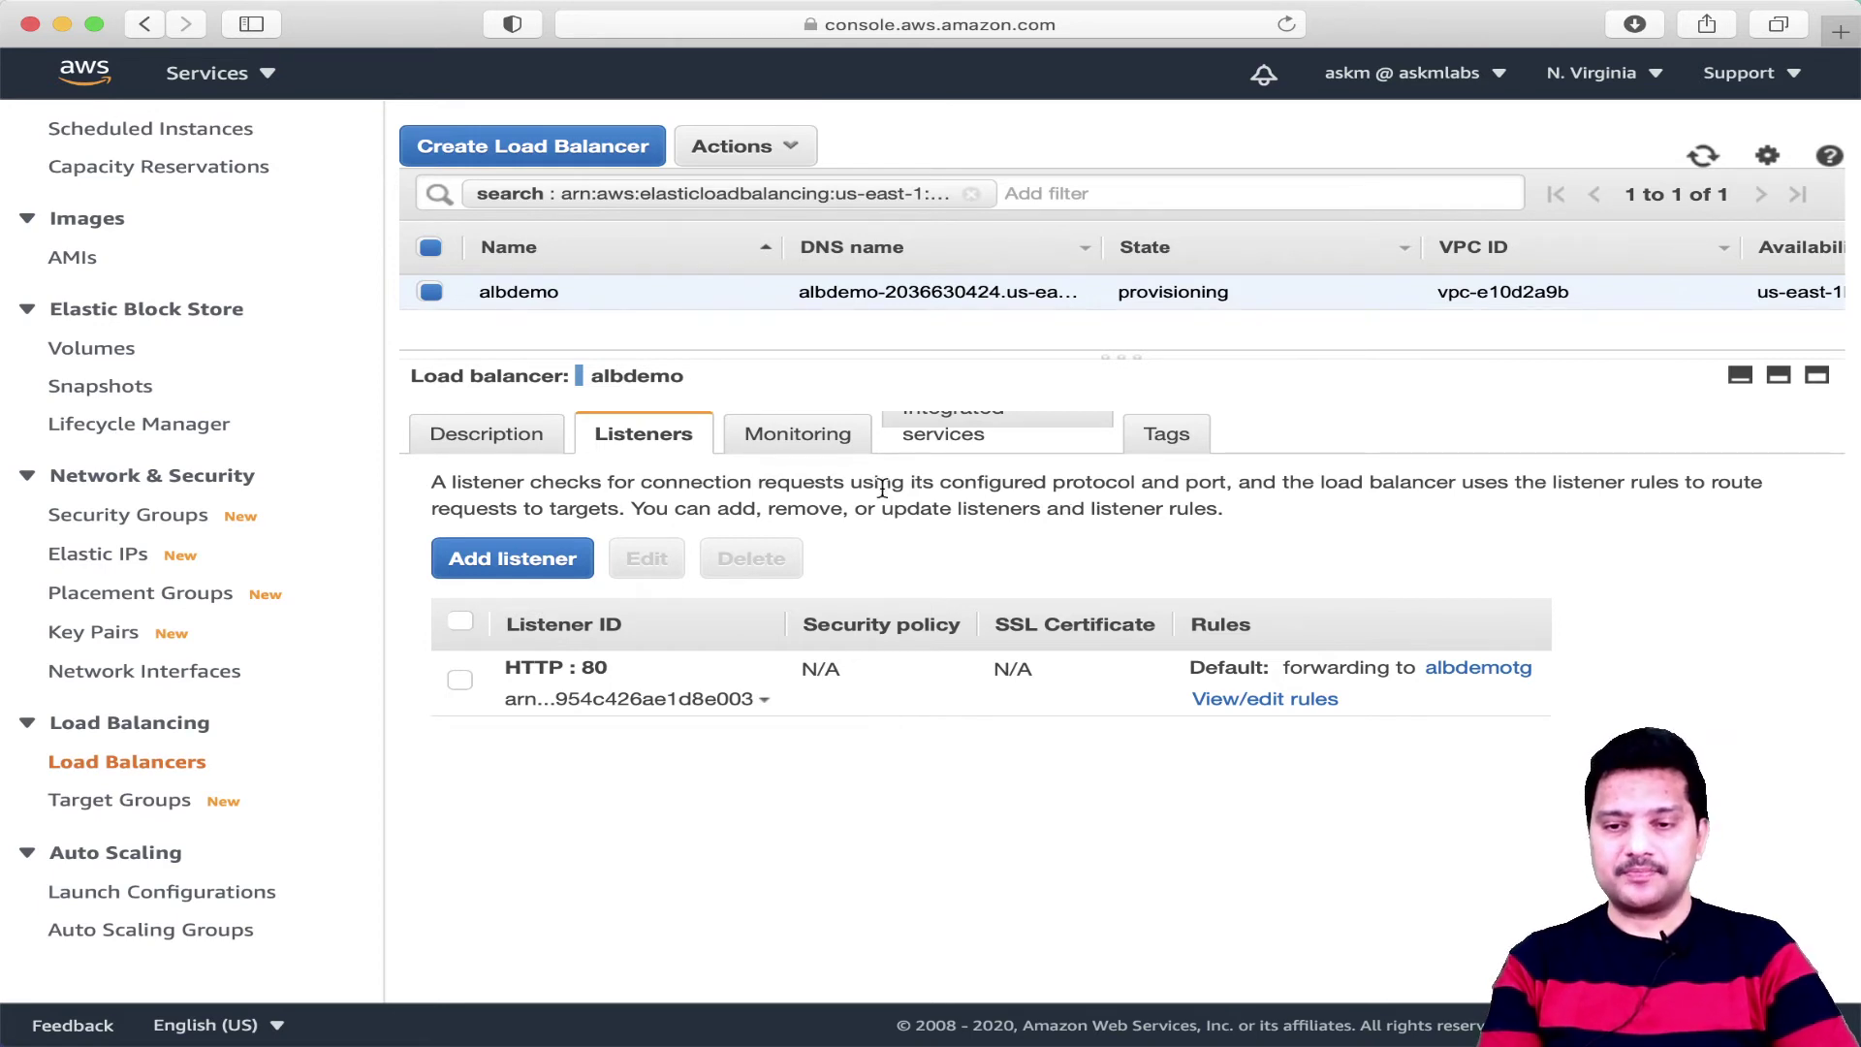
left_click(808, 444)
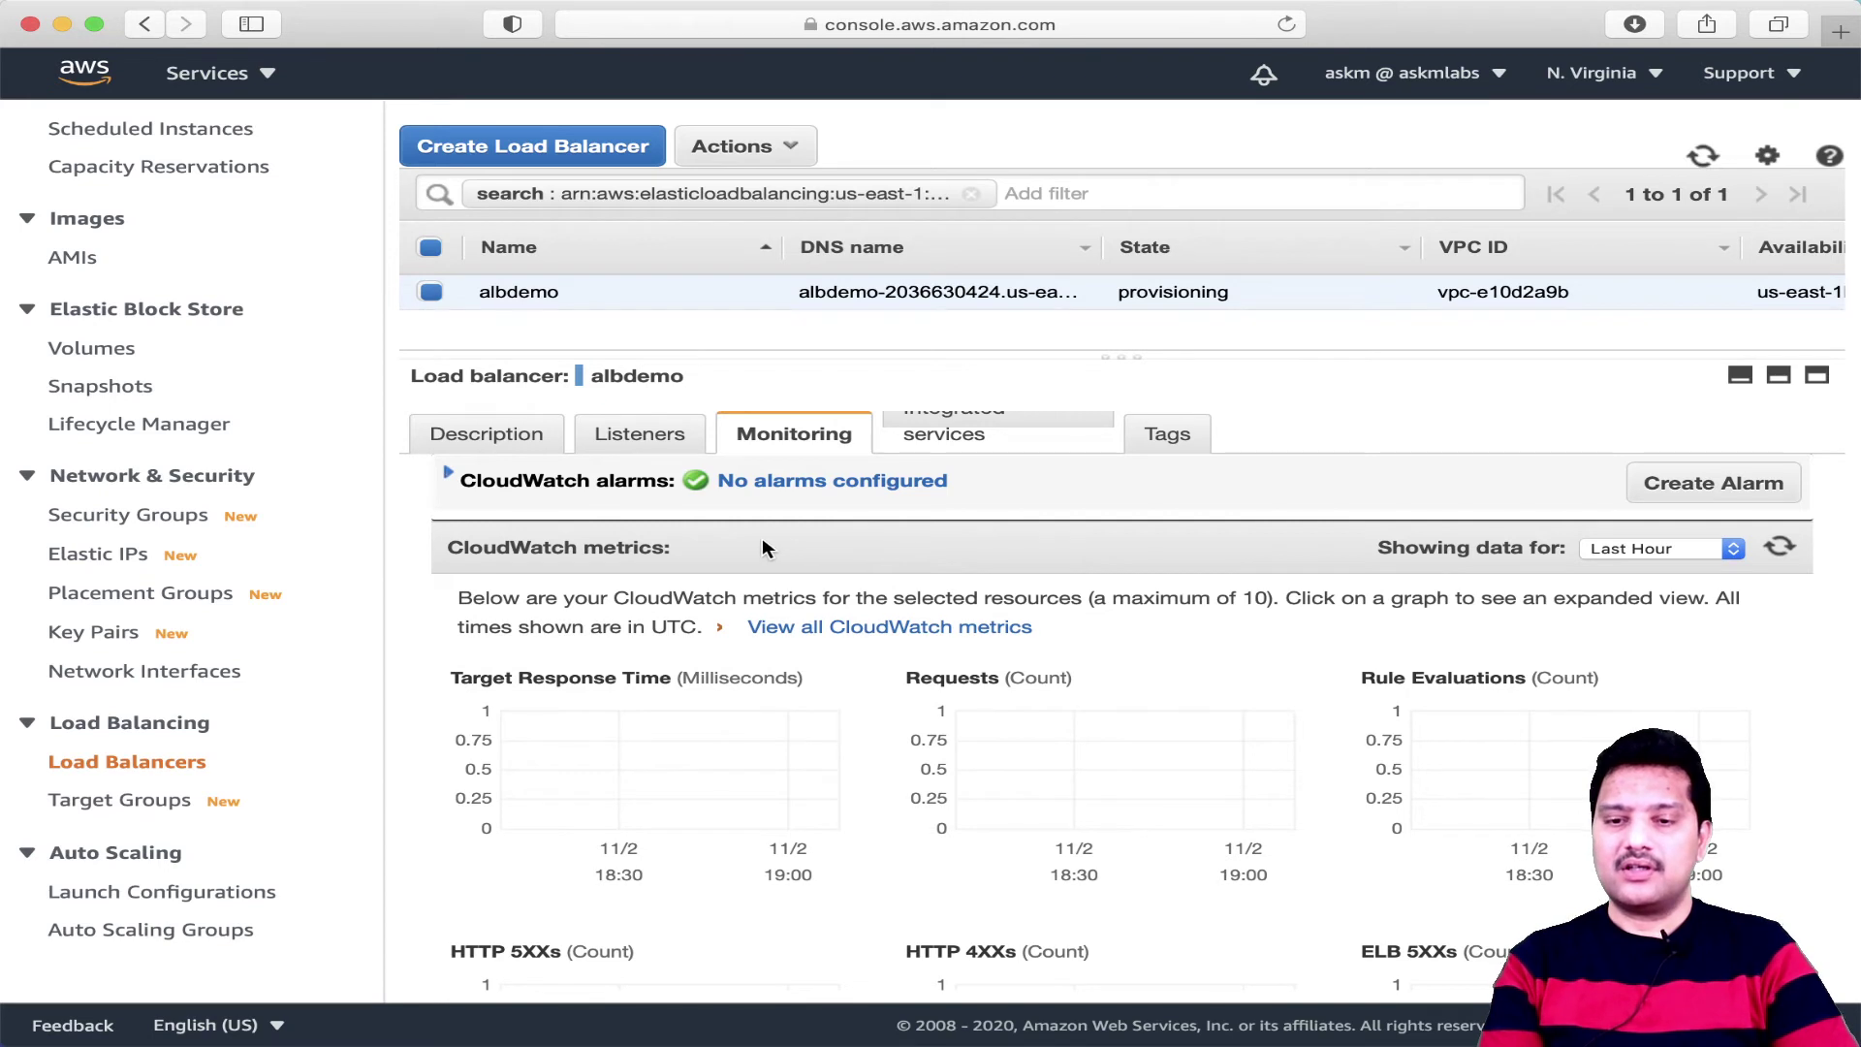
left_click(656, 445)
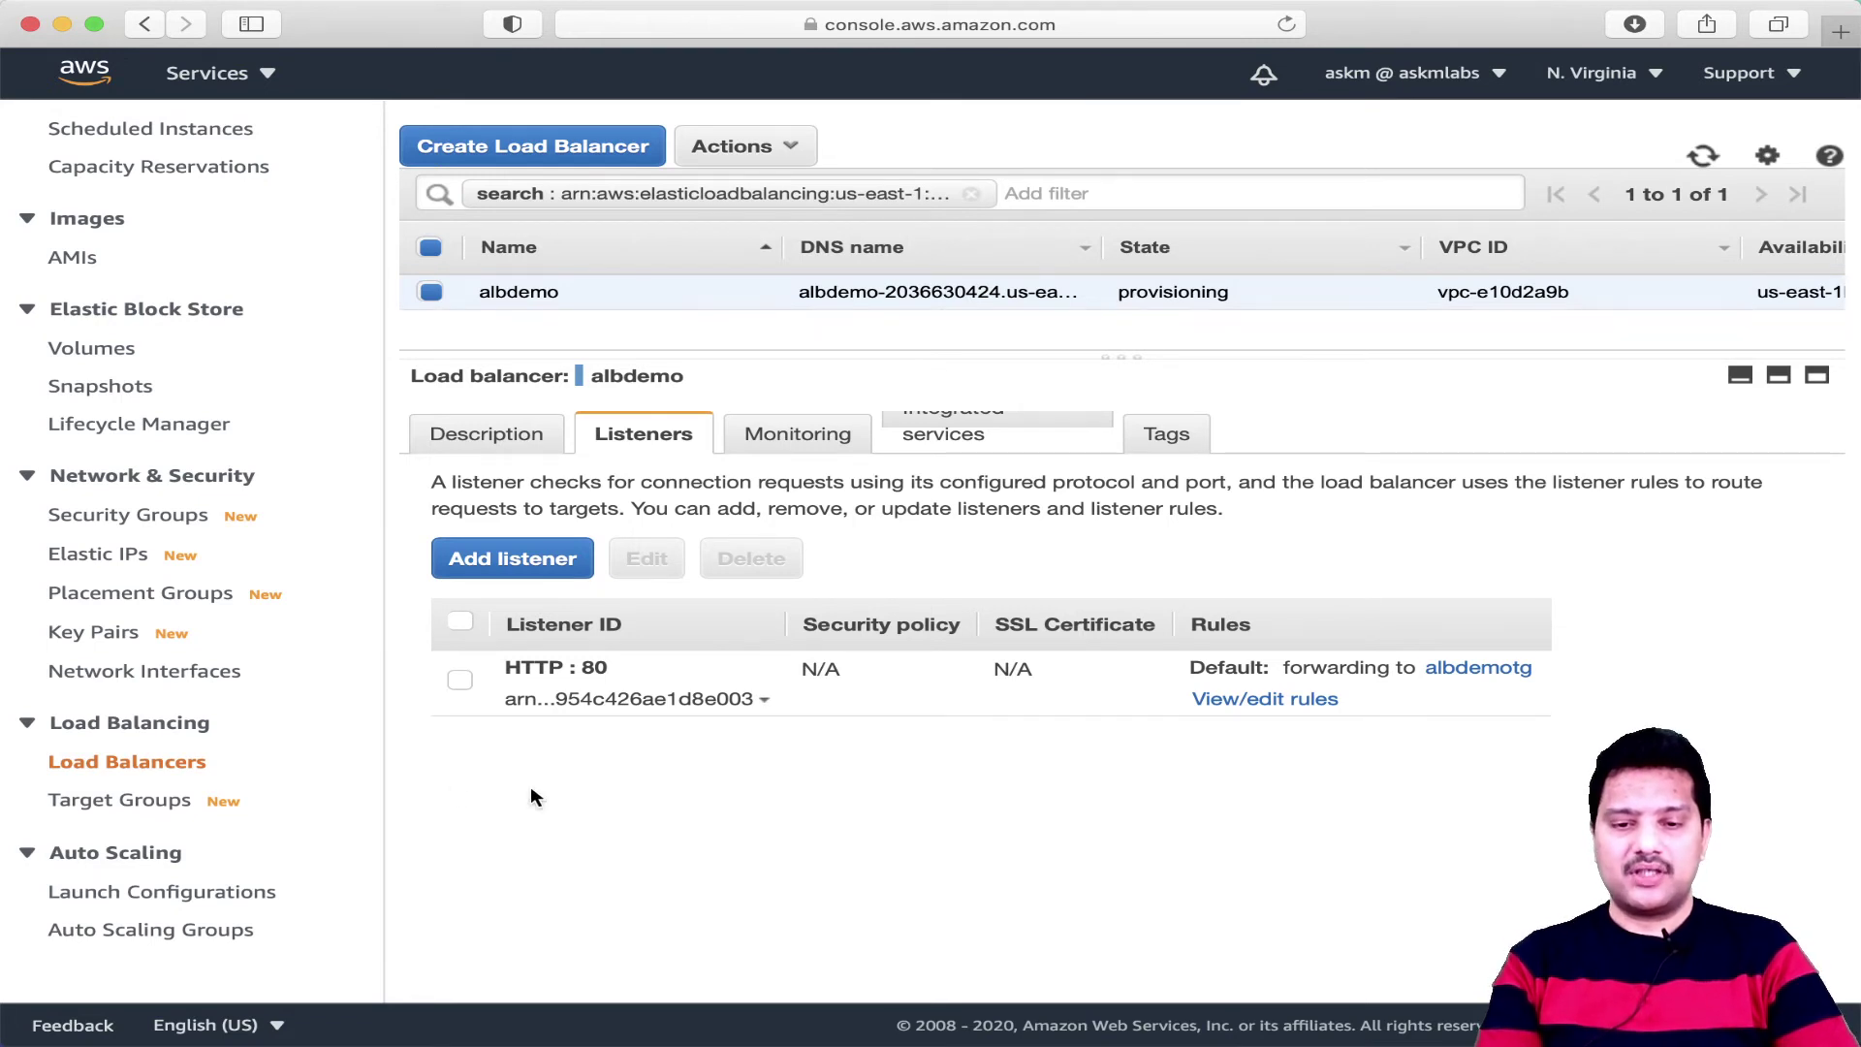
Open the albdemotg target group and examine its basic configuration, health check settings and stickiness attribute.
left_click(172, 807)
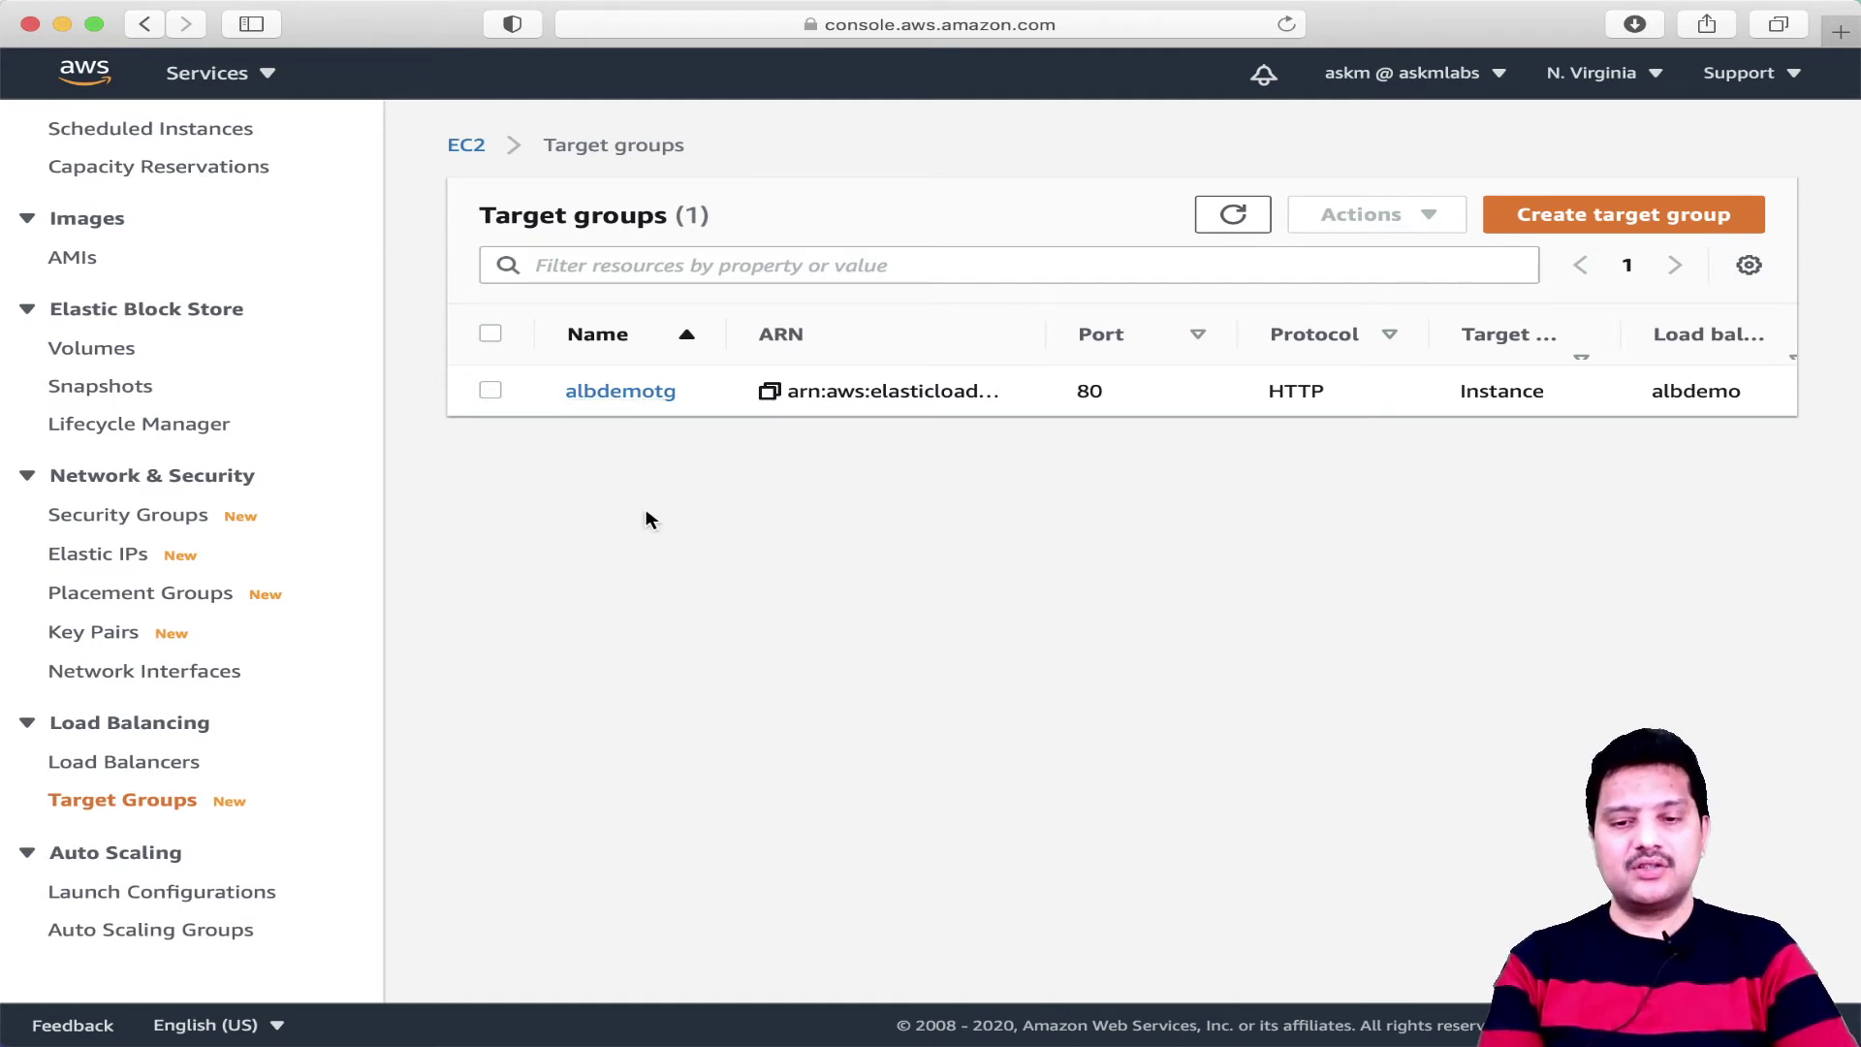
left_click(643, 396)
scroll(639, 389, "down", 5)
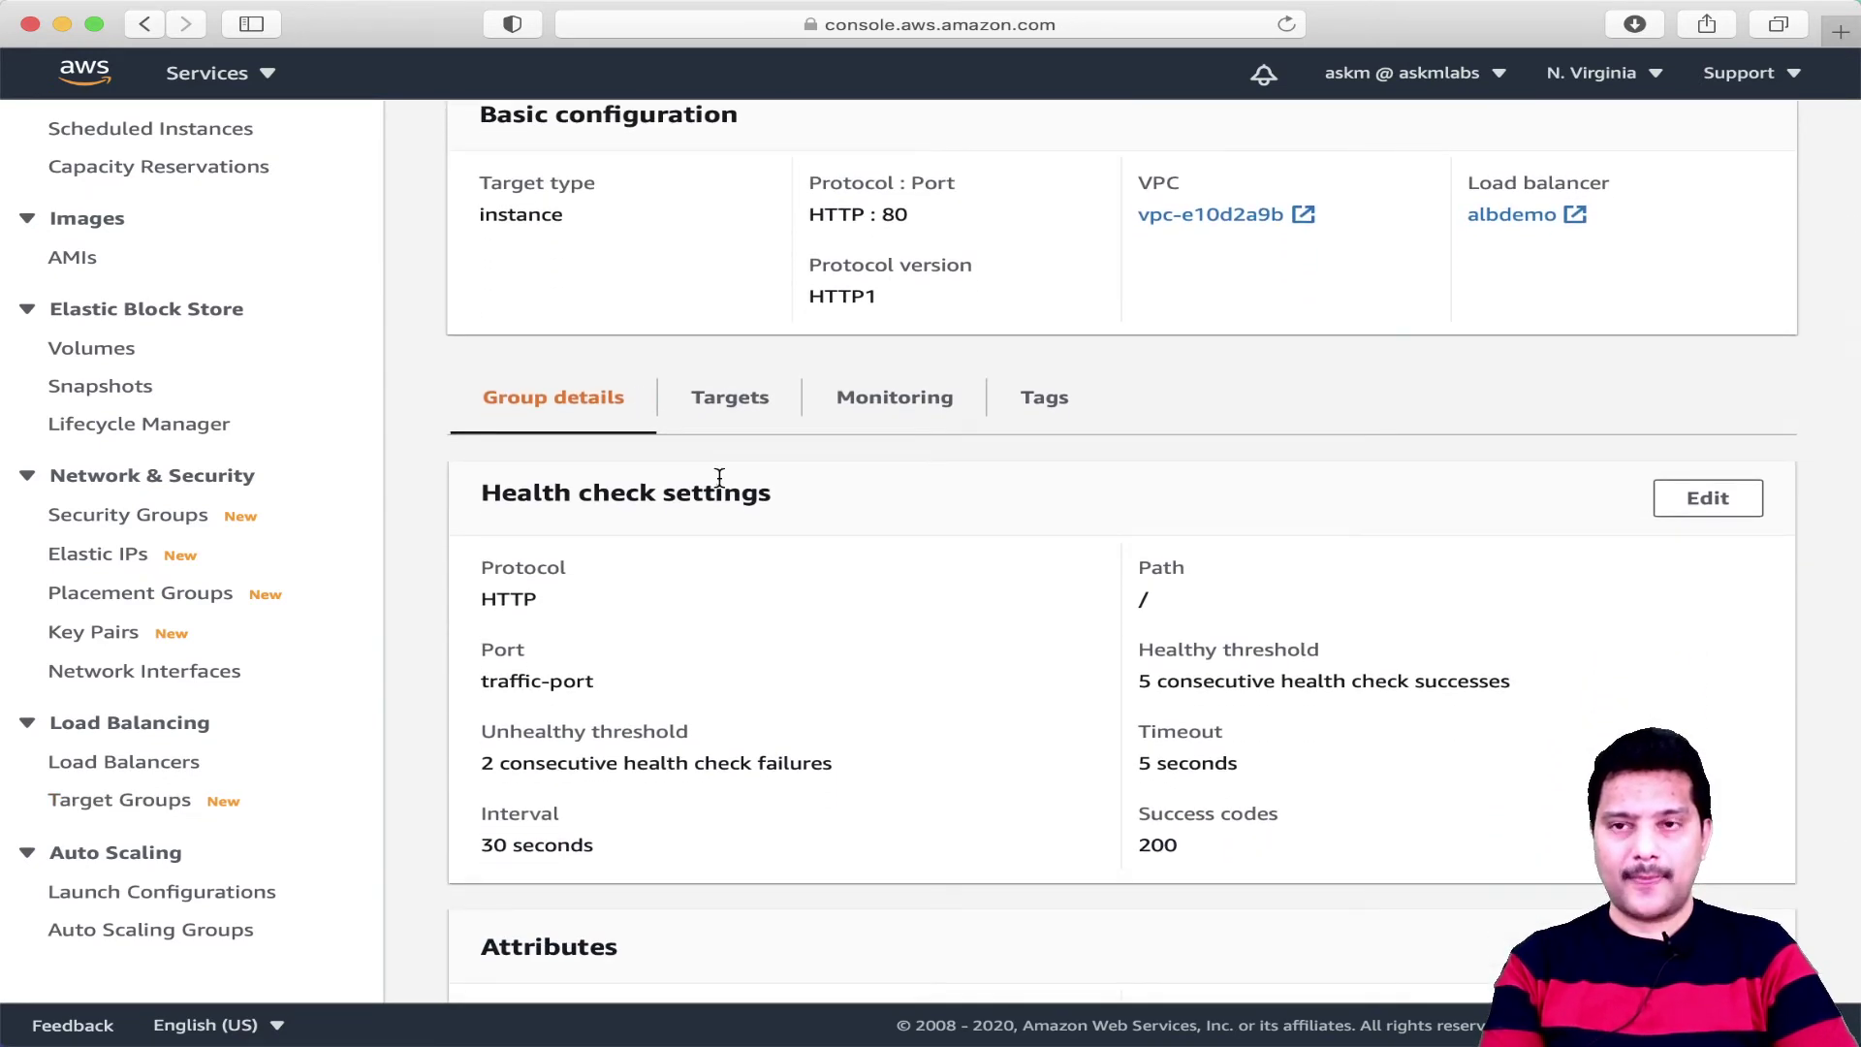
scroll(815, 579, "up", 3)
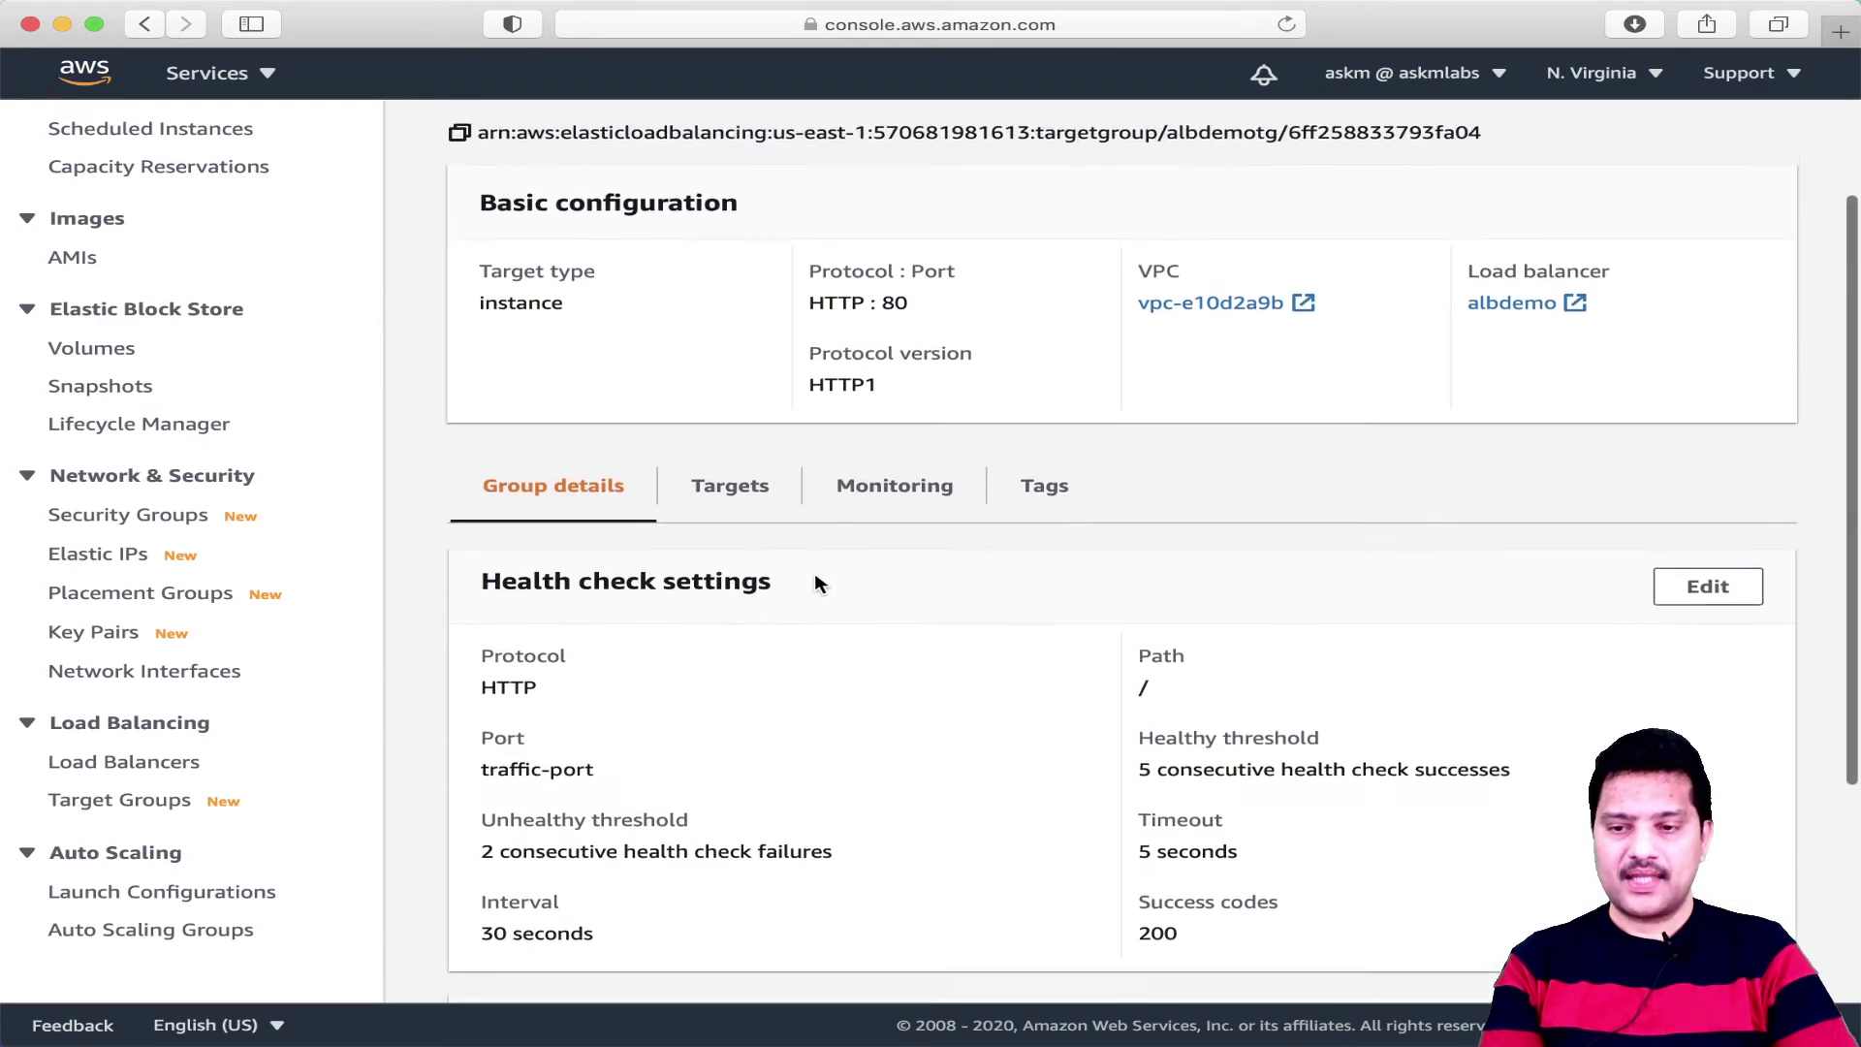
scroll(815, 579, "down", 3)
scroll(814, 581, "down", 5)
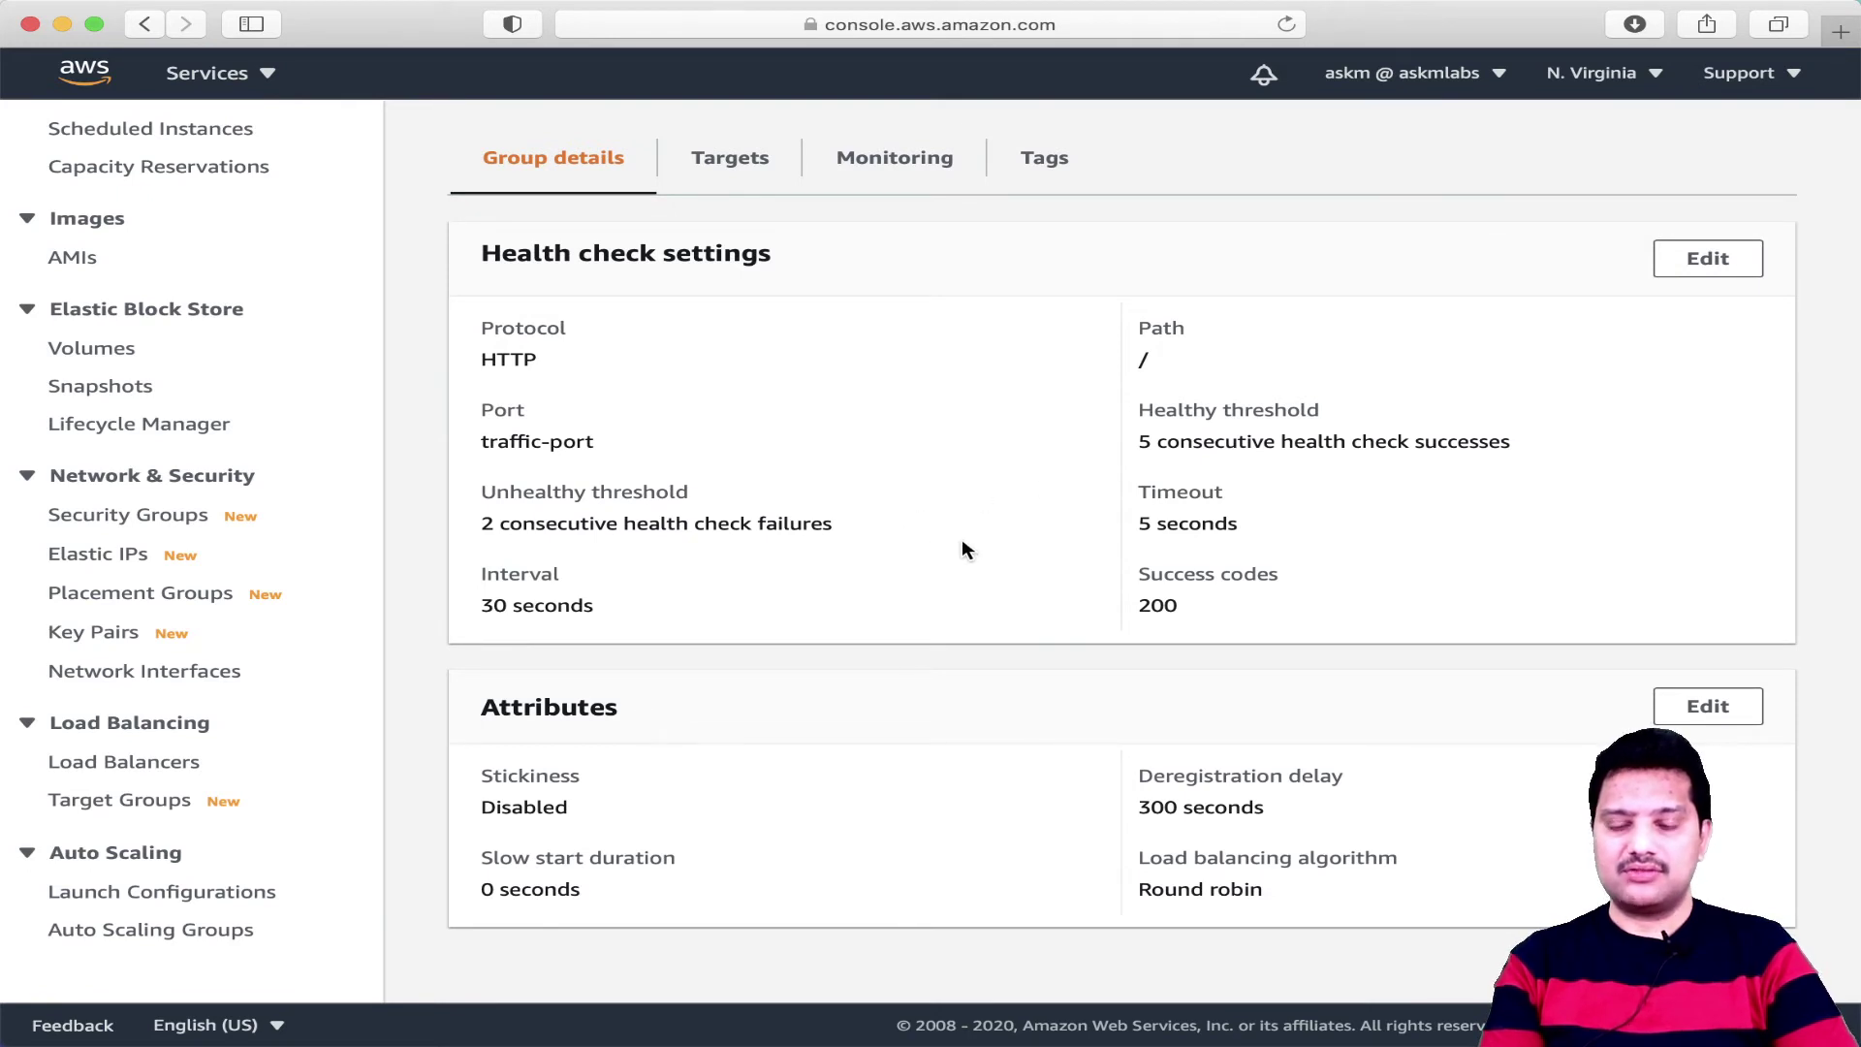
scroll(962, 541, "up", 1)
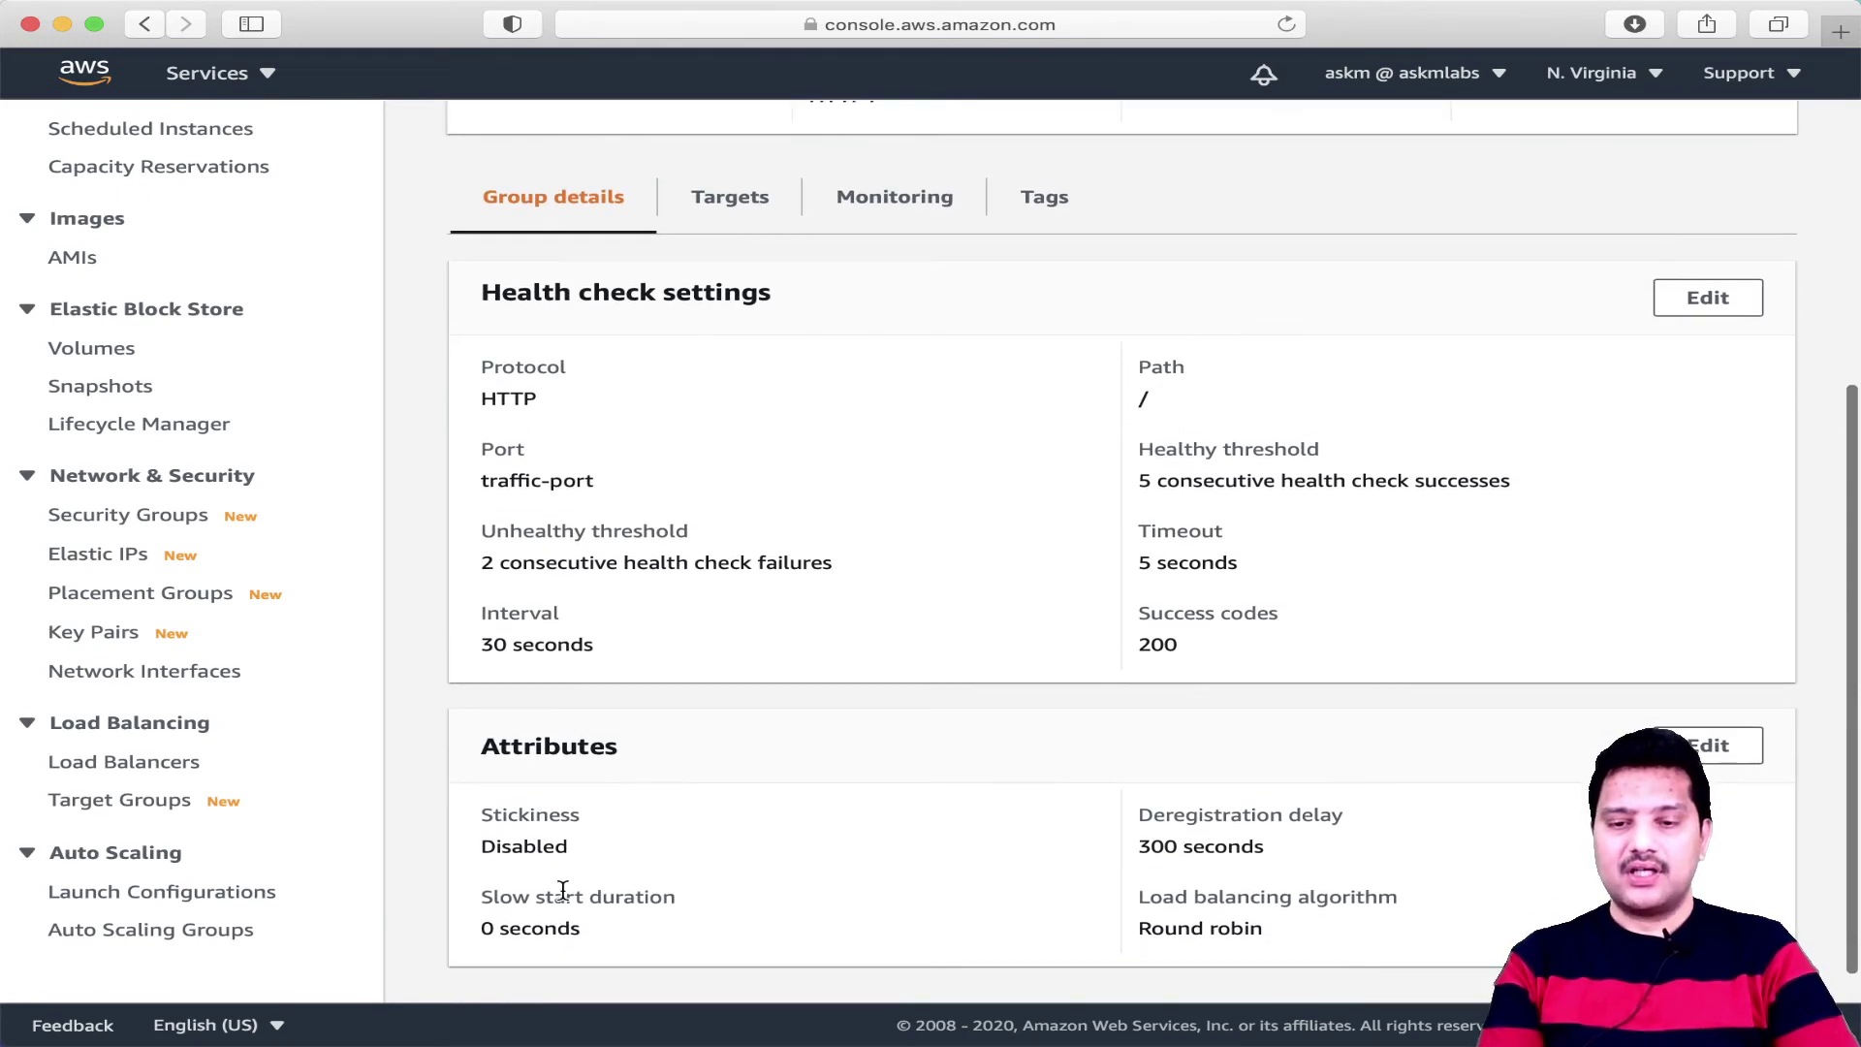
double_click(545, 819)
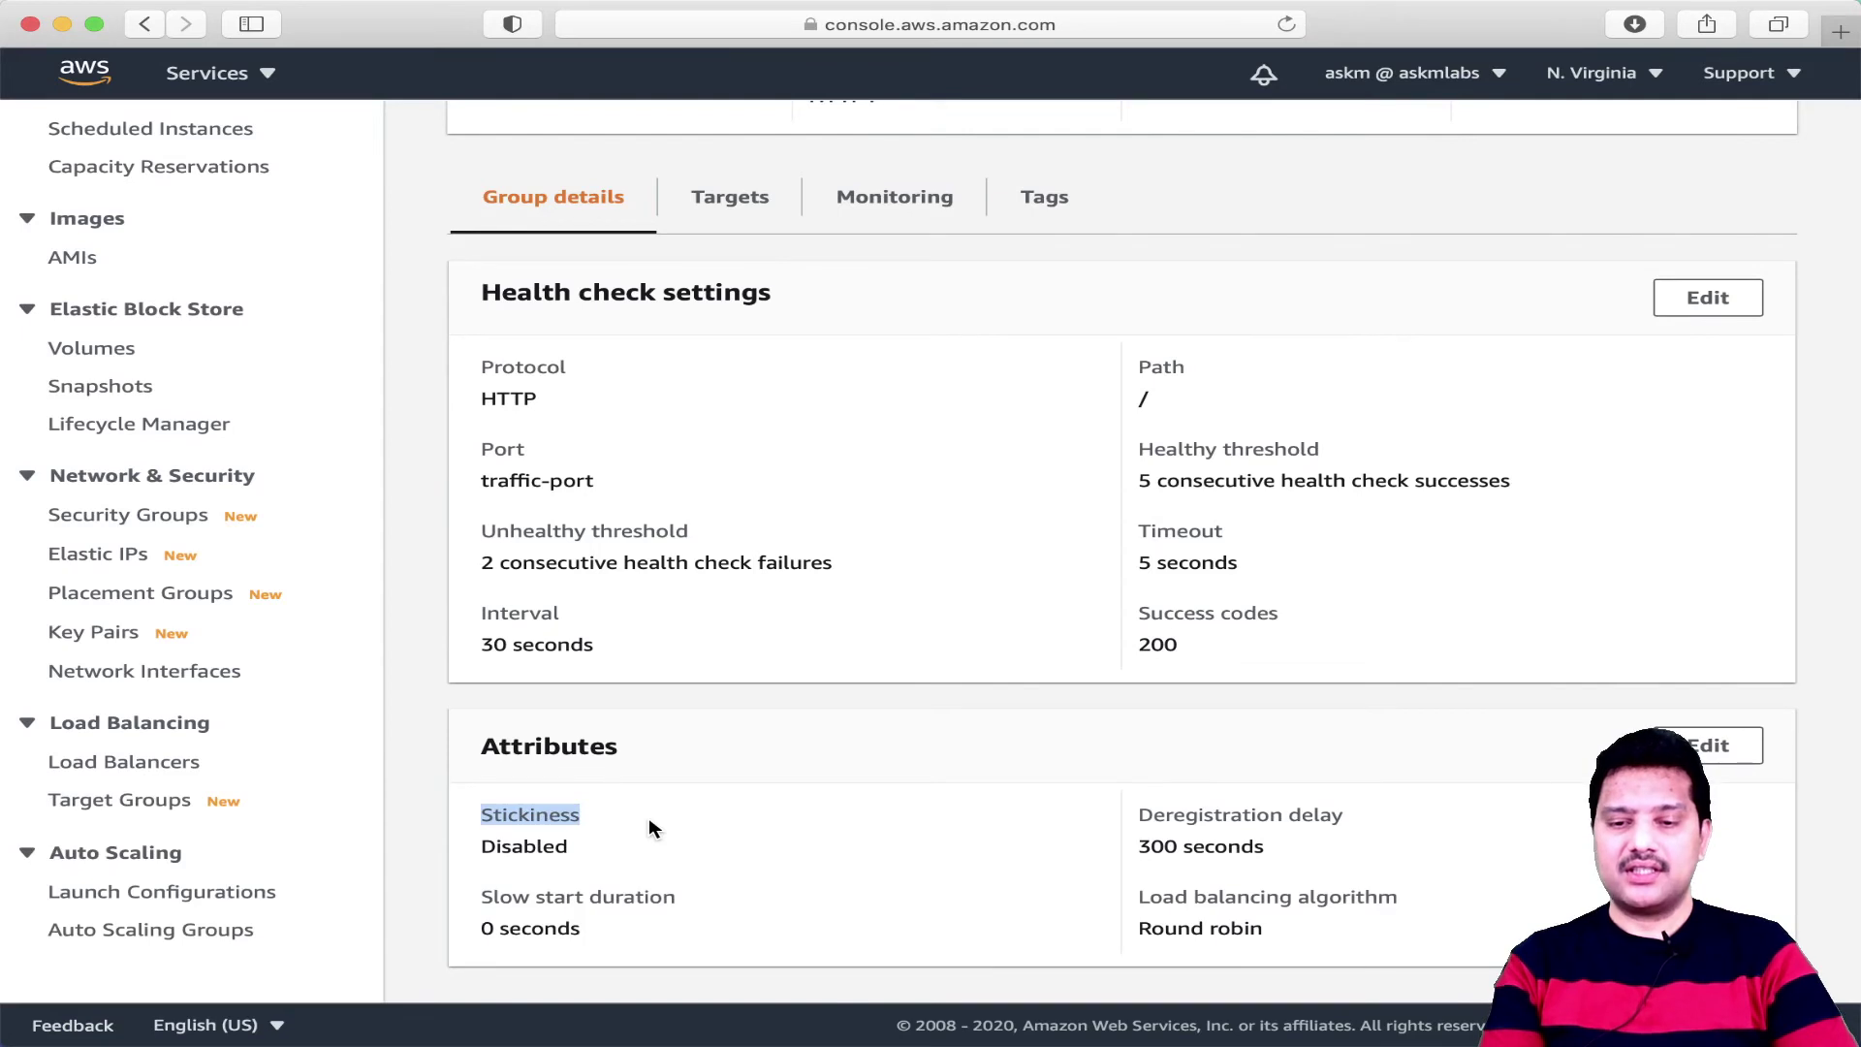
scroll(648, 817, "up", 1)
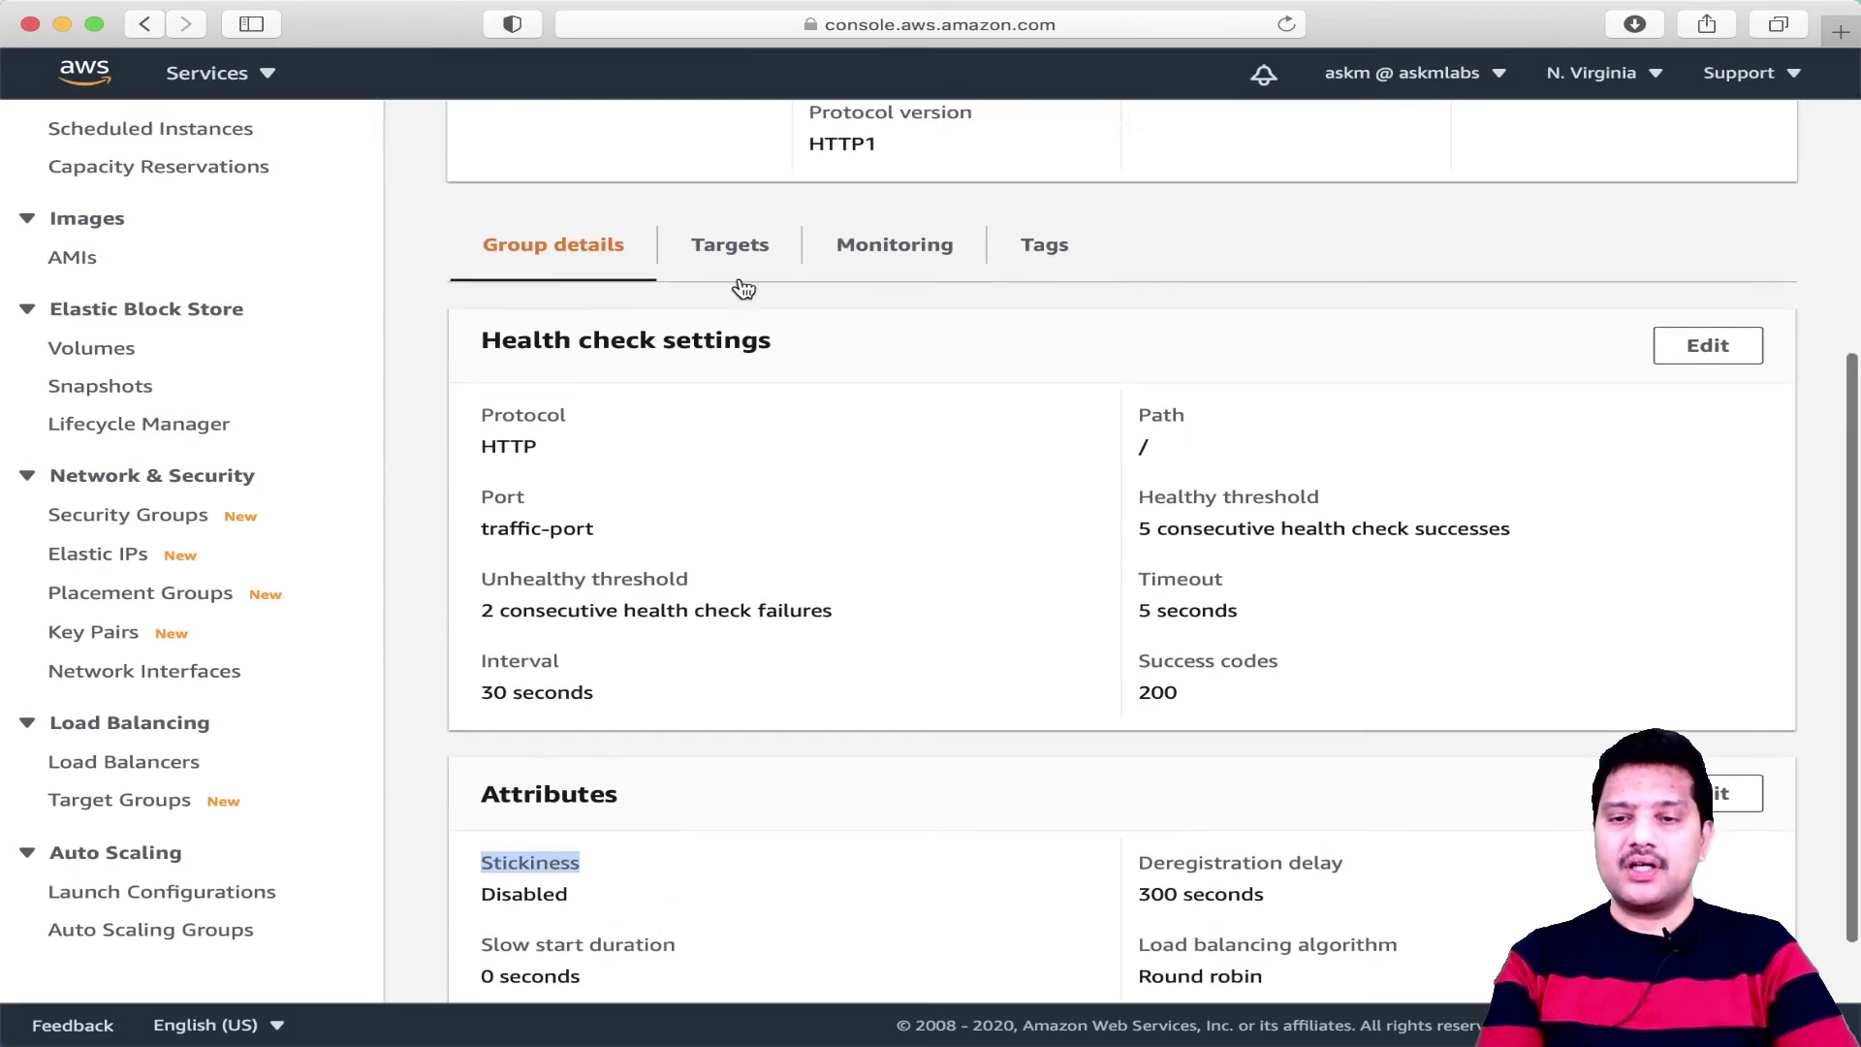
Check the health status of the registered targets albdemo1a and albdemo1b in albdemotg.
left_click(735, 243)
scroll(624, 518, "down", 1)
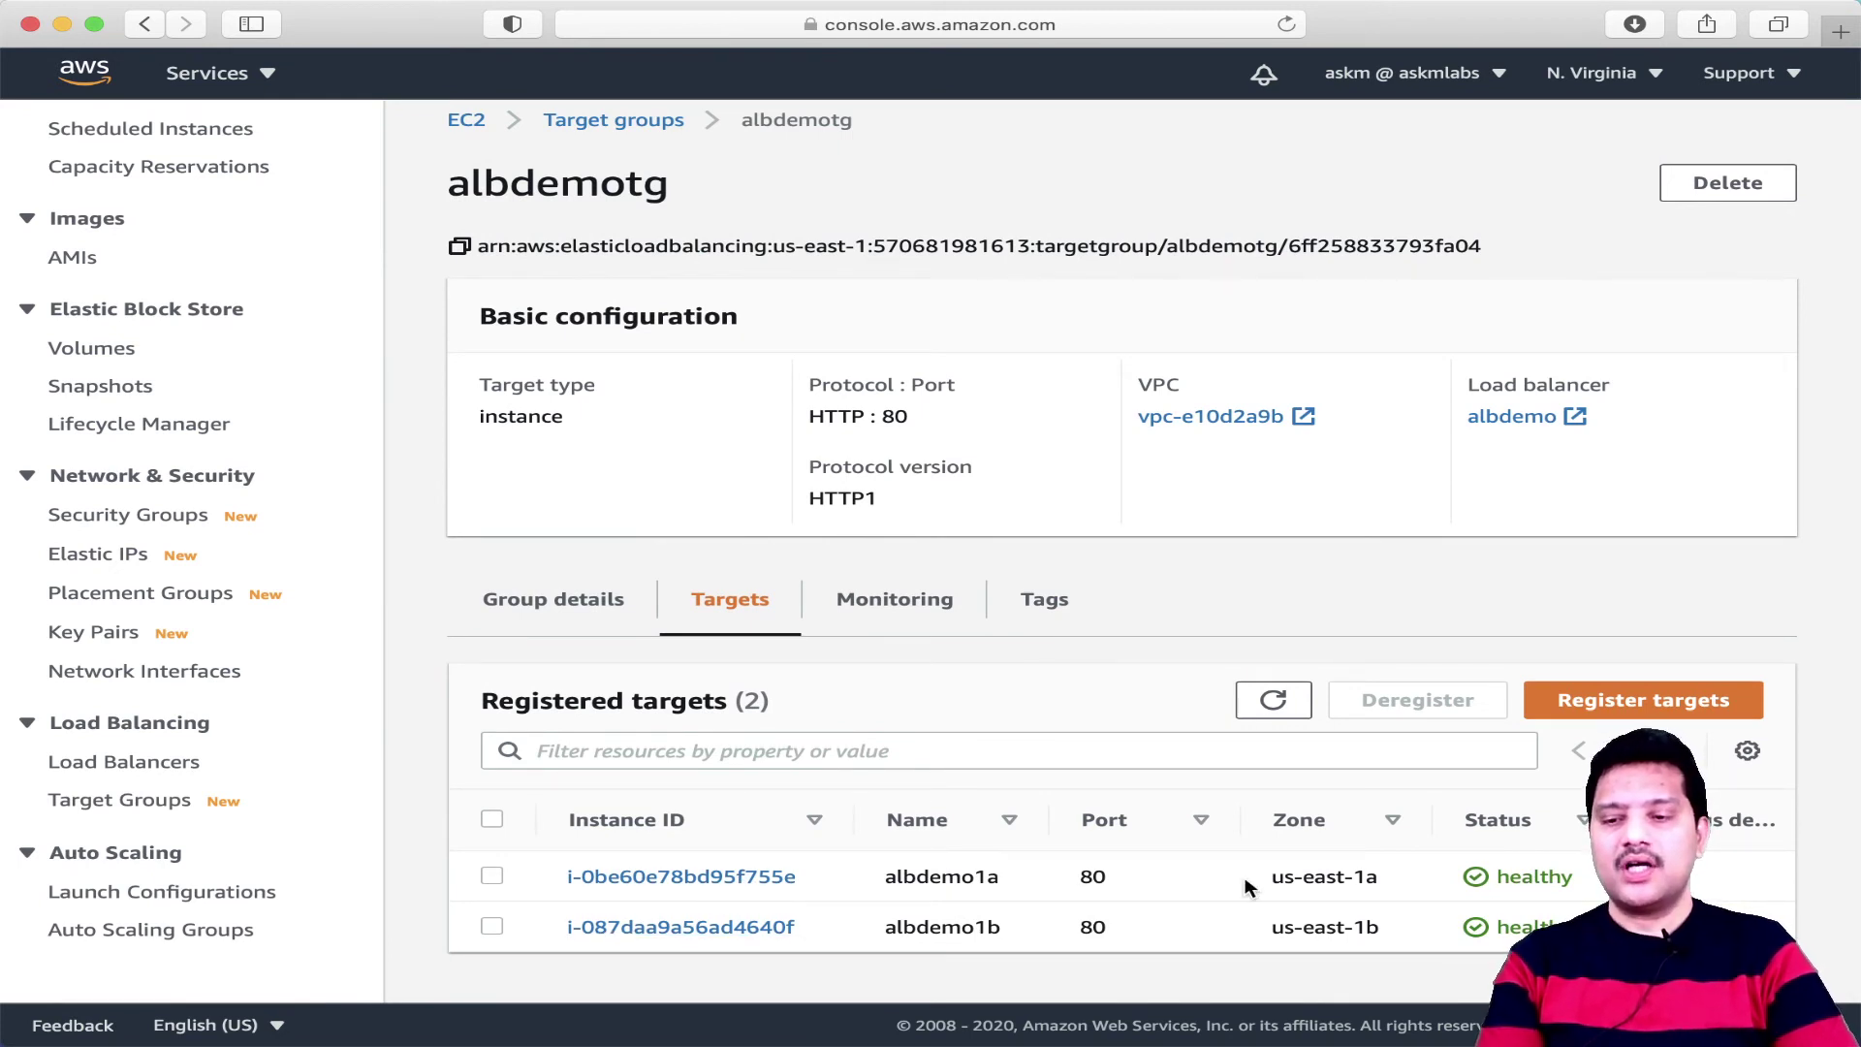
double_click(1512, 878)
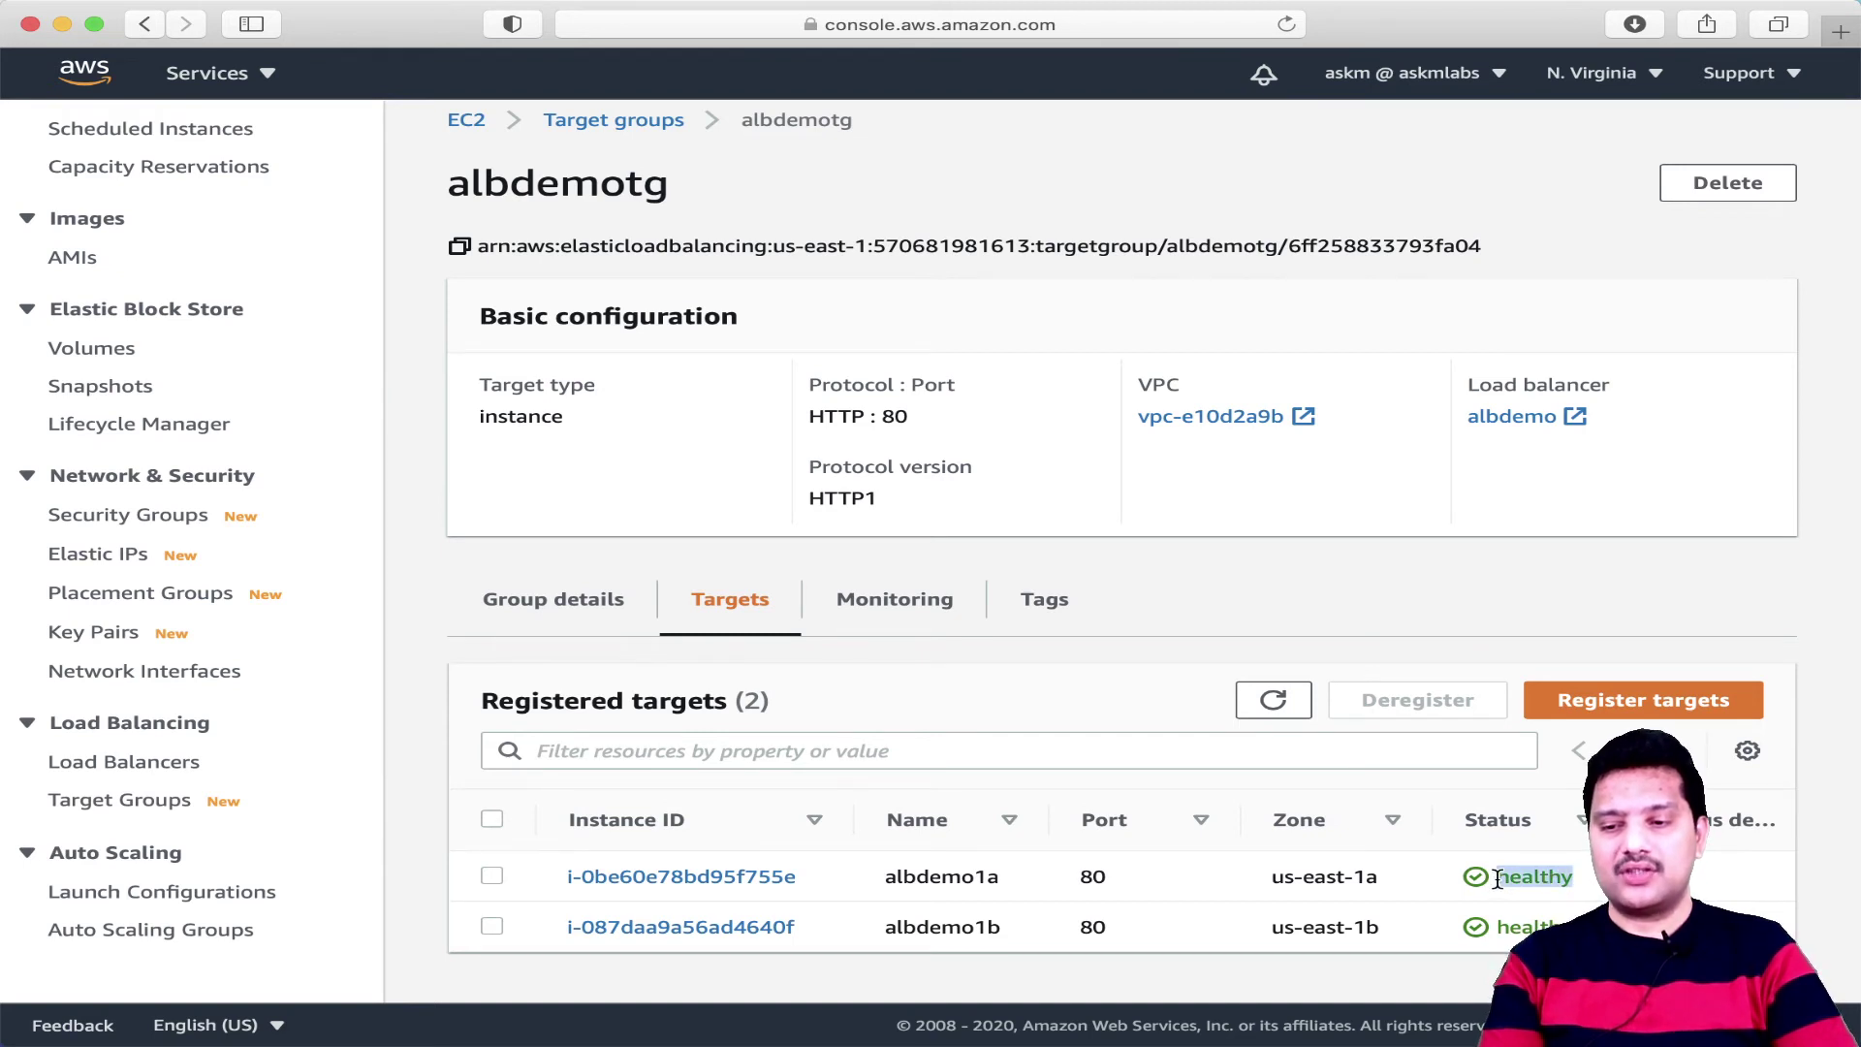
double_click(1512, 928)
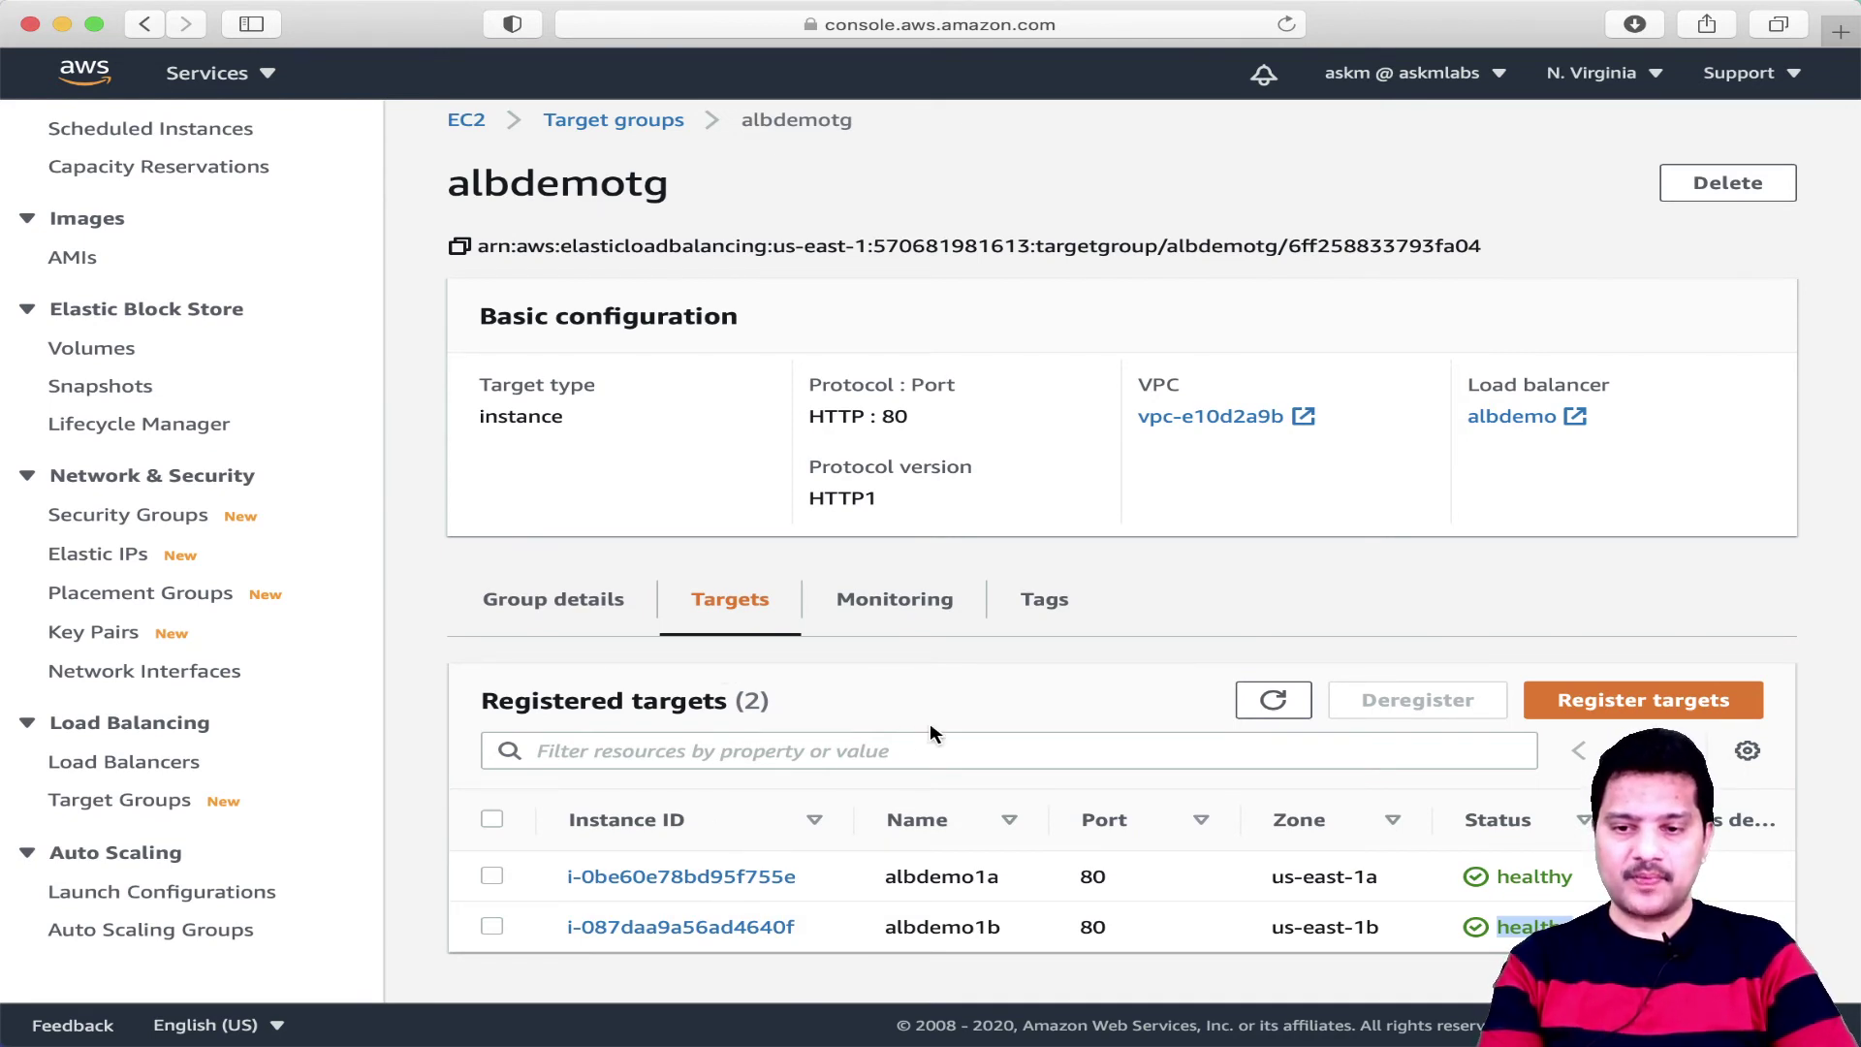
scroll(979, 678, "up", 1)
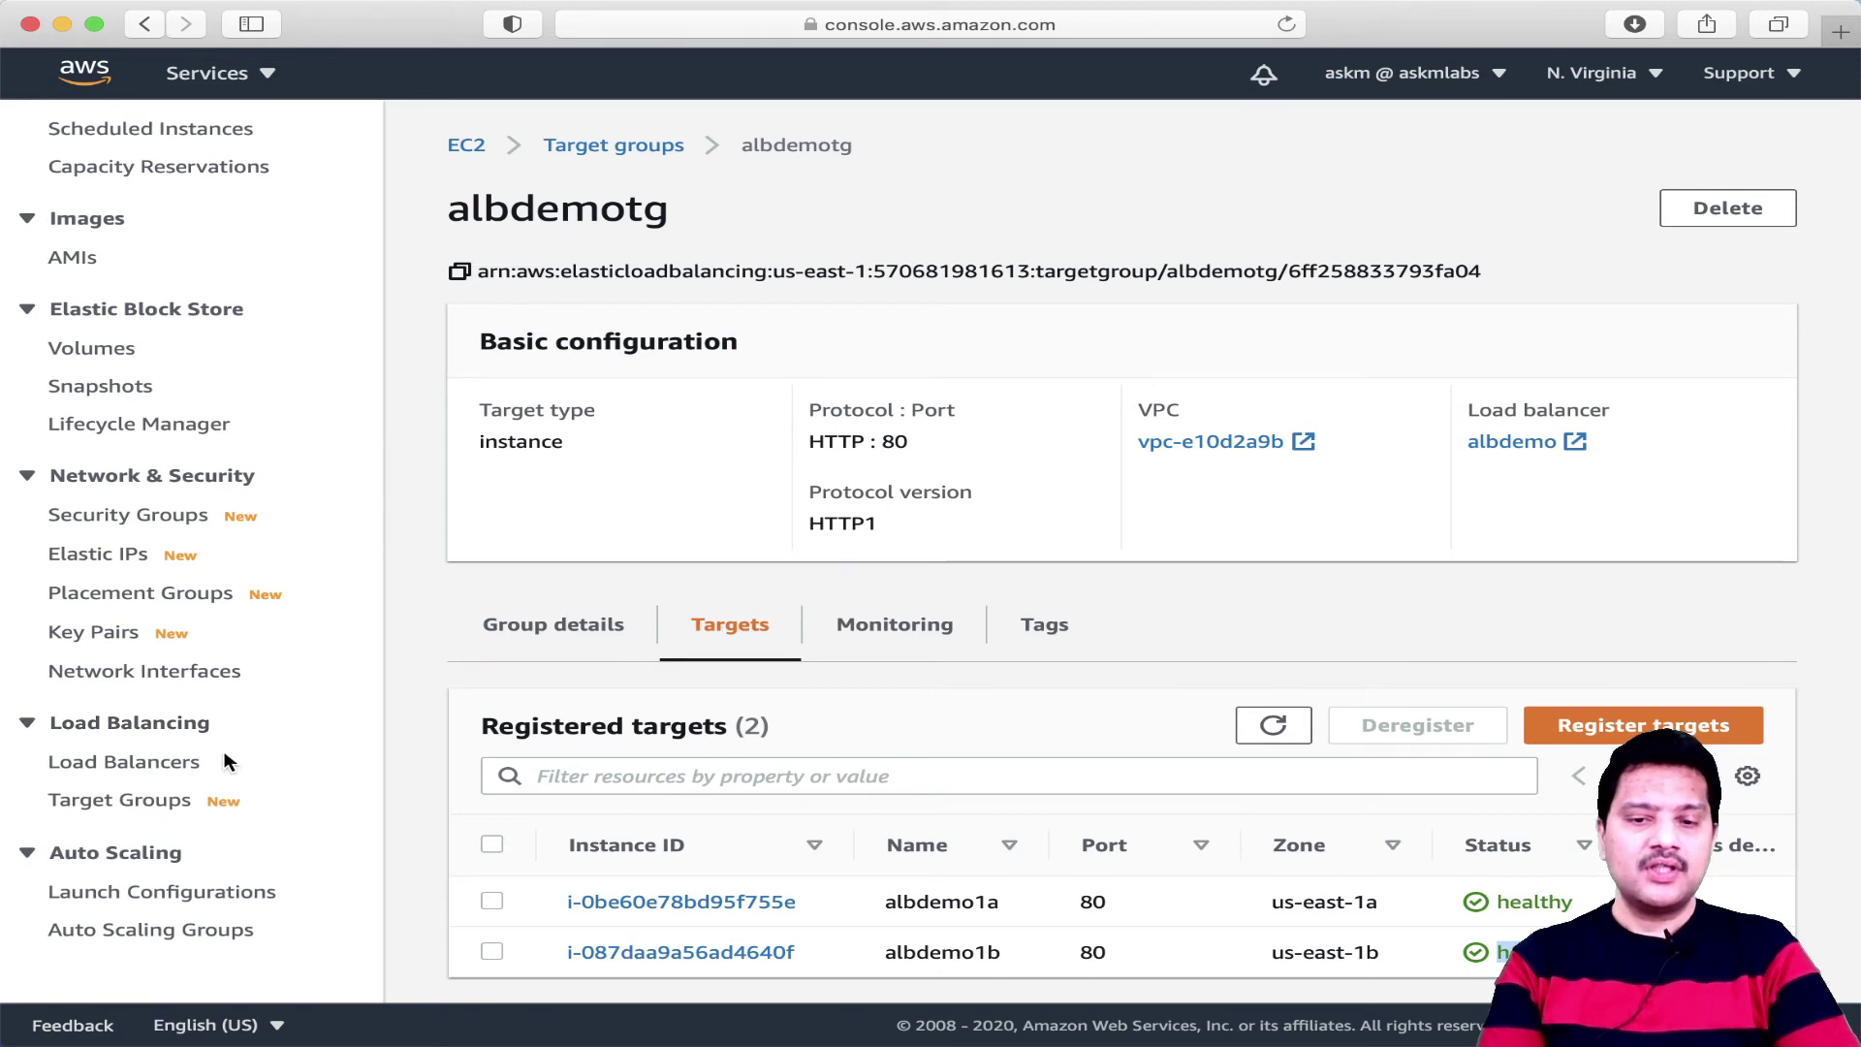
Return to the load balancers list and check the state of albdemo.
left_click(173, 767)
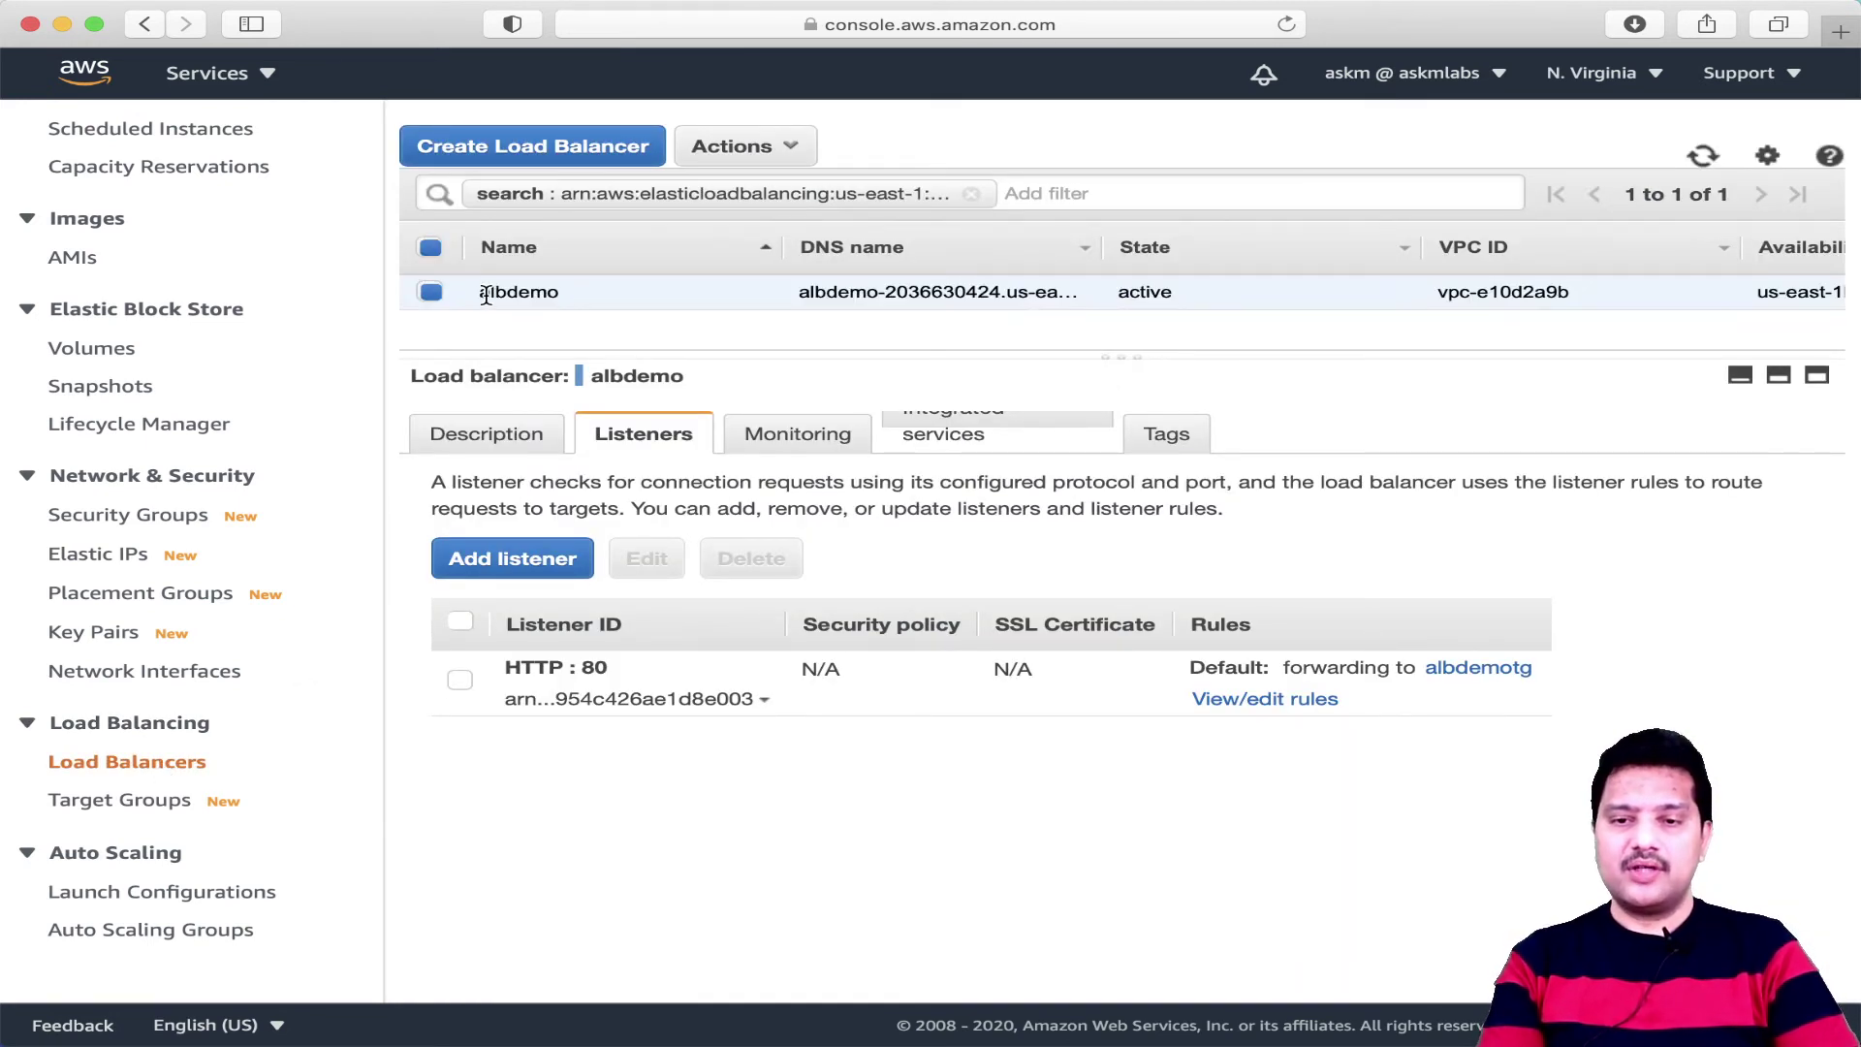
left_click_drag(480, 292, 562, 292)
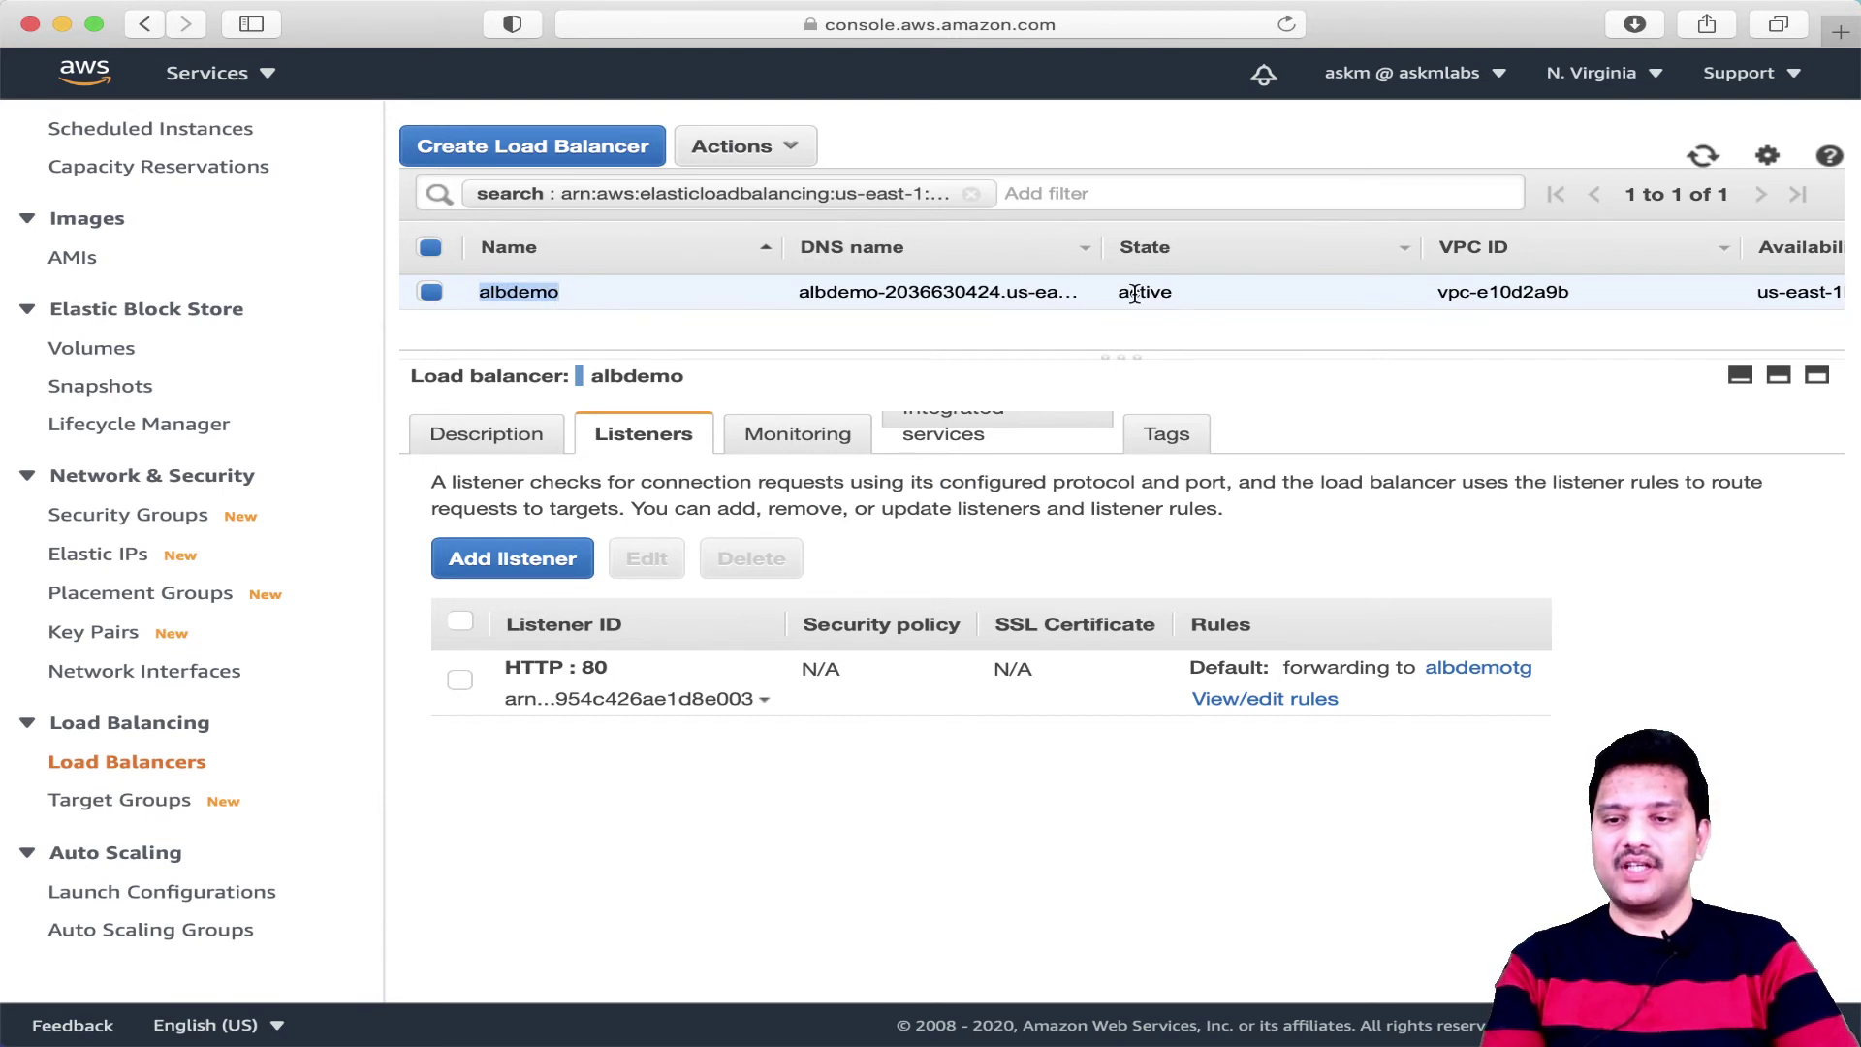
left_click_drag(1117, 291, 1180, 295)
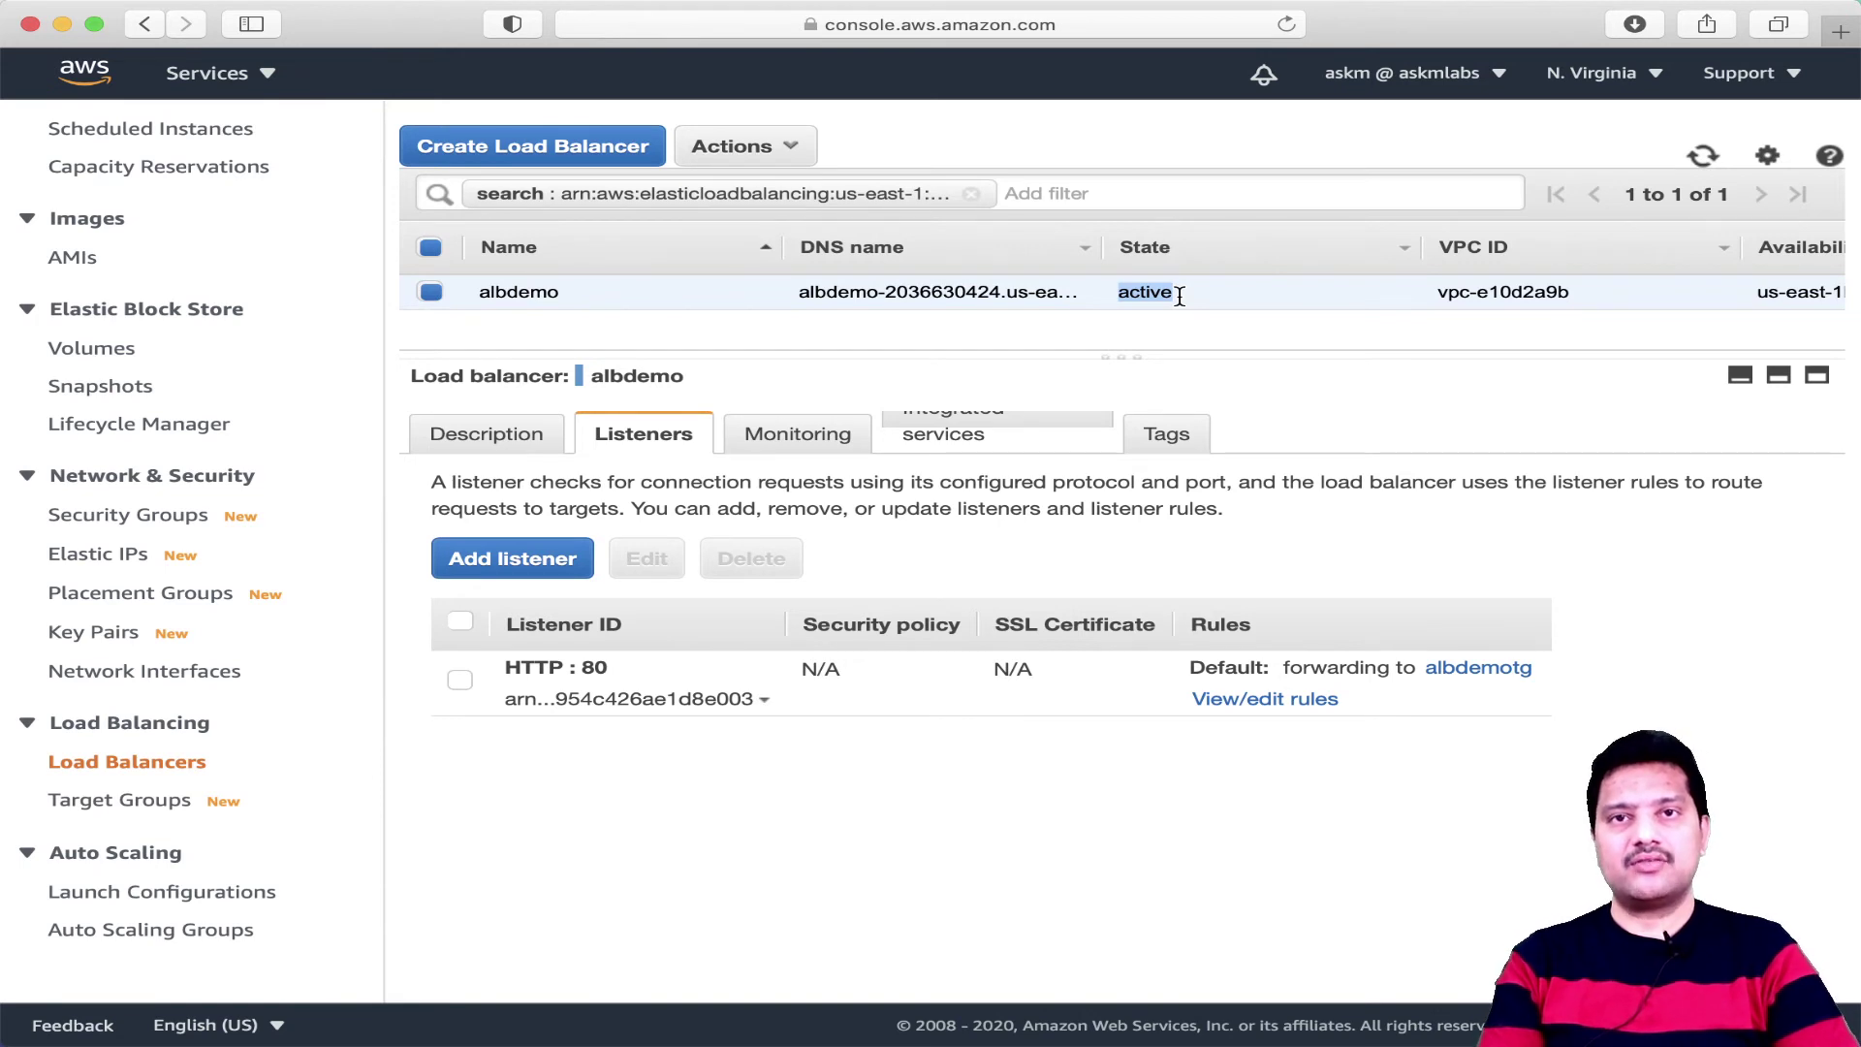
left_click(521, 444)
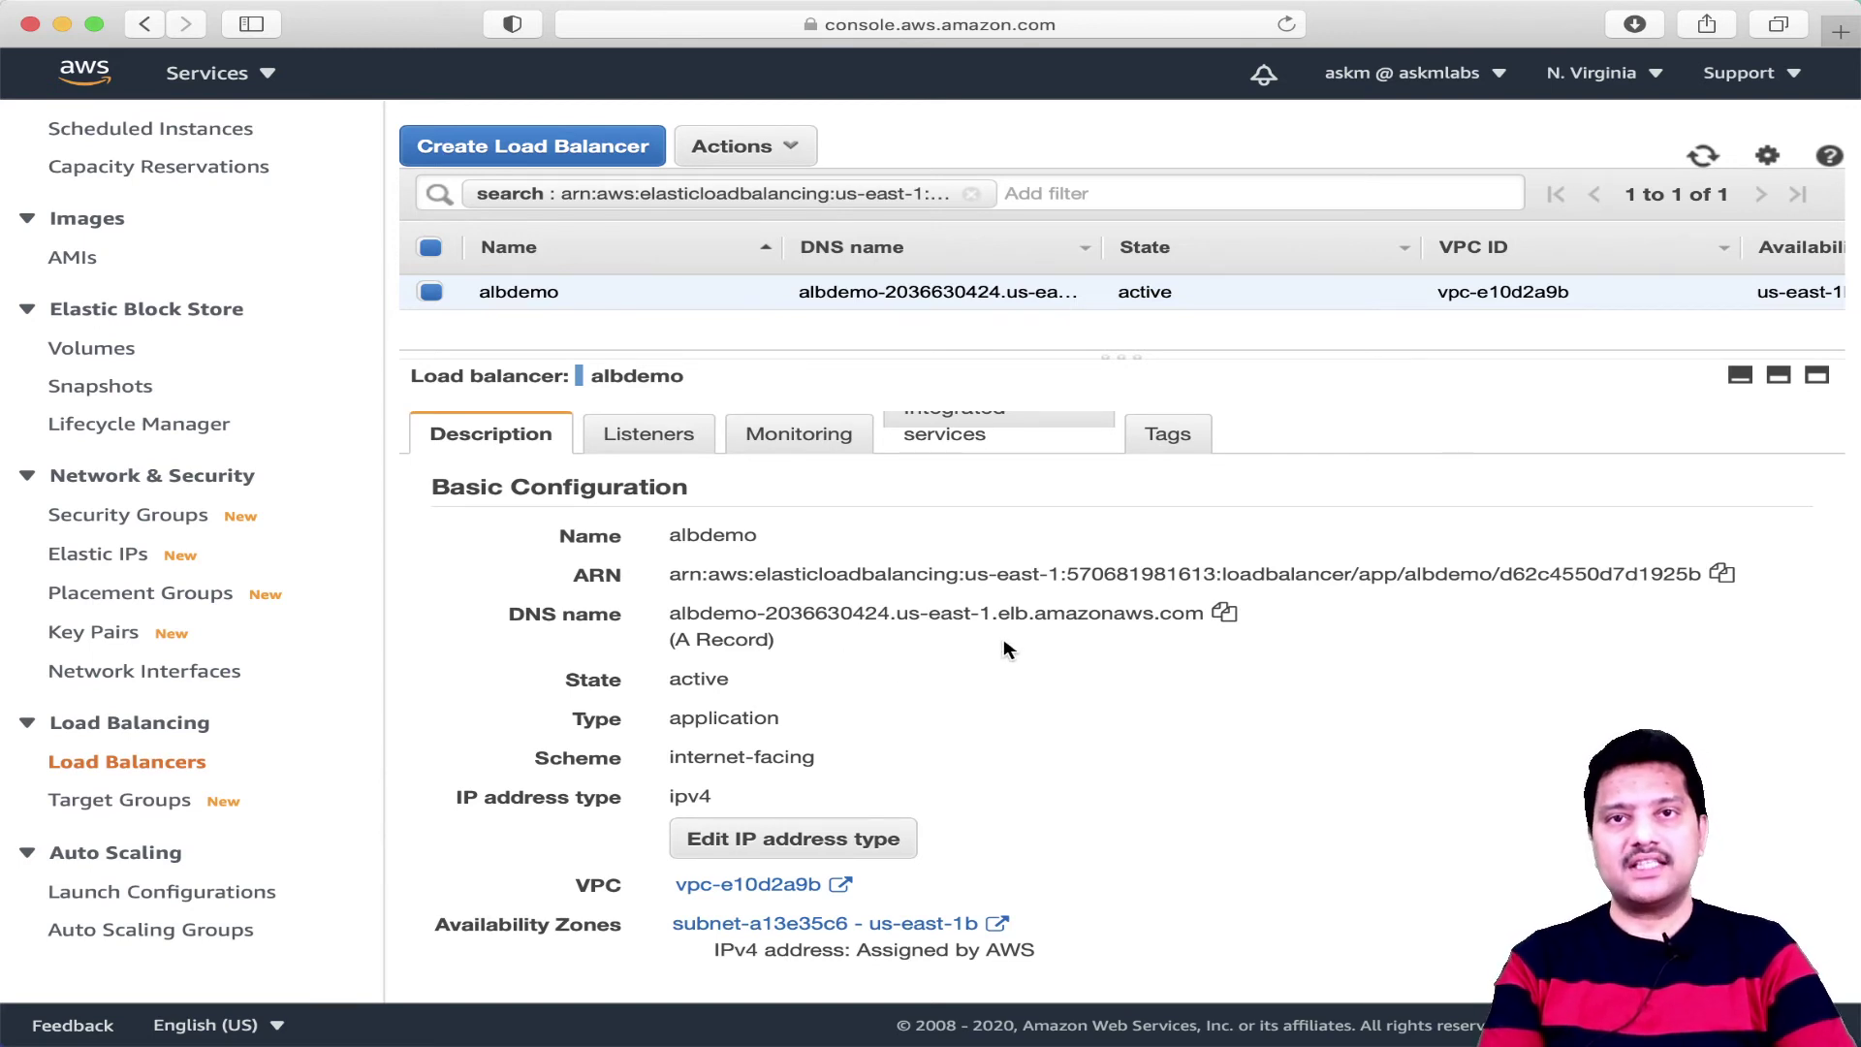
left_click(1227, 615)
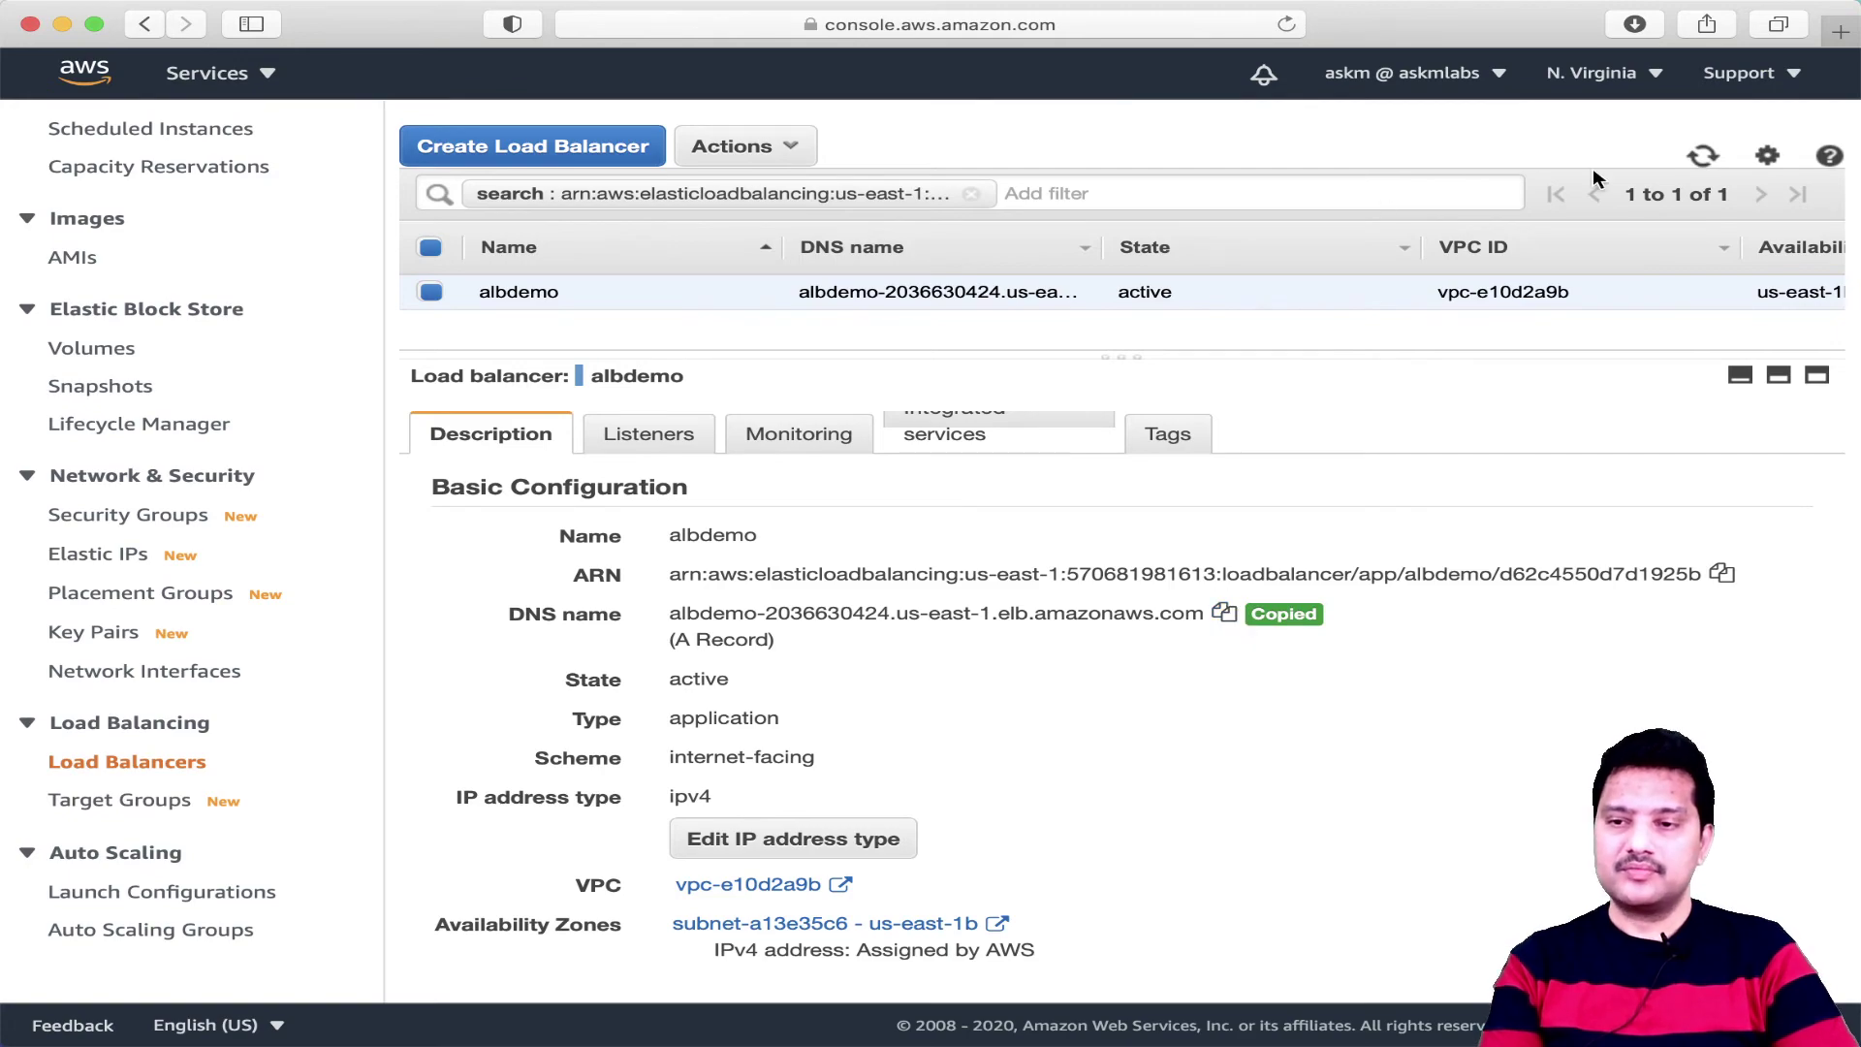
left_click(1840, 32)
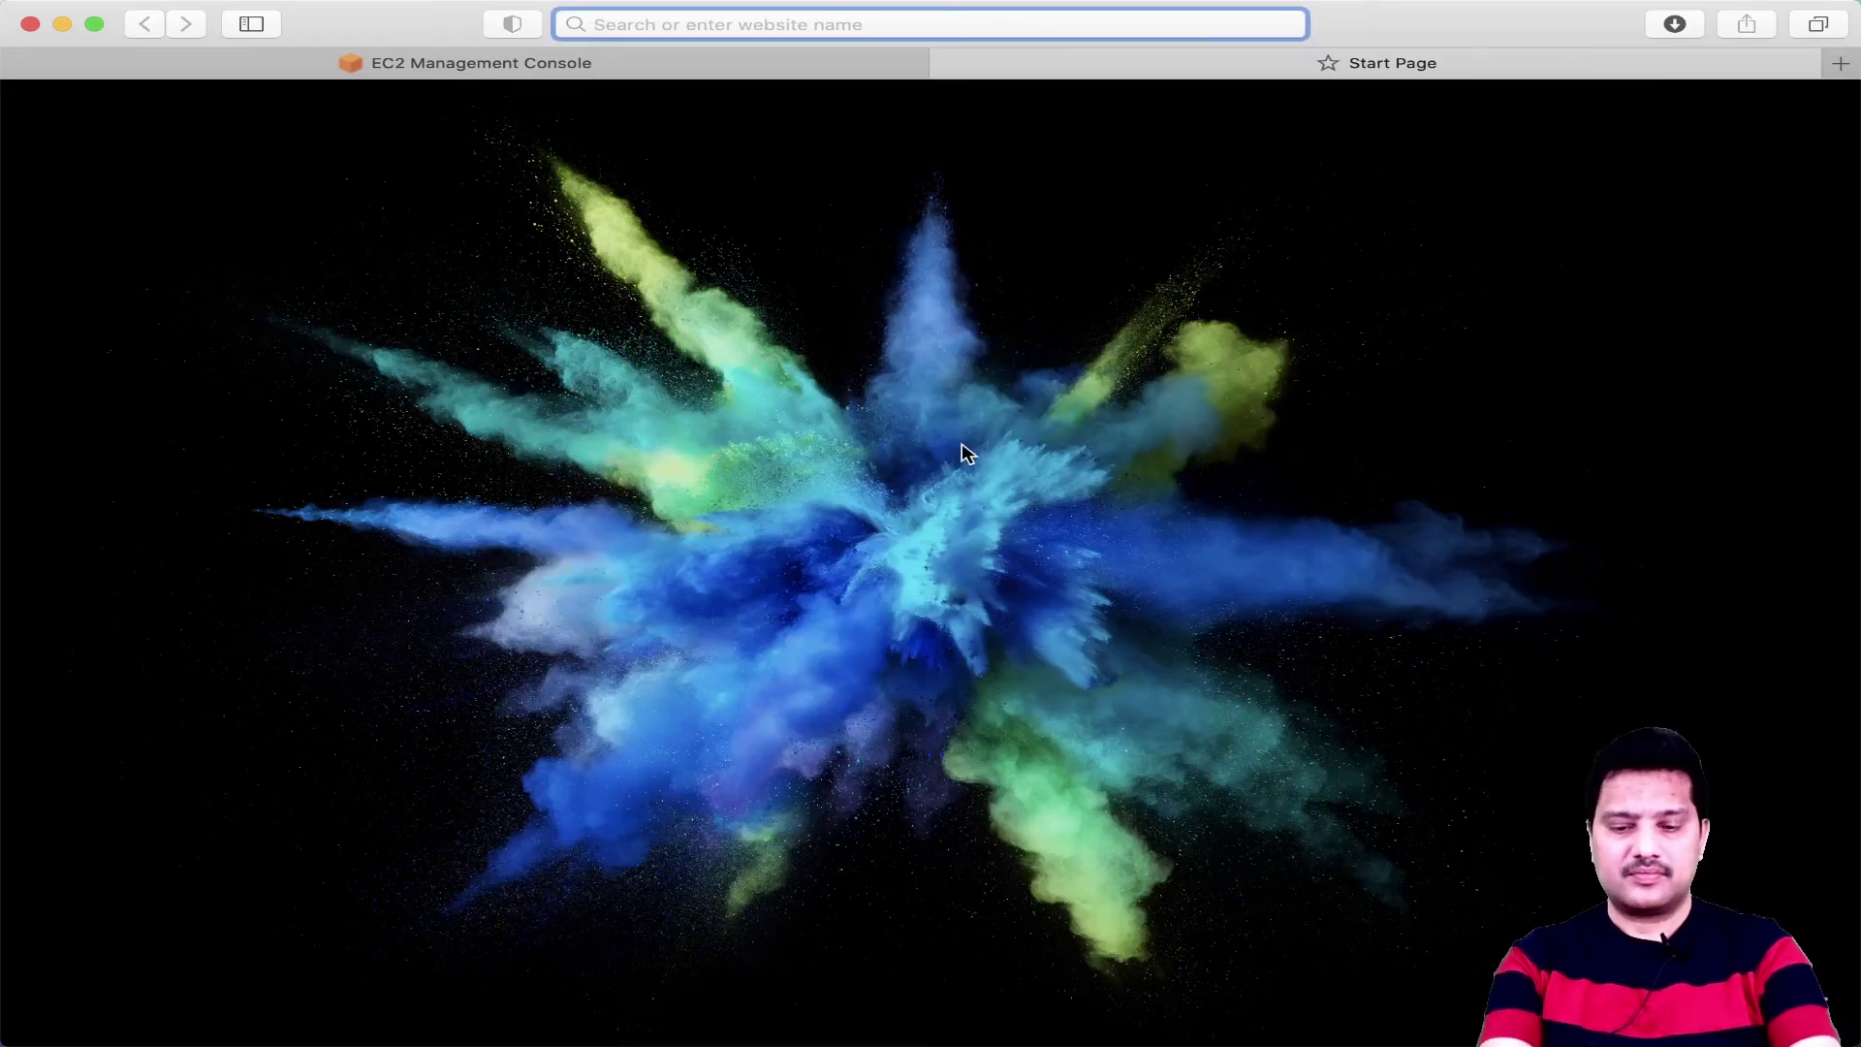
type("http")
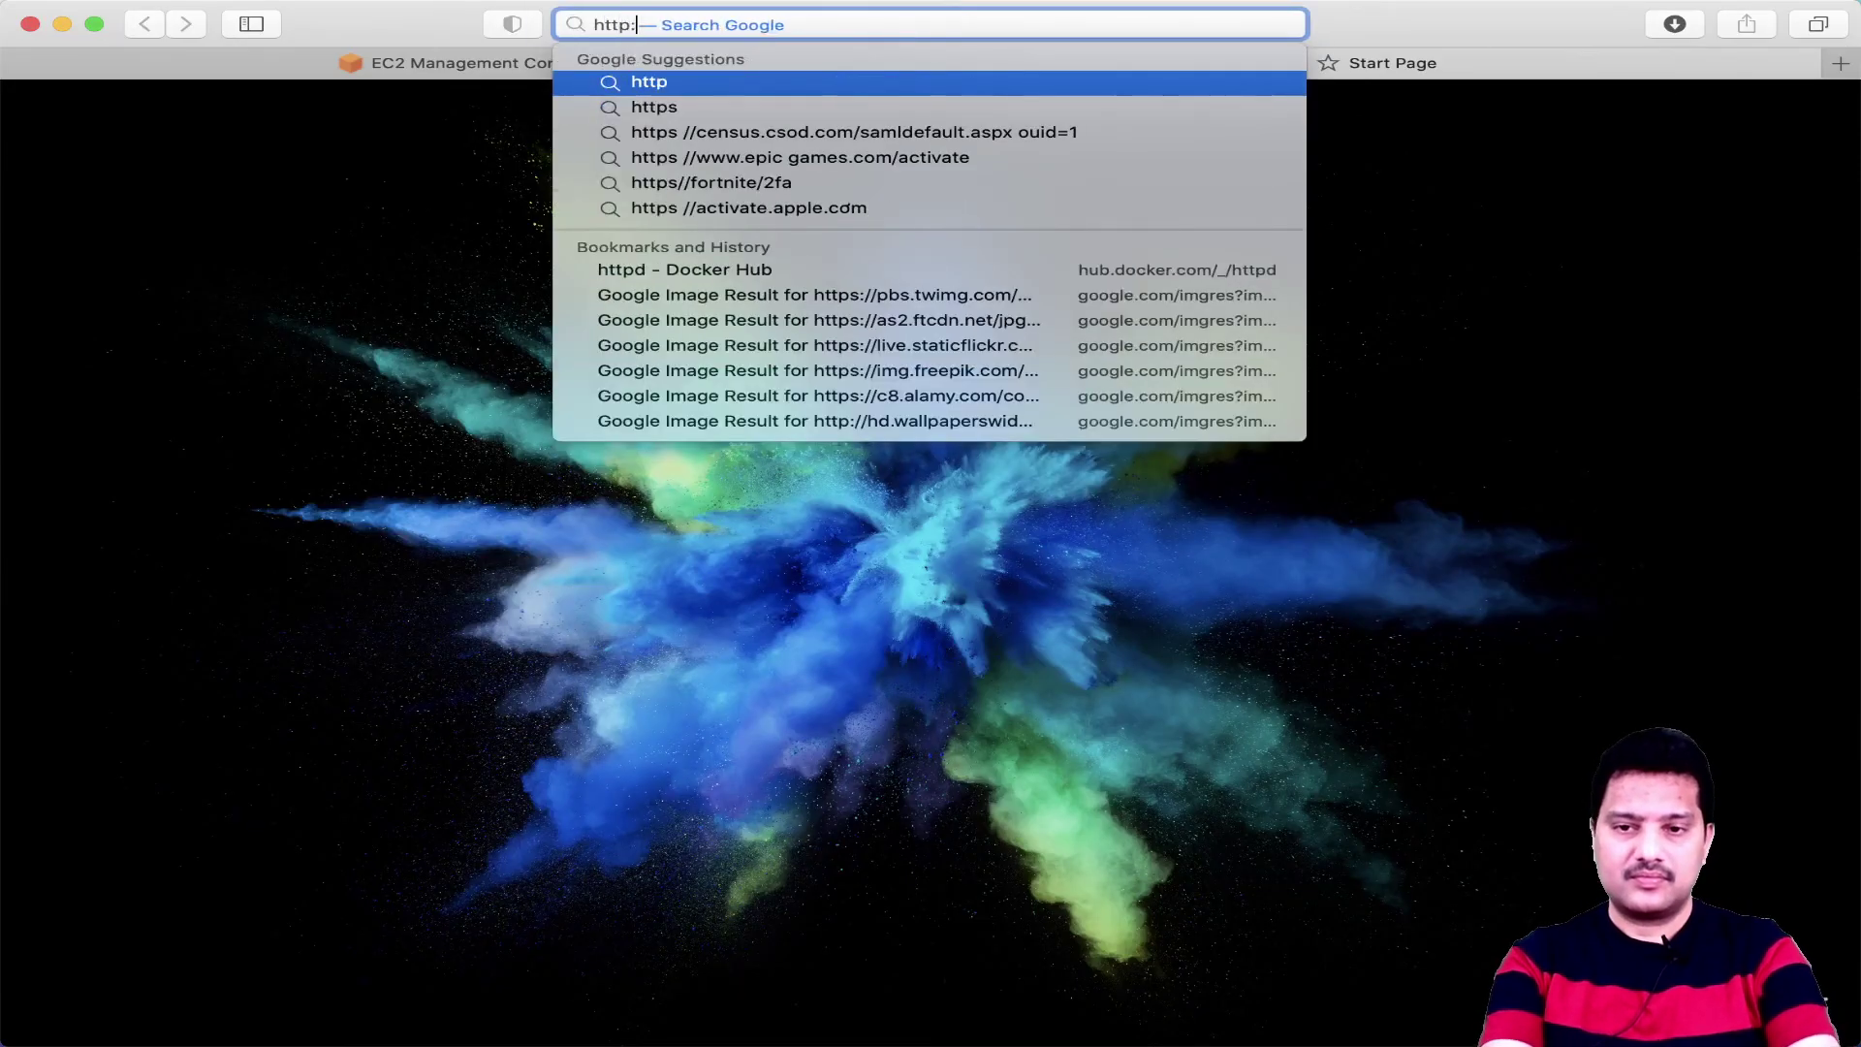
type("://")
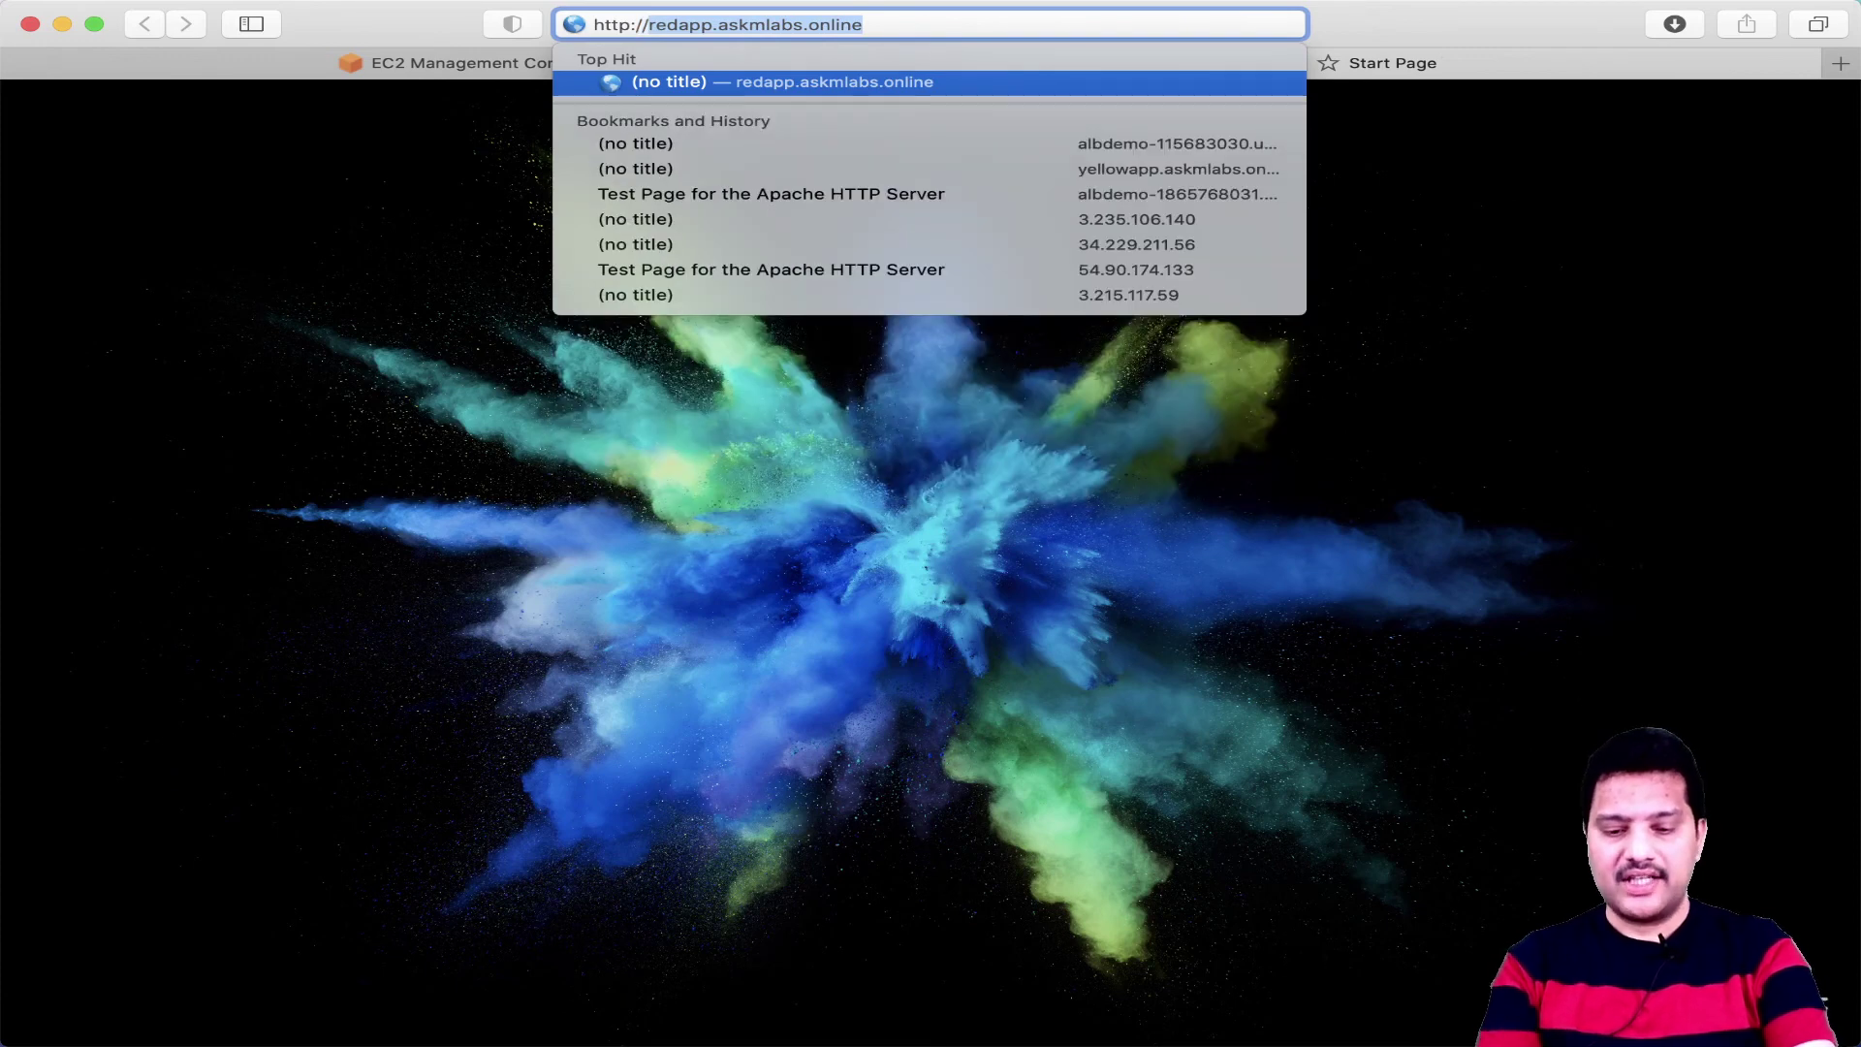
key("super+v")
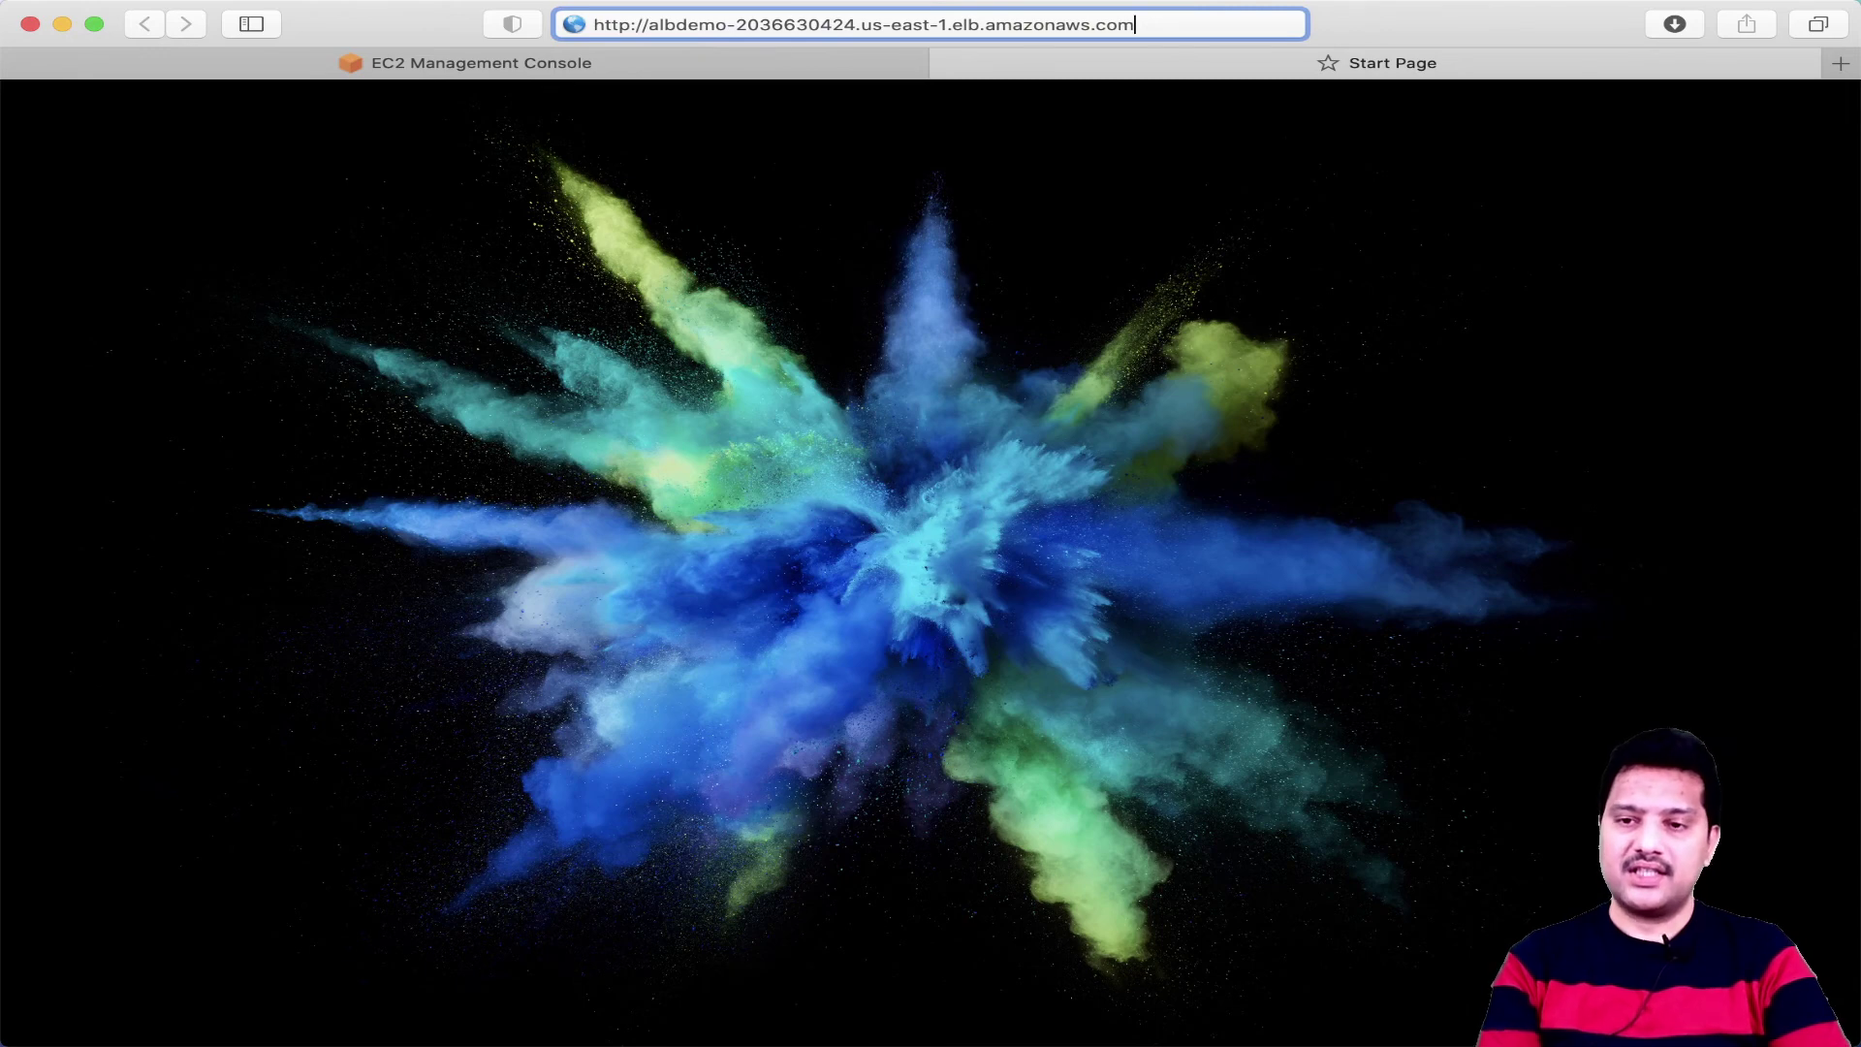
key("Return")
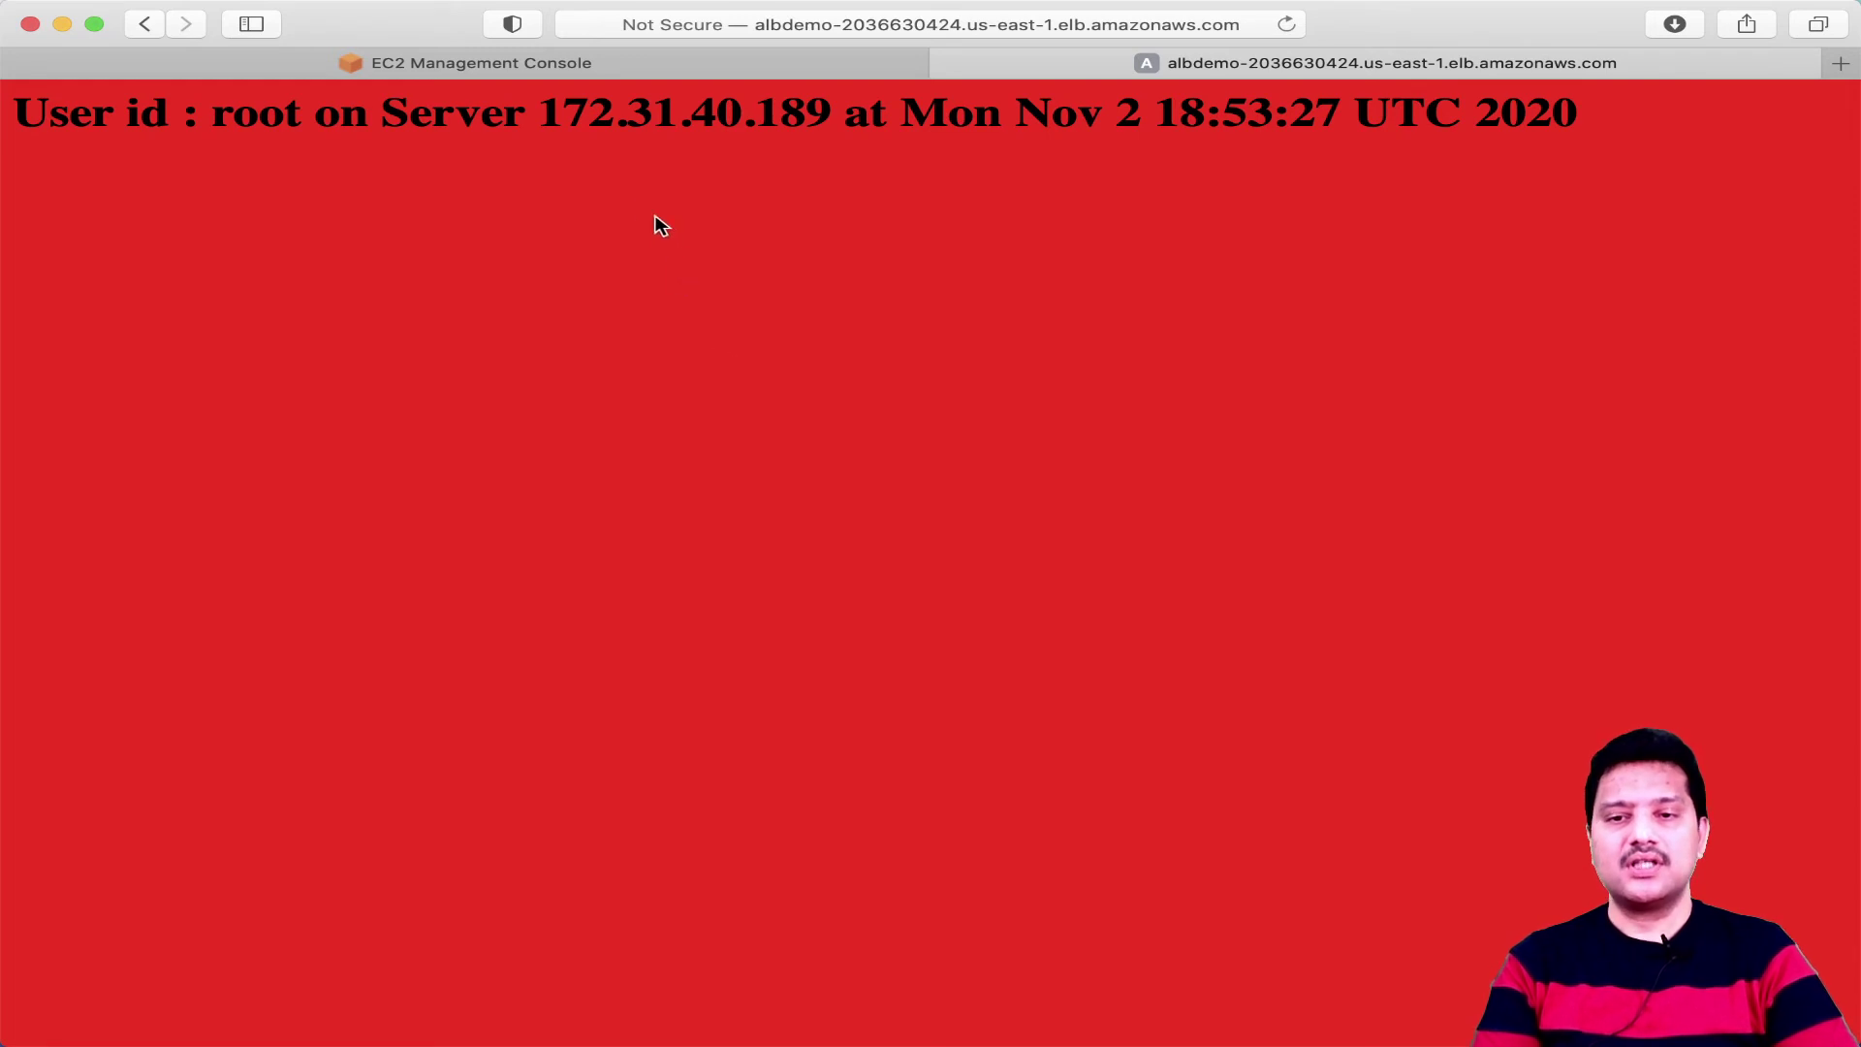
Check the server IP address on the served page, reload the page once and compare the address.
left_click_drag(540, 114, 798, 149)
left_click(782, 178)
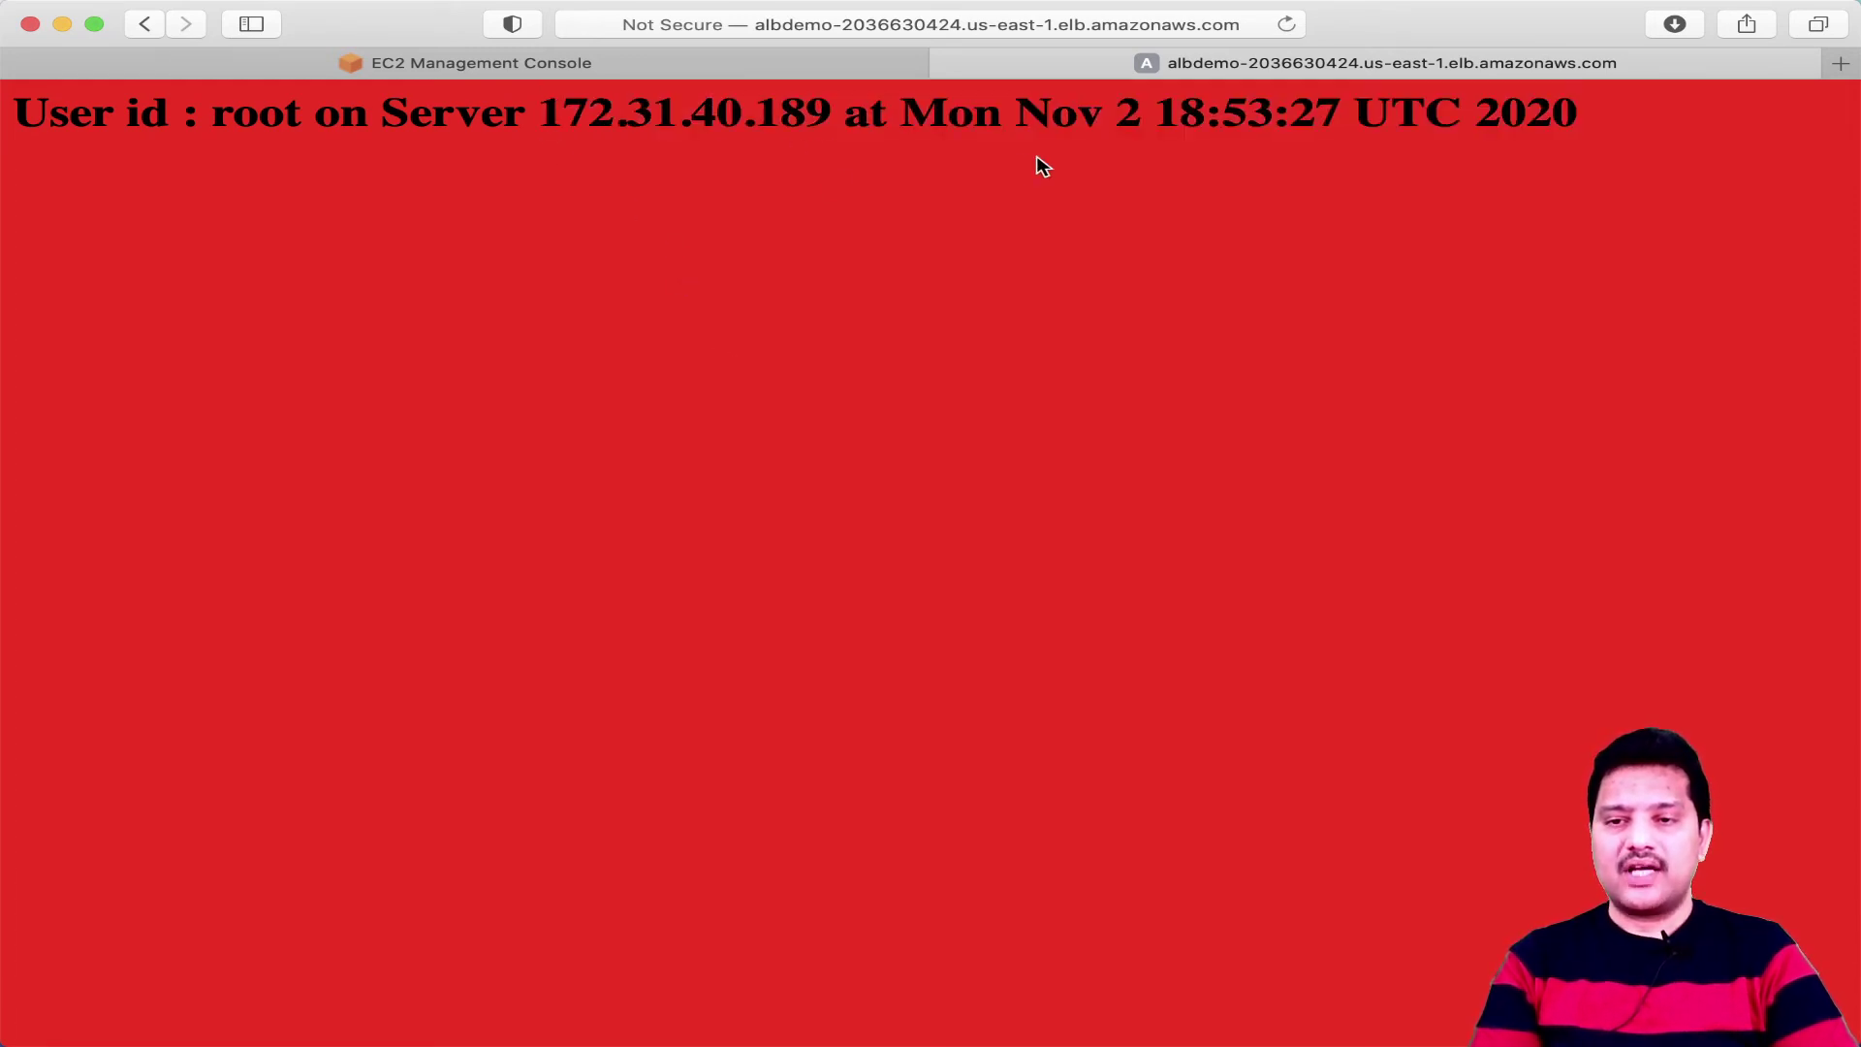
left_click(1286, 25)
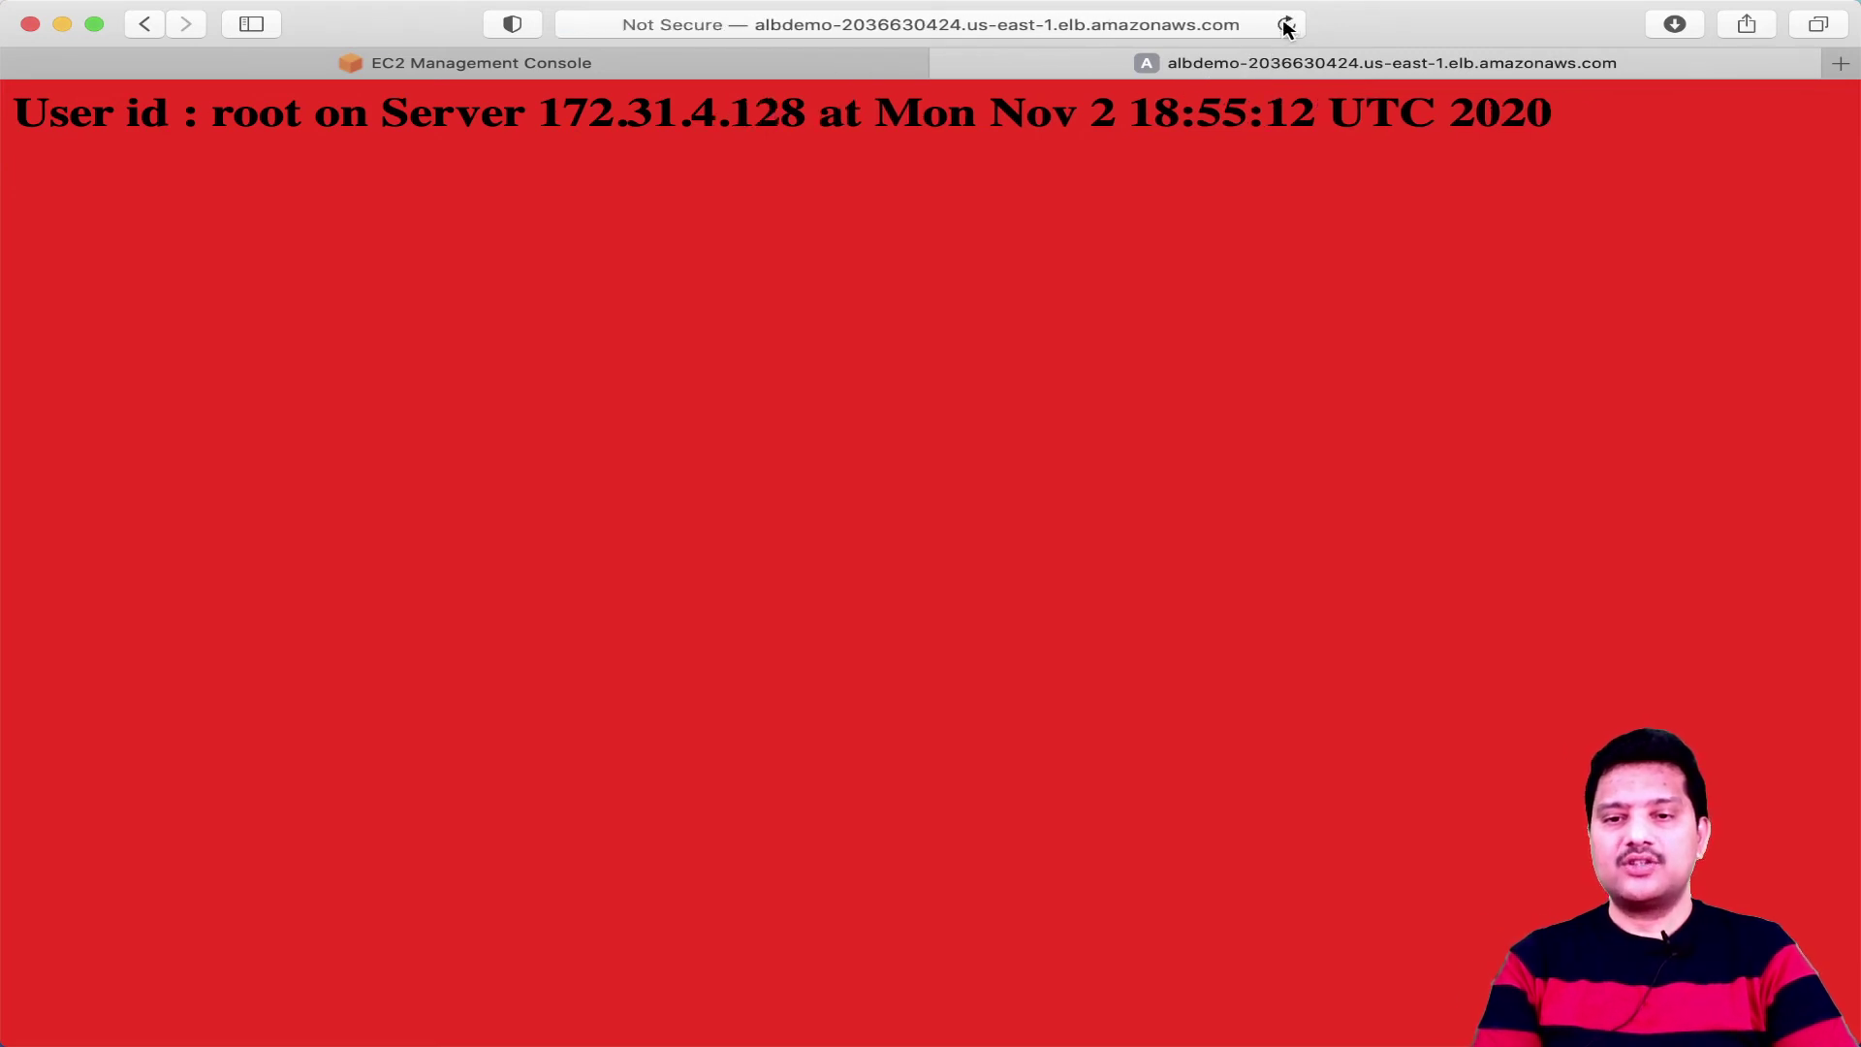
left_click_drag(538, 108, 803, 107)
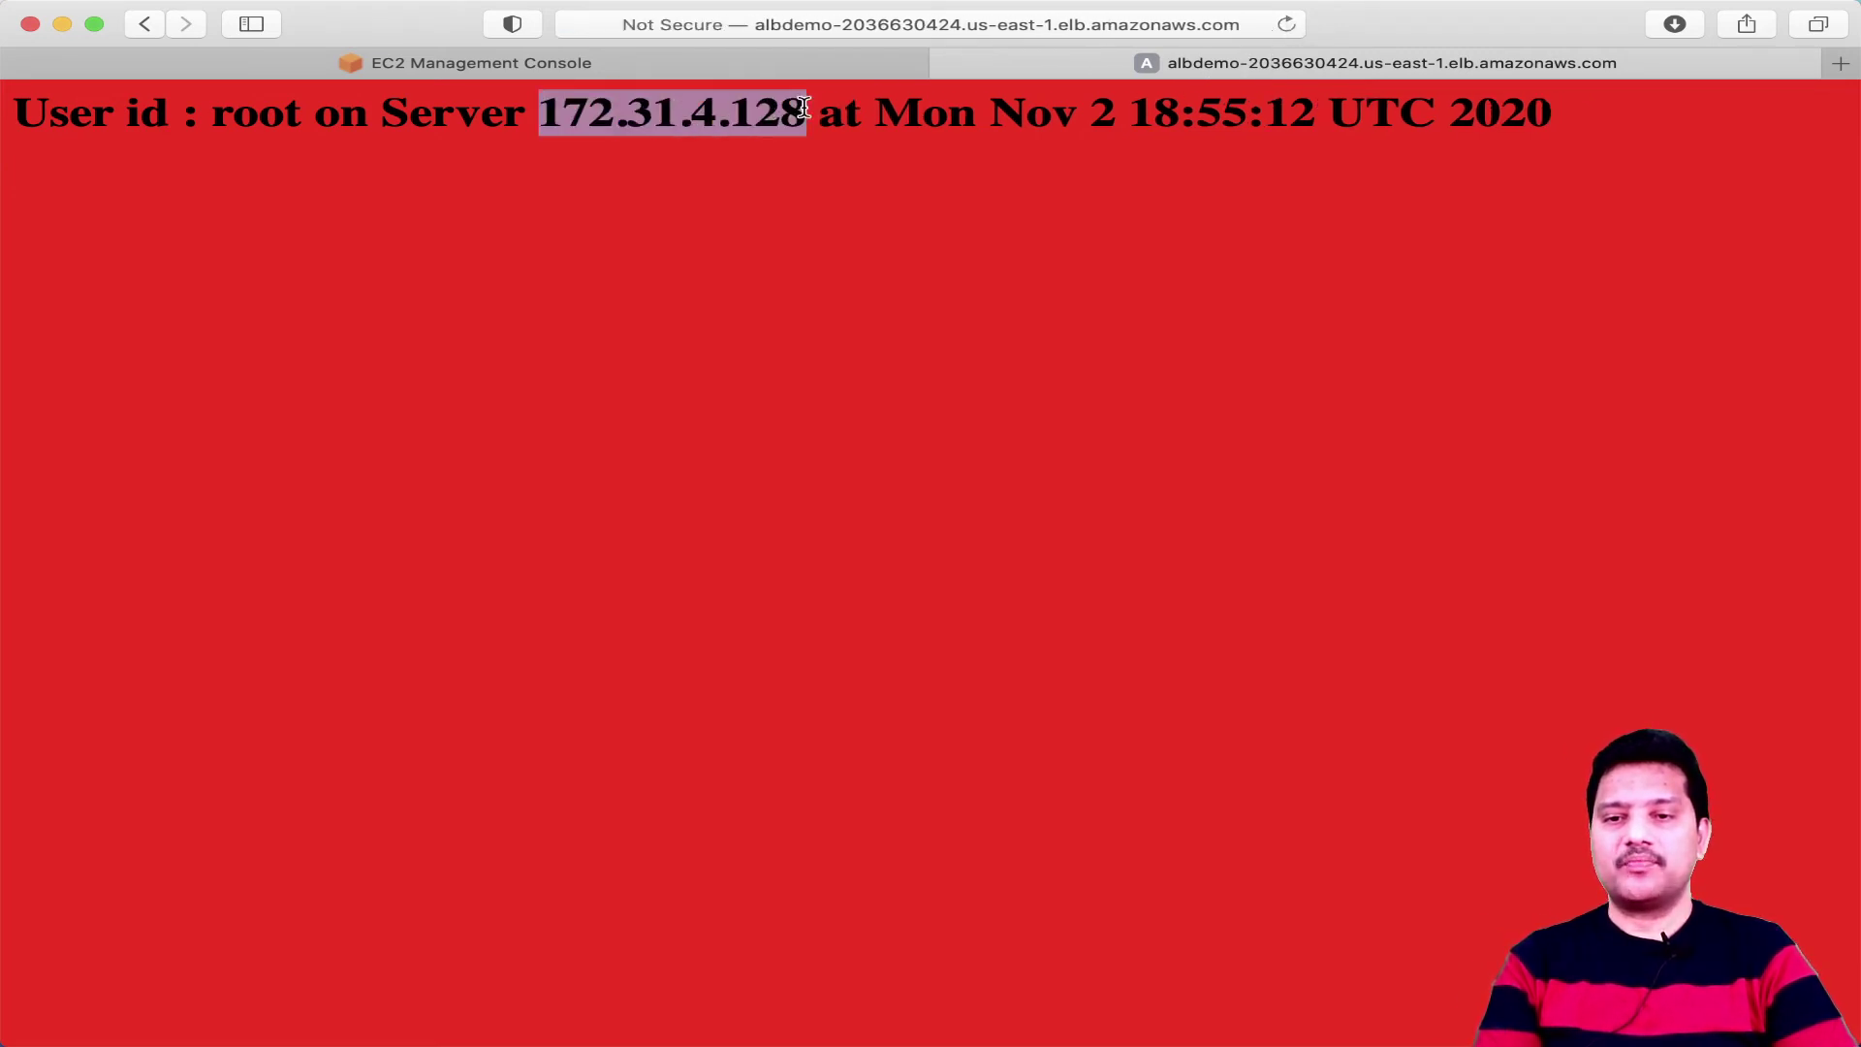
left_click(840, 204)
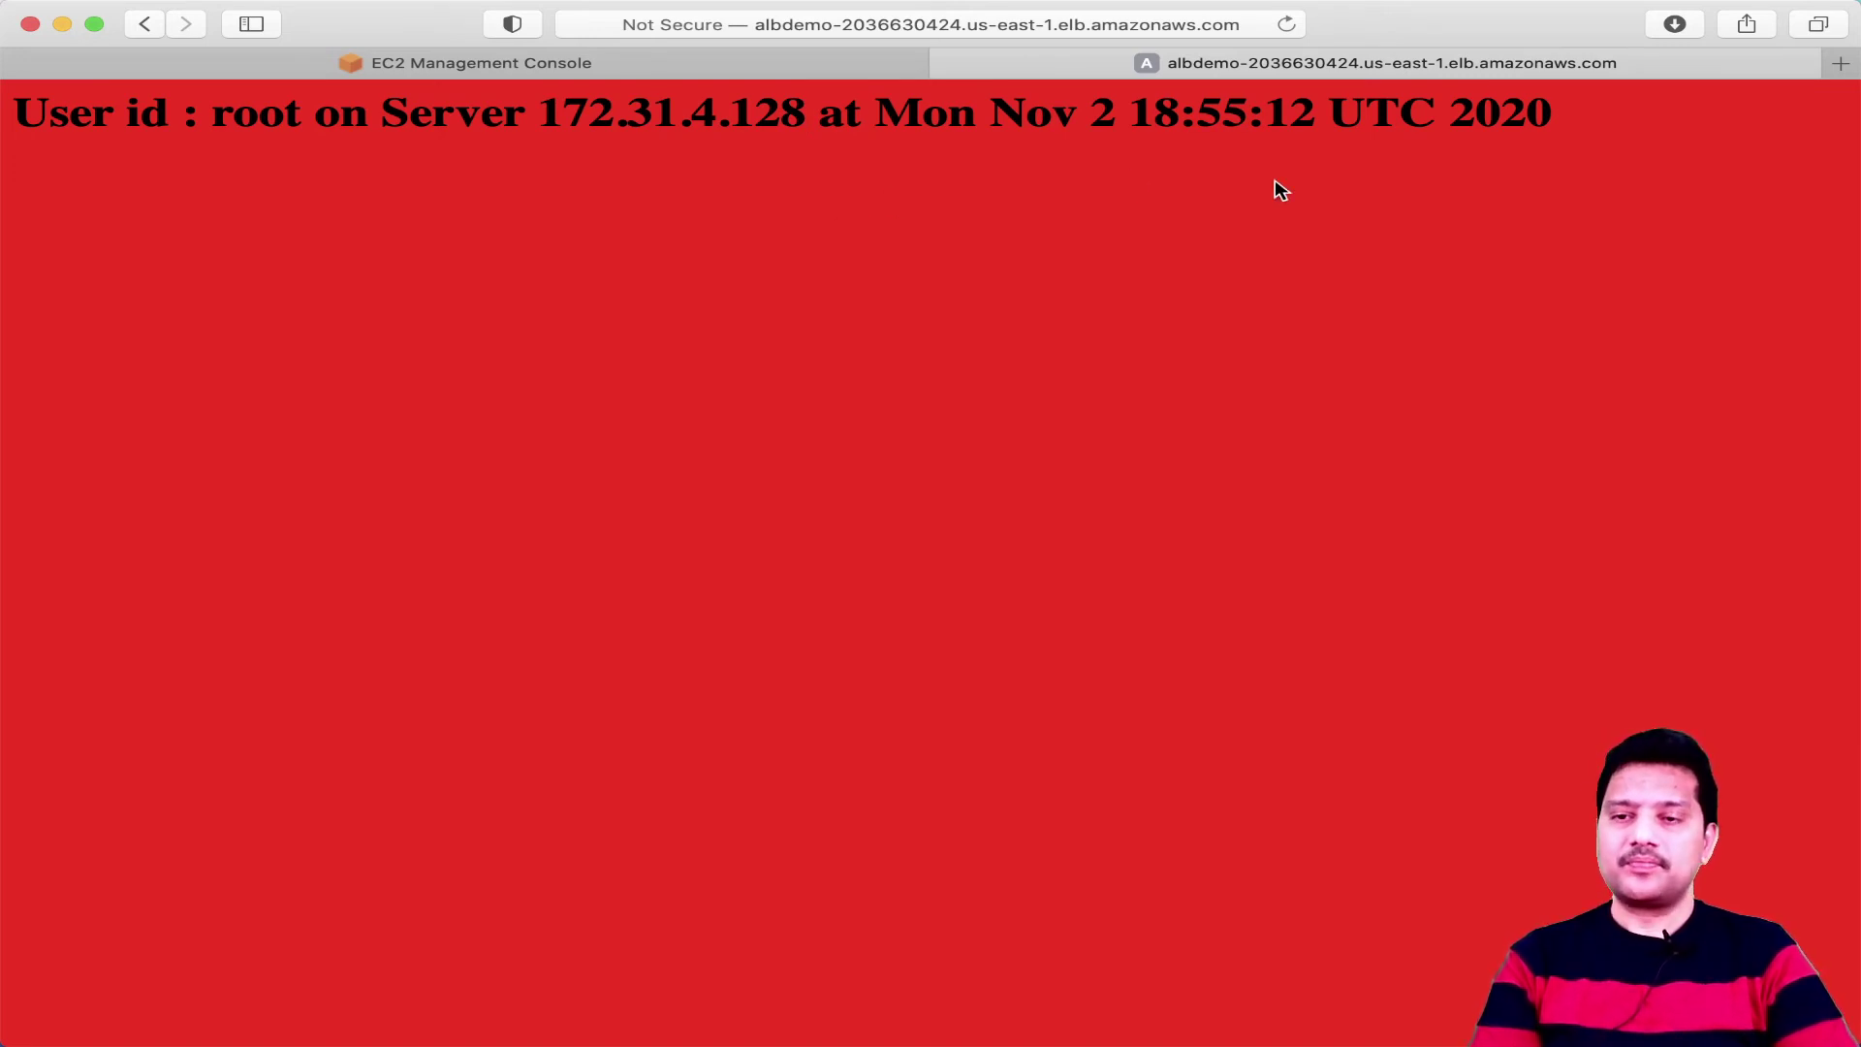
Reload the load balancer page repeatedly to see which server answers each request, and return to the EC2 Management Console.
left_click(1286, 24)
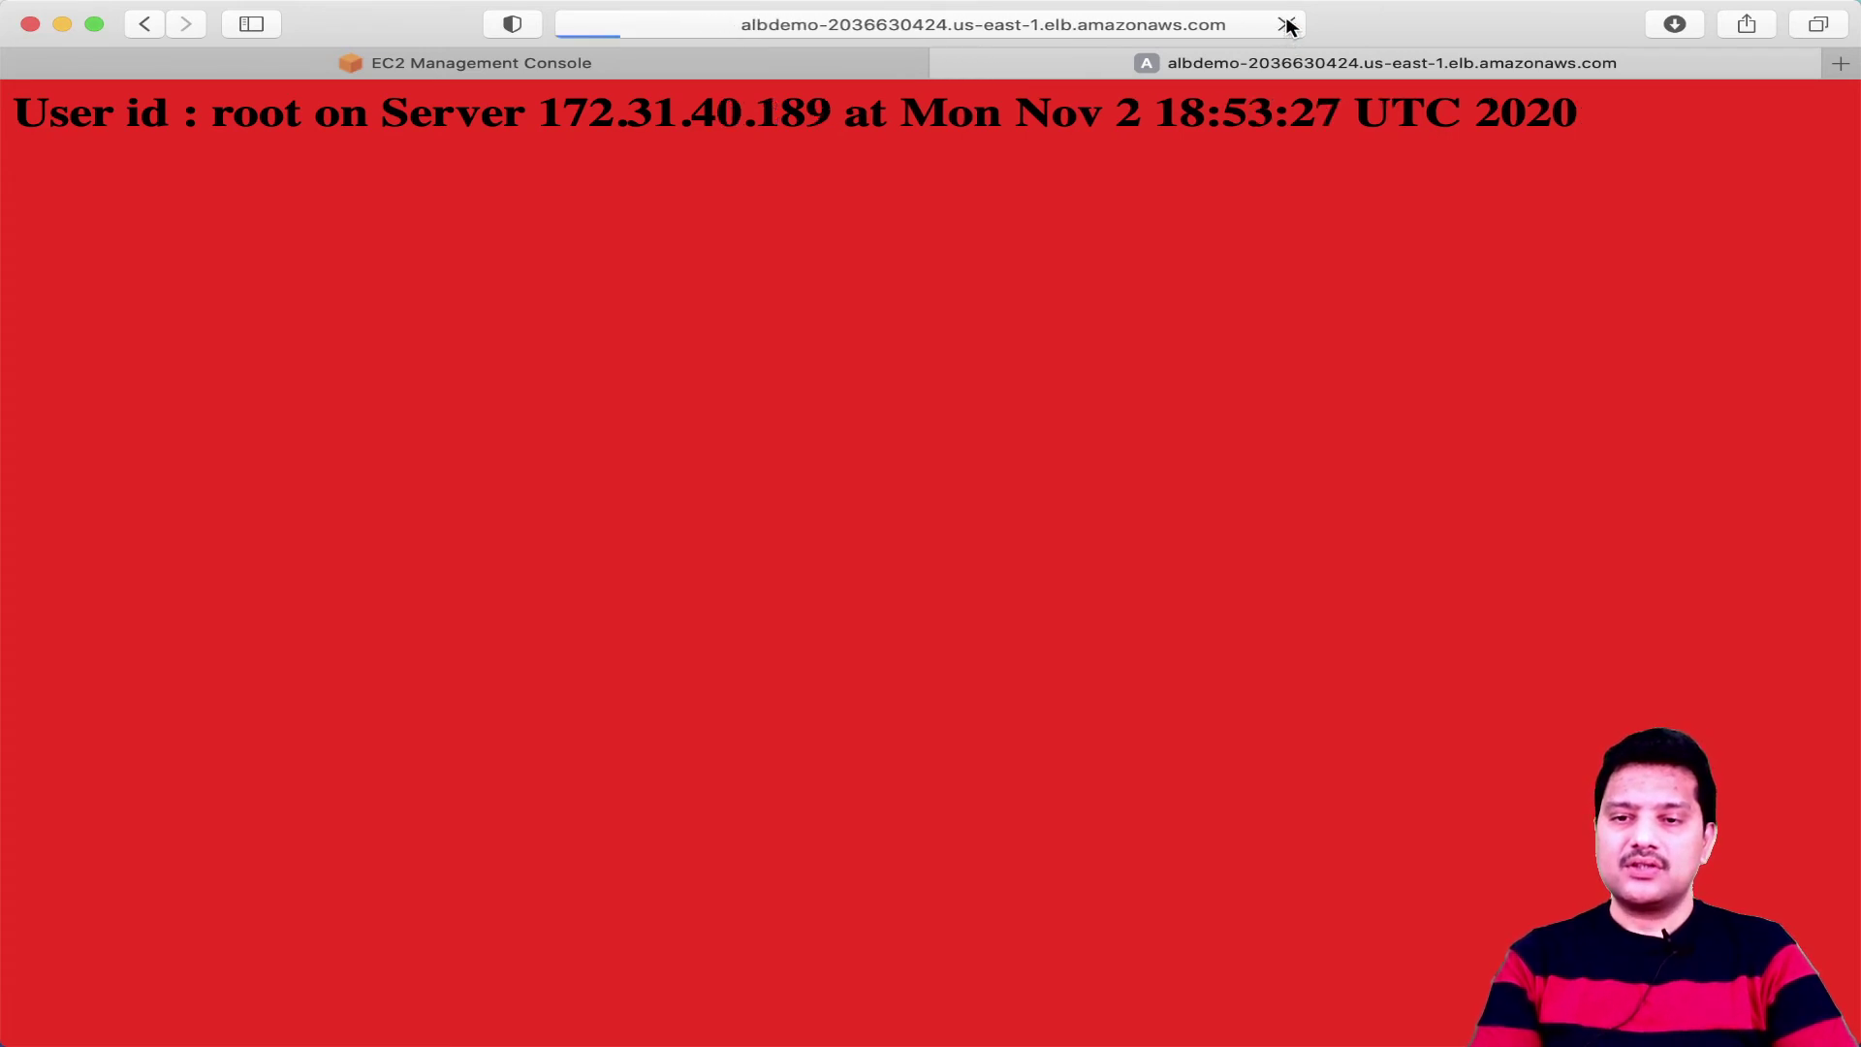
left_click(1286, 24)
left_click(1286, 24)
left_click(1286, 24)
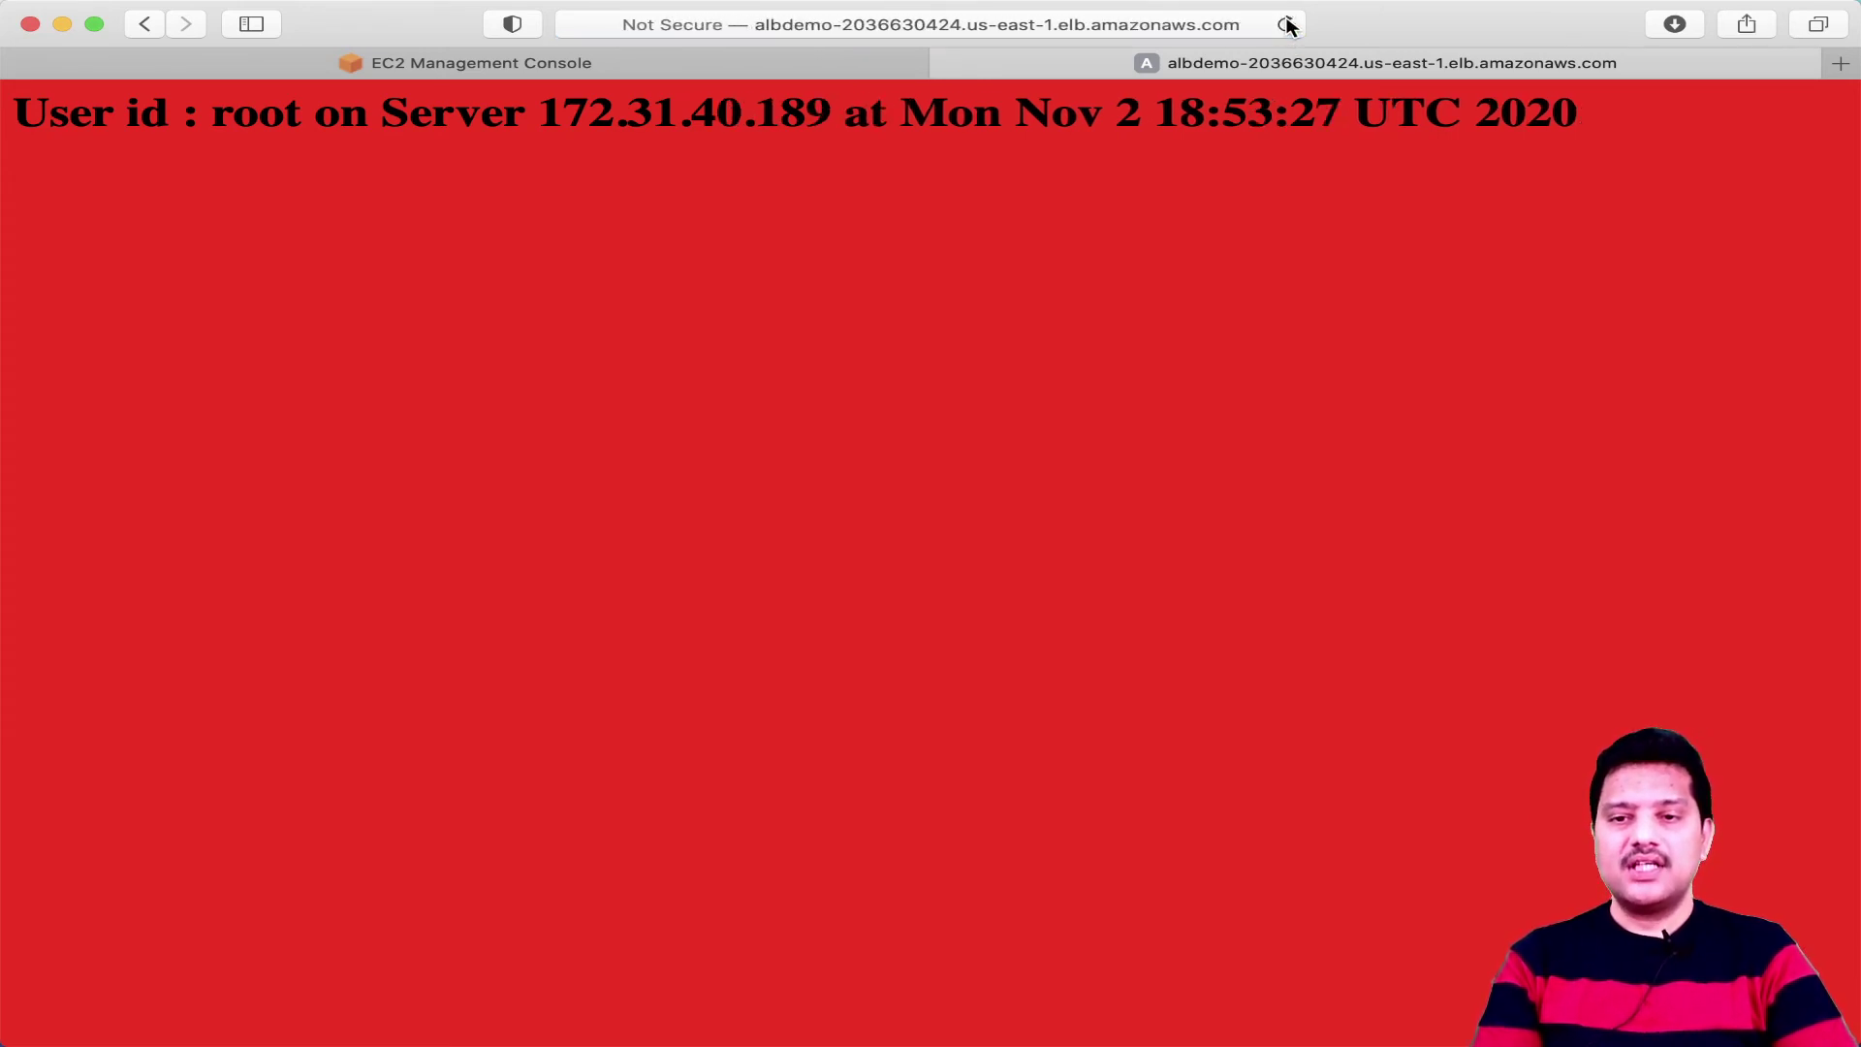
left_click(1286, 24)
left_click(1286, 24)
left_click(1286, 24)
left_click(1286, 24)
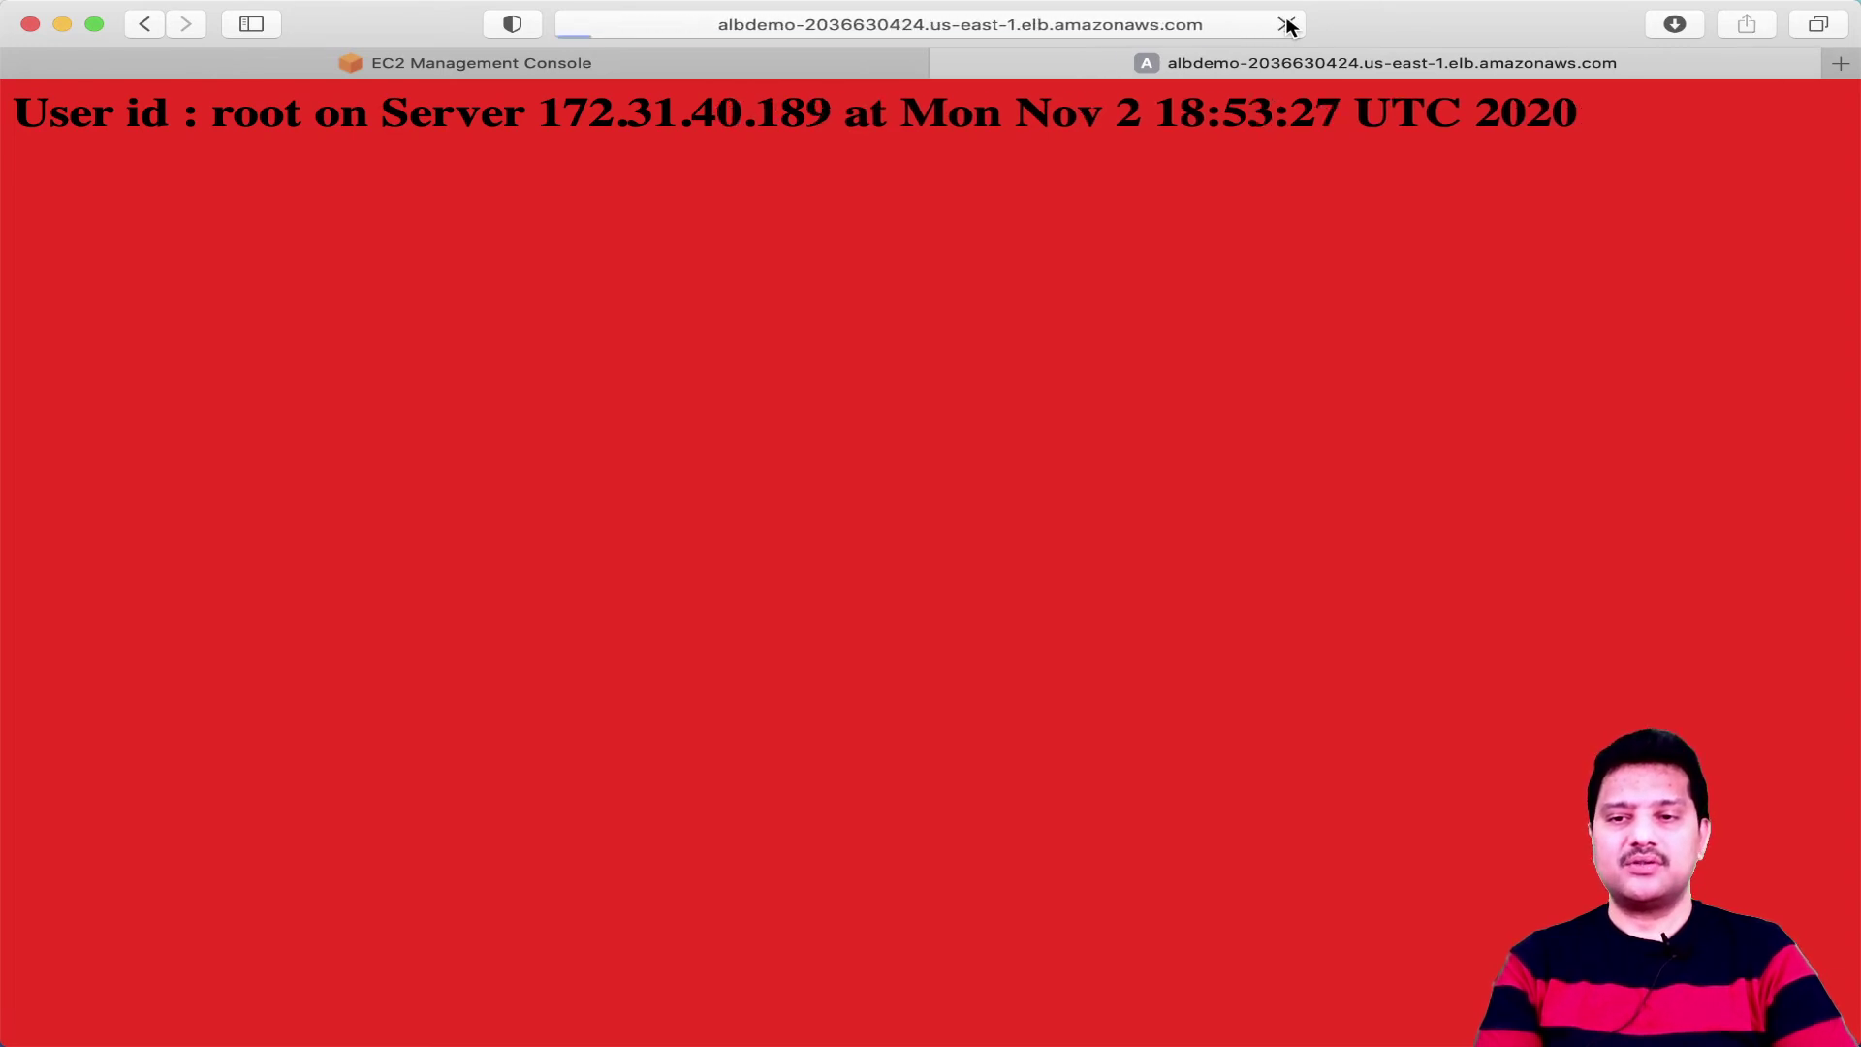
left_click(1286, 25)
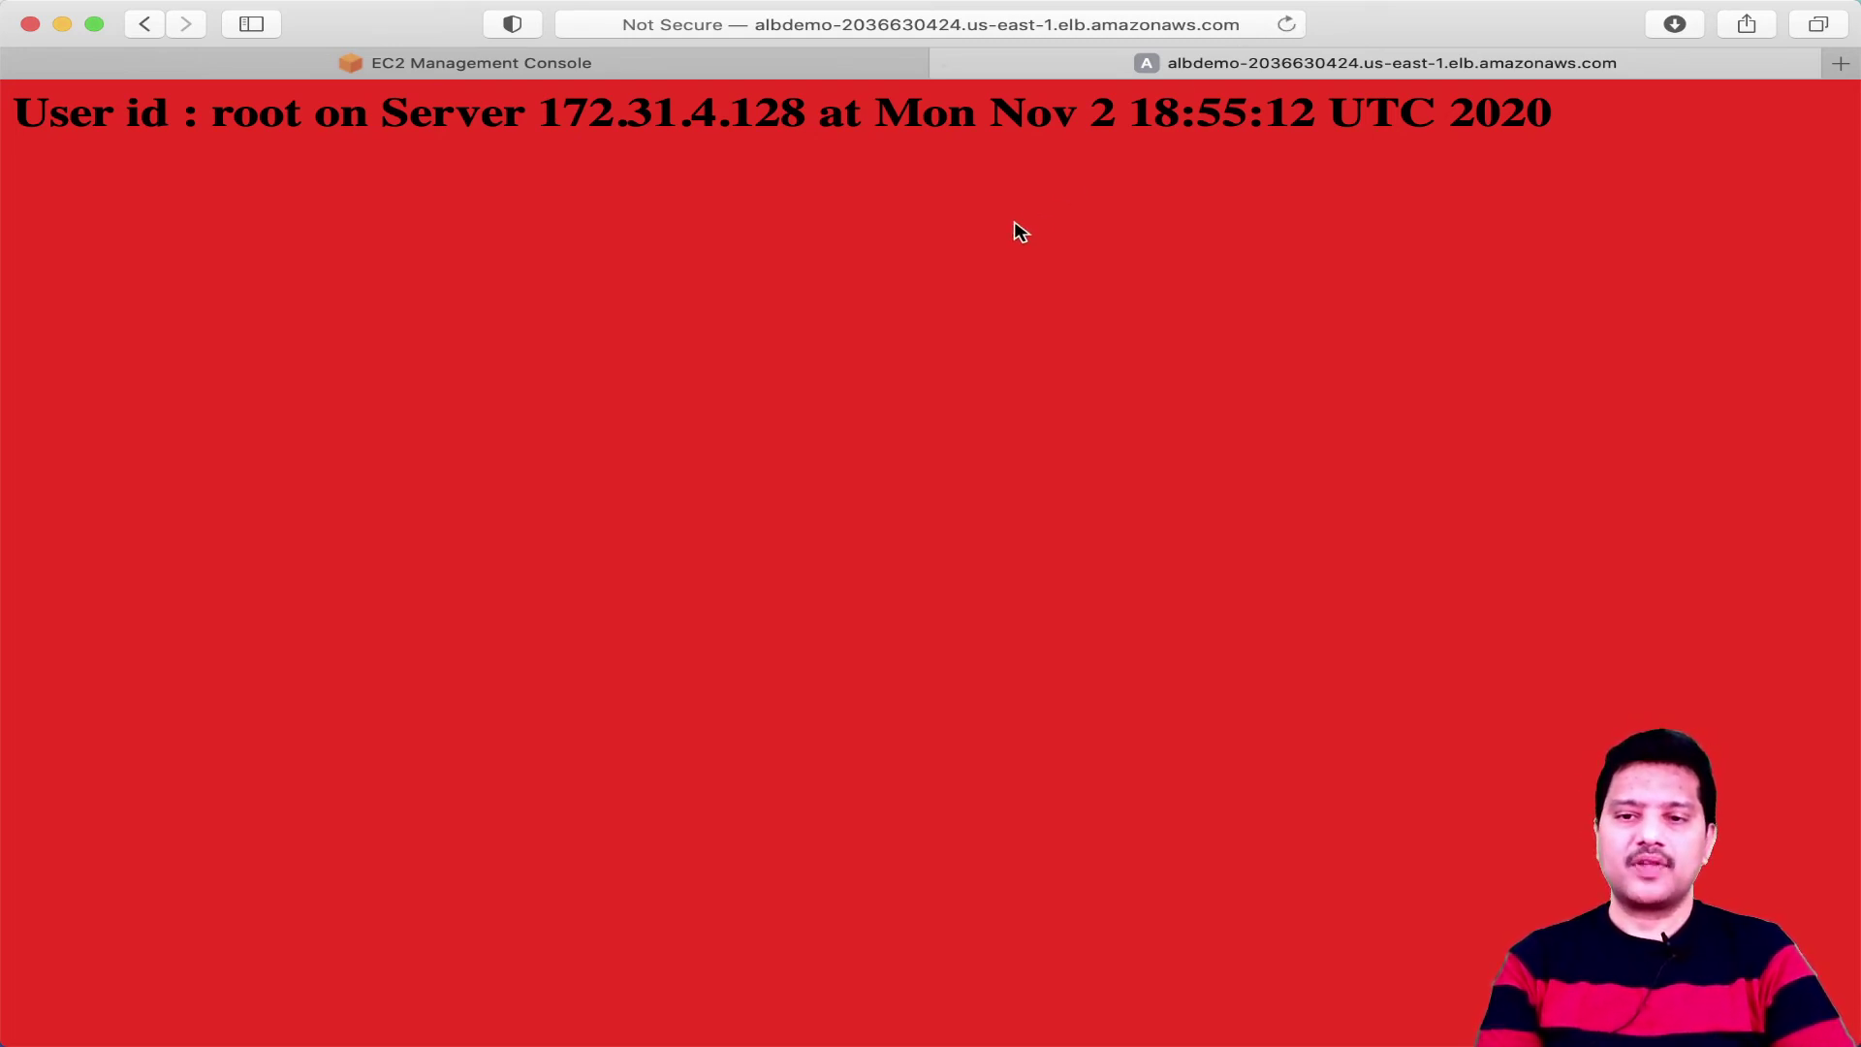
left_click(684, 70)
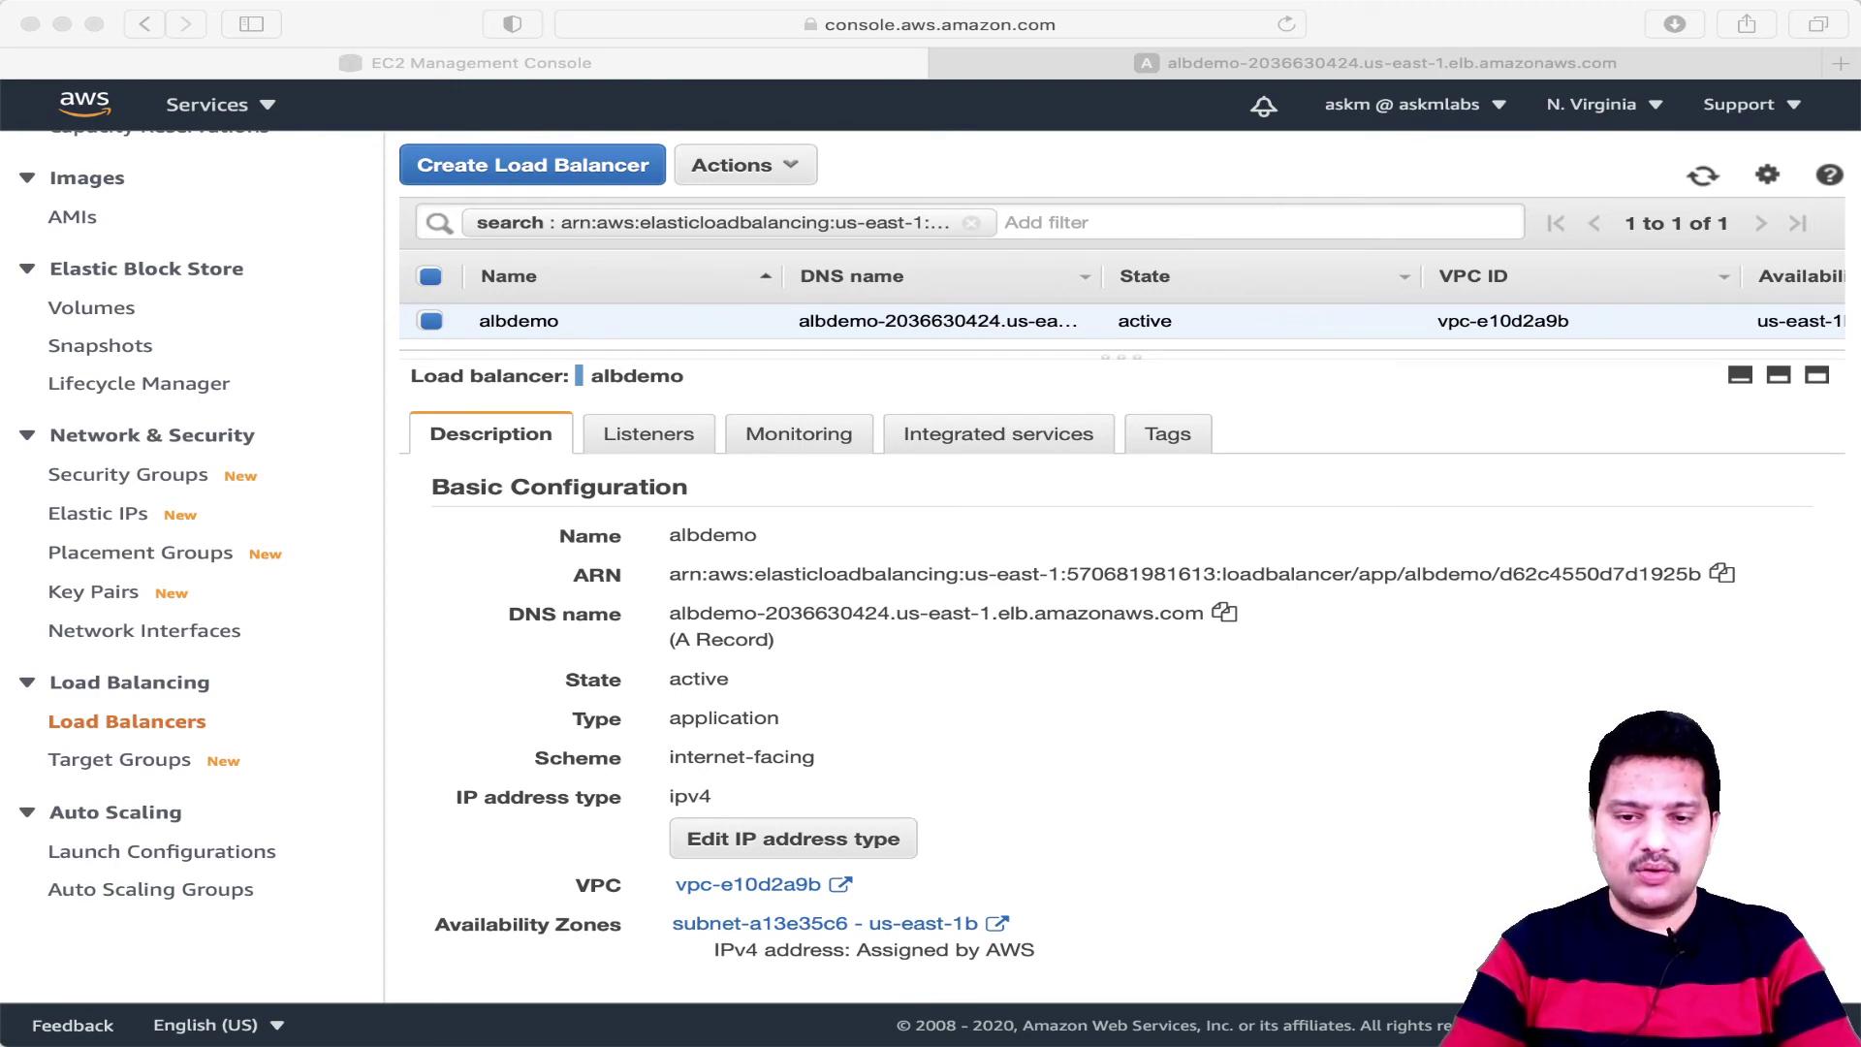
Open the running instances list from the EC2 dashboard and view the details of instance albdemo1a.
left_click(392, 656)
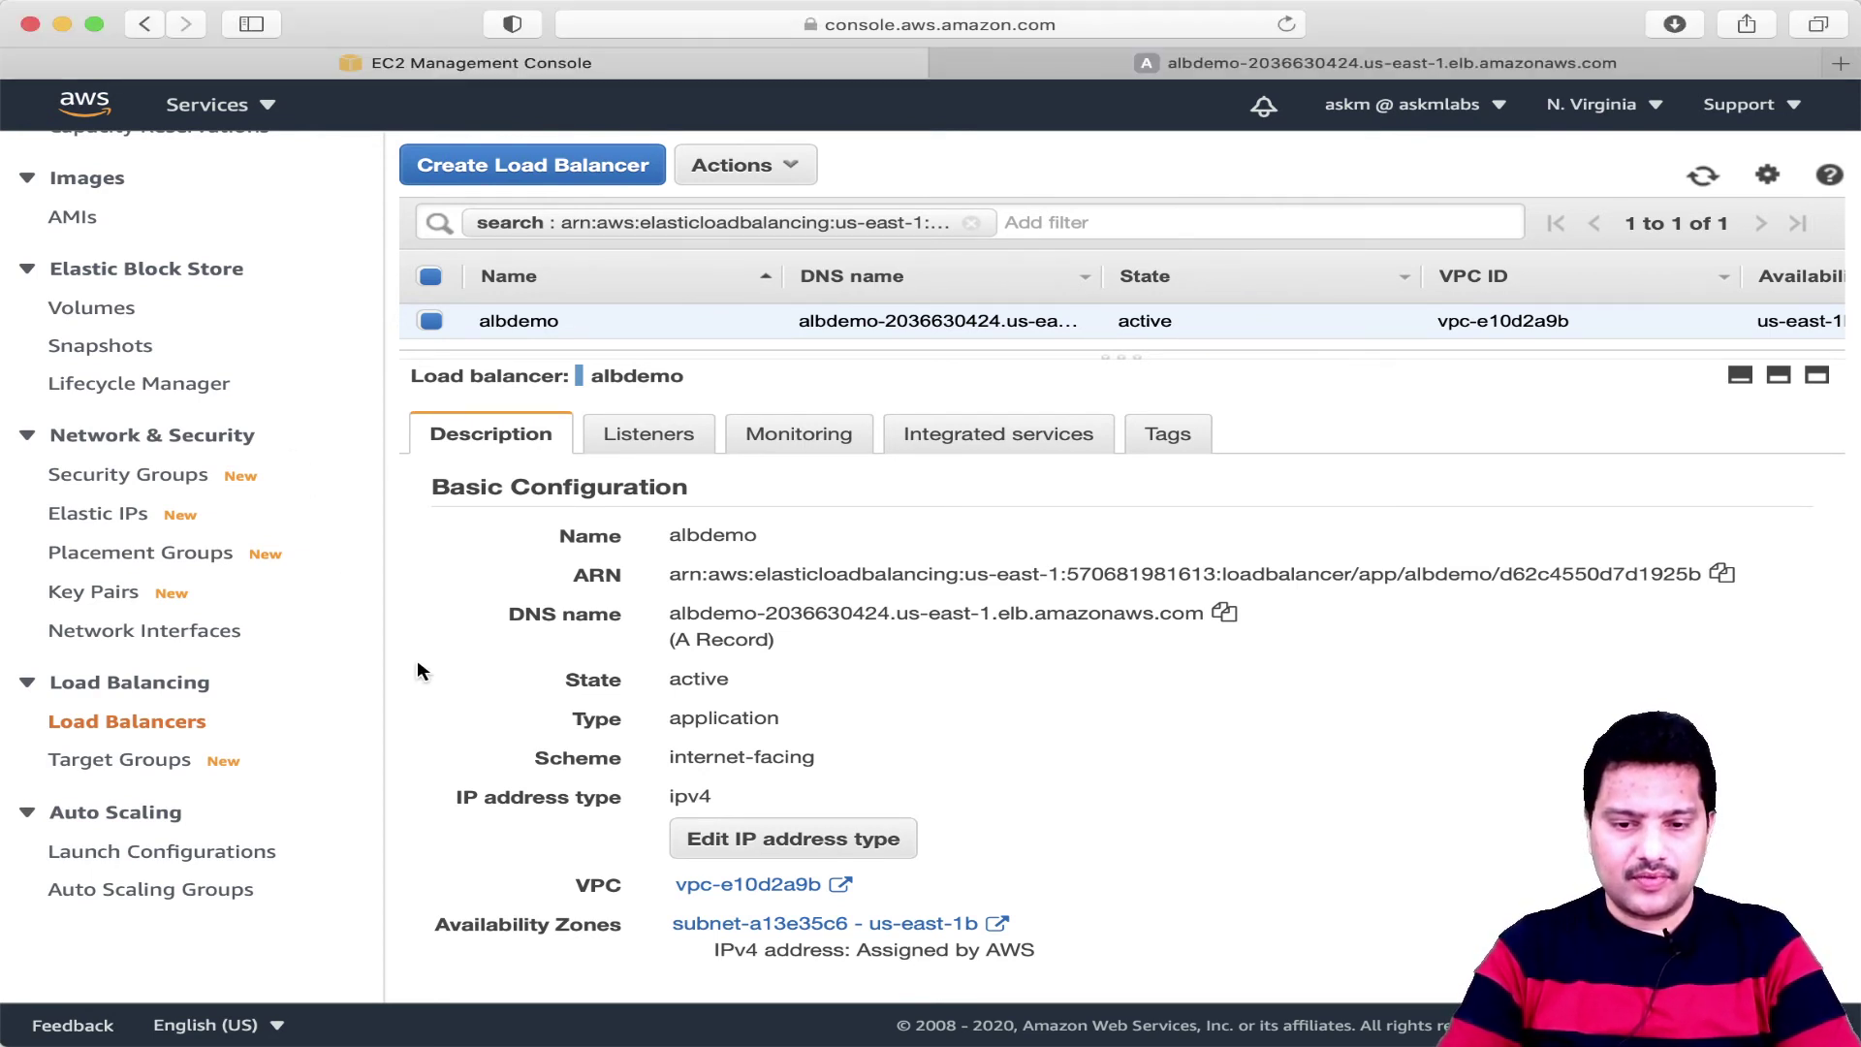
scroll(256, 433, "up", 8)
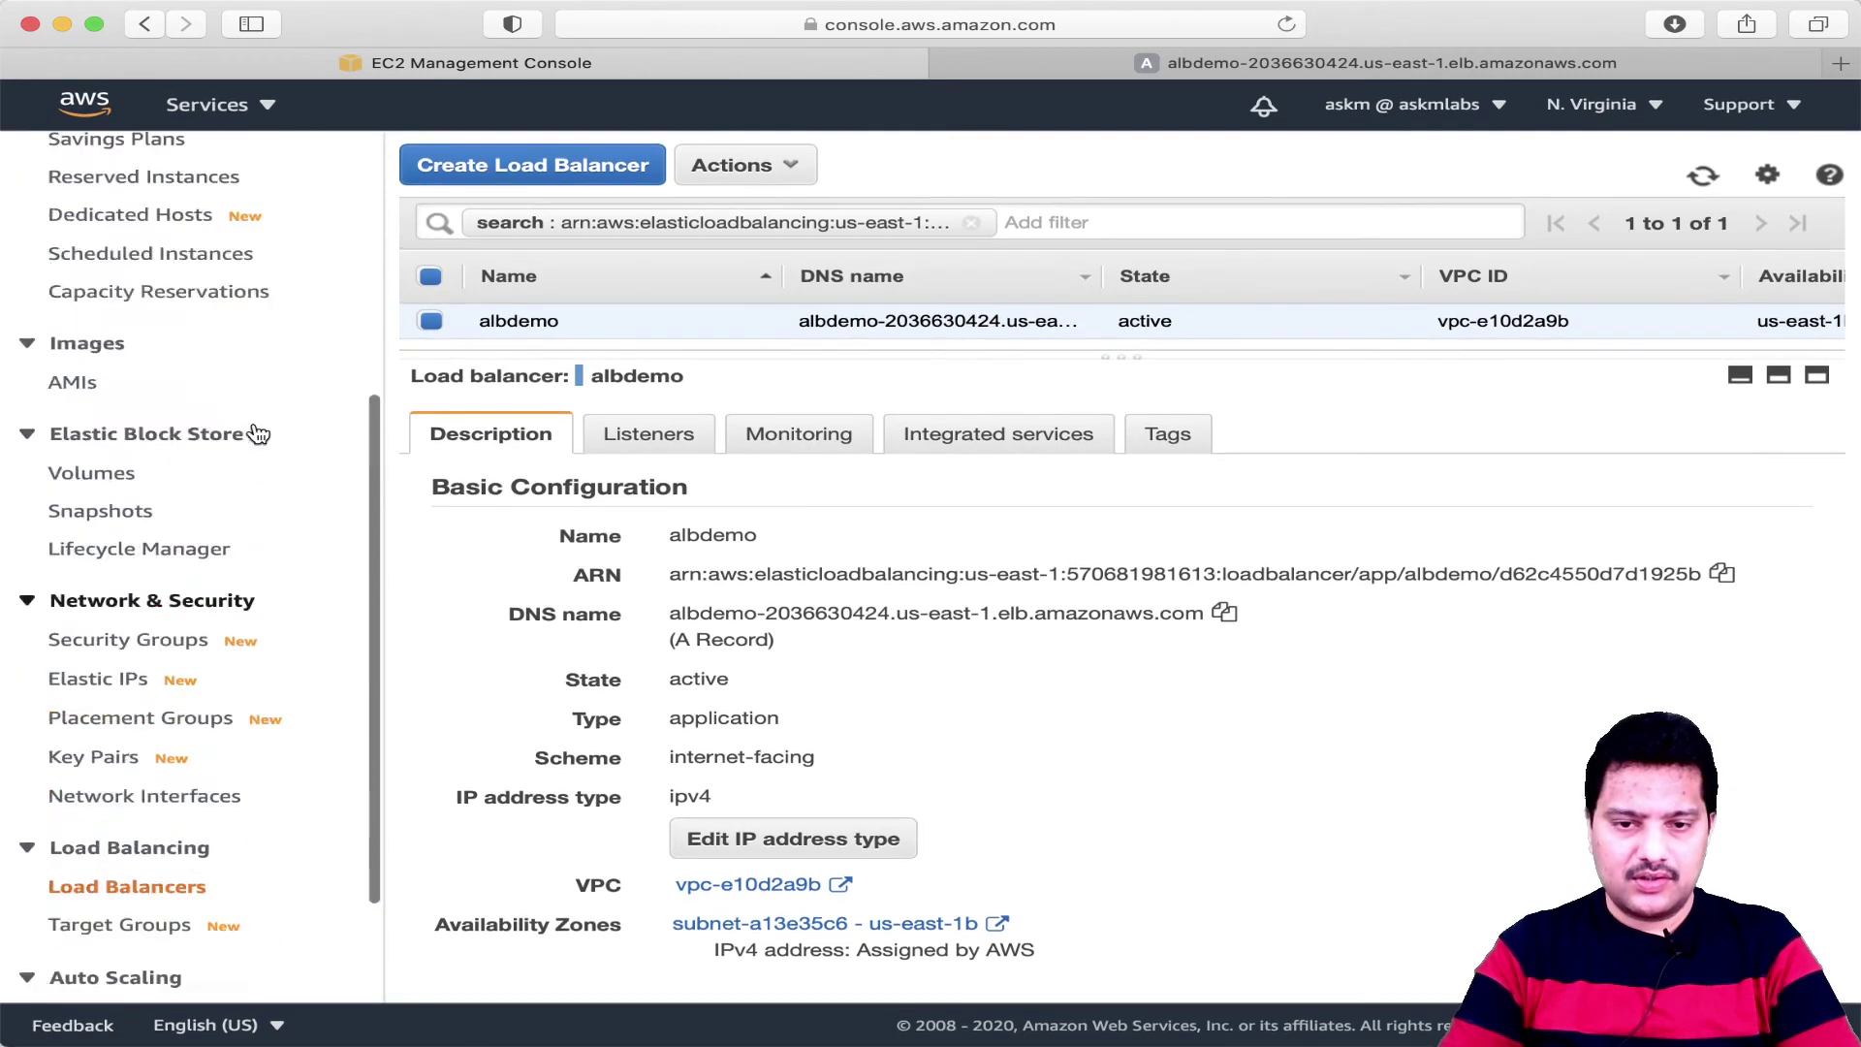
left_click(173, 221)
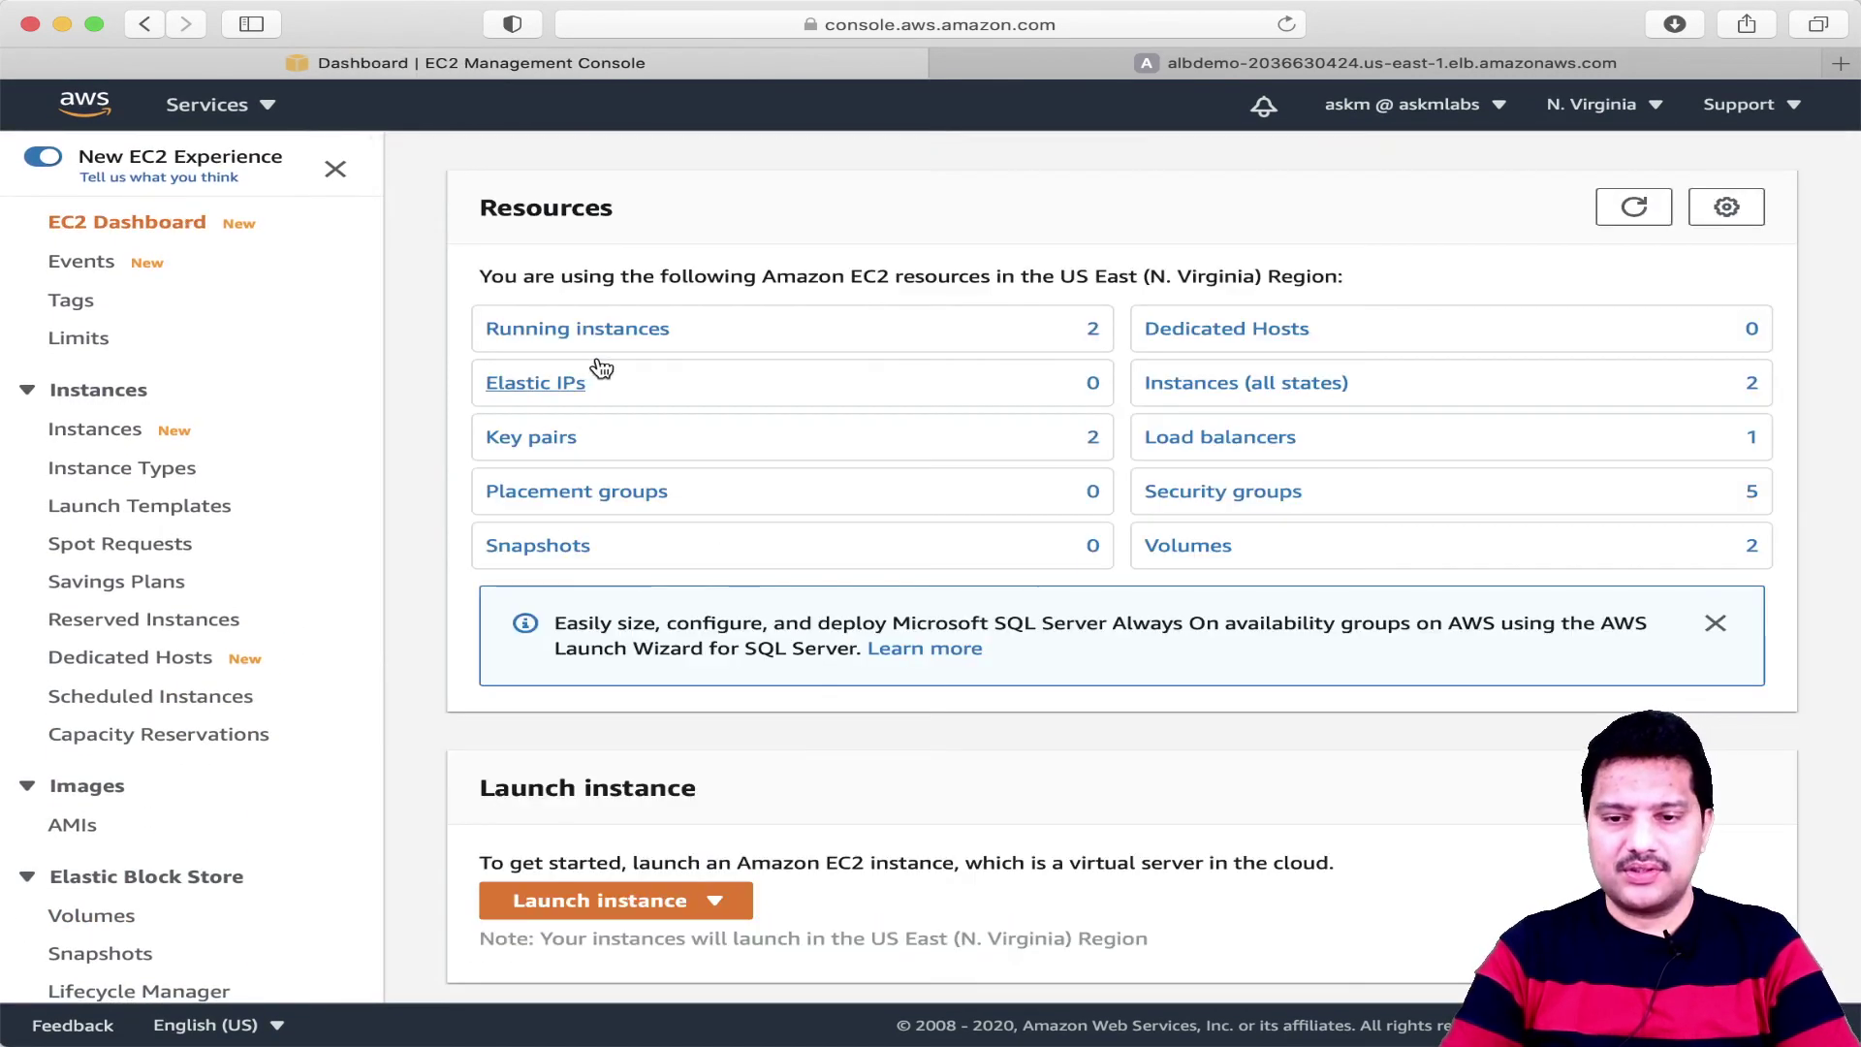
left_click(624, 328)
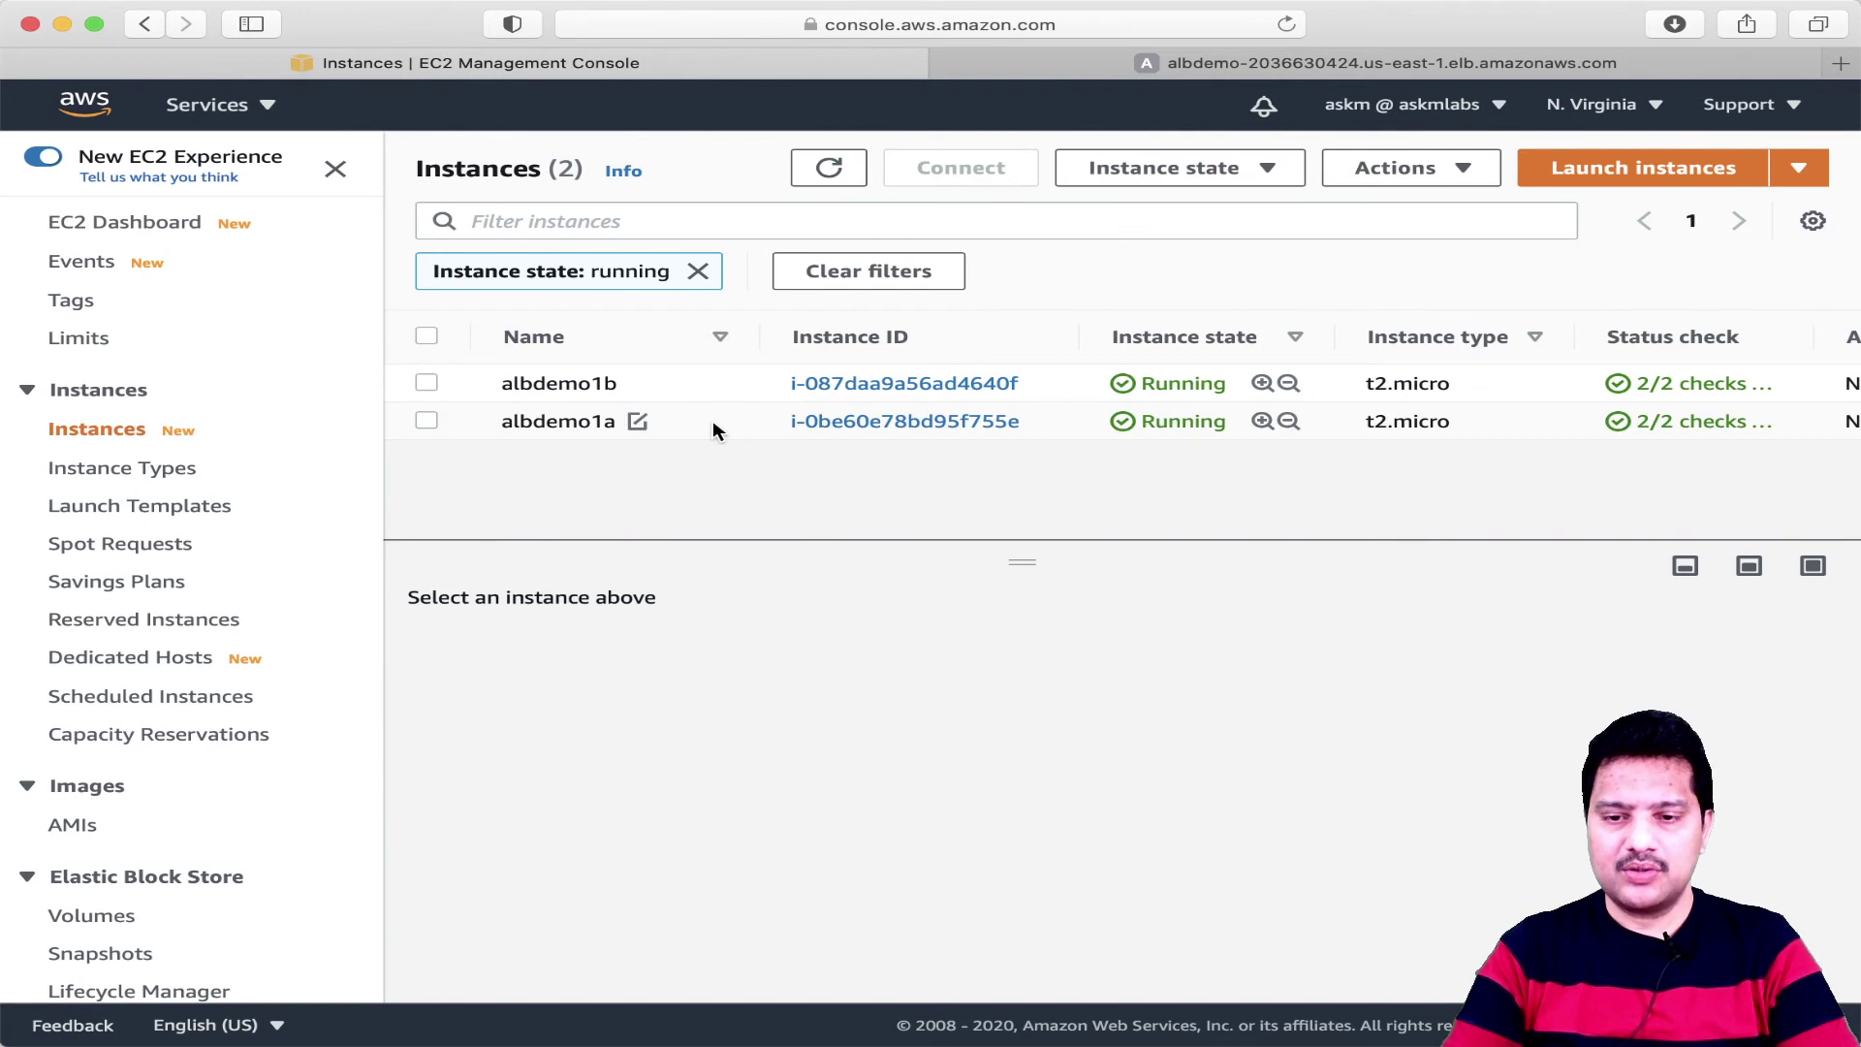
left_click(713, 423)
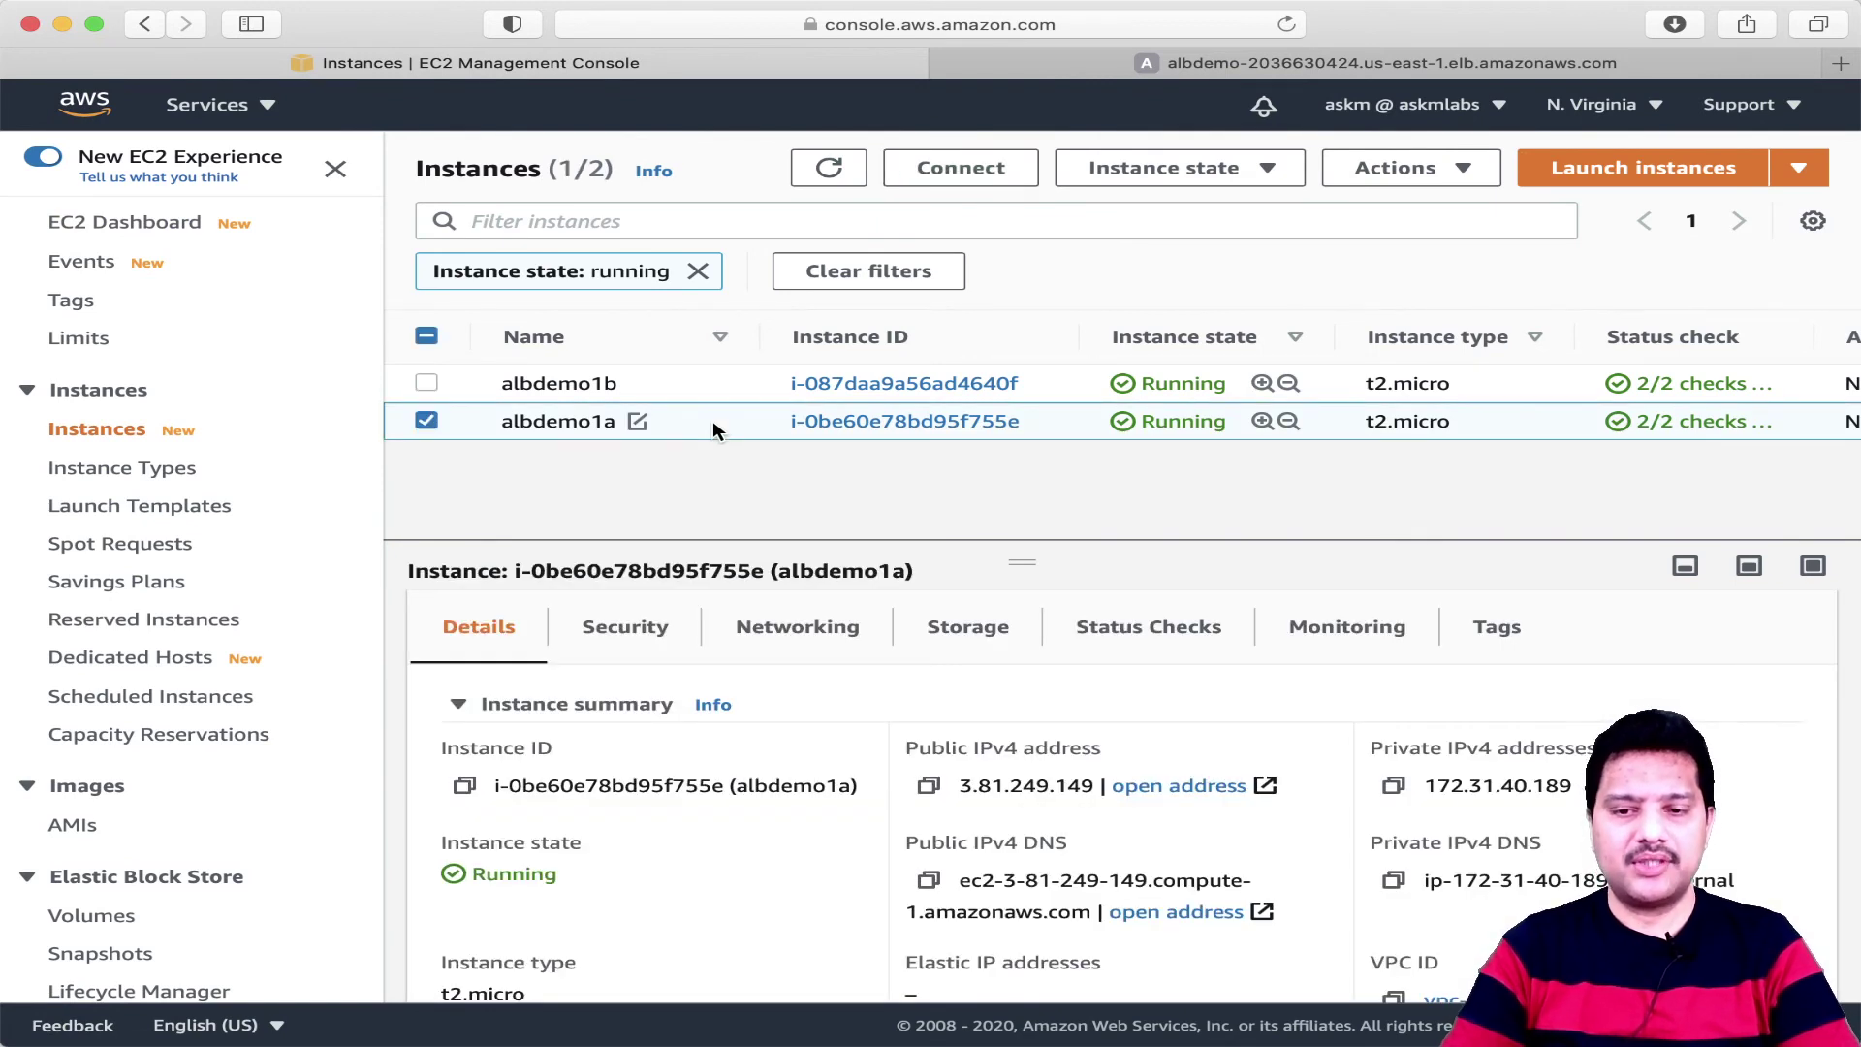
Open target group albdemotg and check the health status of its registered targets.
scroll(237, 709, "down", 1)
scroll(237, 720, "down", 10)
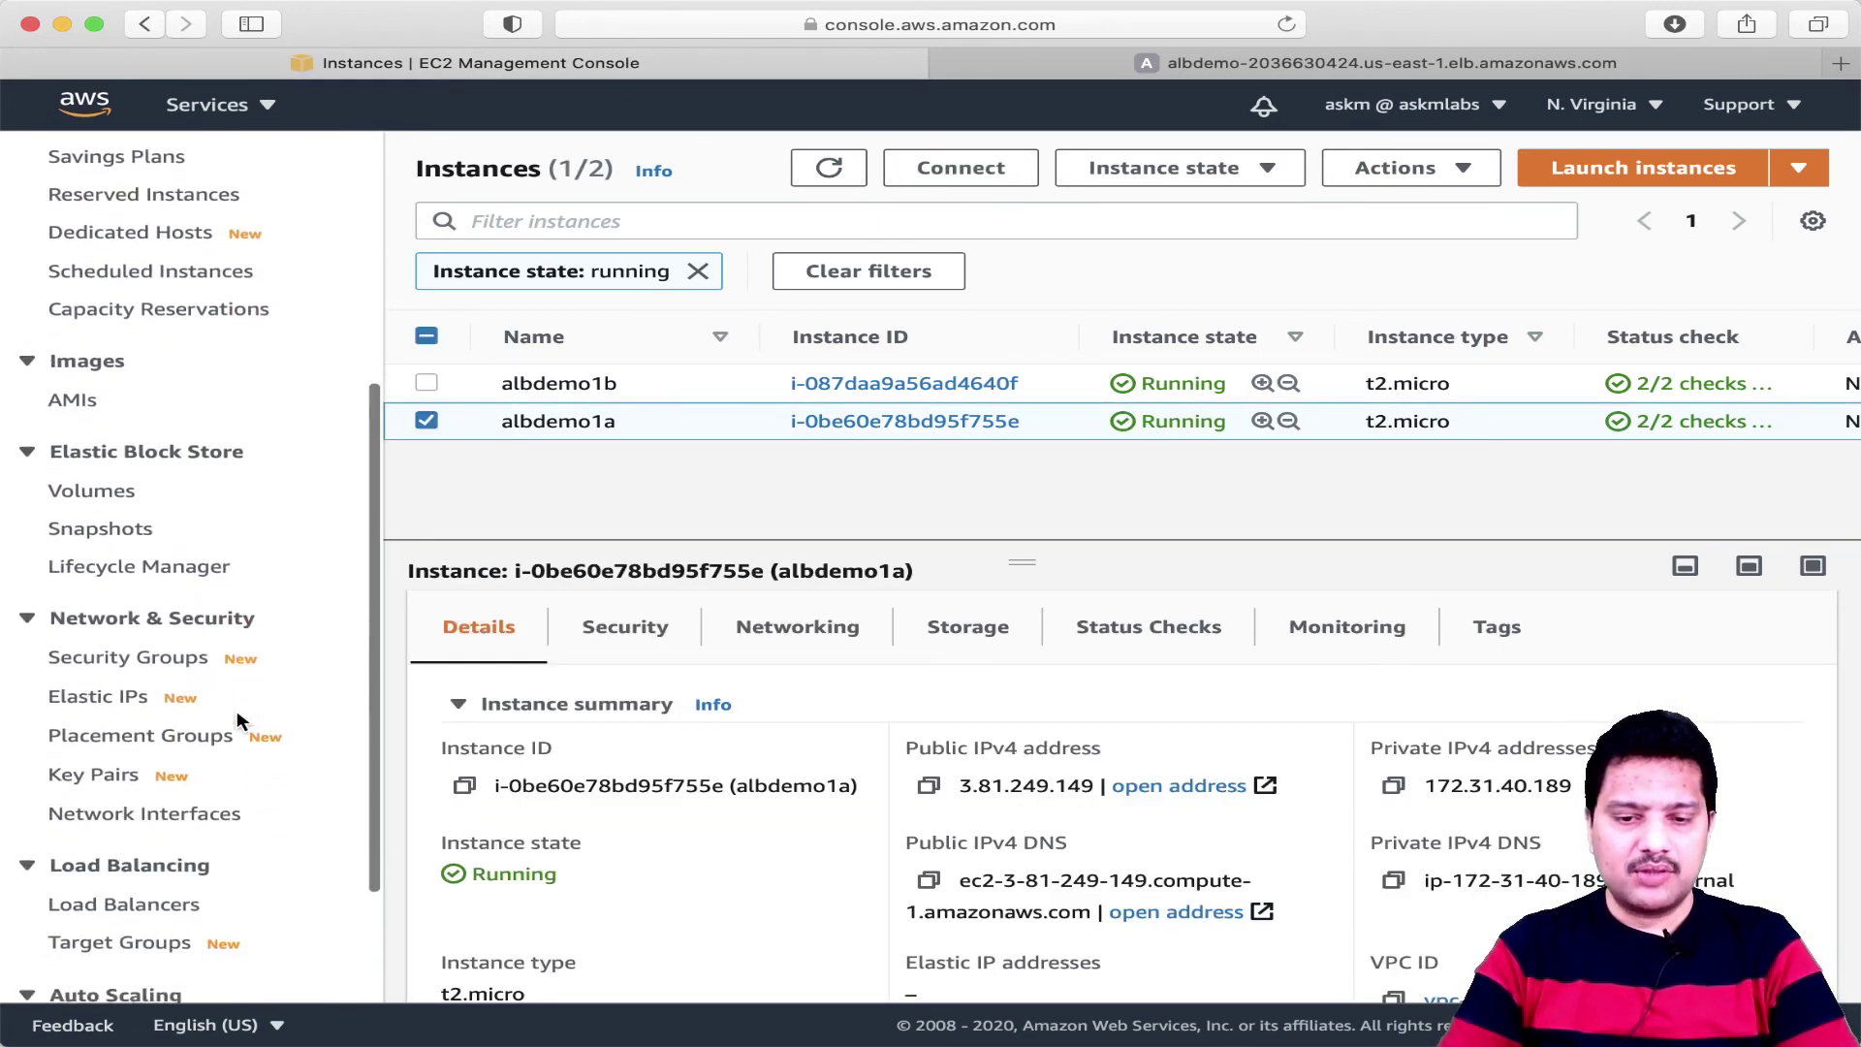
left_click(161, 768)
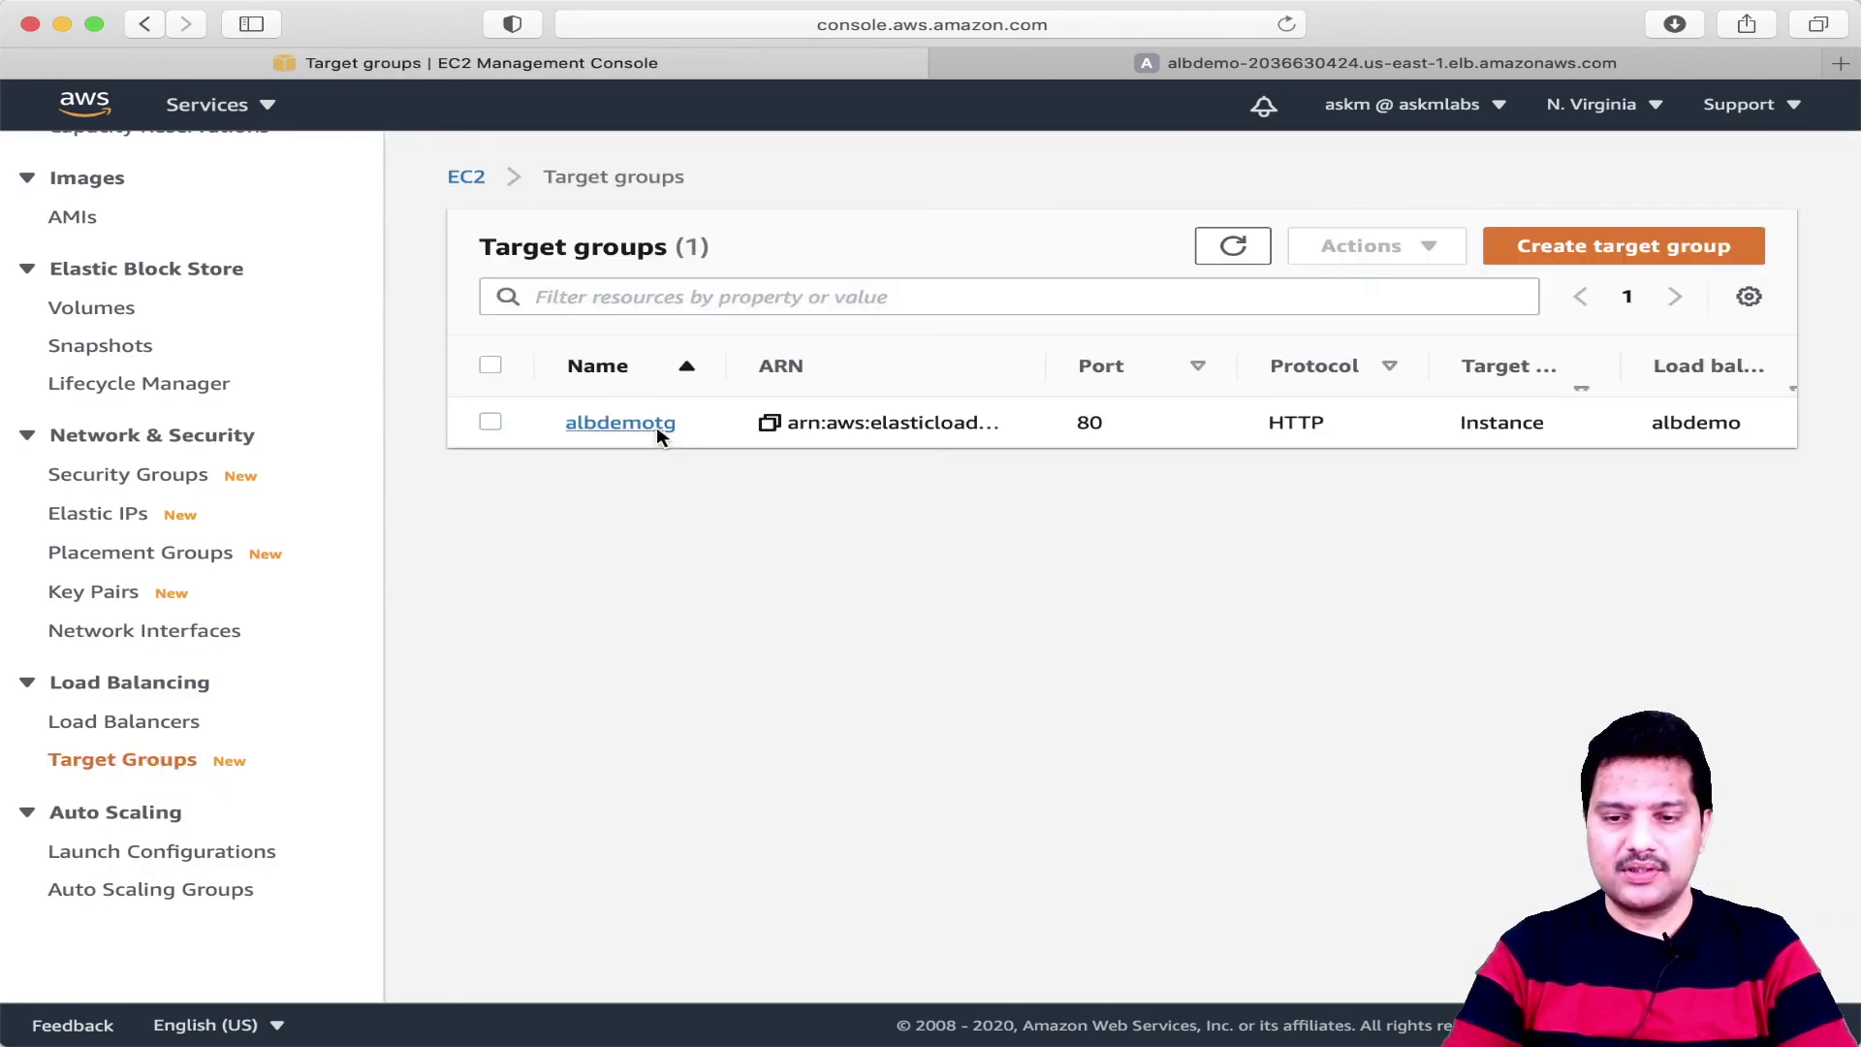
left_click(648, 430)
scroll(702, 765, "down", 3)
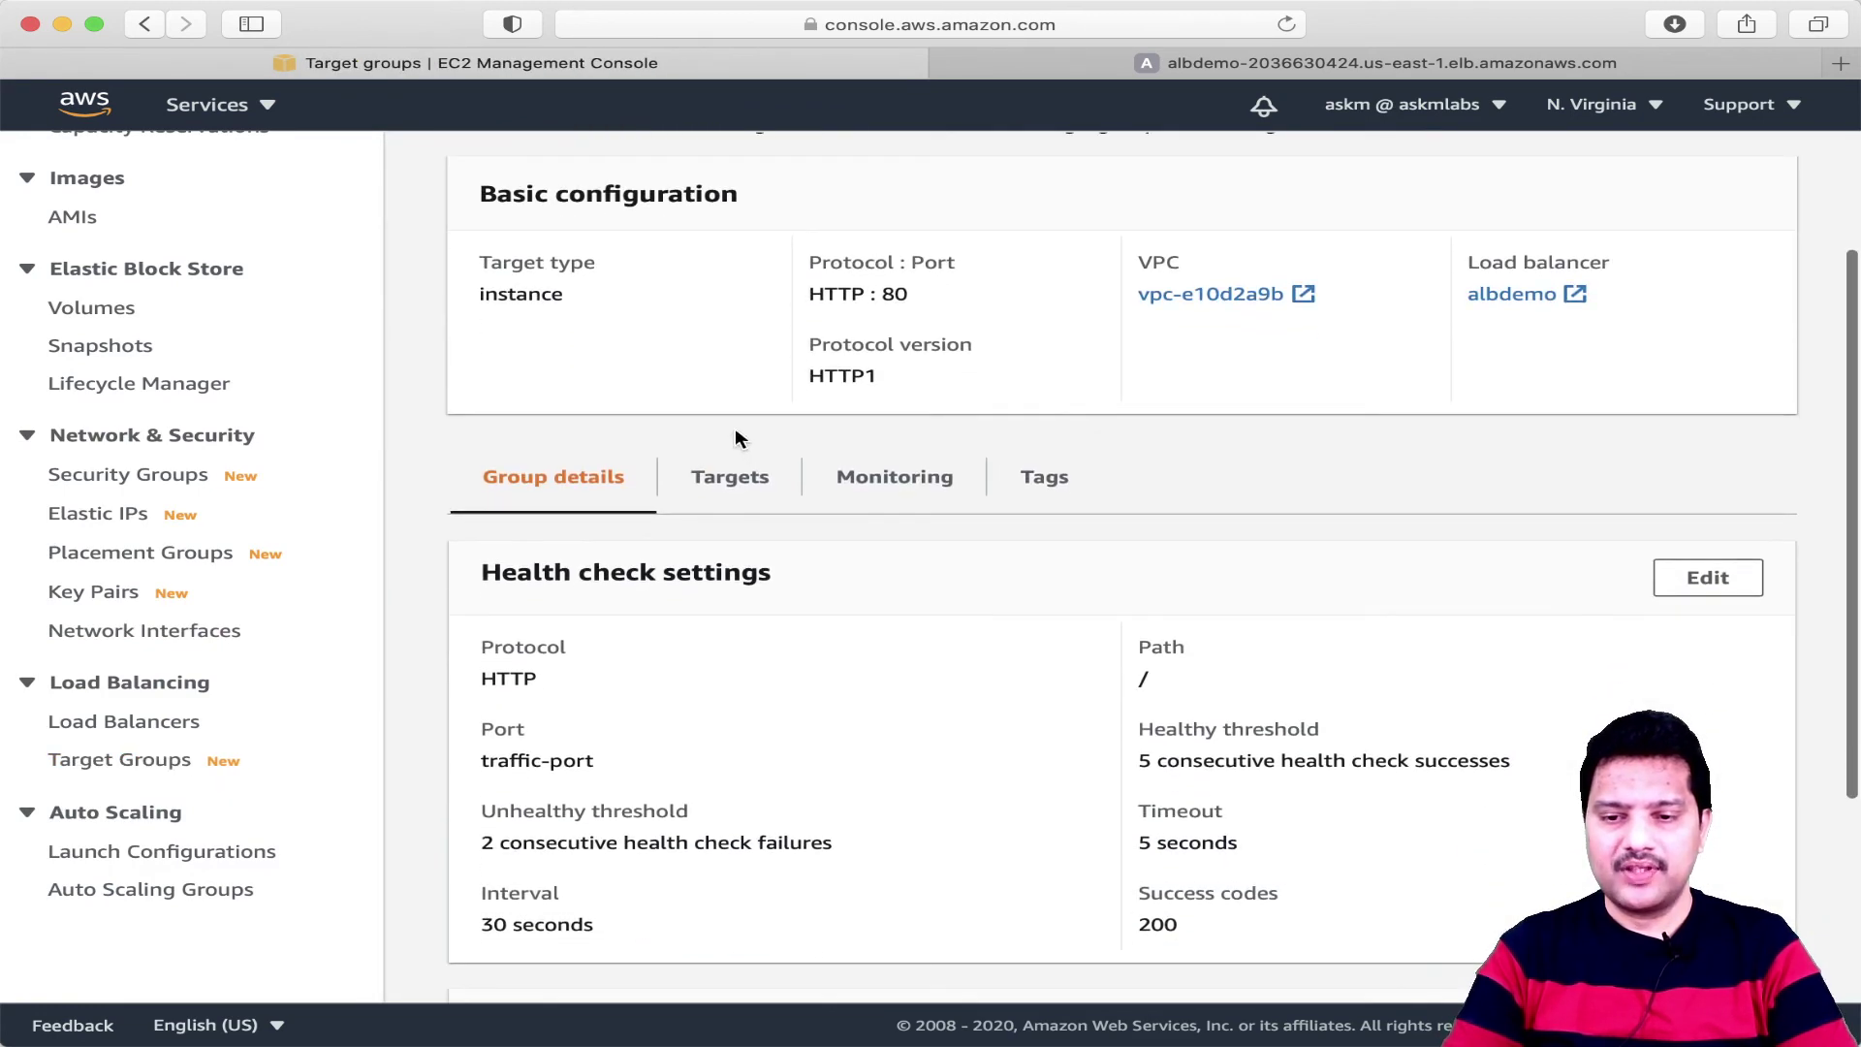
left_click(744, 480)
scroll(798, 715, "down", 1)
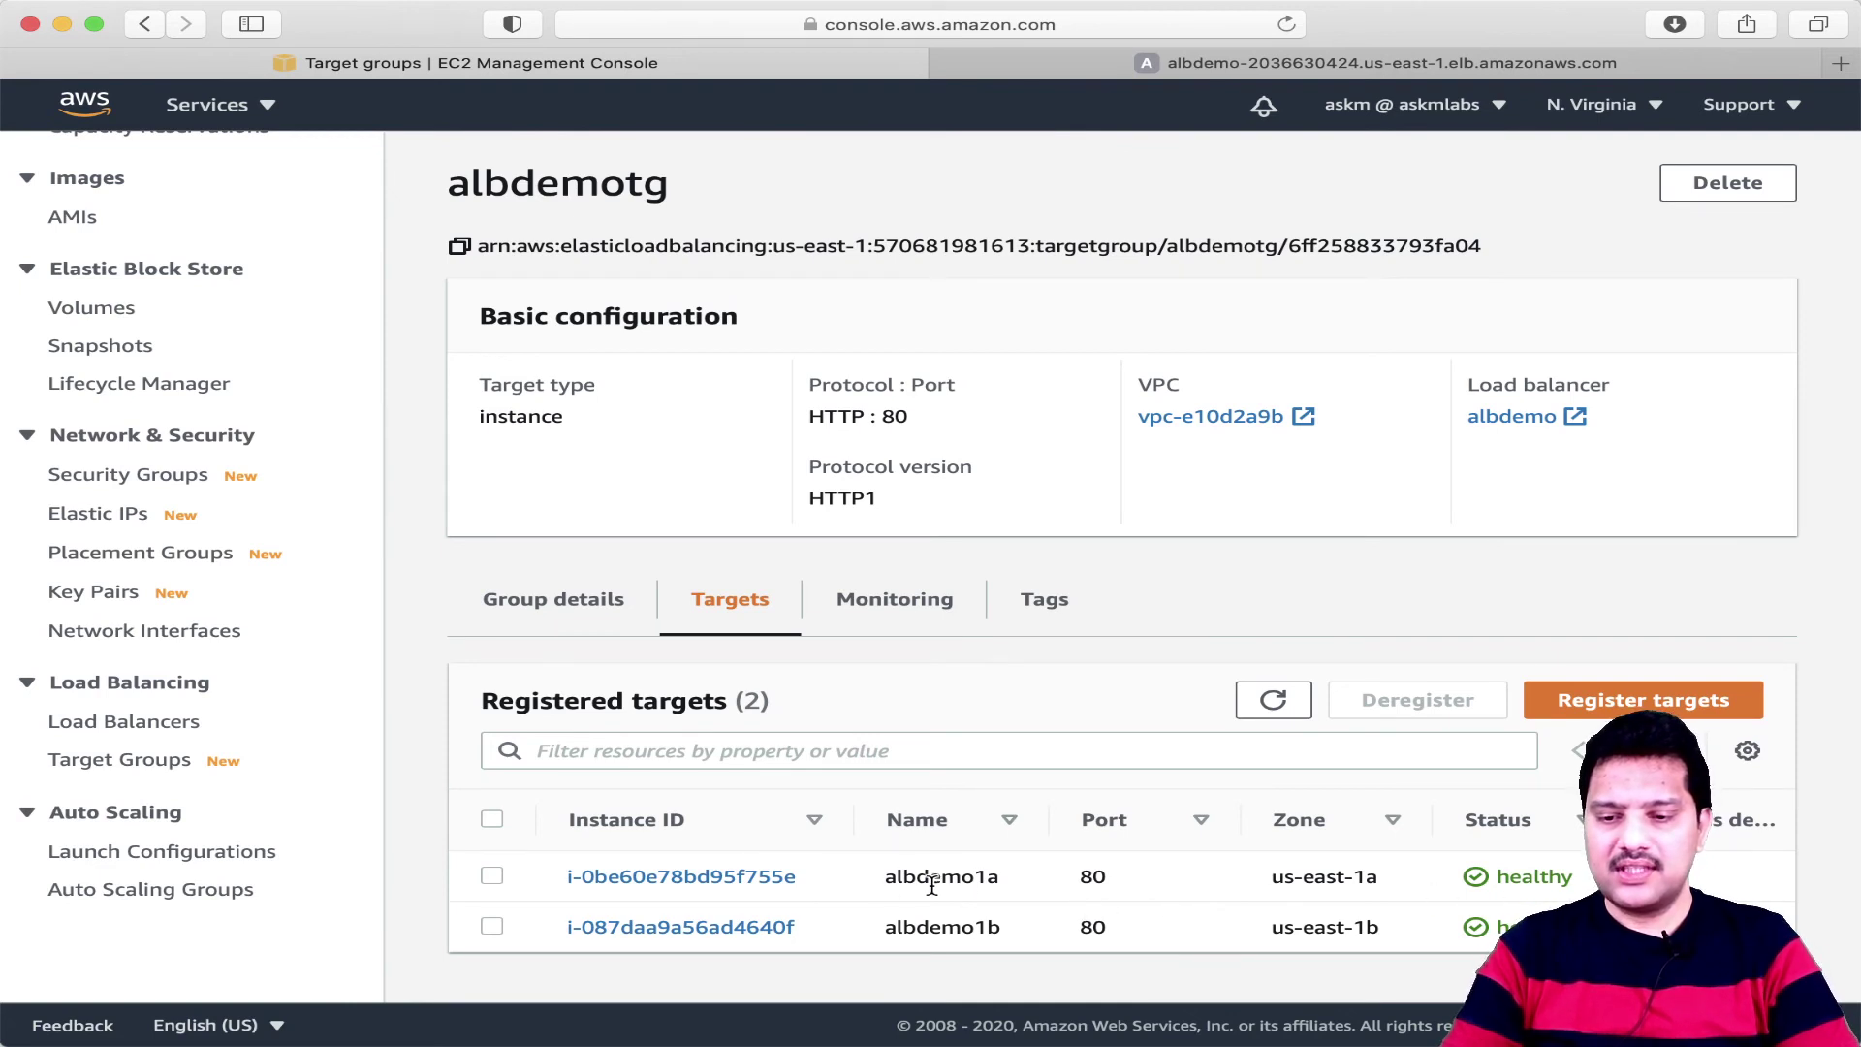
Open registered target albdemo1a's instance page and copy its public IPv4 address from the networking details.
left_click(744, 877)
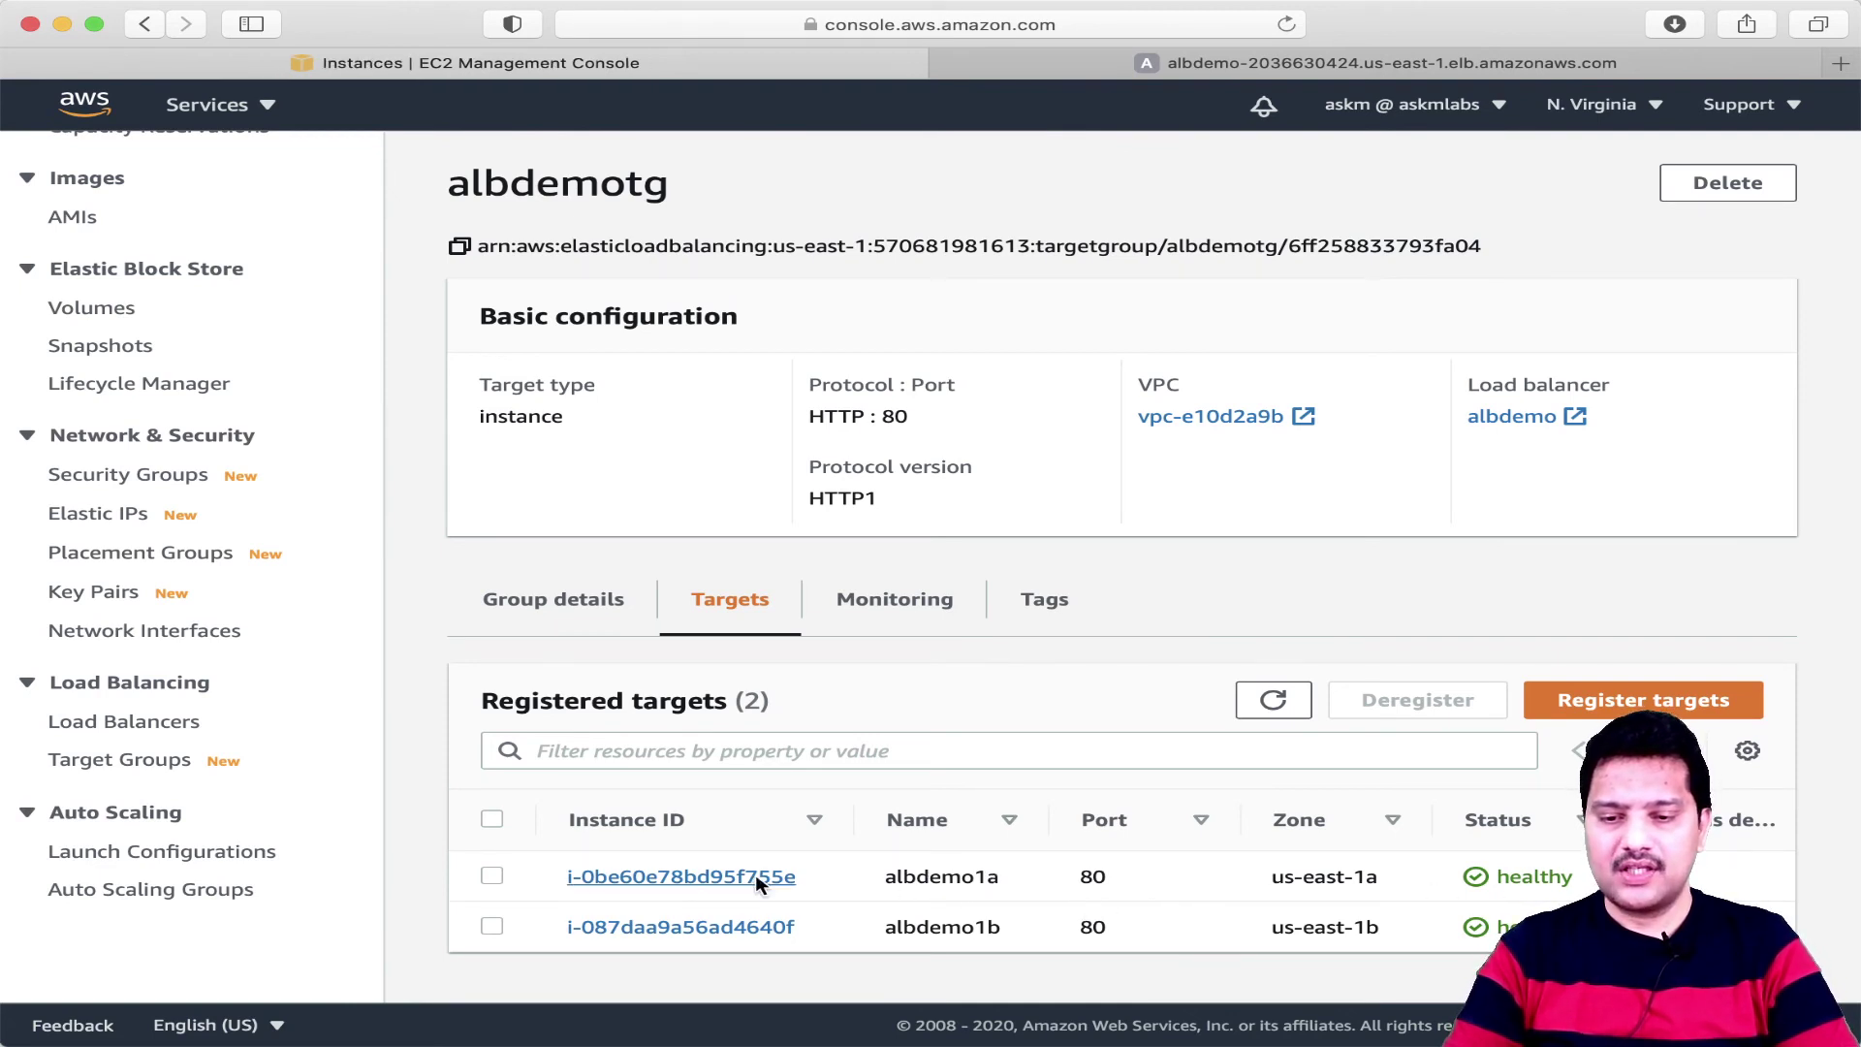
left_click(919, 384)
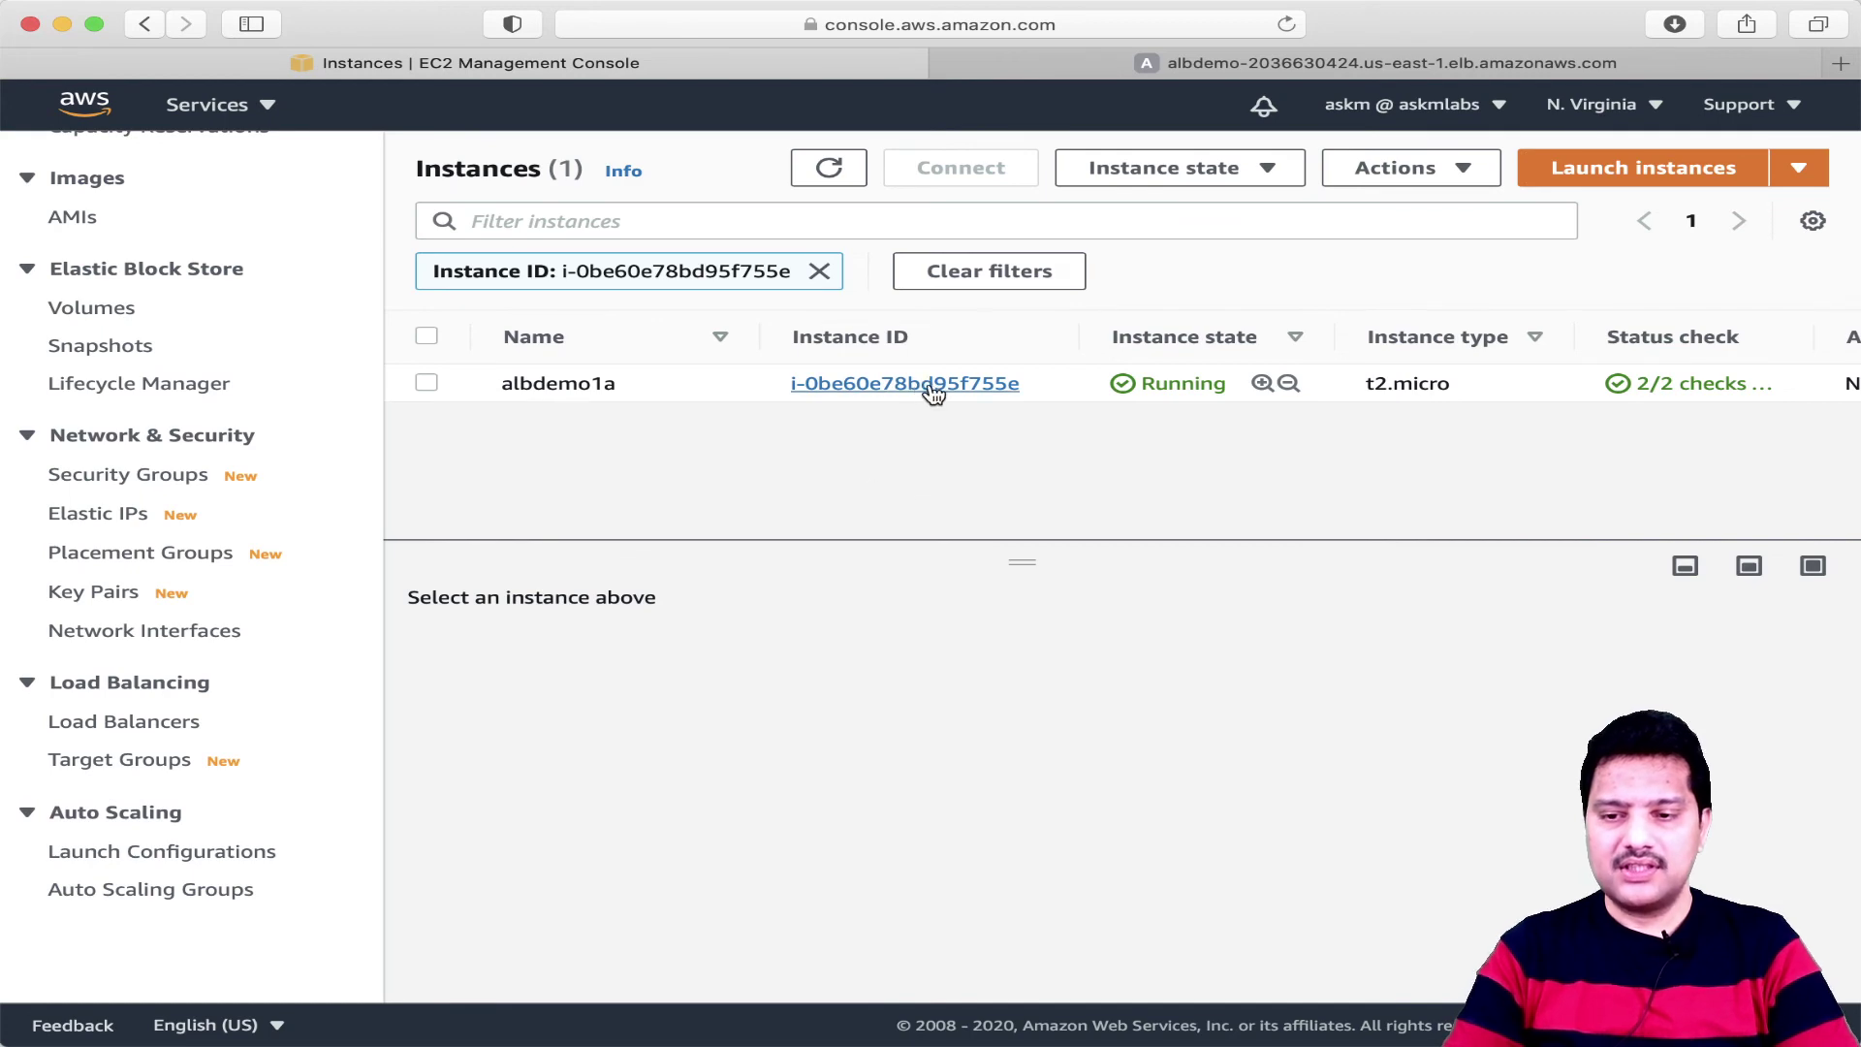
scroll(732, 657, "down", 5)
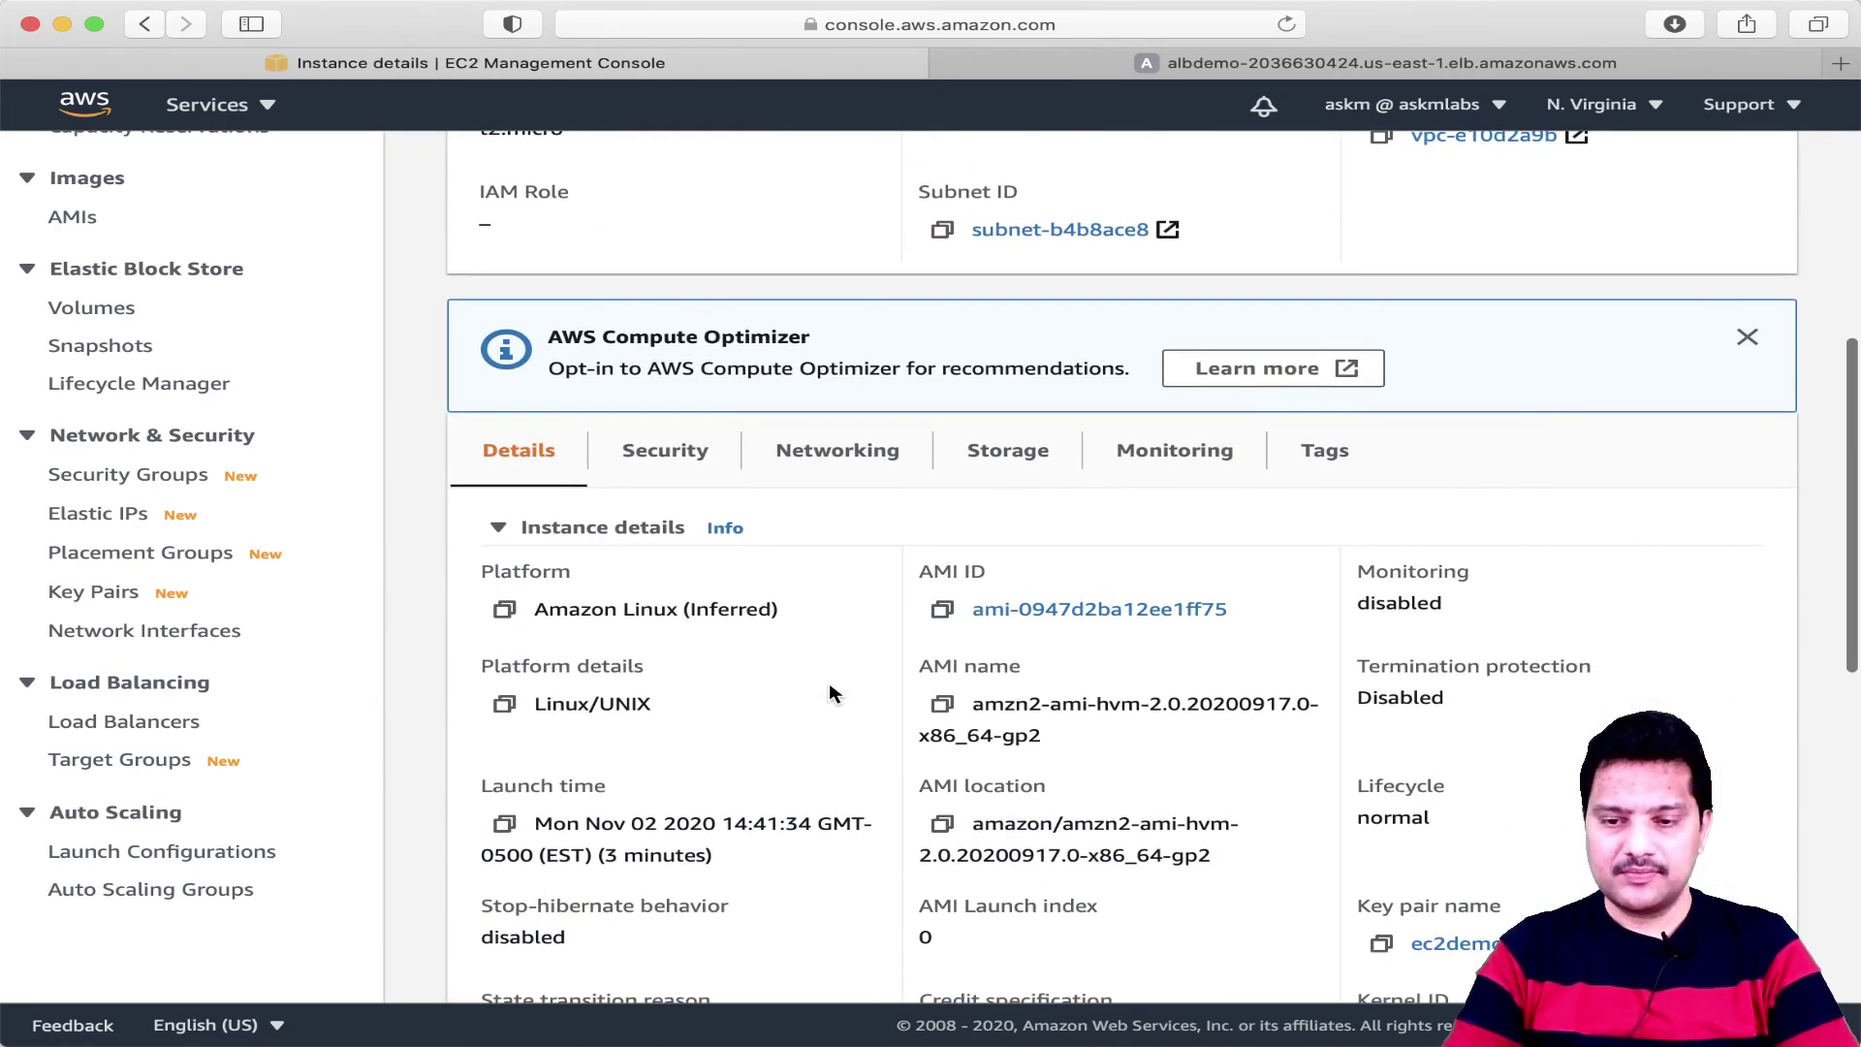
left_click(847, 462)
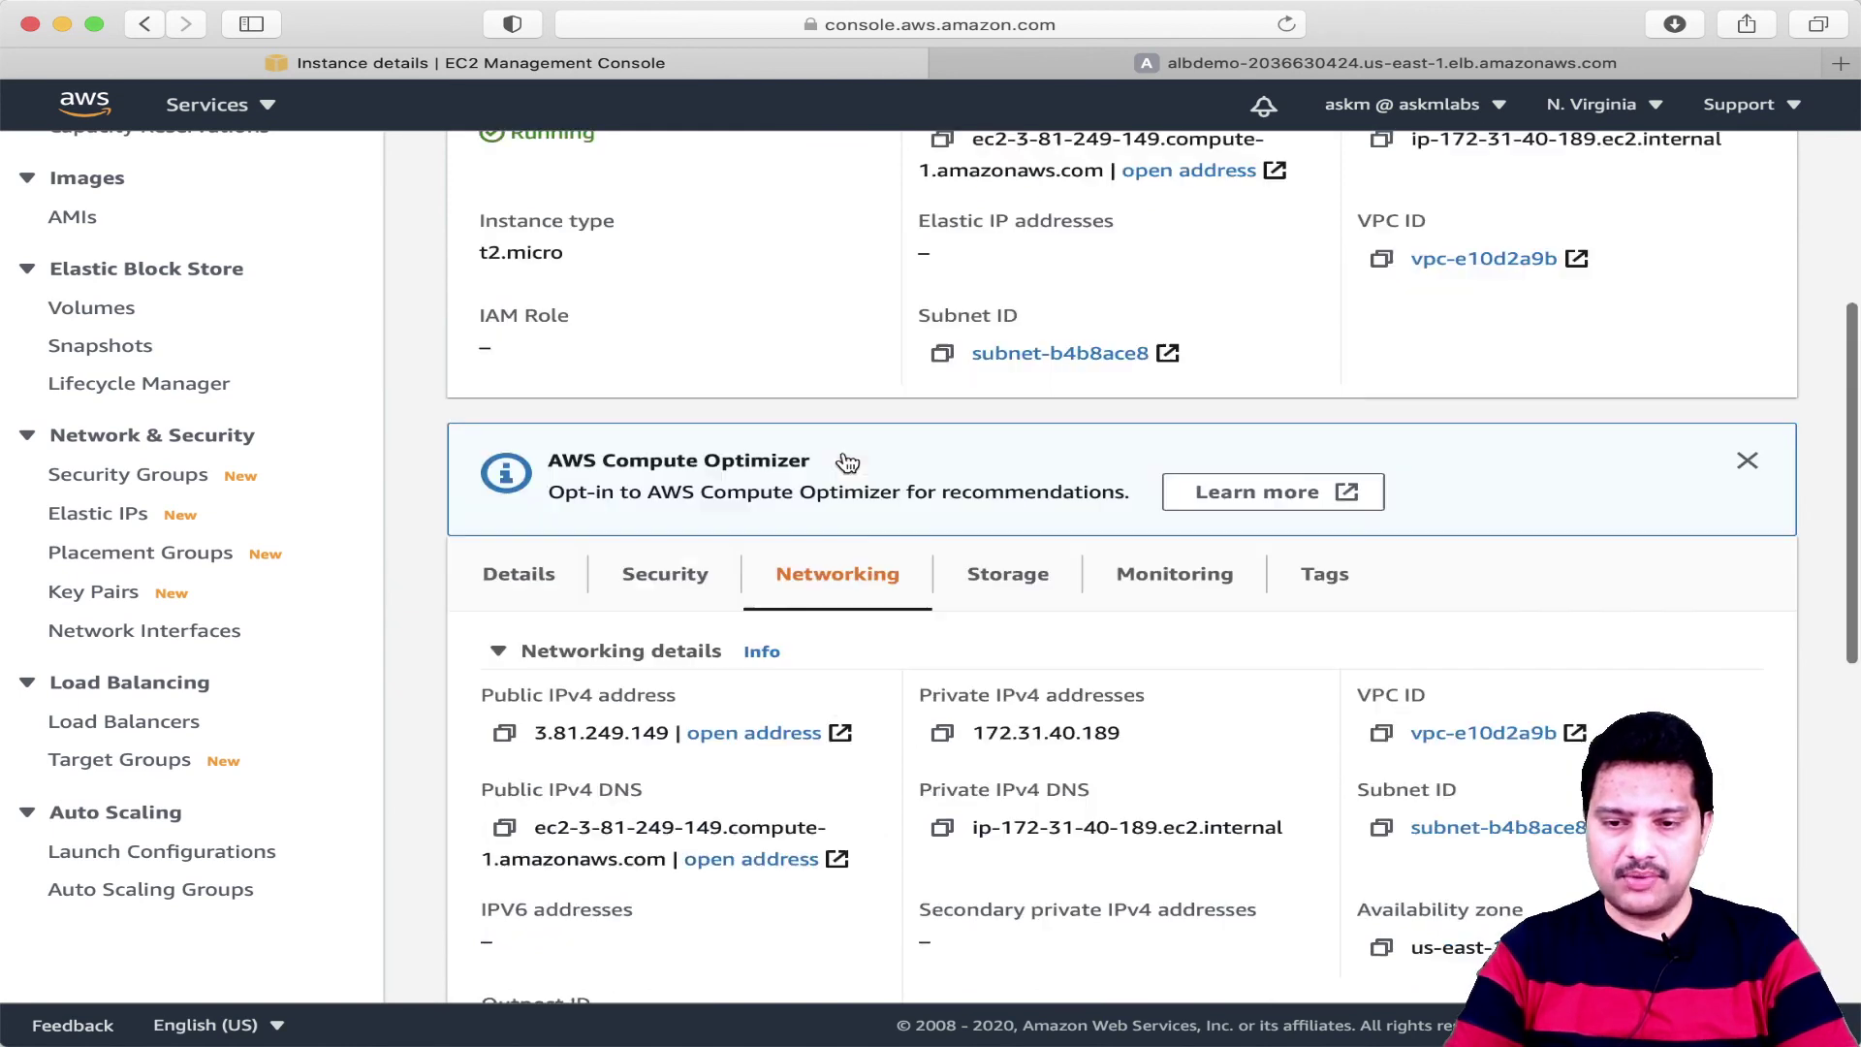
left_click(505, 735)
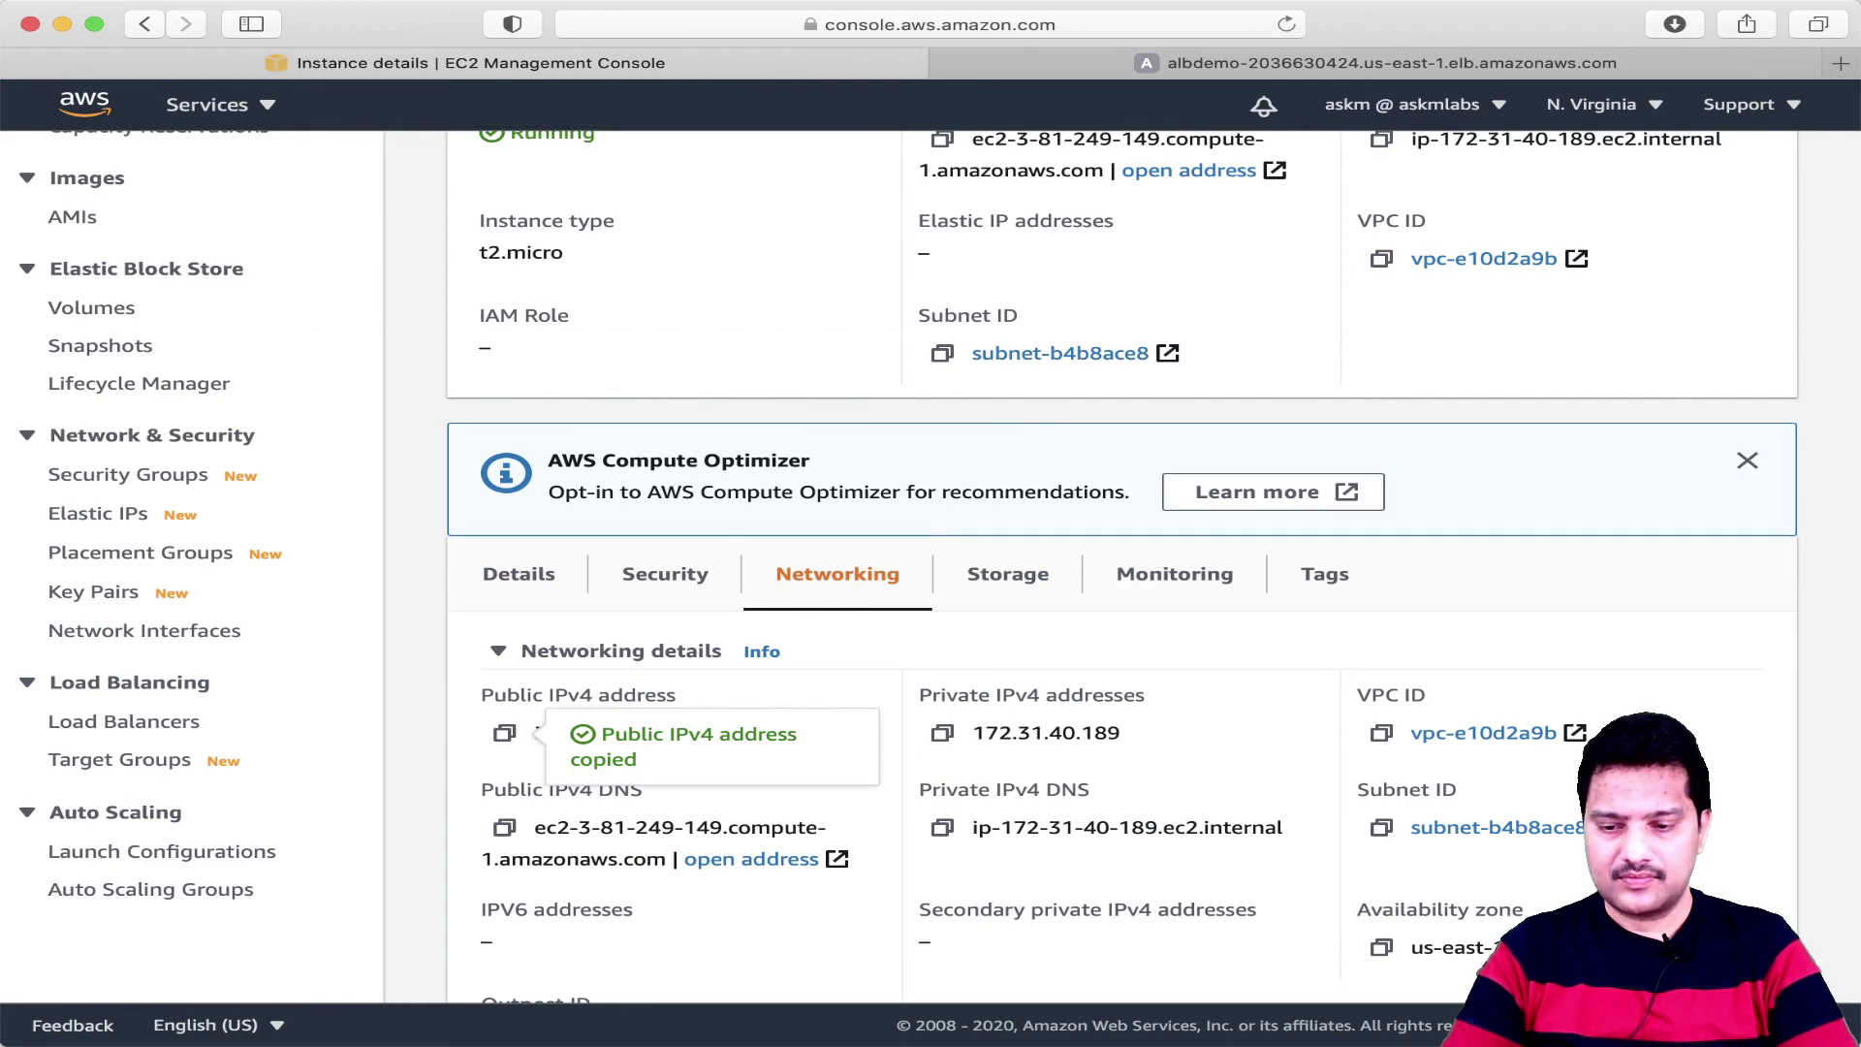
Switch to Terminal, change to the Documents/keys/awskeys/ directory and list its files.
key("super+Tab")
type("cd Docu")
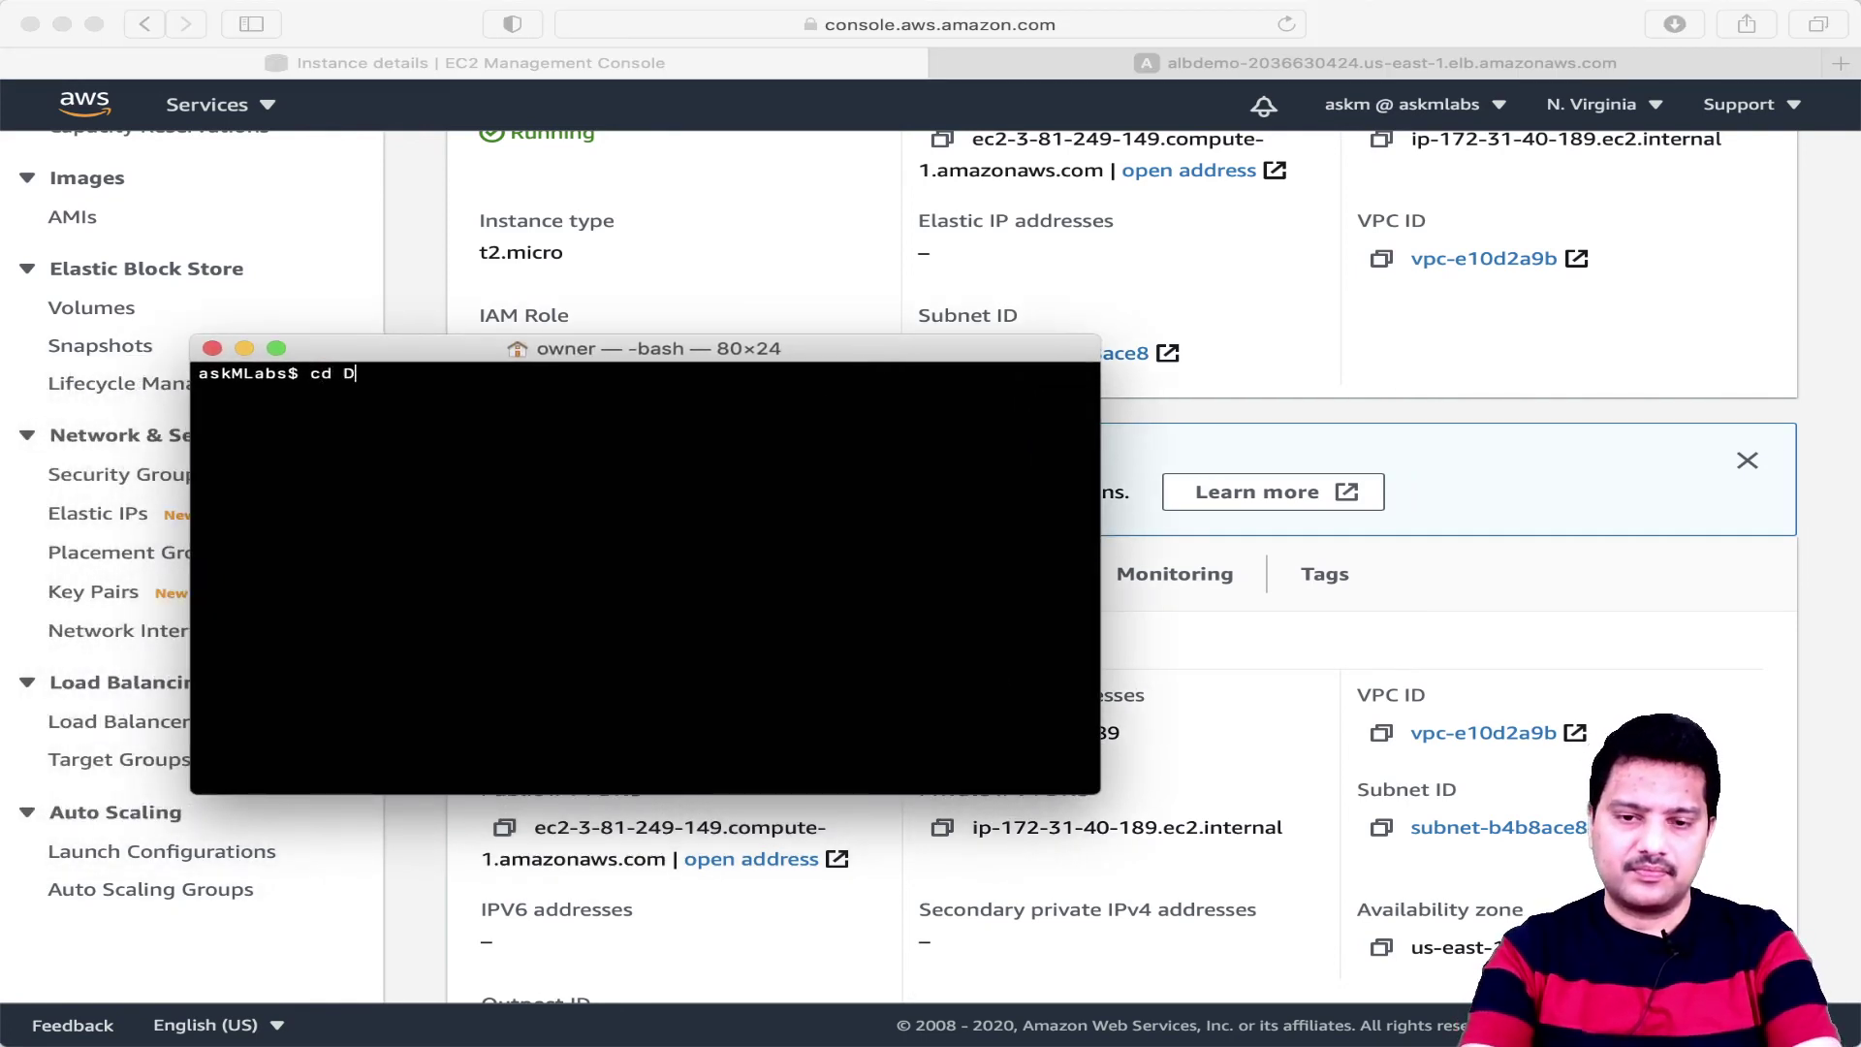
key("Tab")
type("ke")
key("Tab")
type("a")
key("Tab")
key("Return")
type("ls")
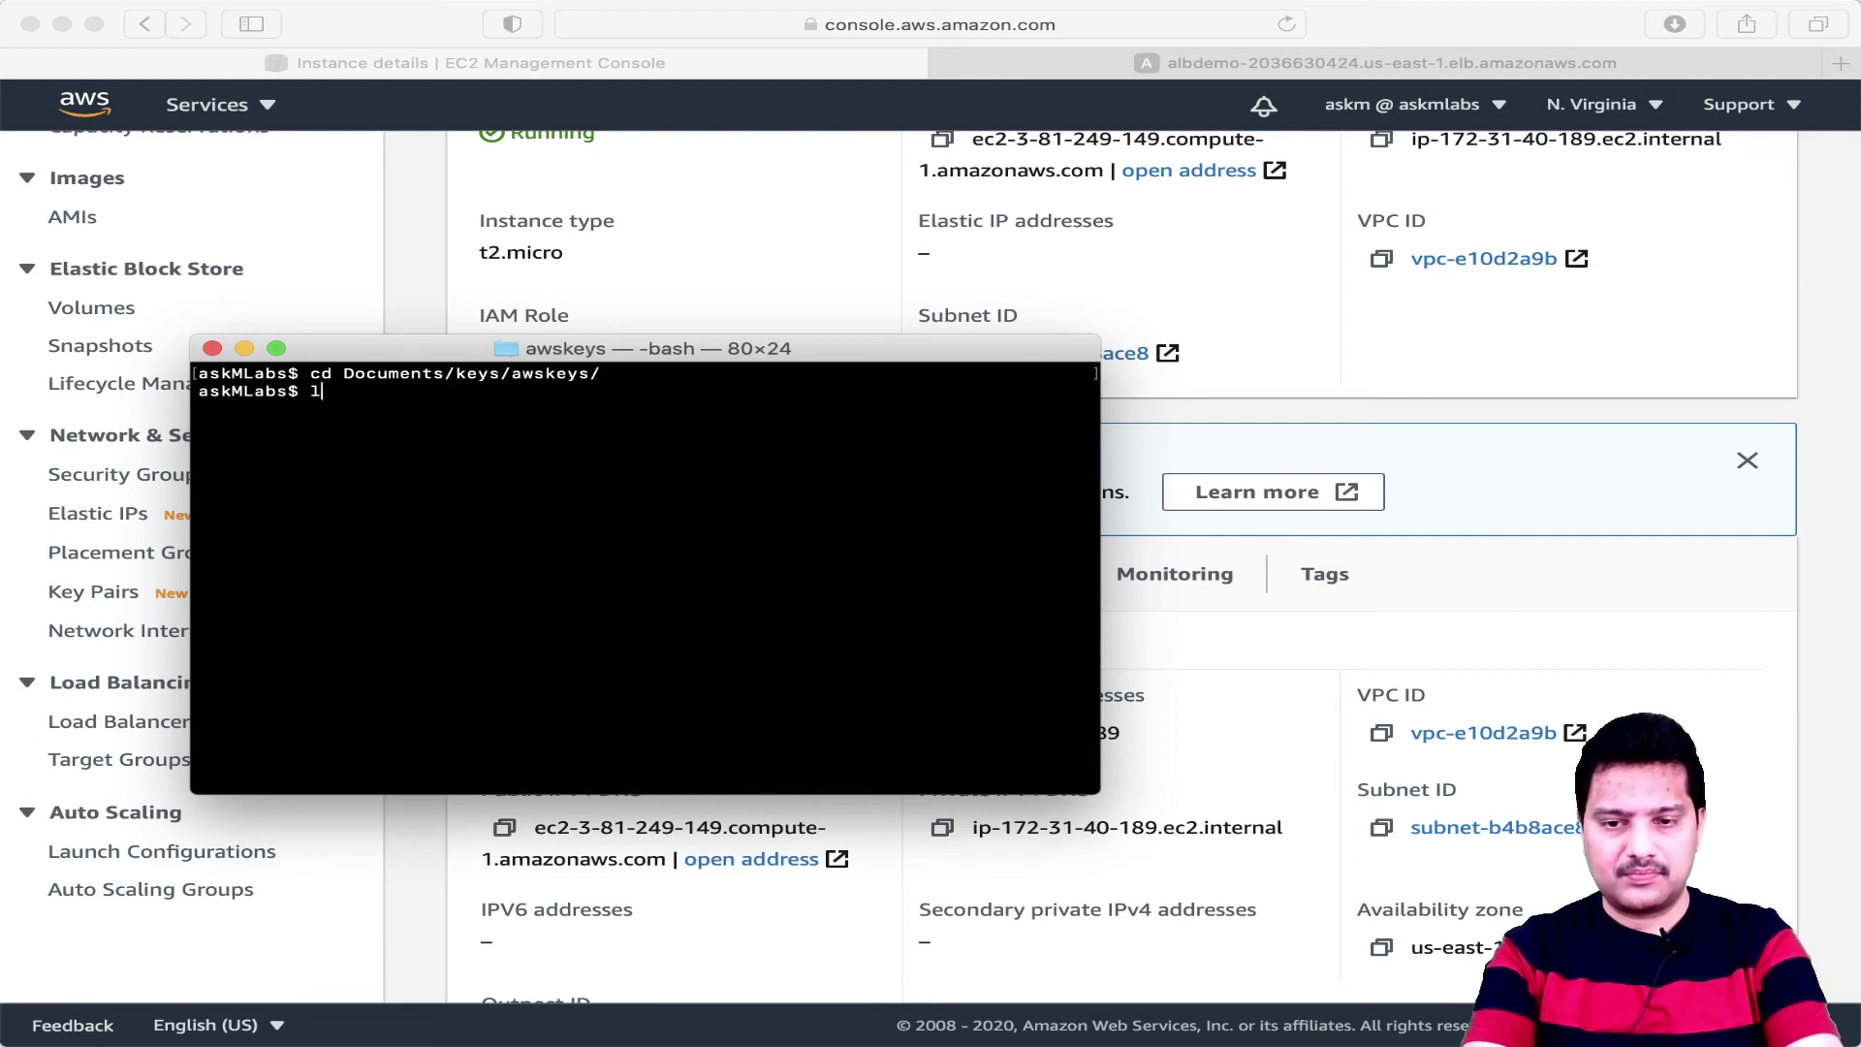
key("Return")
type("ssh -")
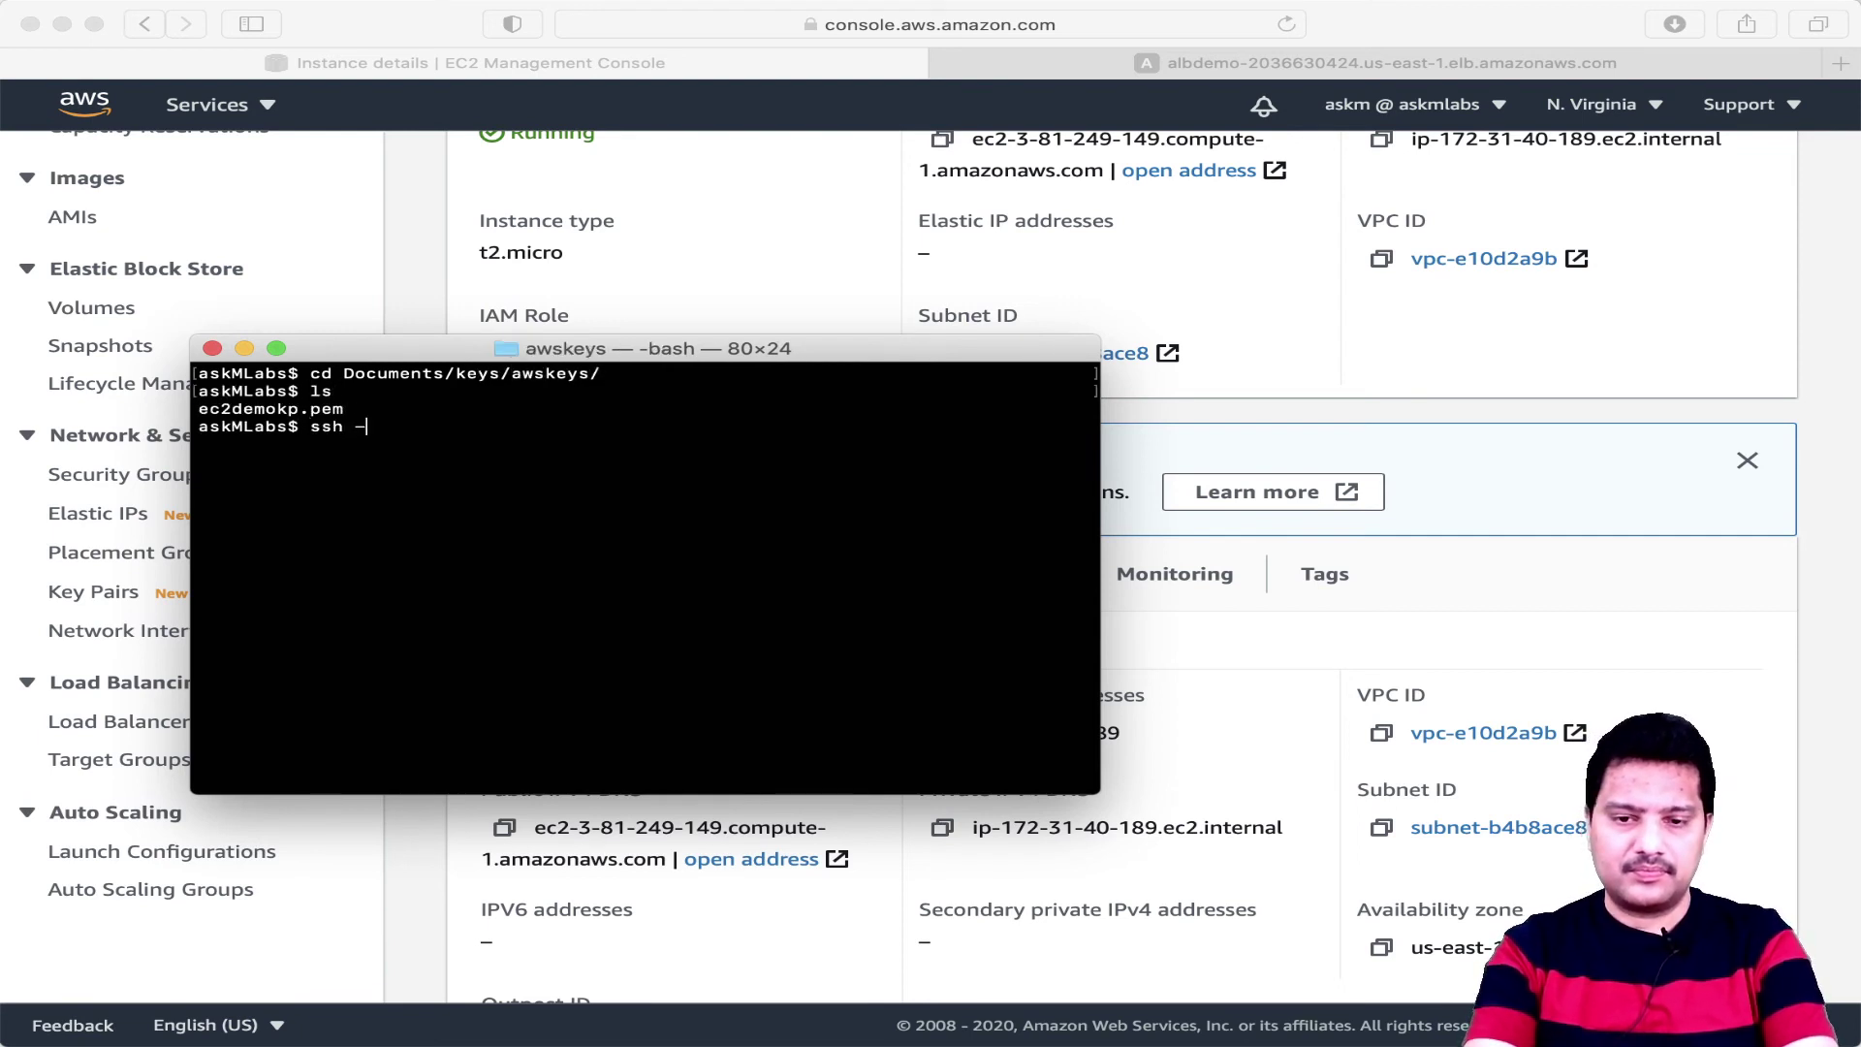
type("i ec2demokp.pem ")
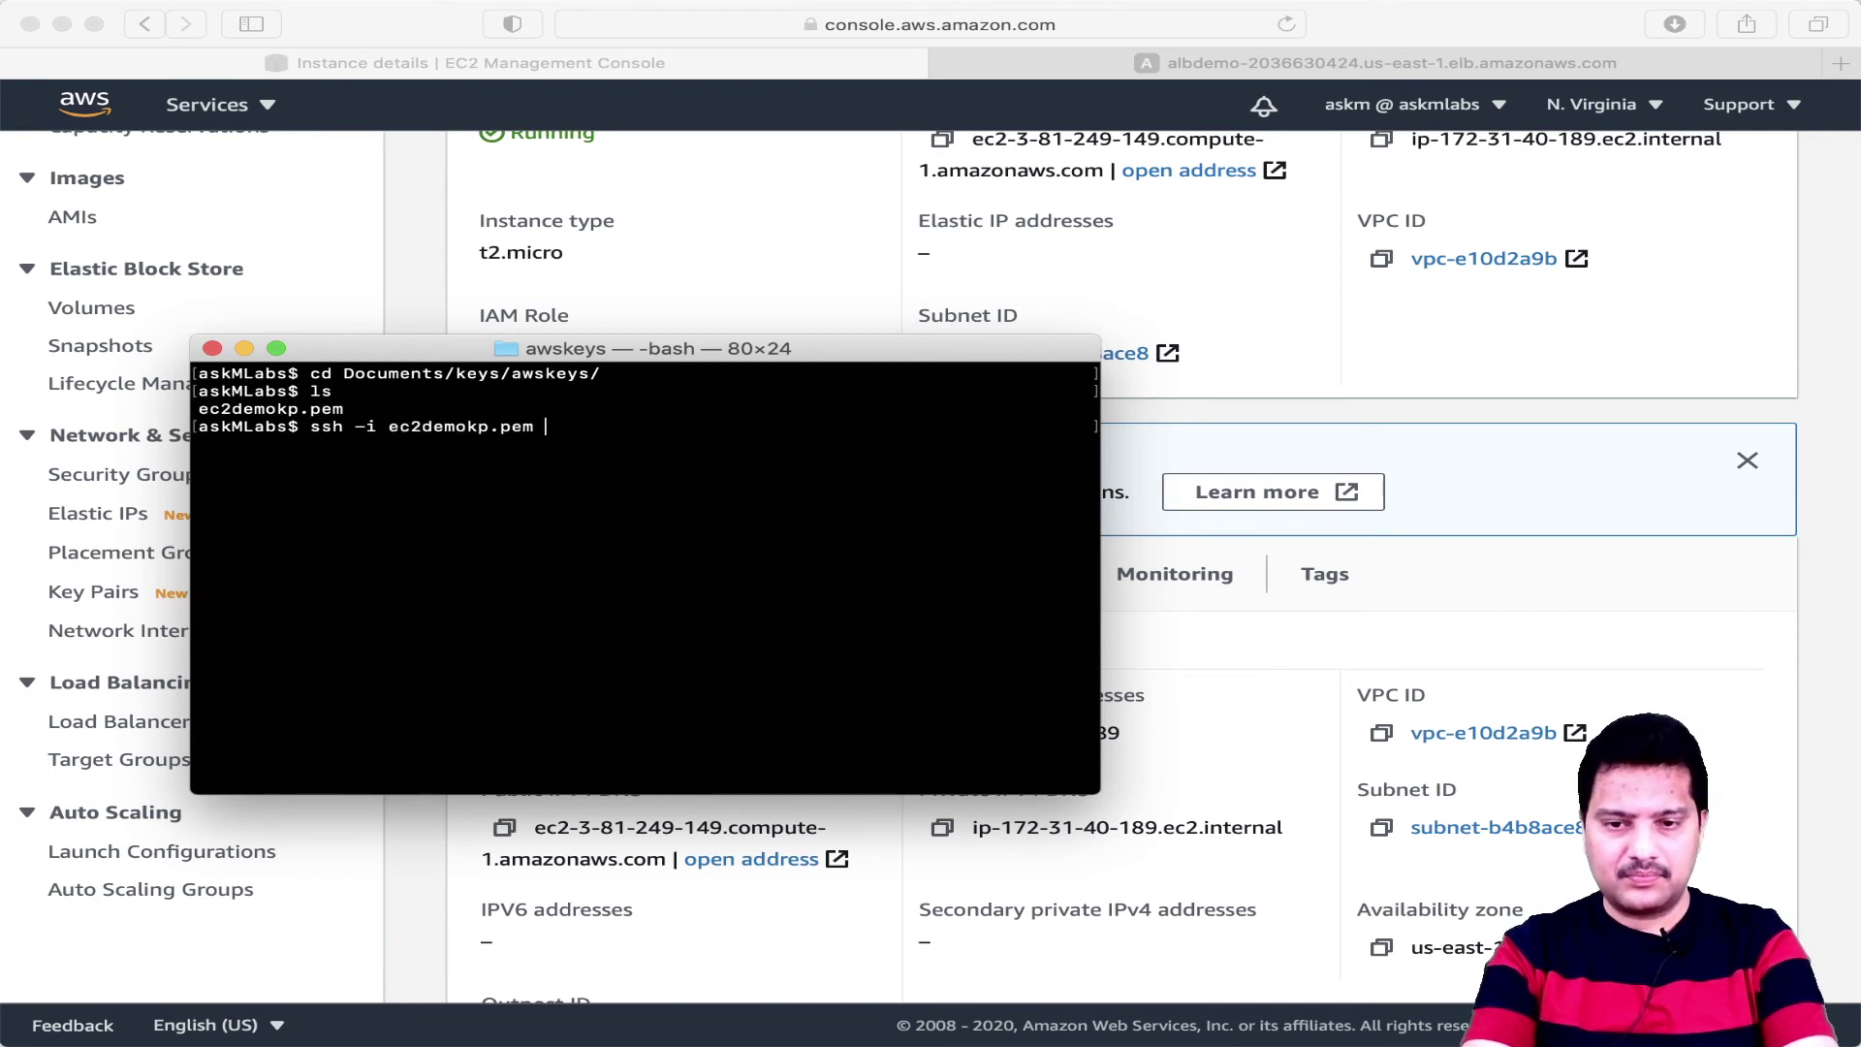
type("ec2")
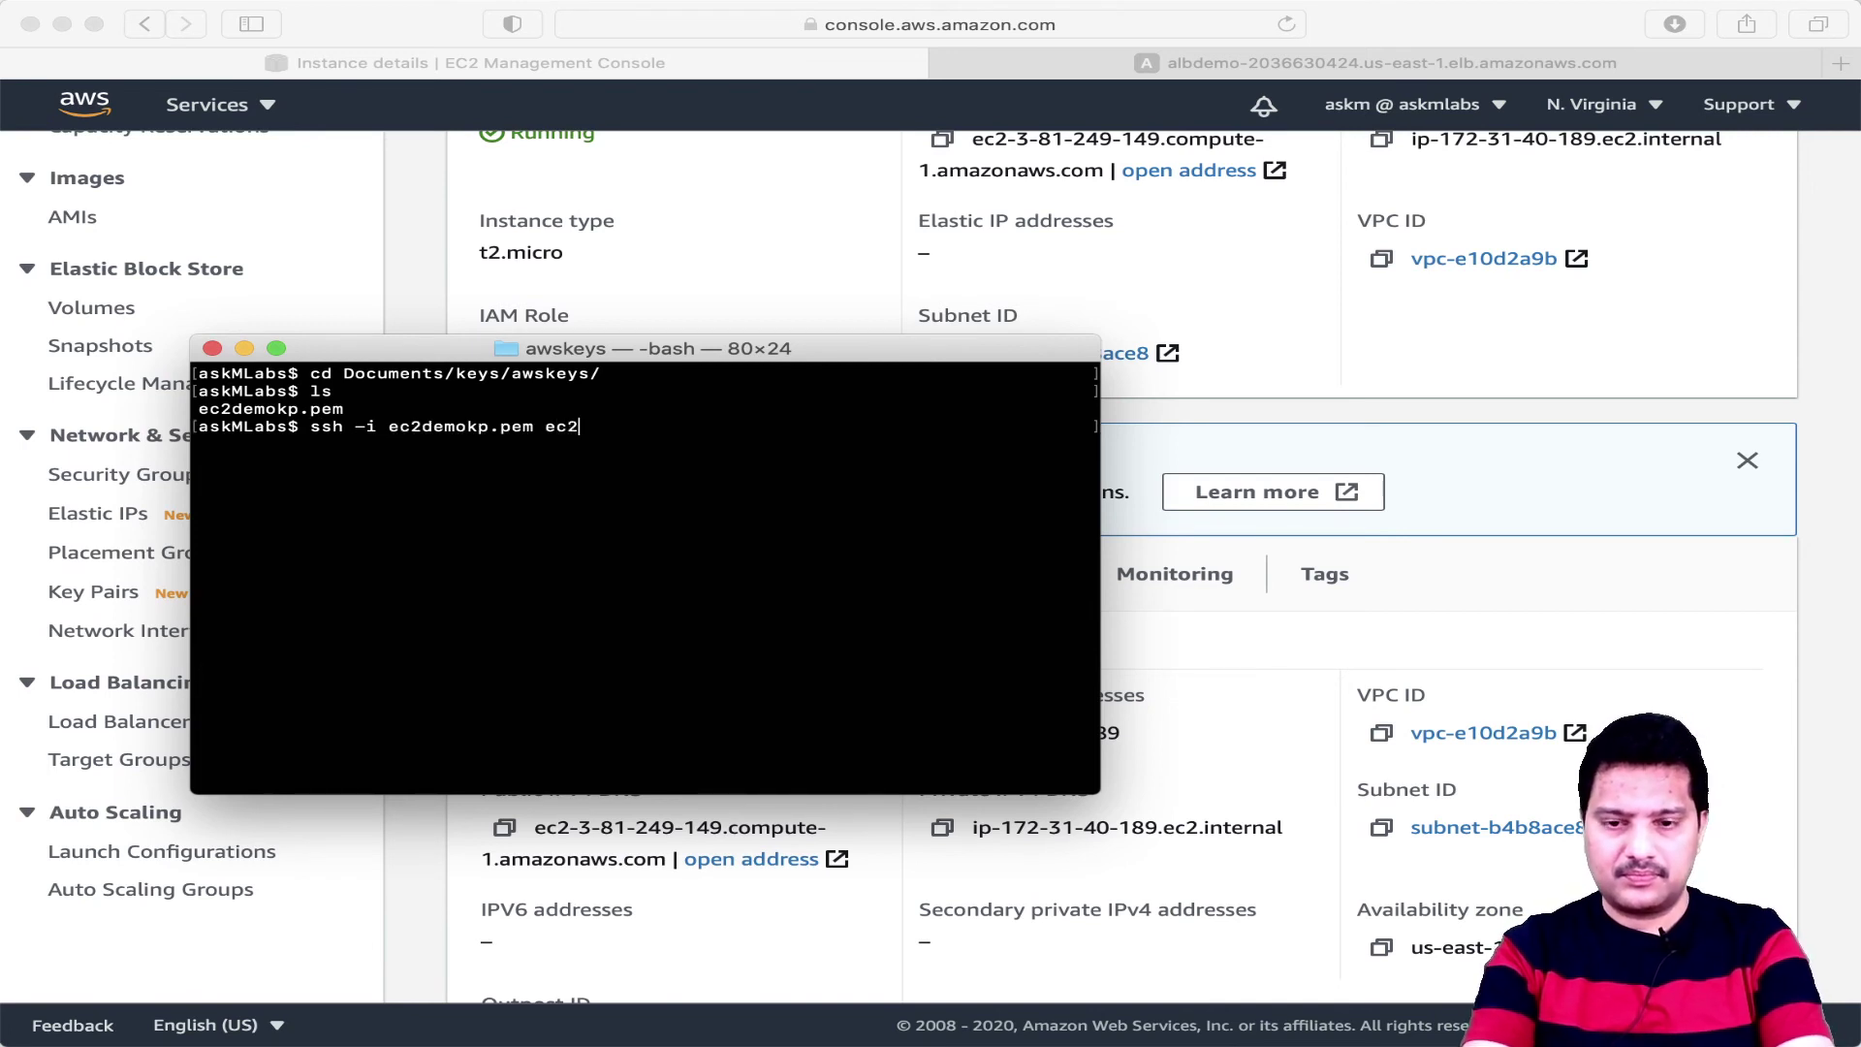
type("-user")
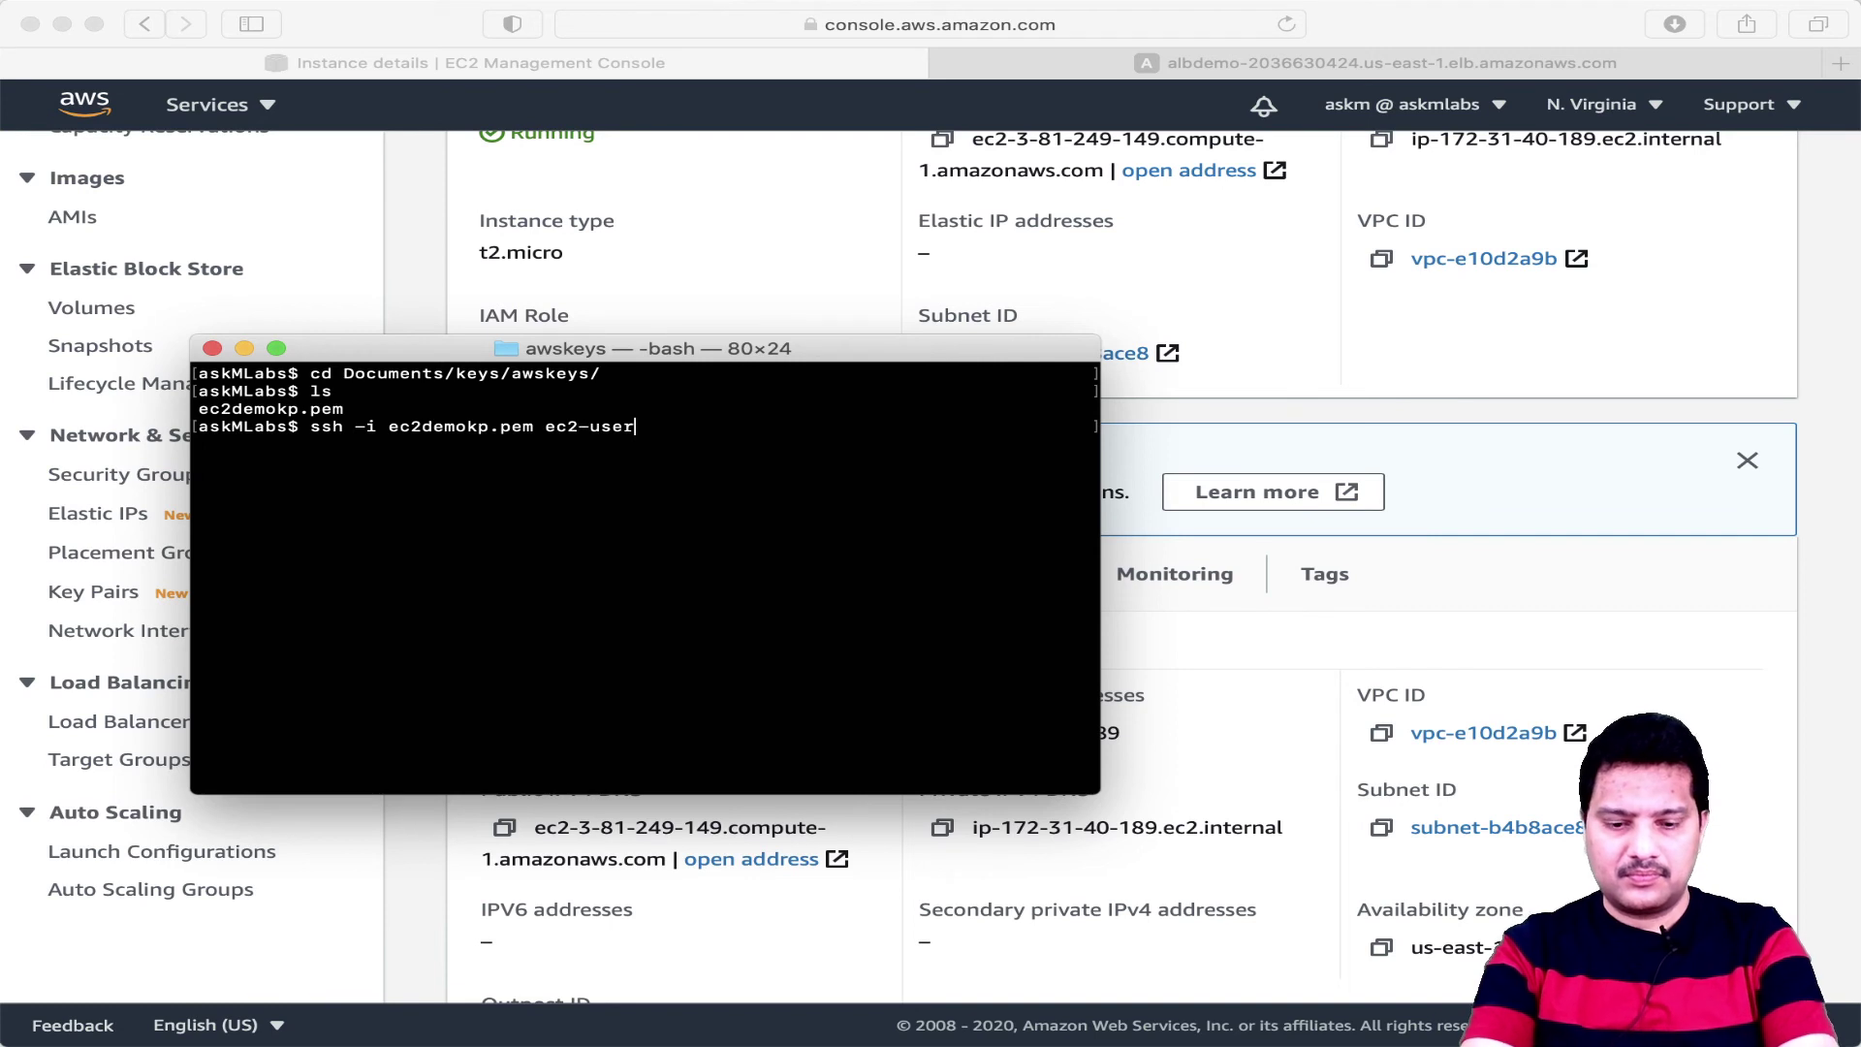
type("@3.81.249.149")
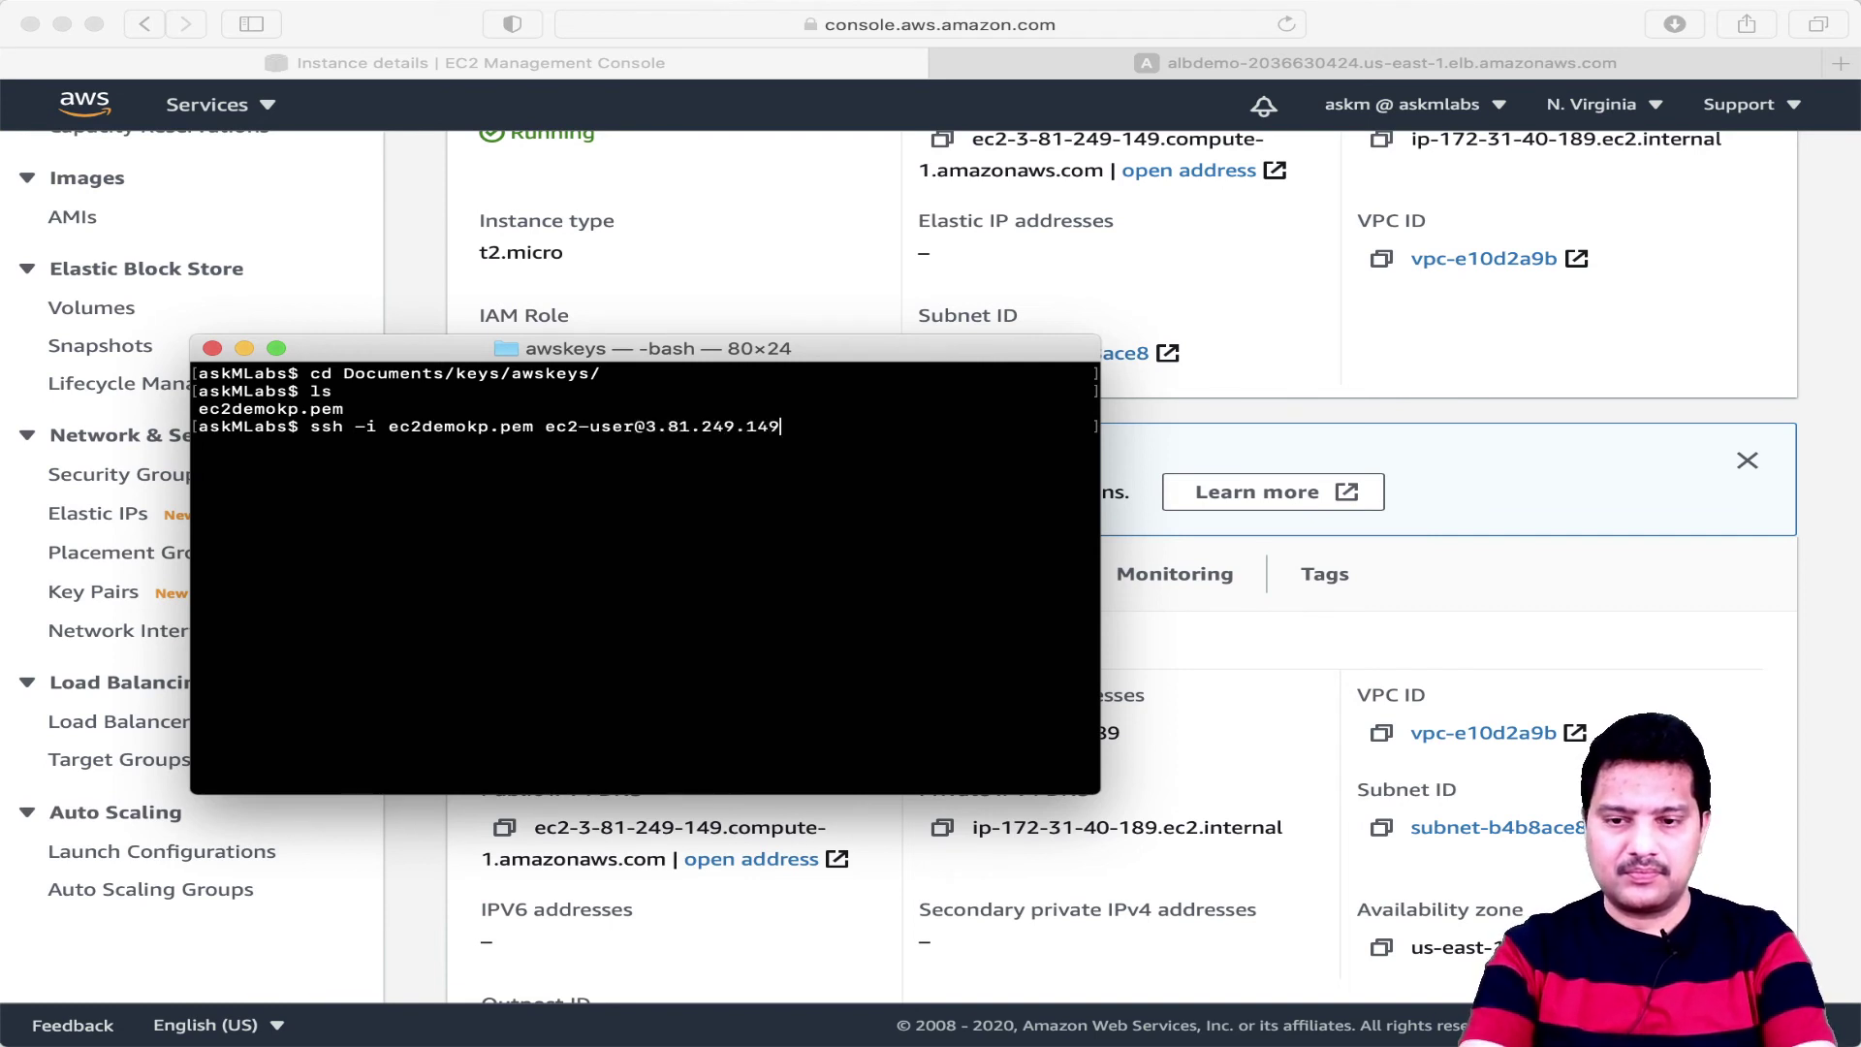
key("Return")
type("yes")
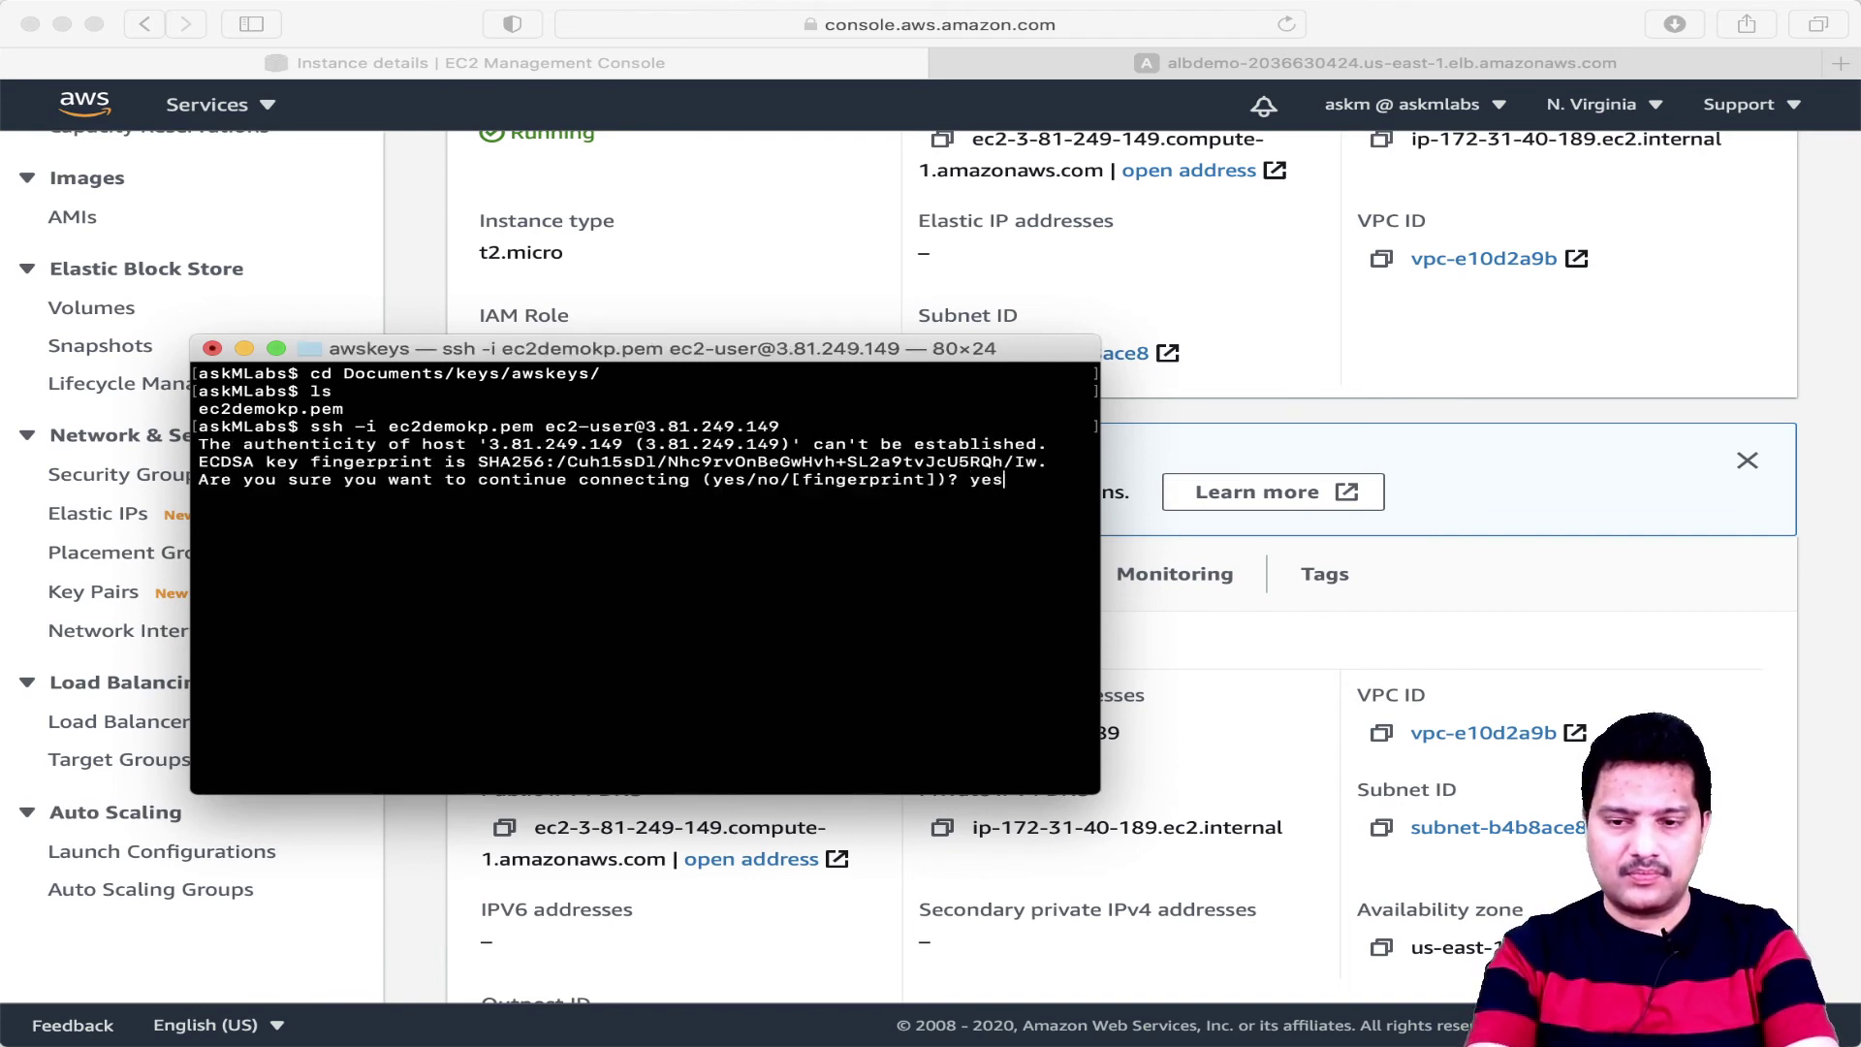
key("Return")
Become root with sudo su - and stop the web server with systemctl stop httpd.service.
type("sudo su -")
key("Return")
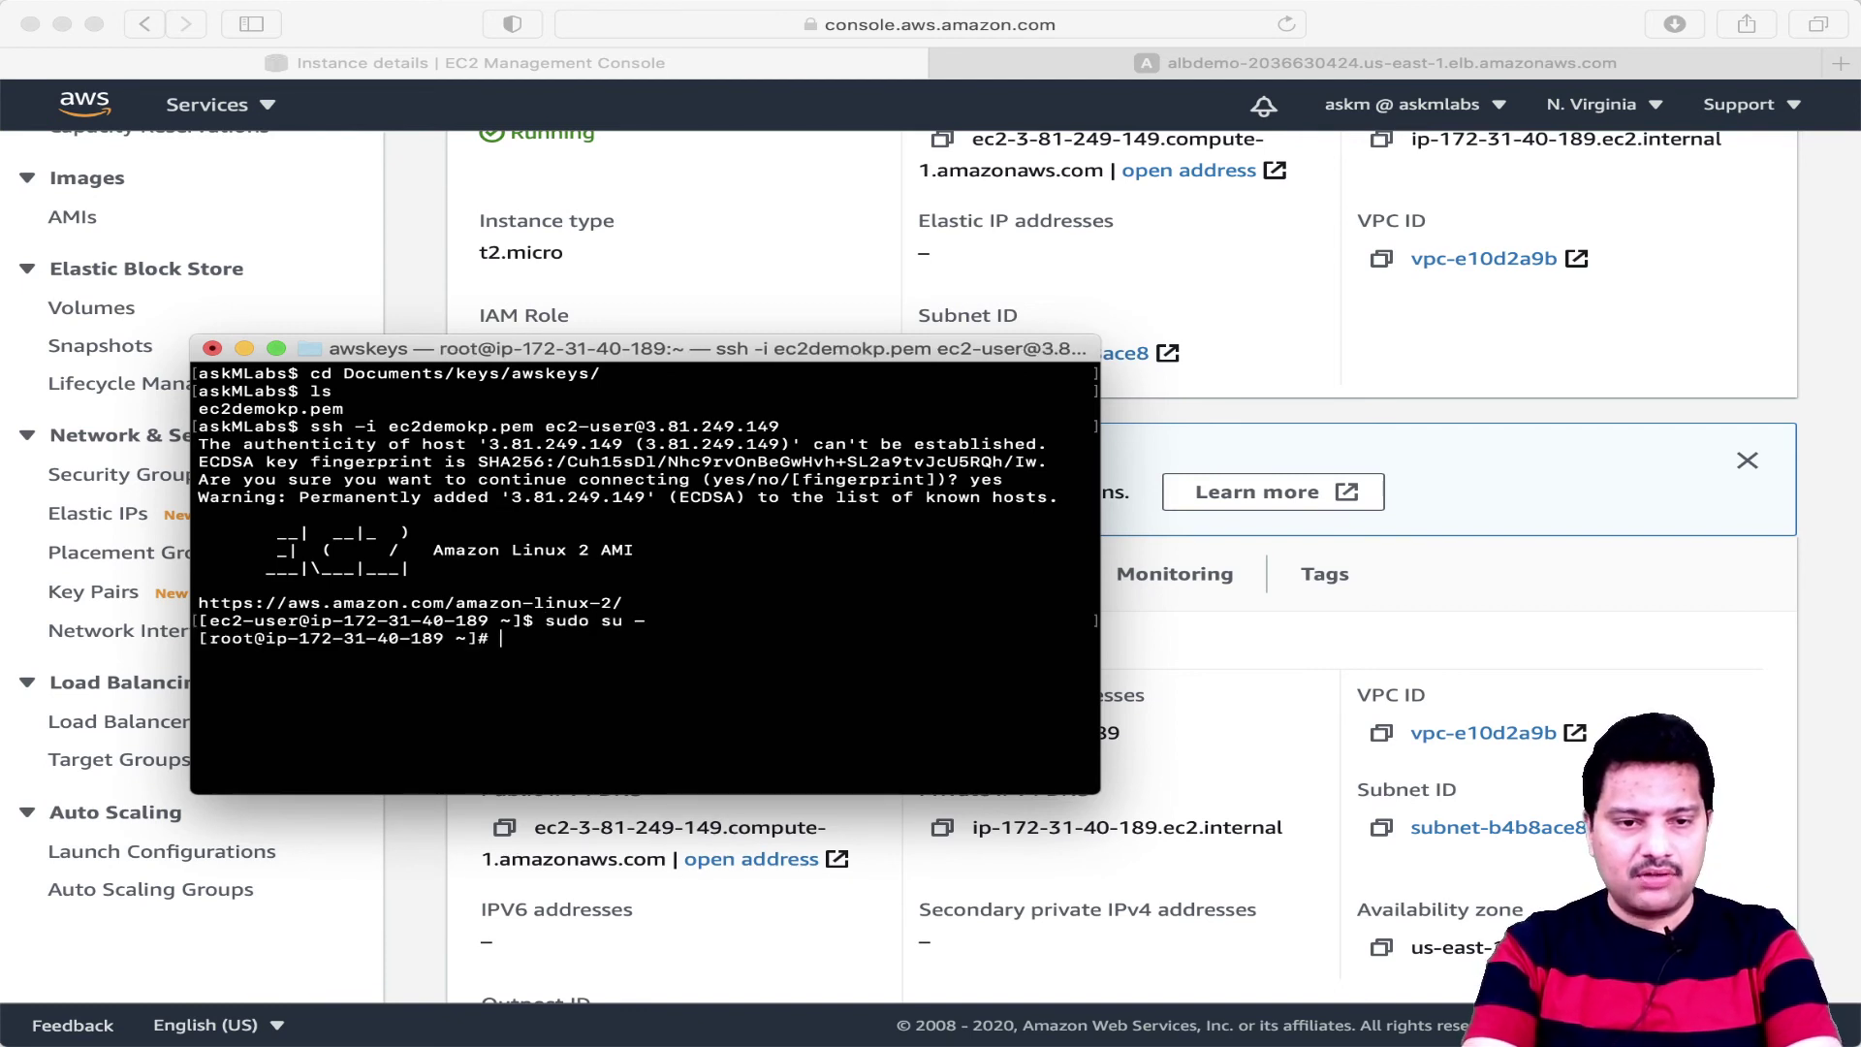
type("syst")
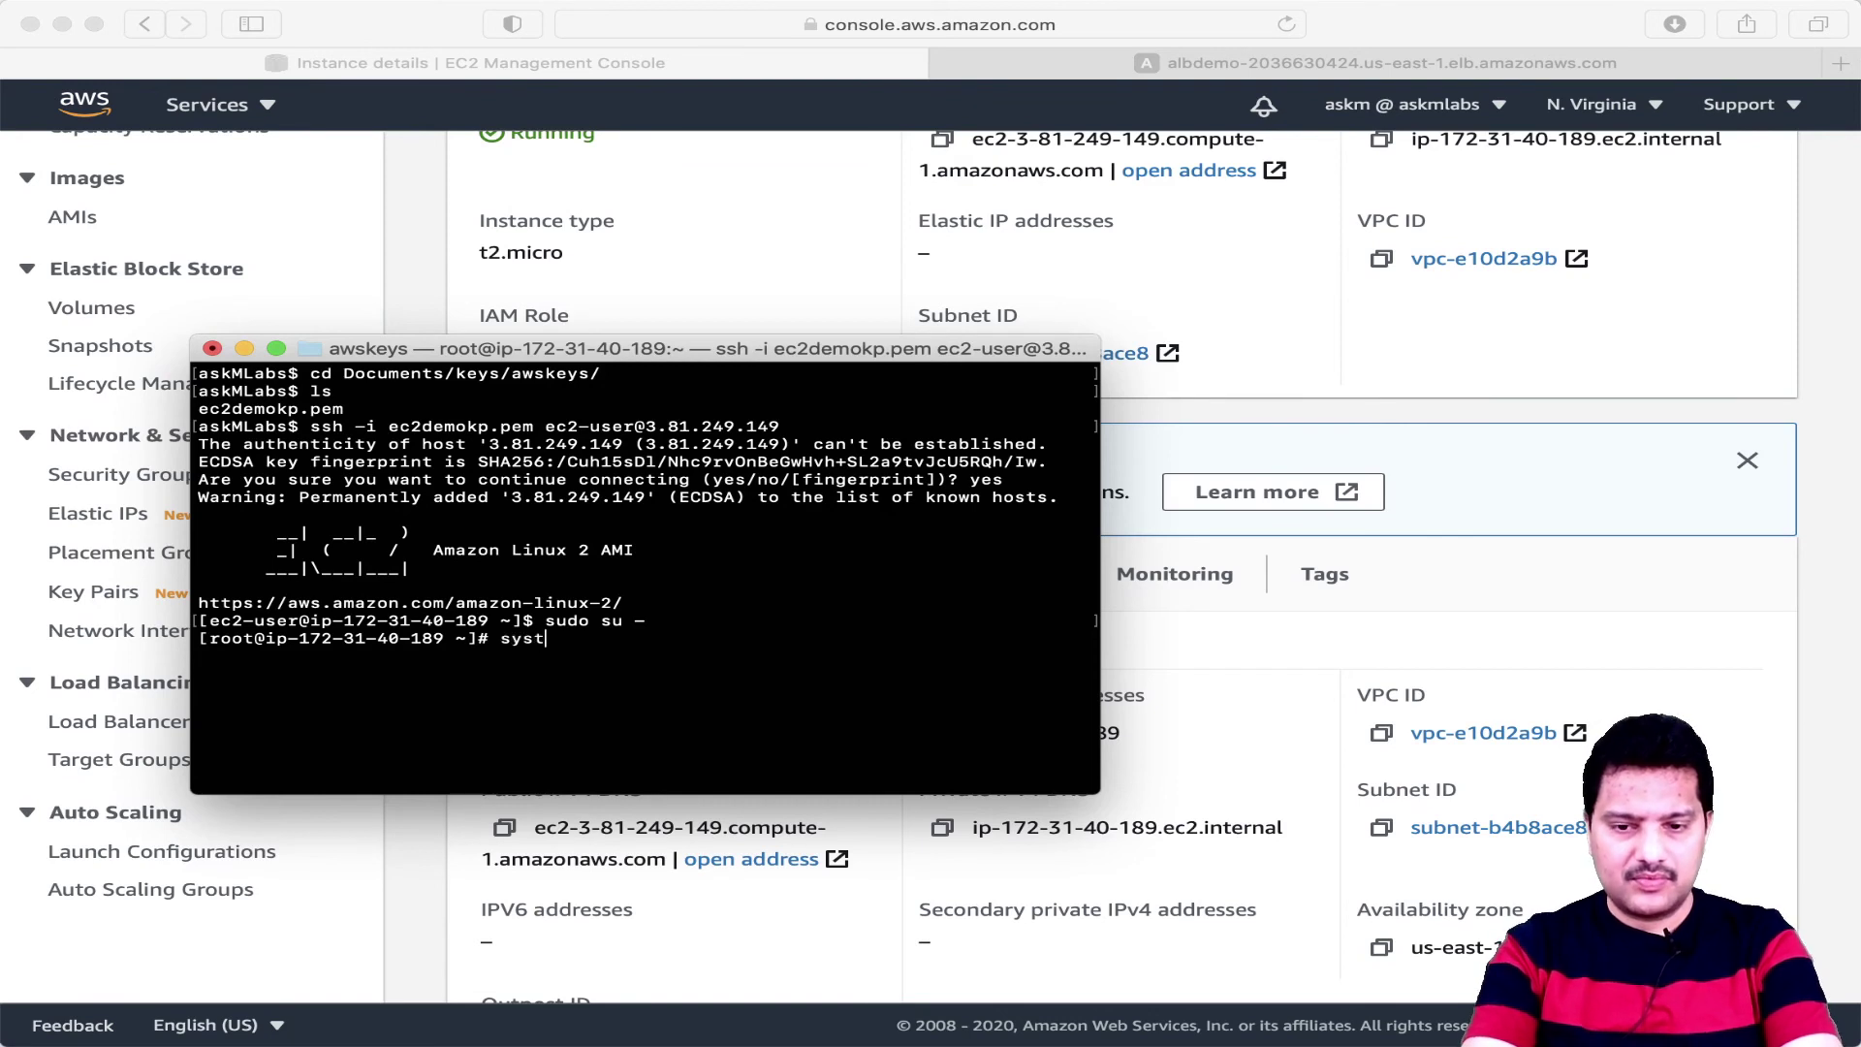
type("emctl stop ")
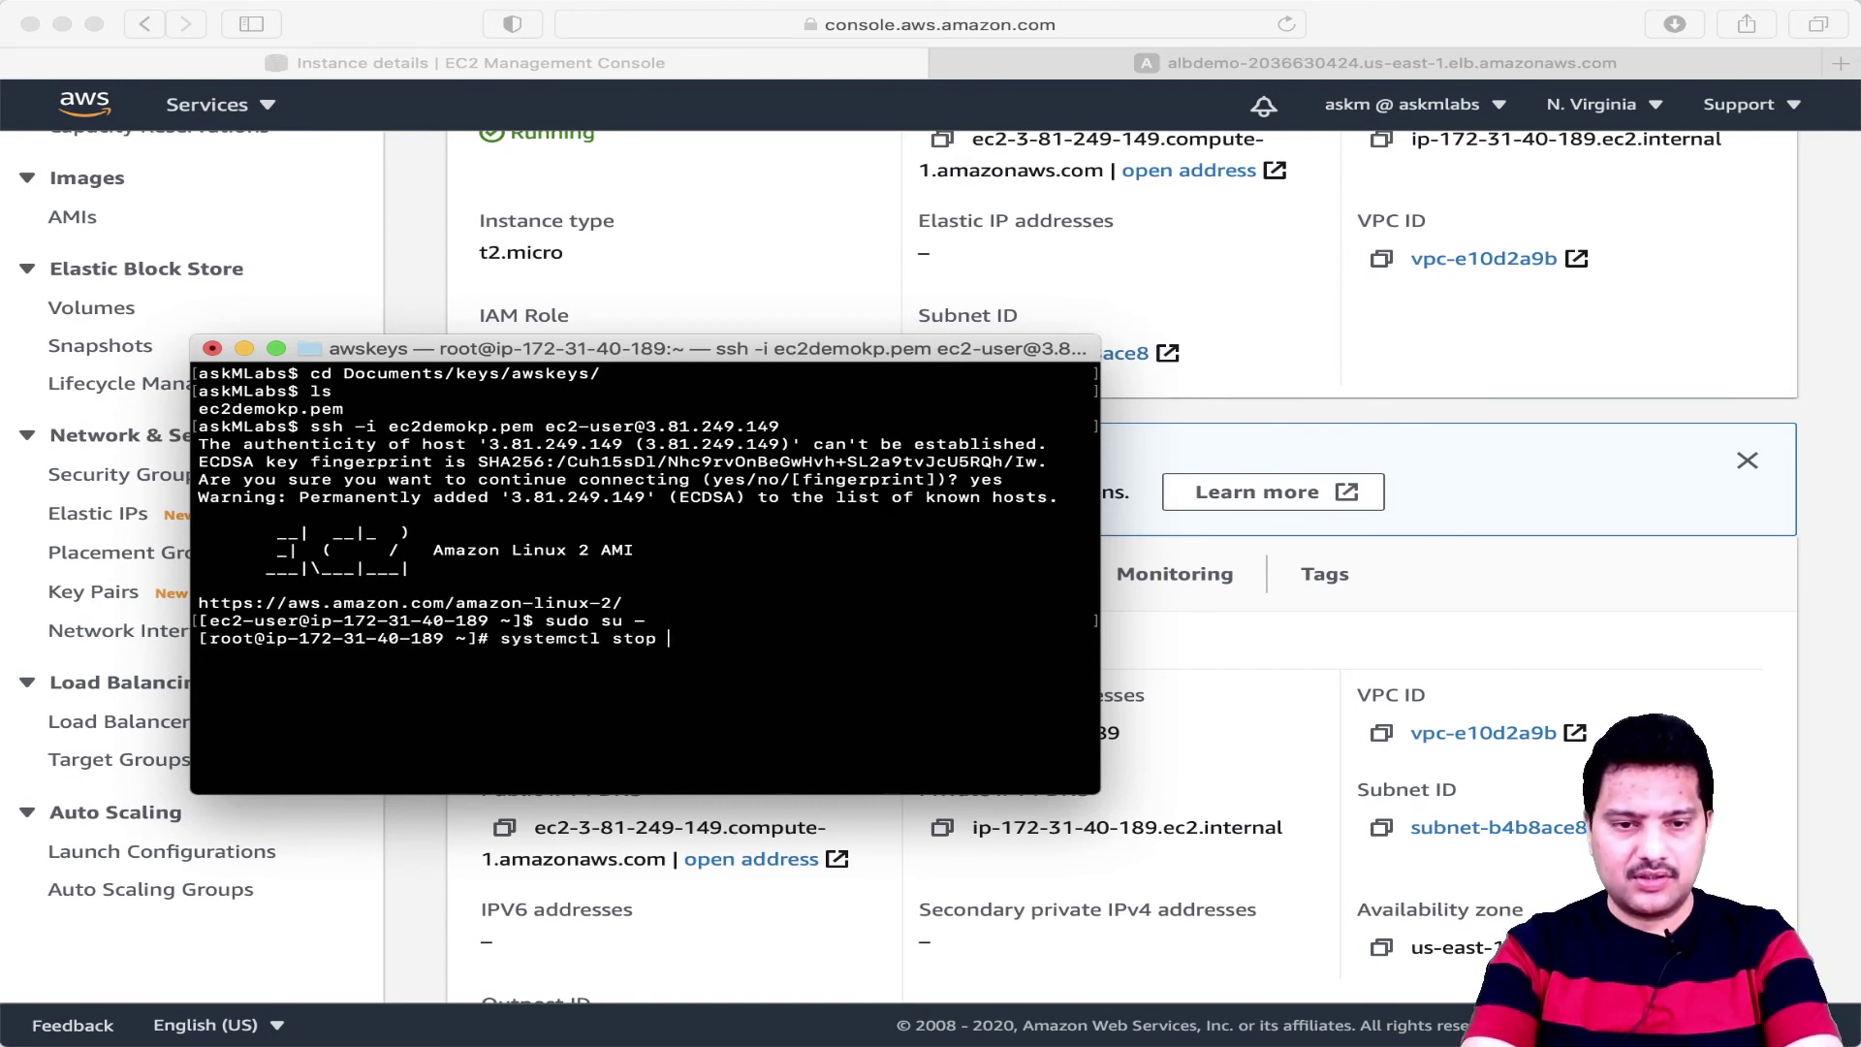
type("httpd.se")
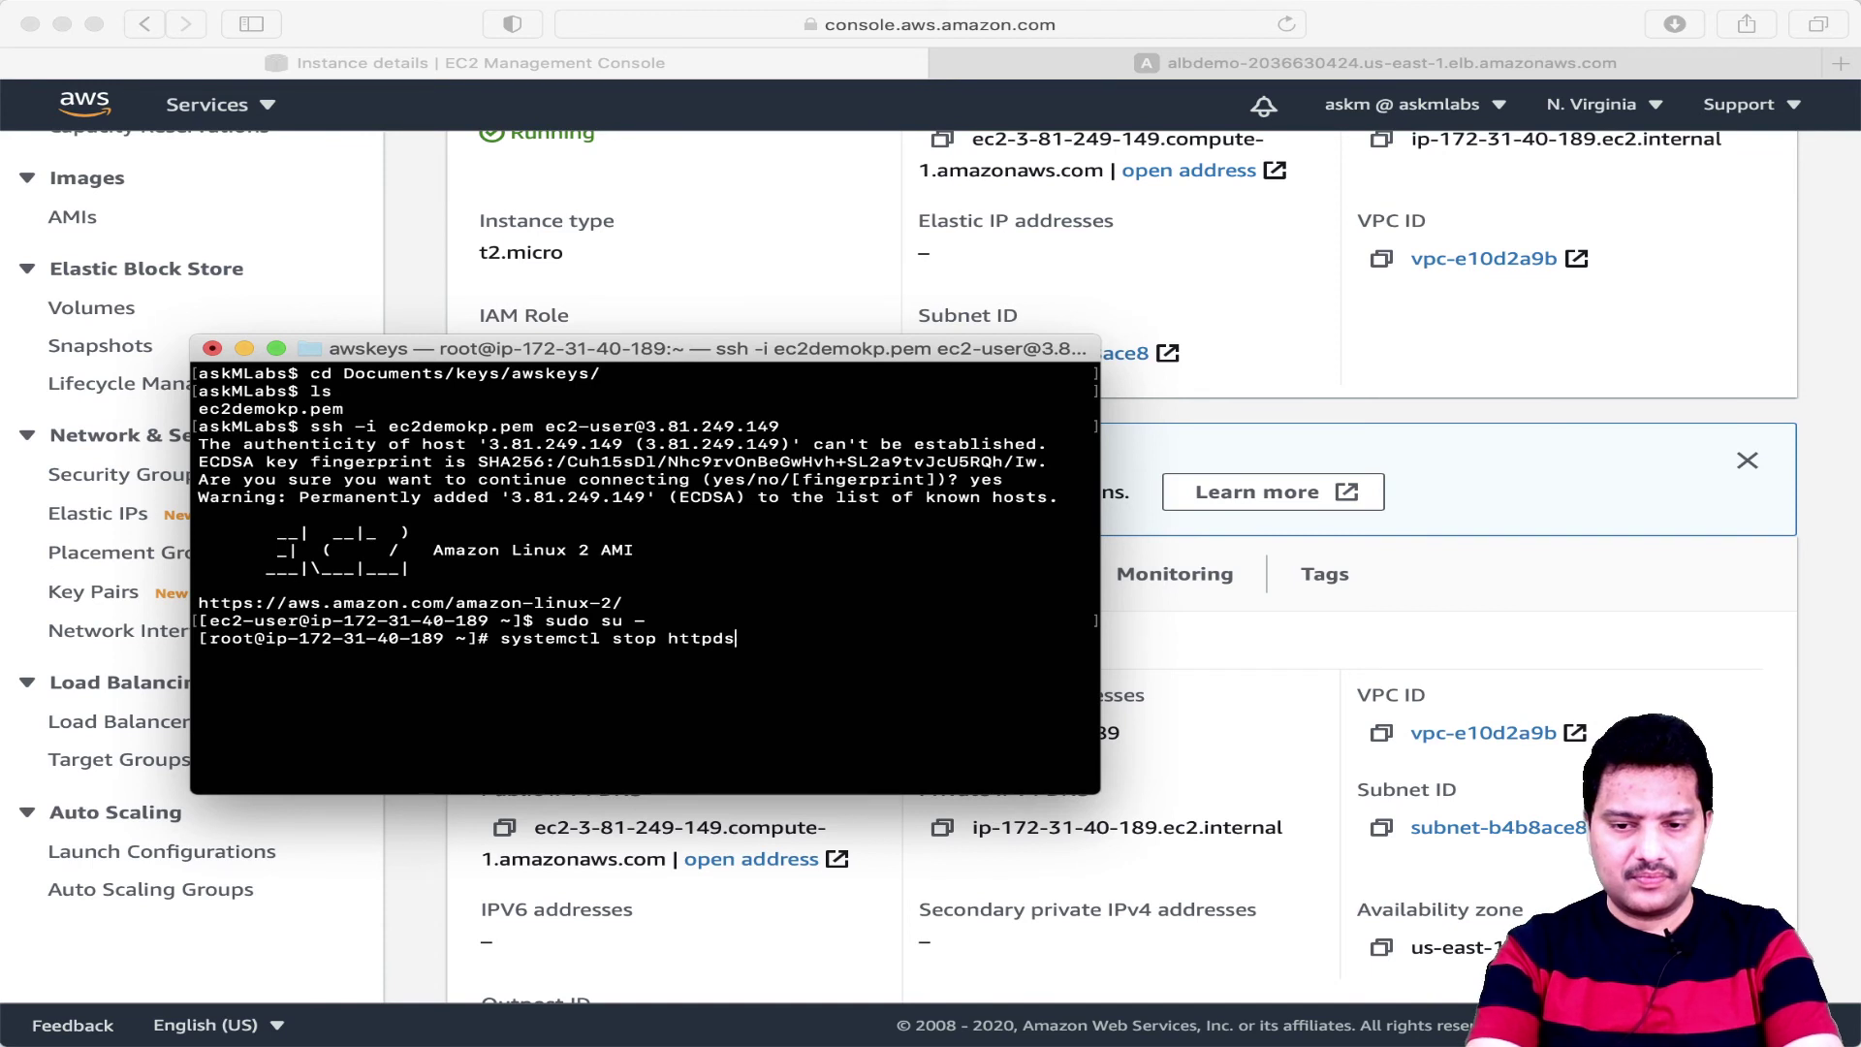
type("rvice")
key("Return")
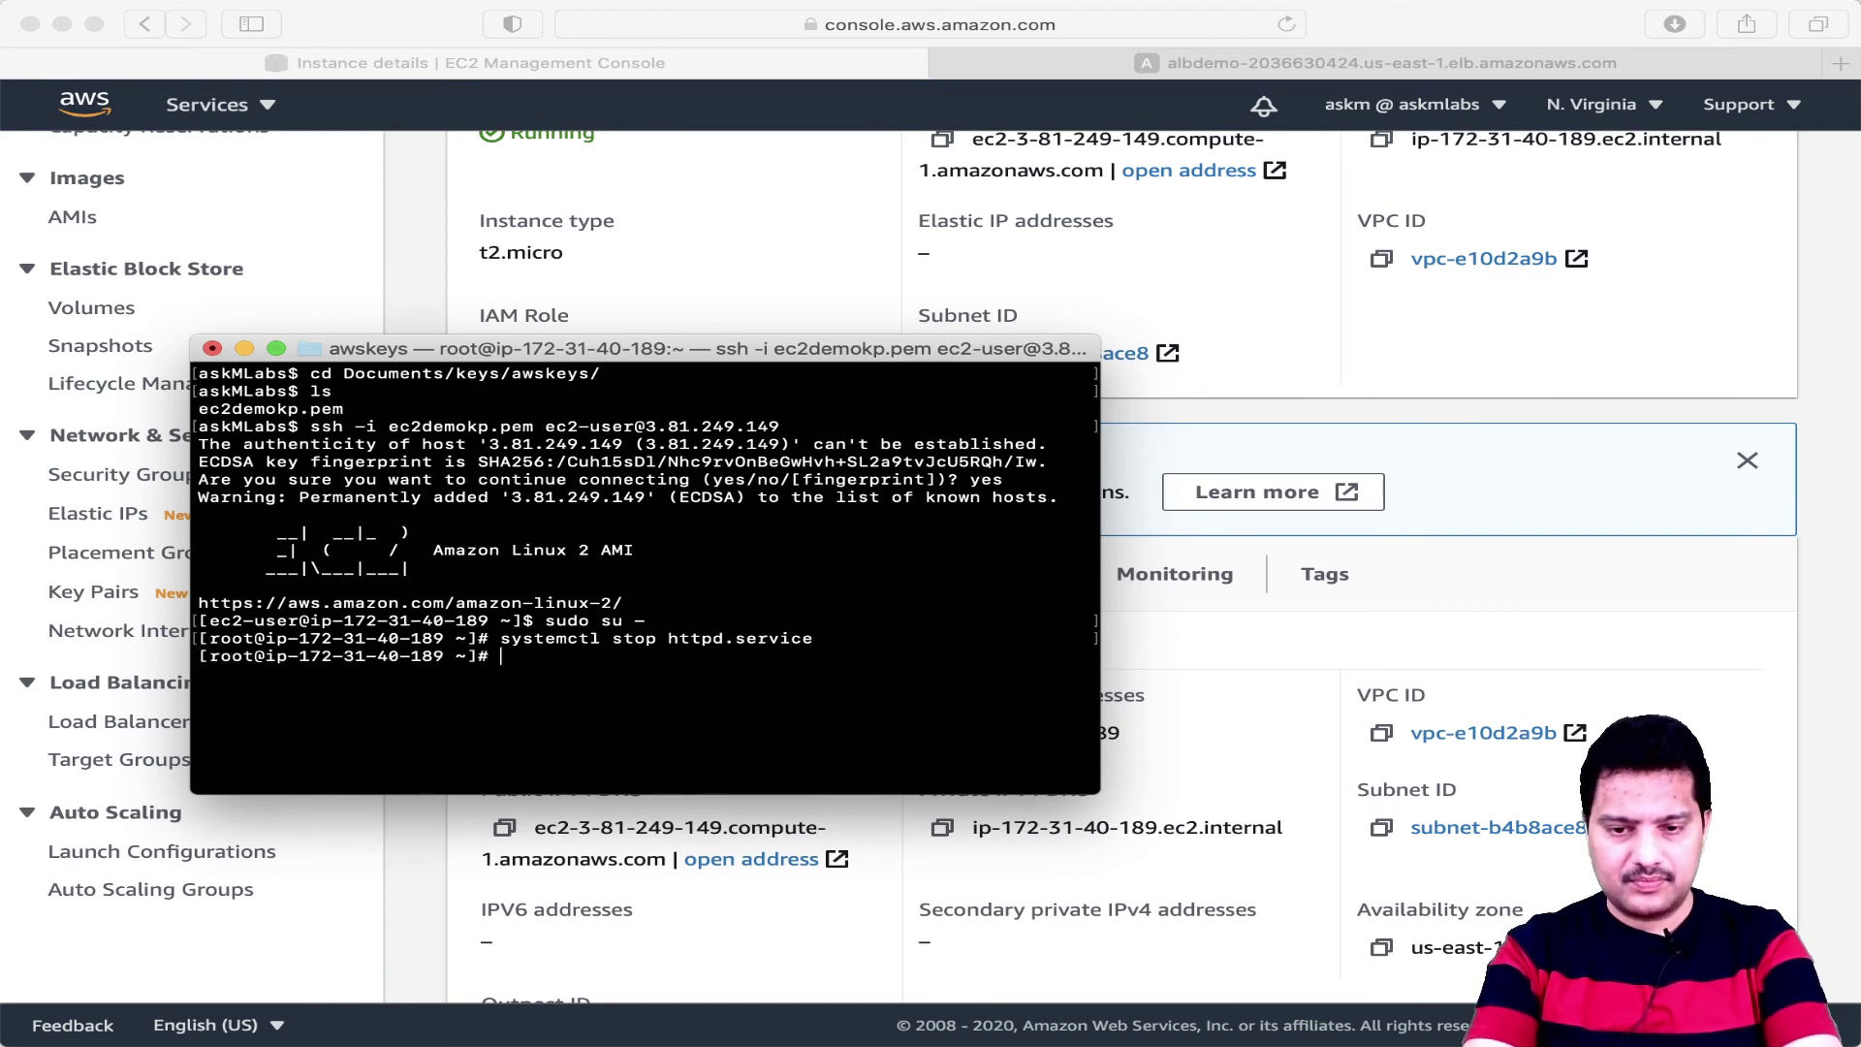
Check the web server with systemctl status httpd.service, and clear the terminal screen.
key("Up")
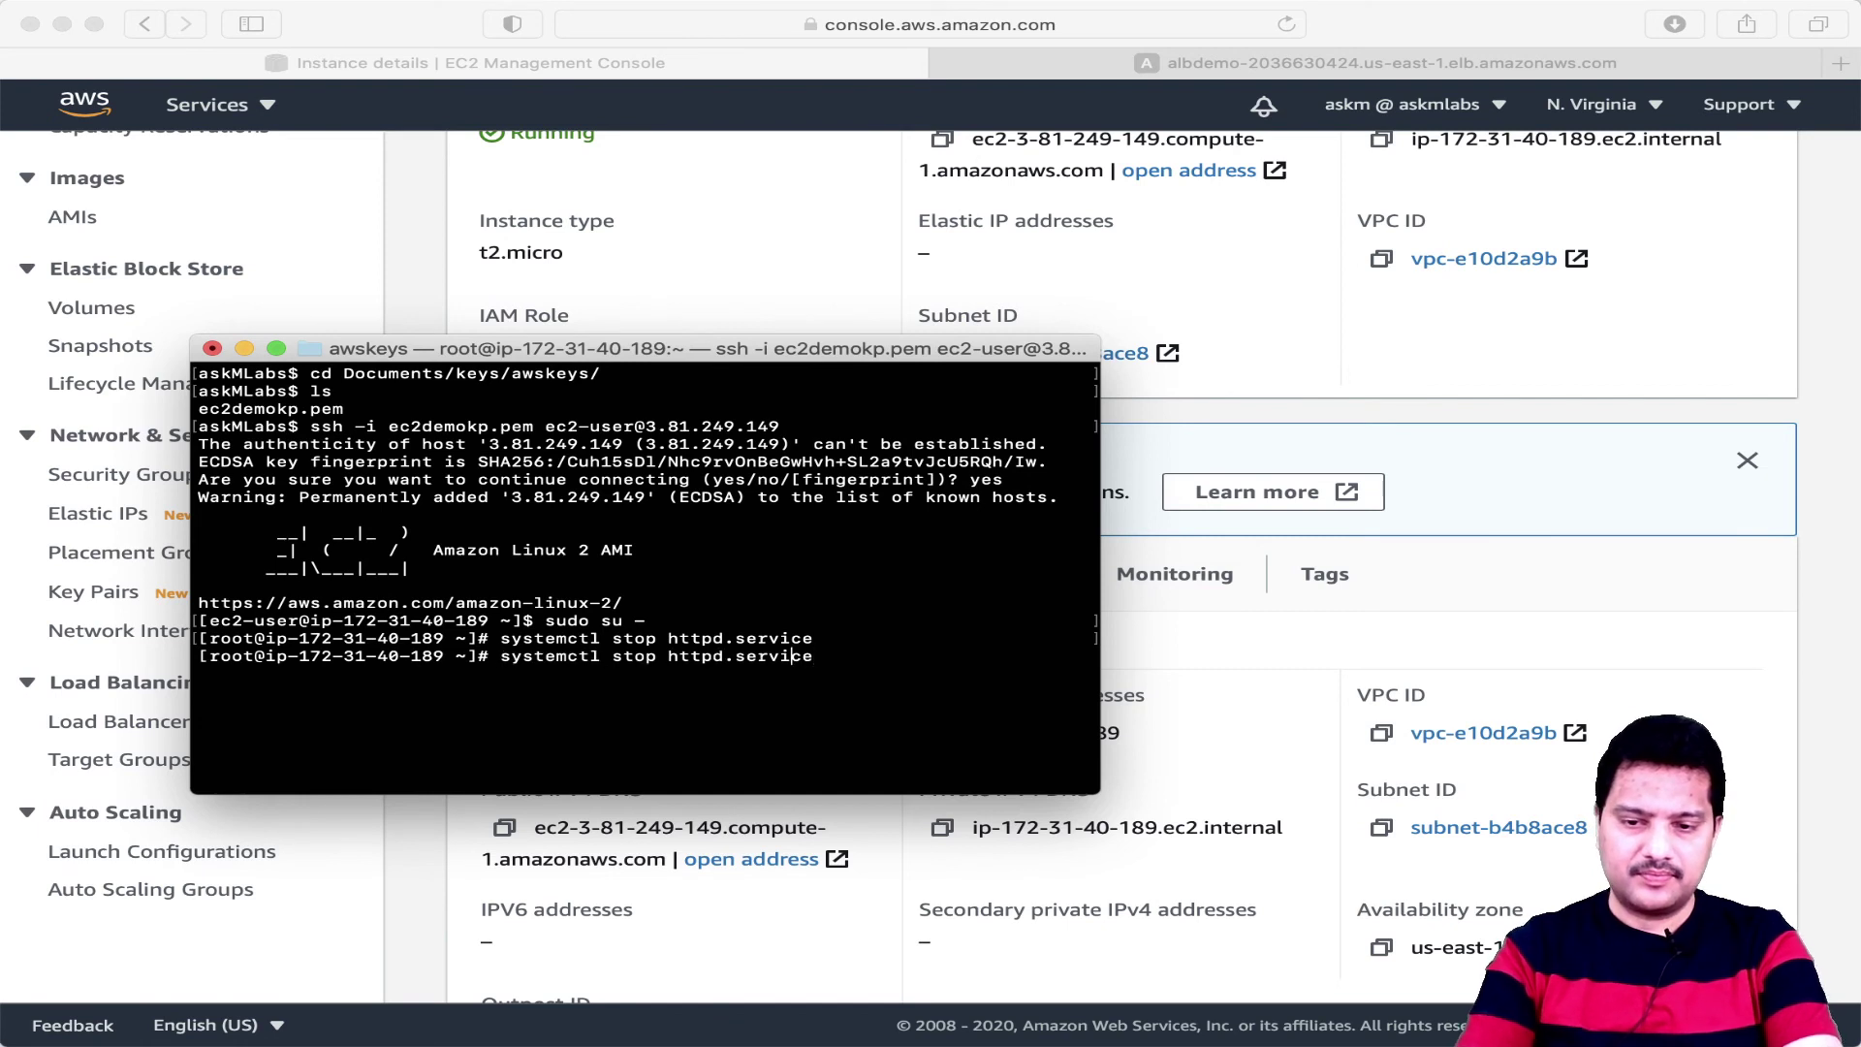
key("BackSpace")
key("BackSpace")
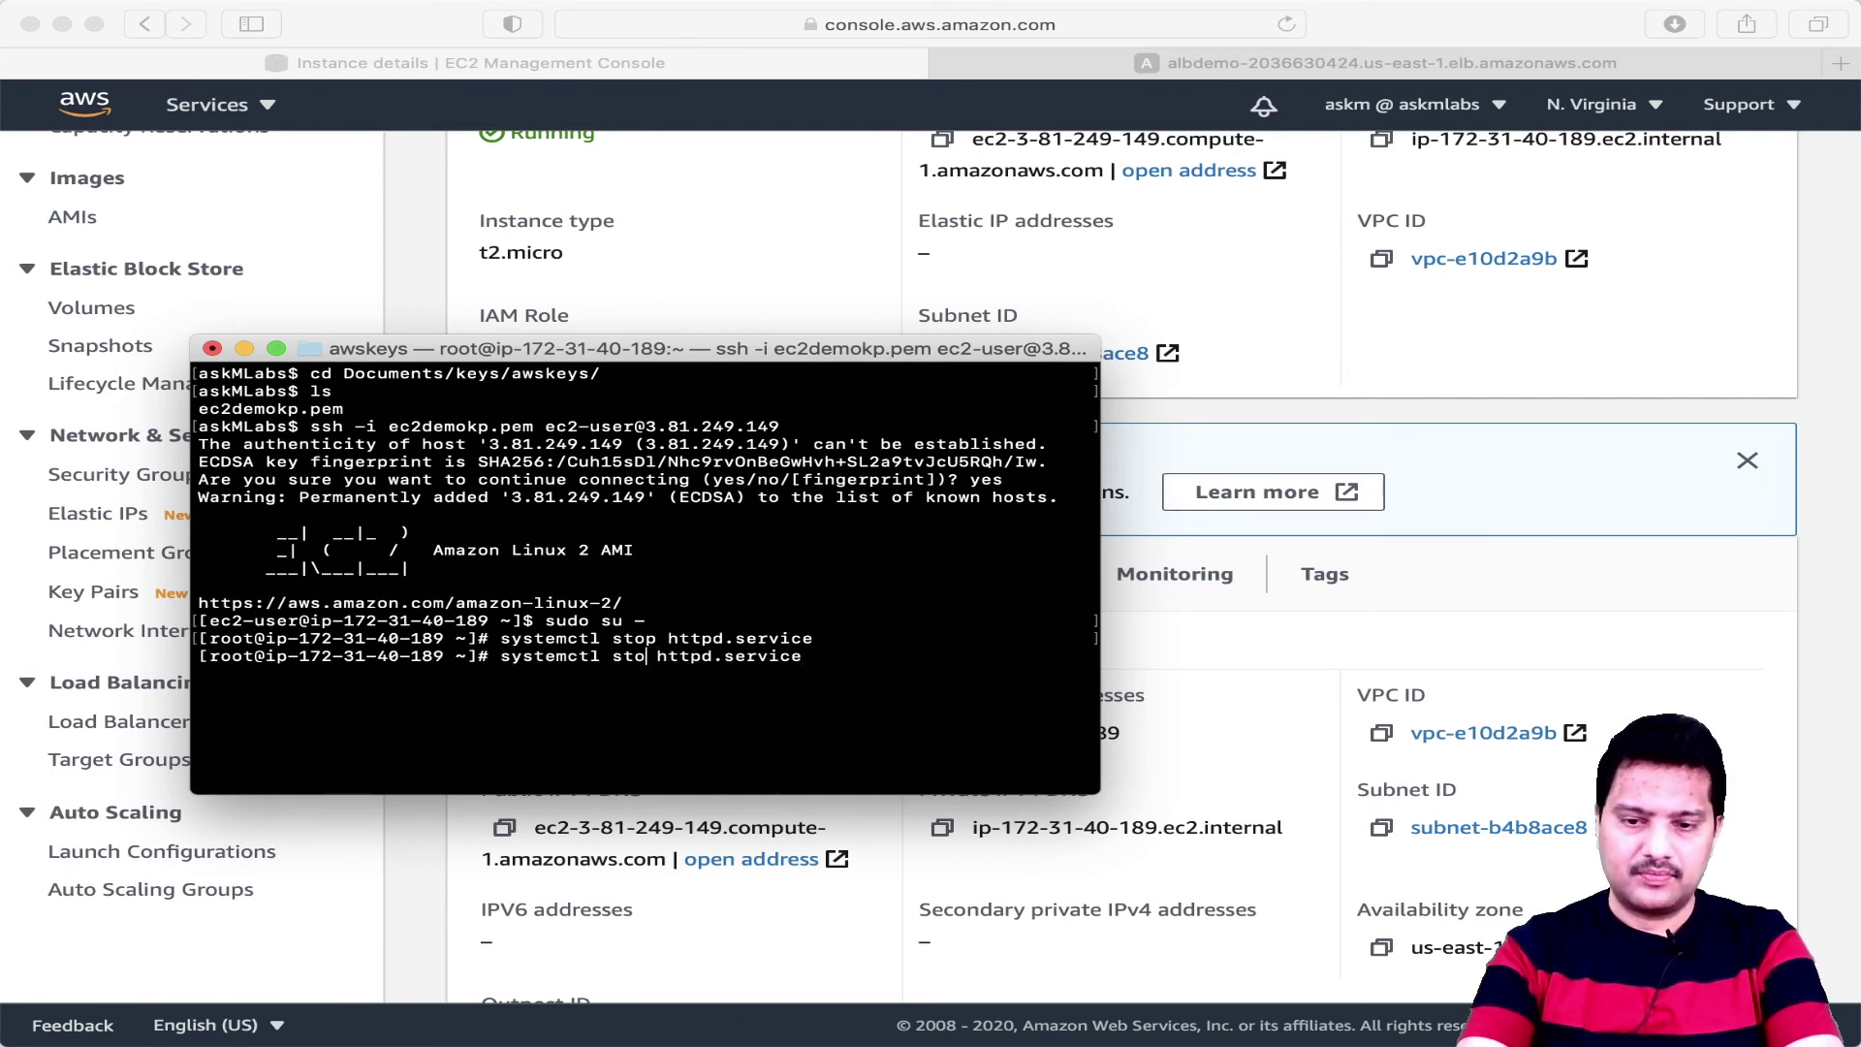
type("atus")
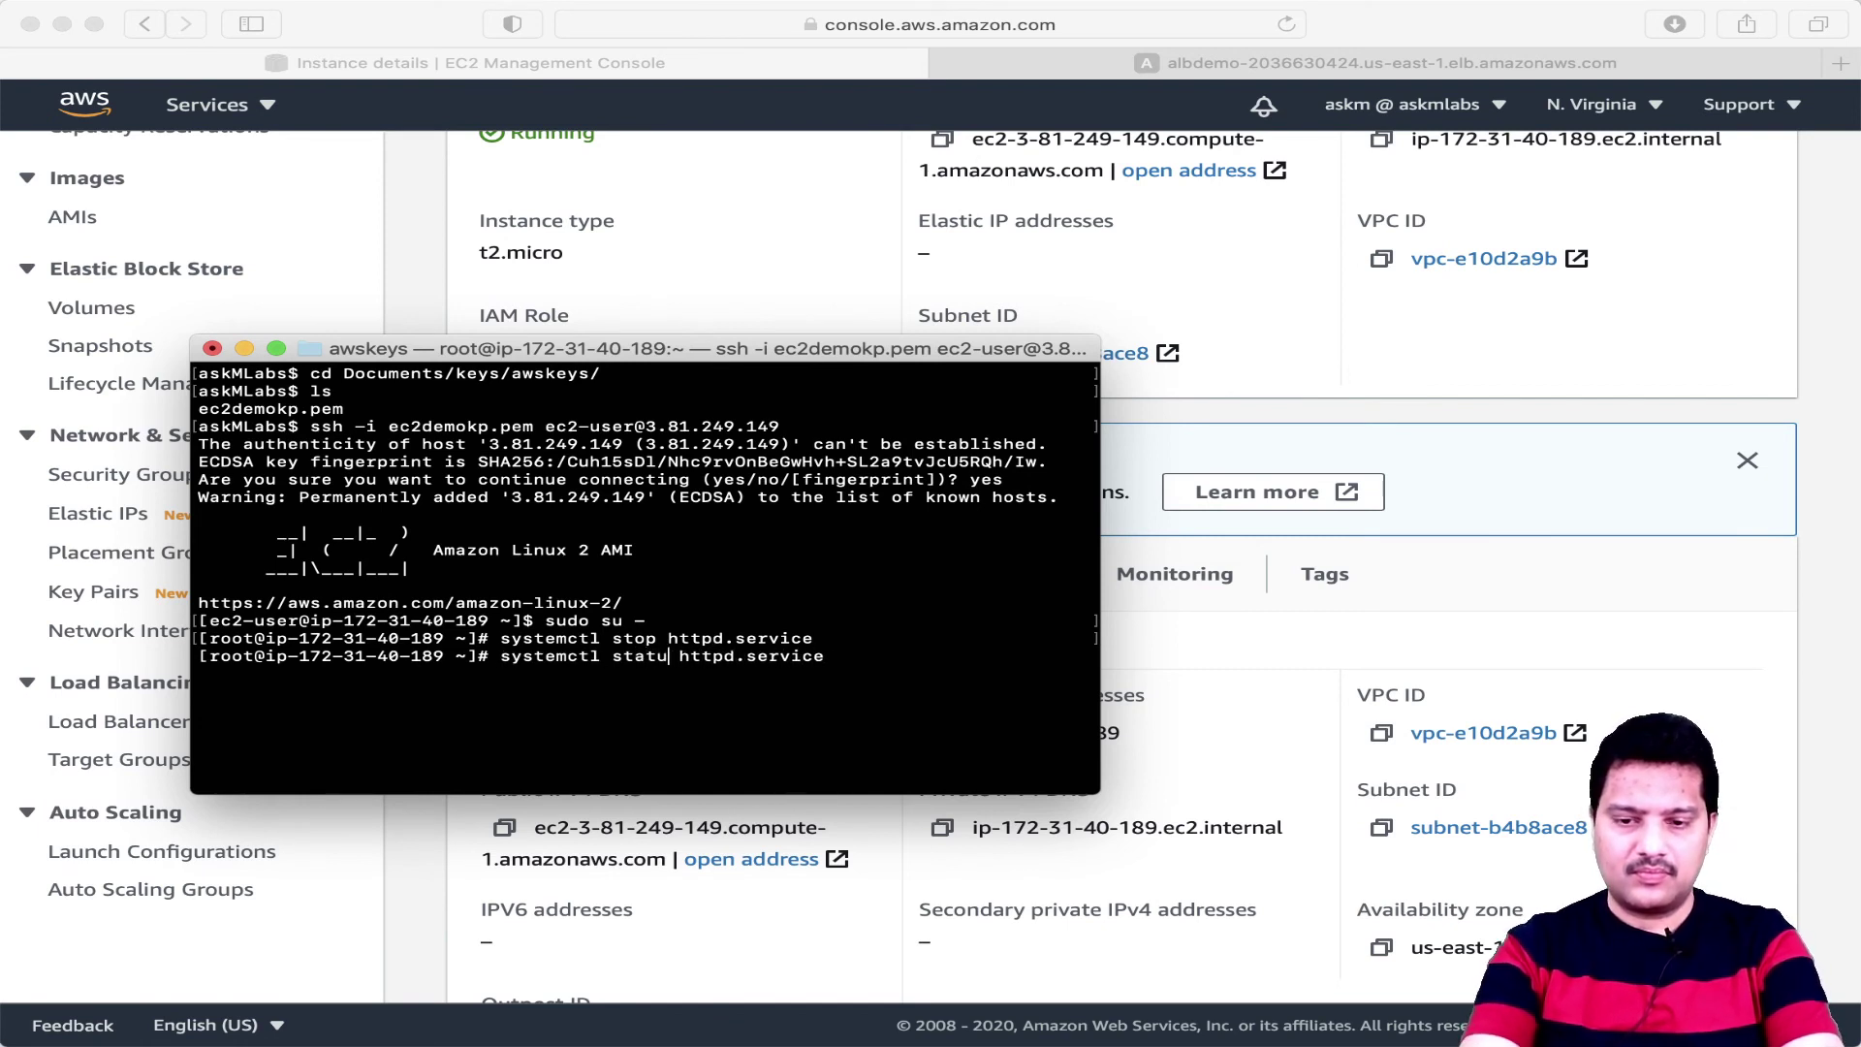
key("Return")
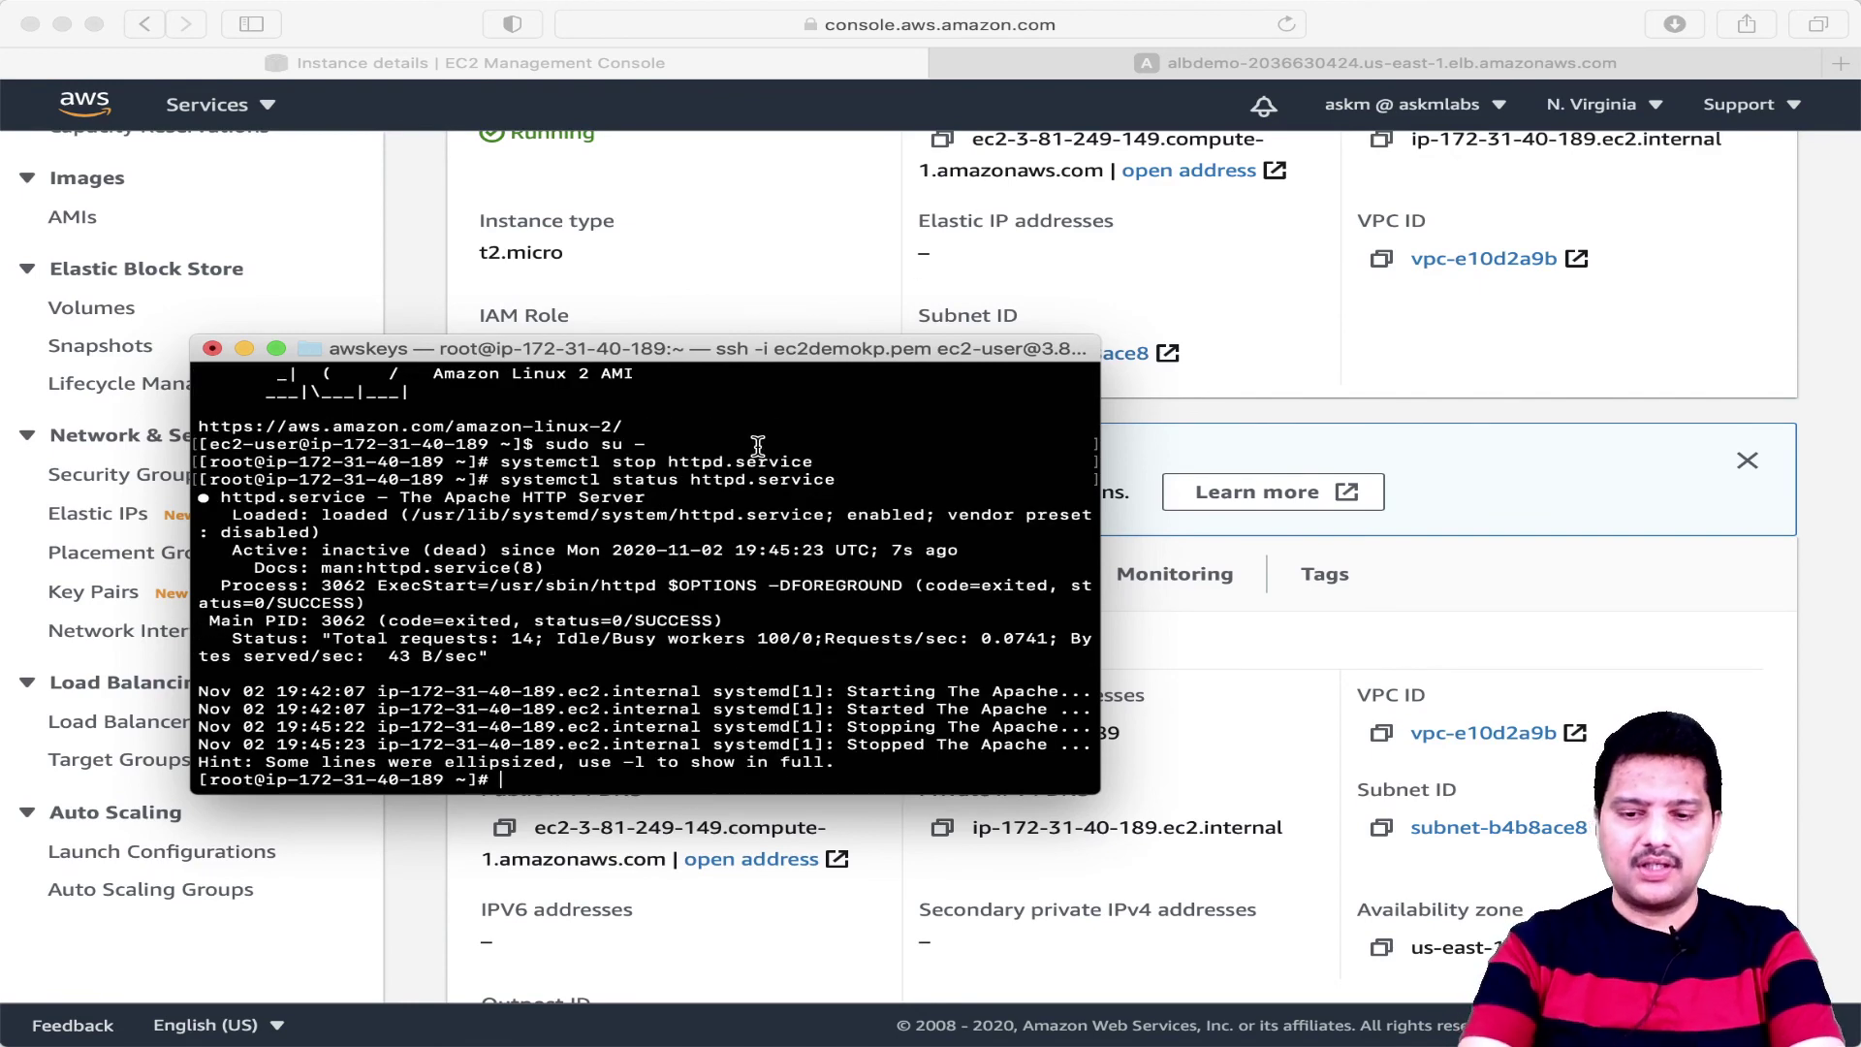
key("ctrl+l")
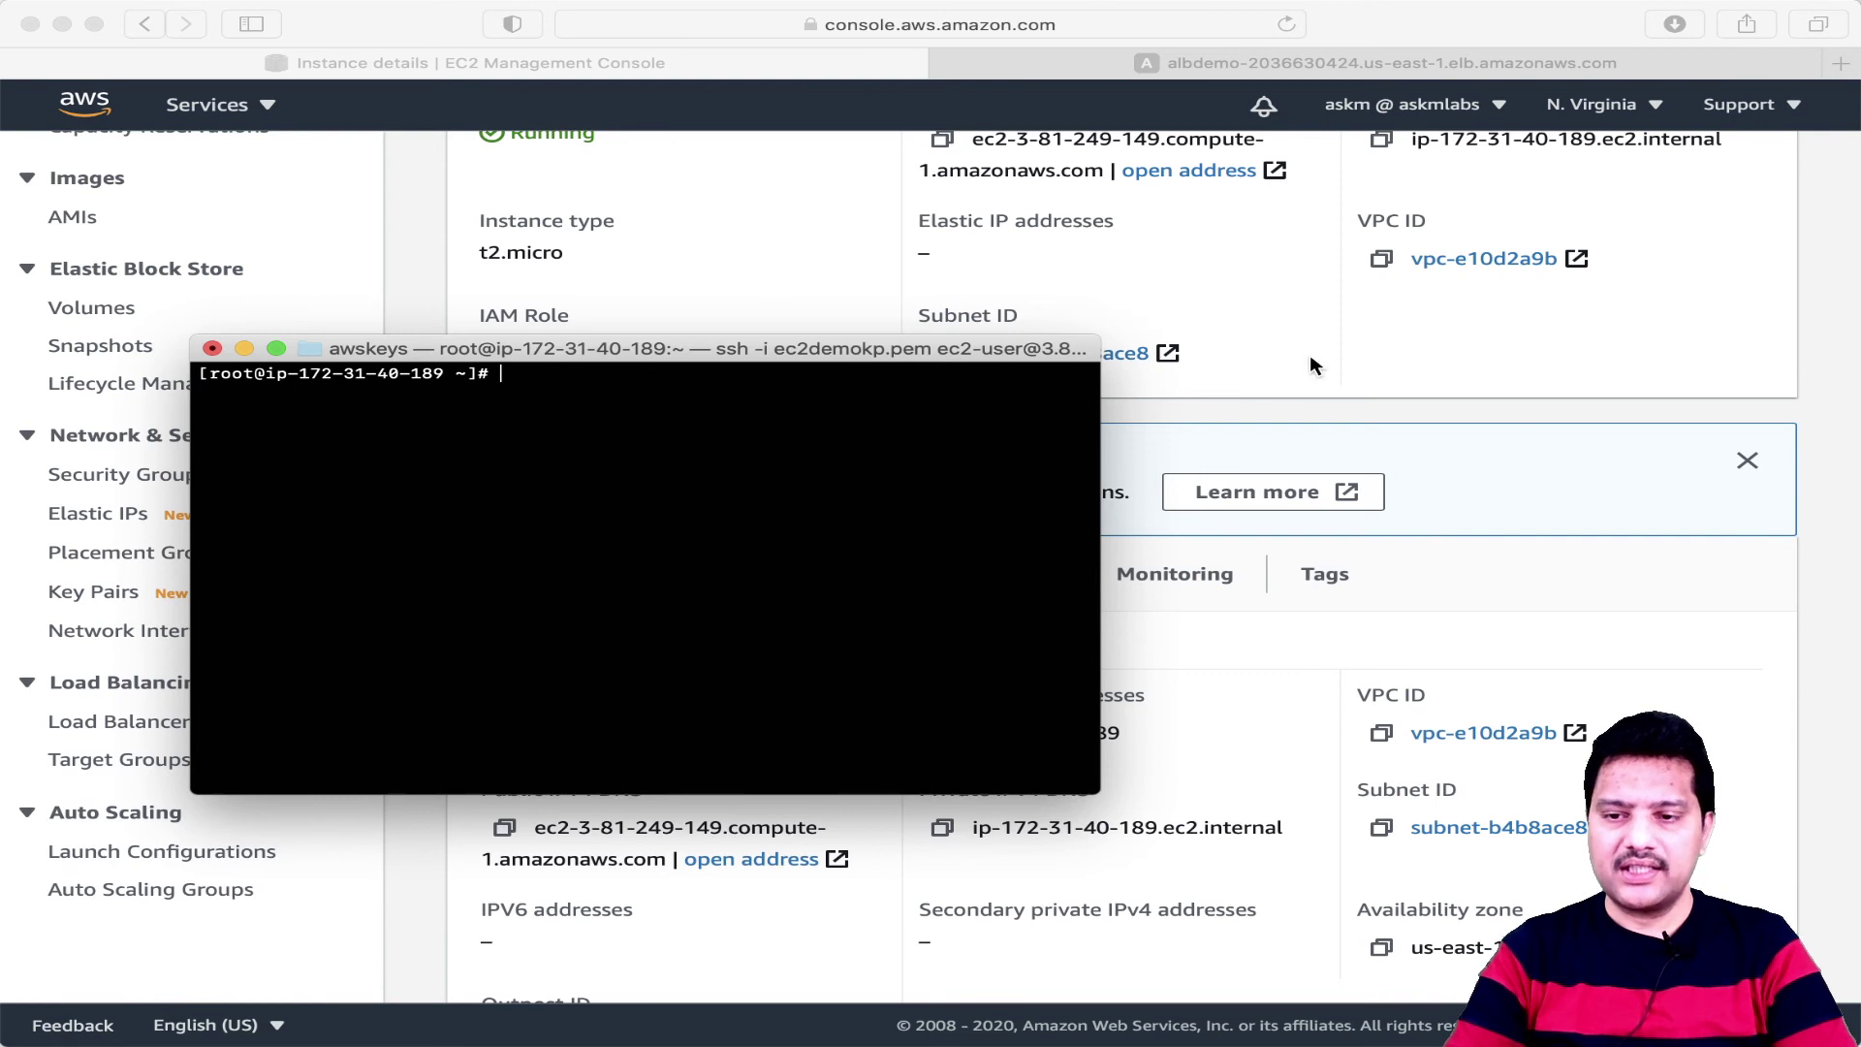
Switch back to the browser's EC2 console and reopen target group albdemotg to check its registered targets.
left_click(1481, 363)
left_click(504, 733)
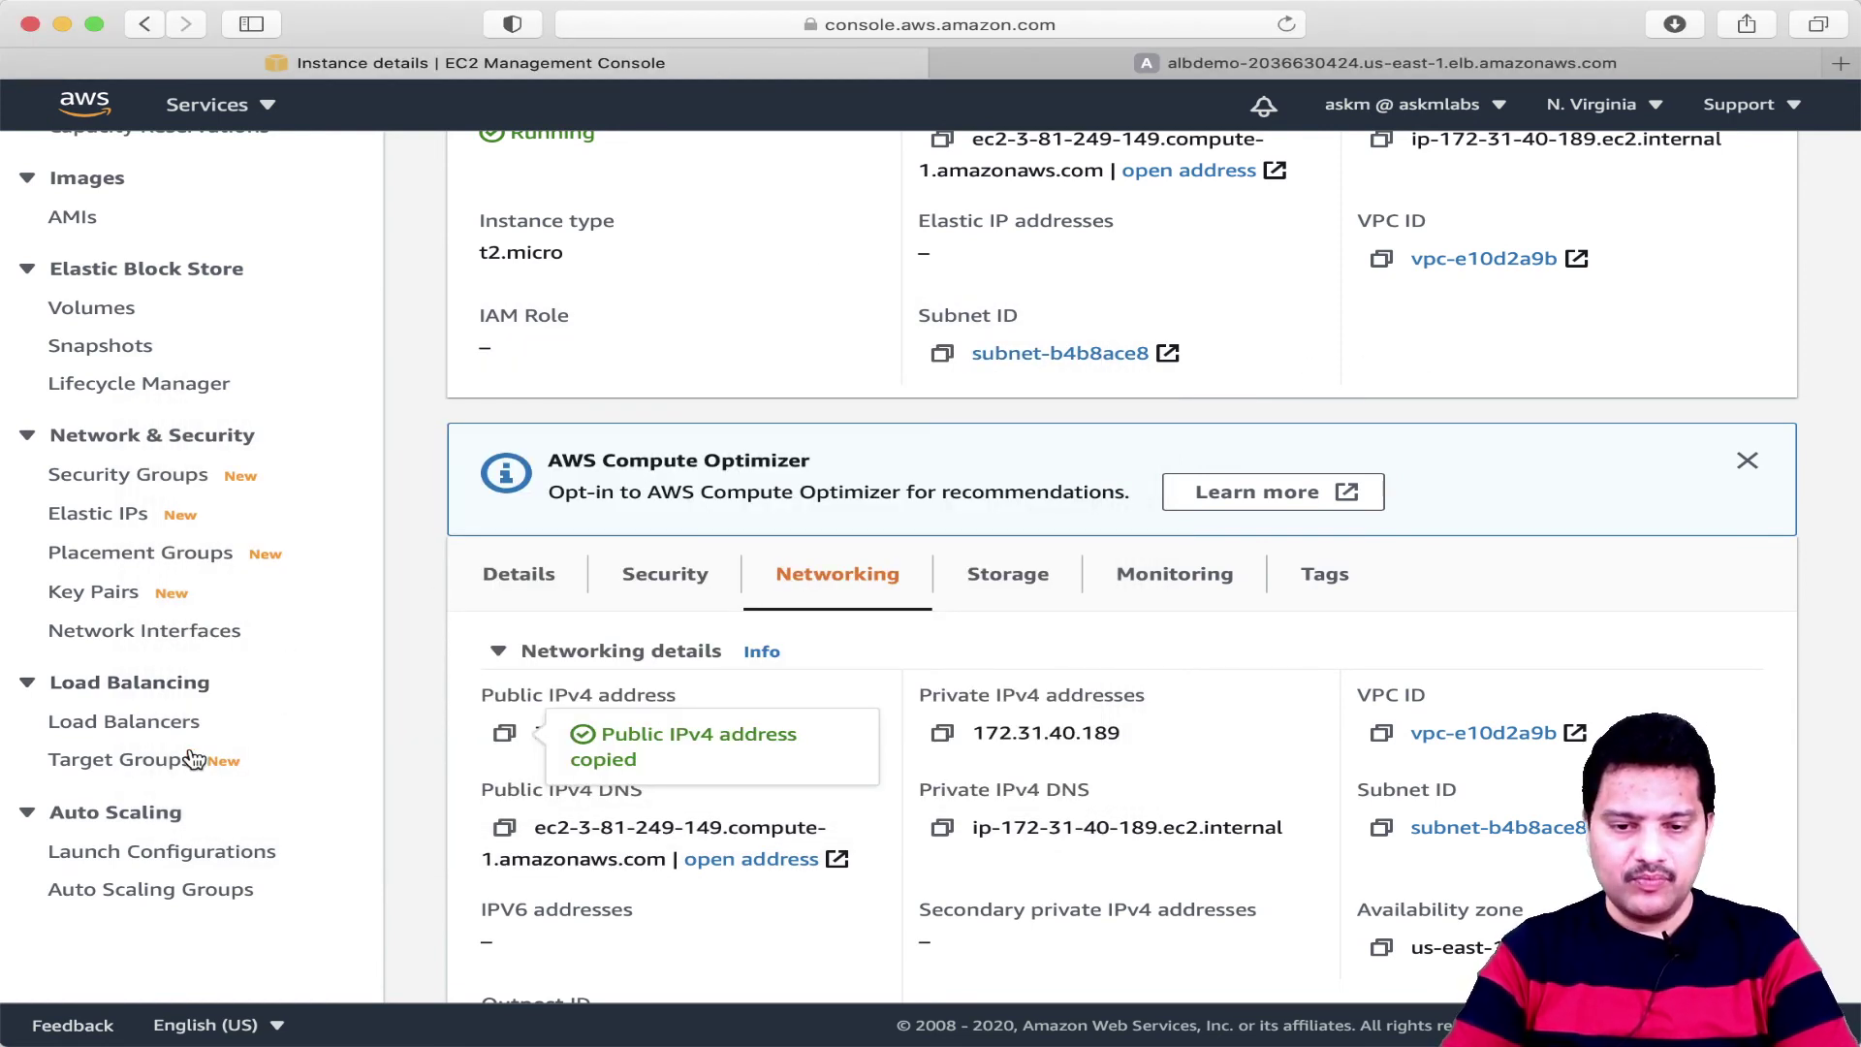
left_click(162, 759)
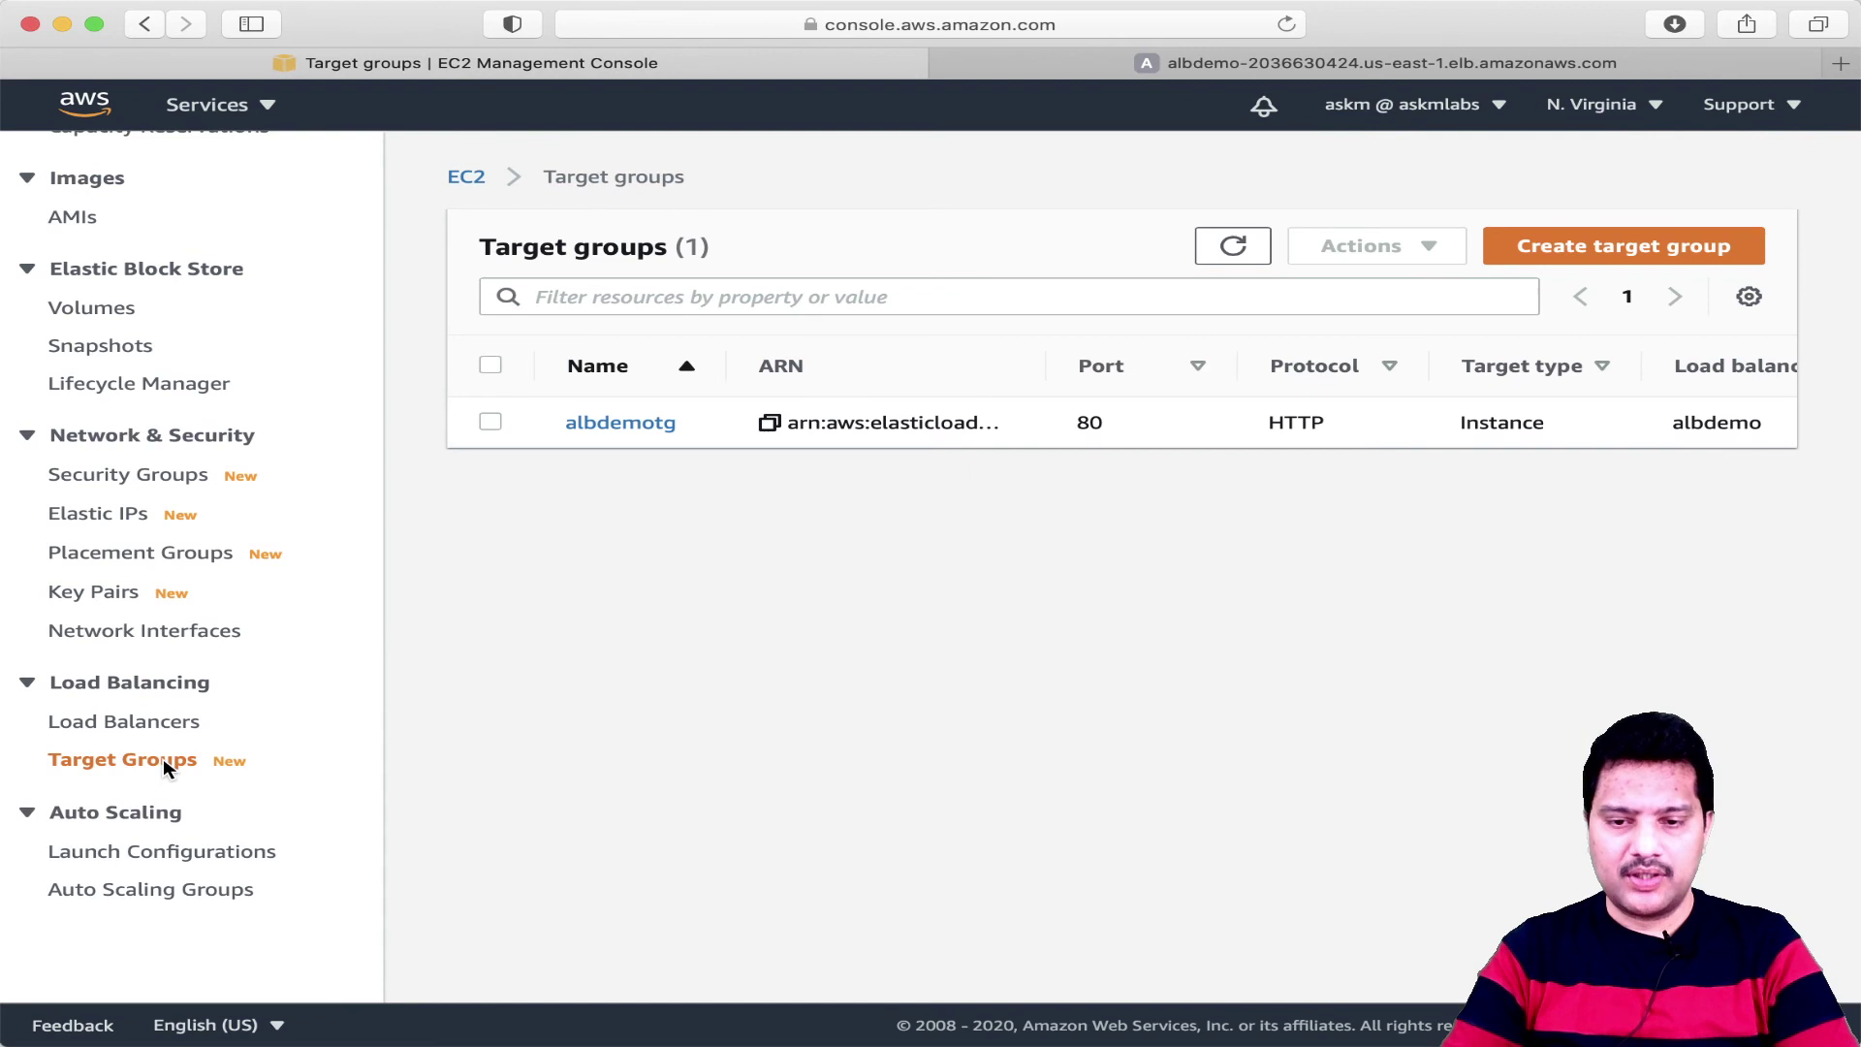
left_click(665, 427)
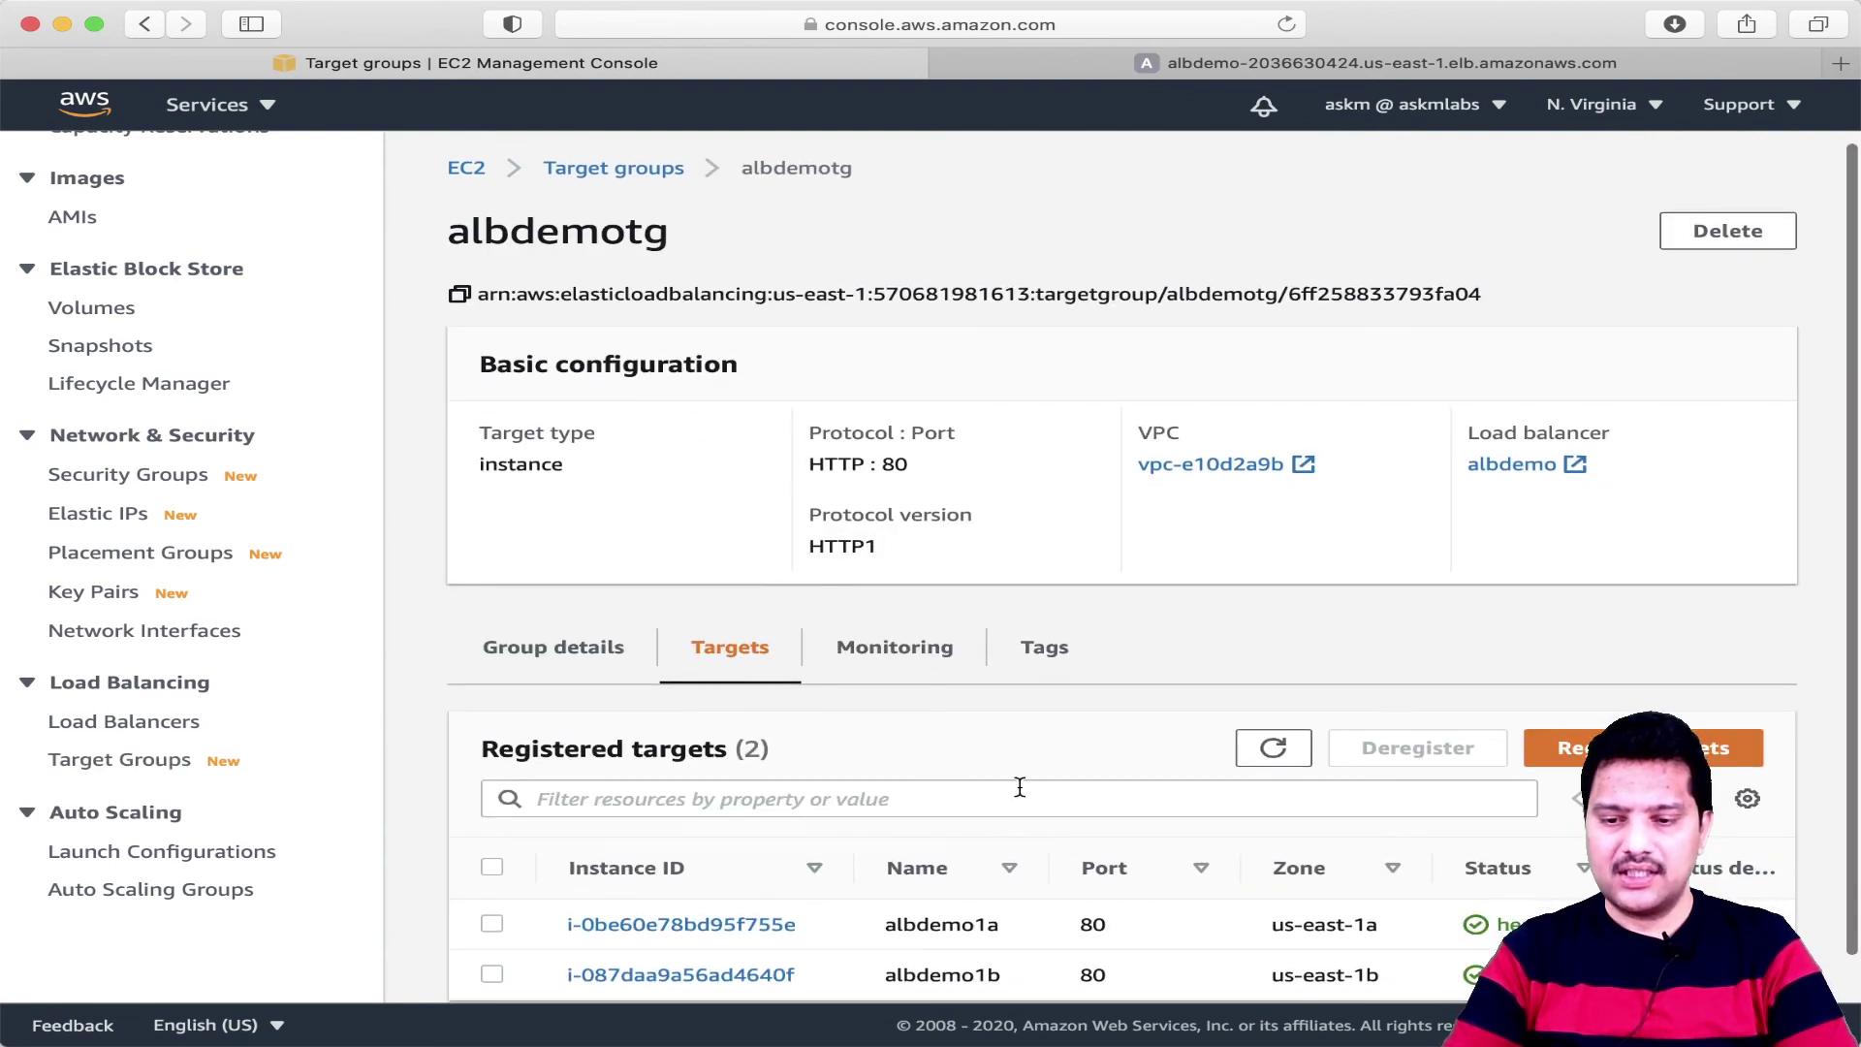
Refresh the registered targets of albdemotg repeatedly to check the health status of albdemo1a and albdemo1b.
scroll(1019, 785, "down", 1)
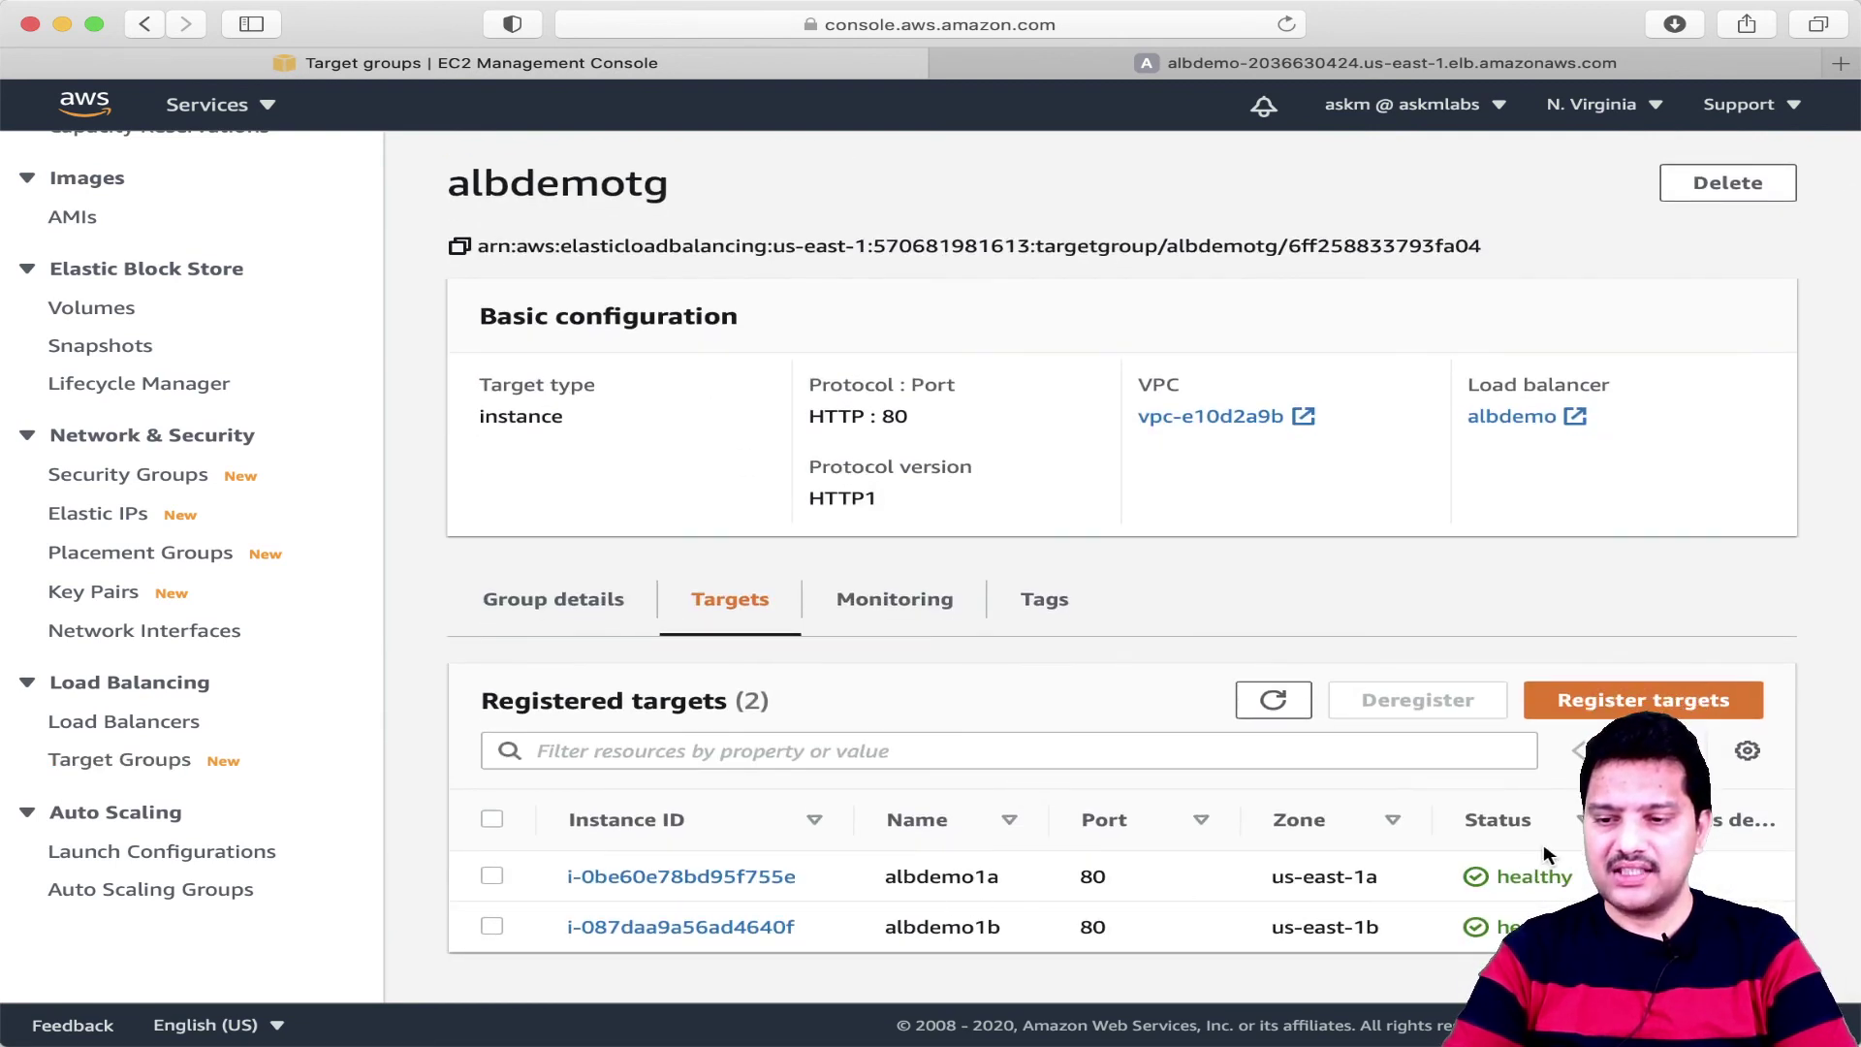
left_click(1297, 713)
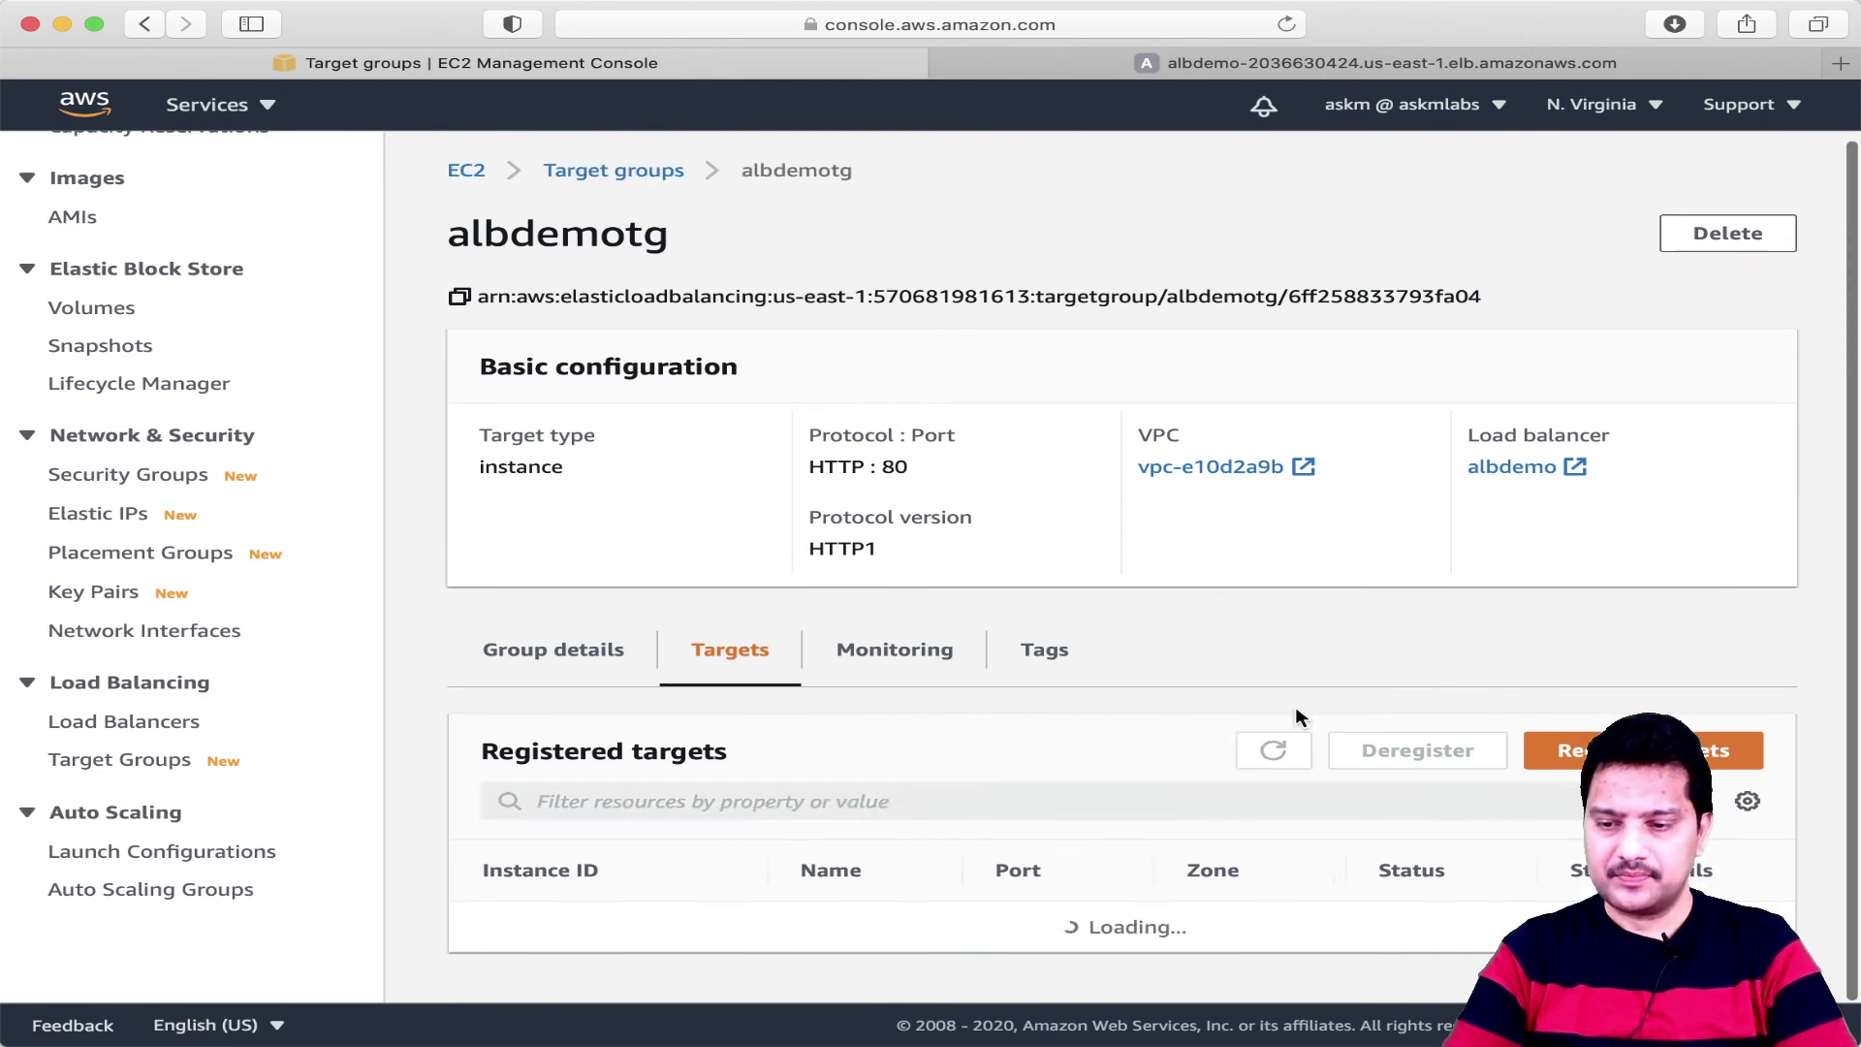
left_click(1275, 706)
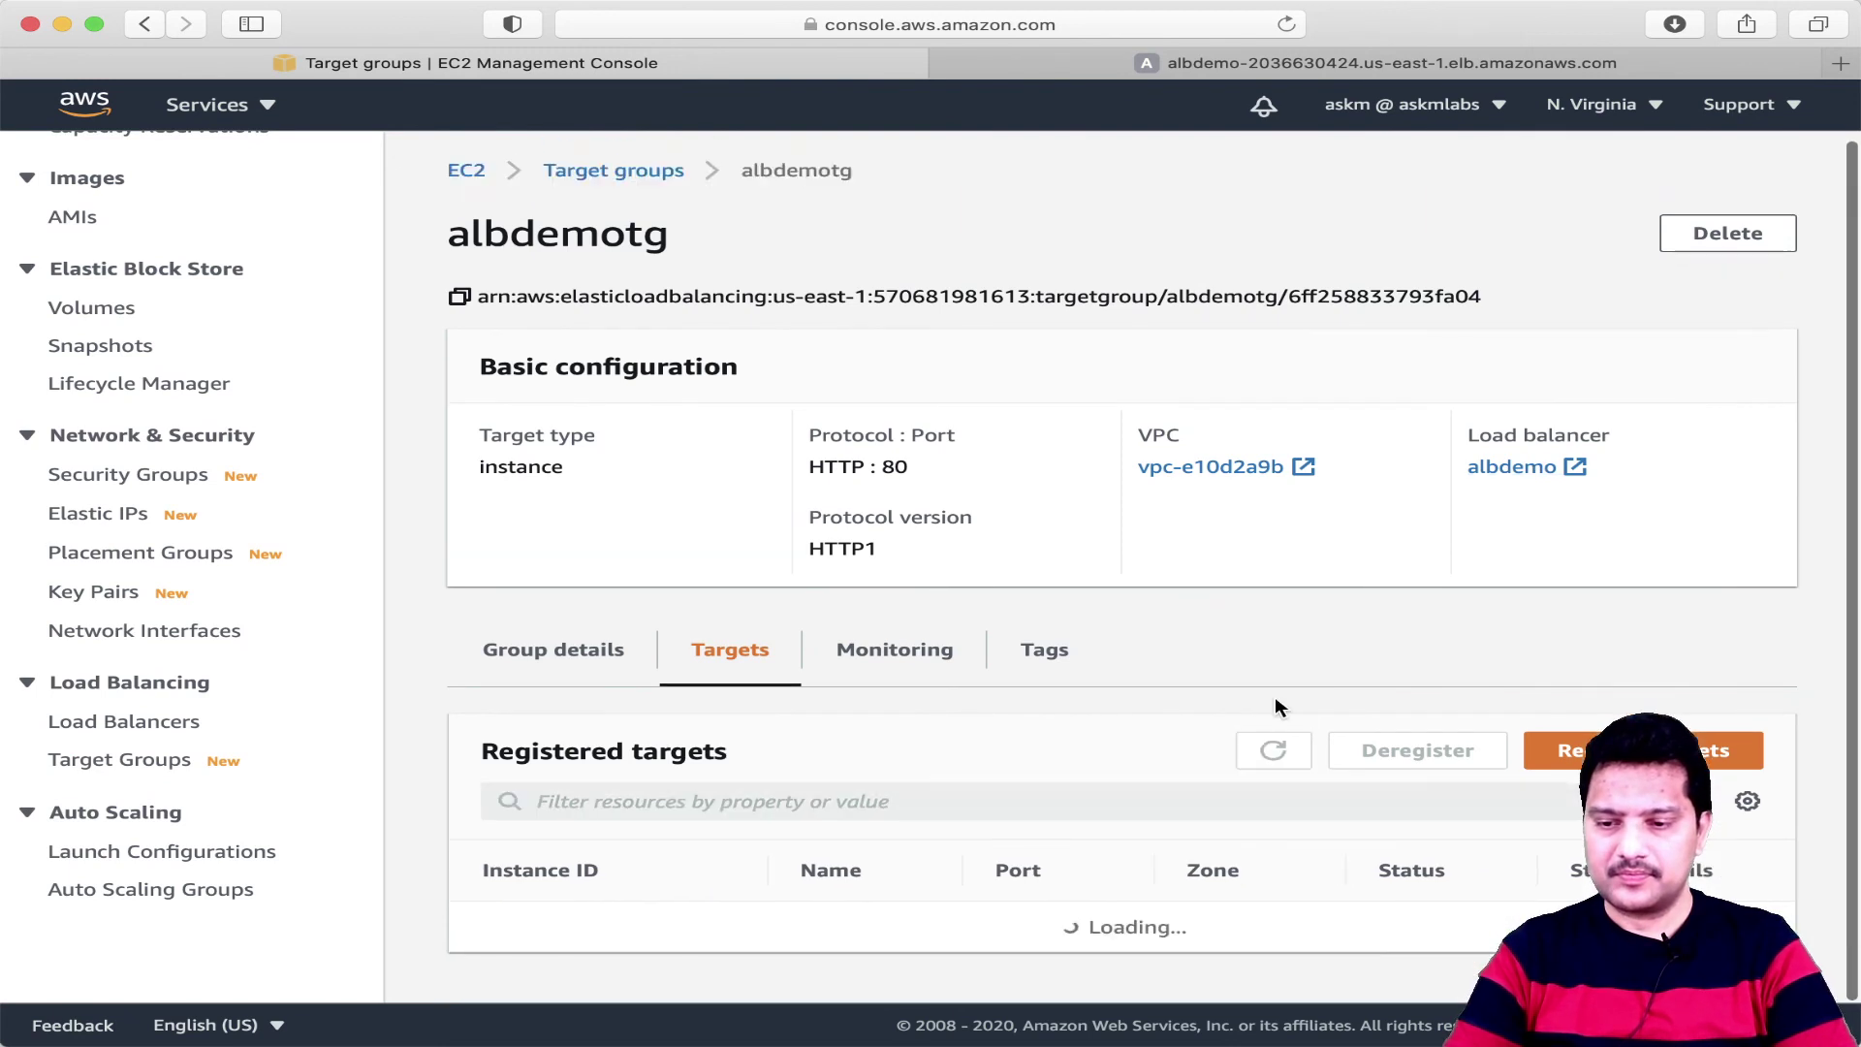
left_click(1272, 702)
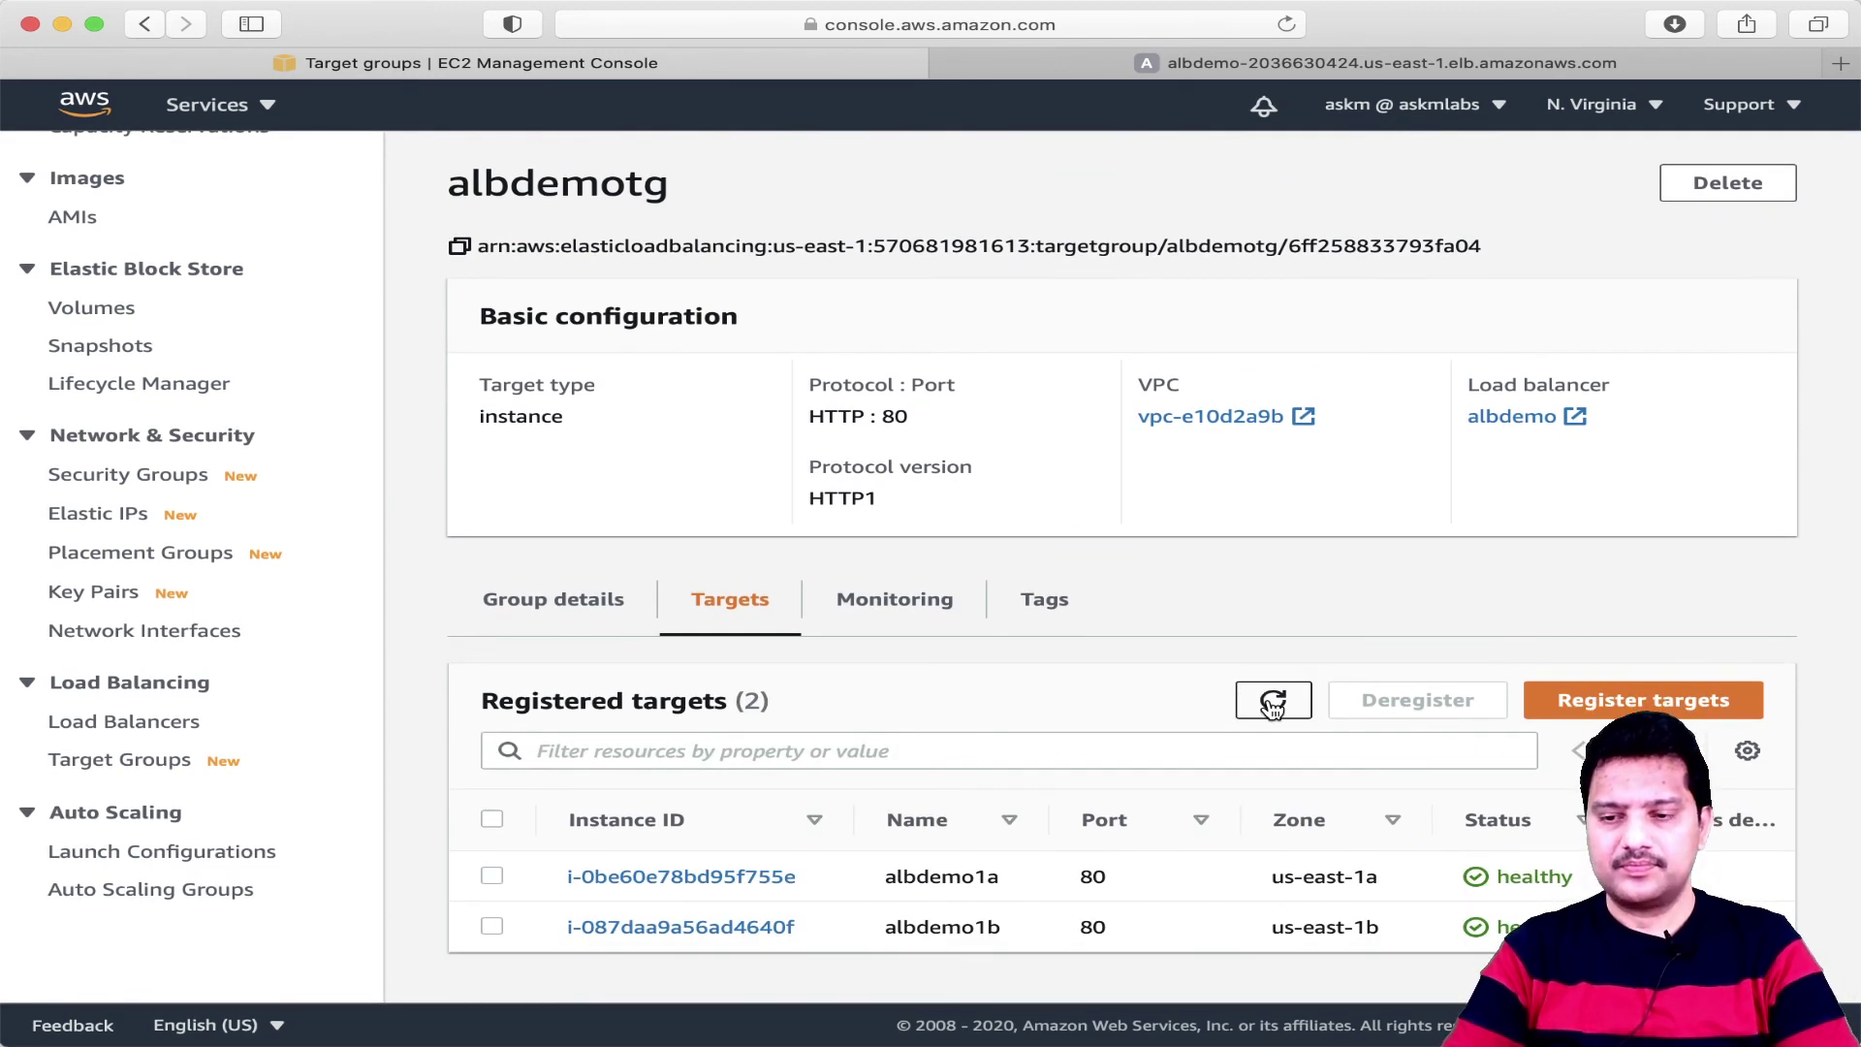
left_click(1272, 704)
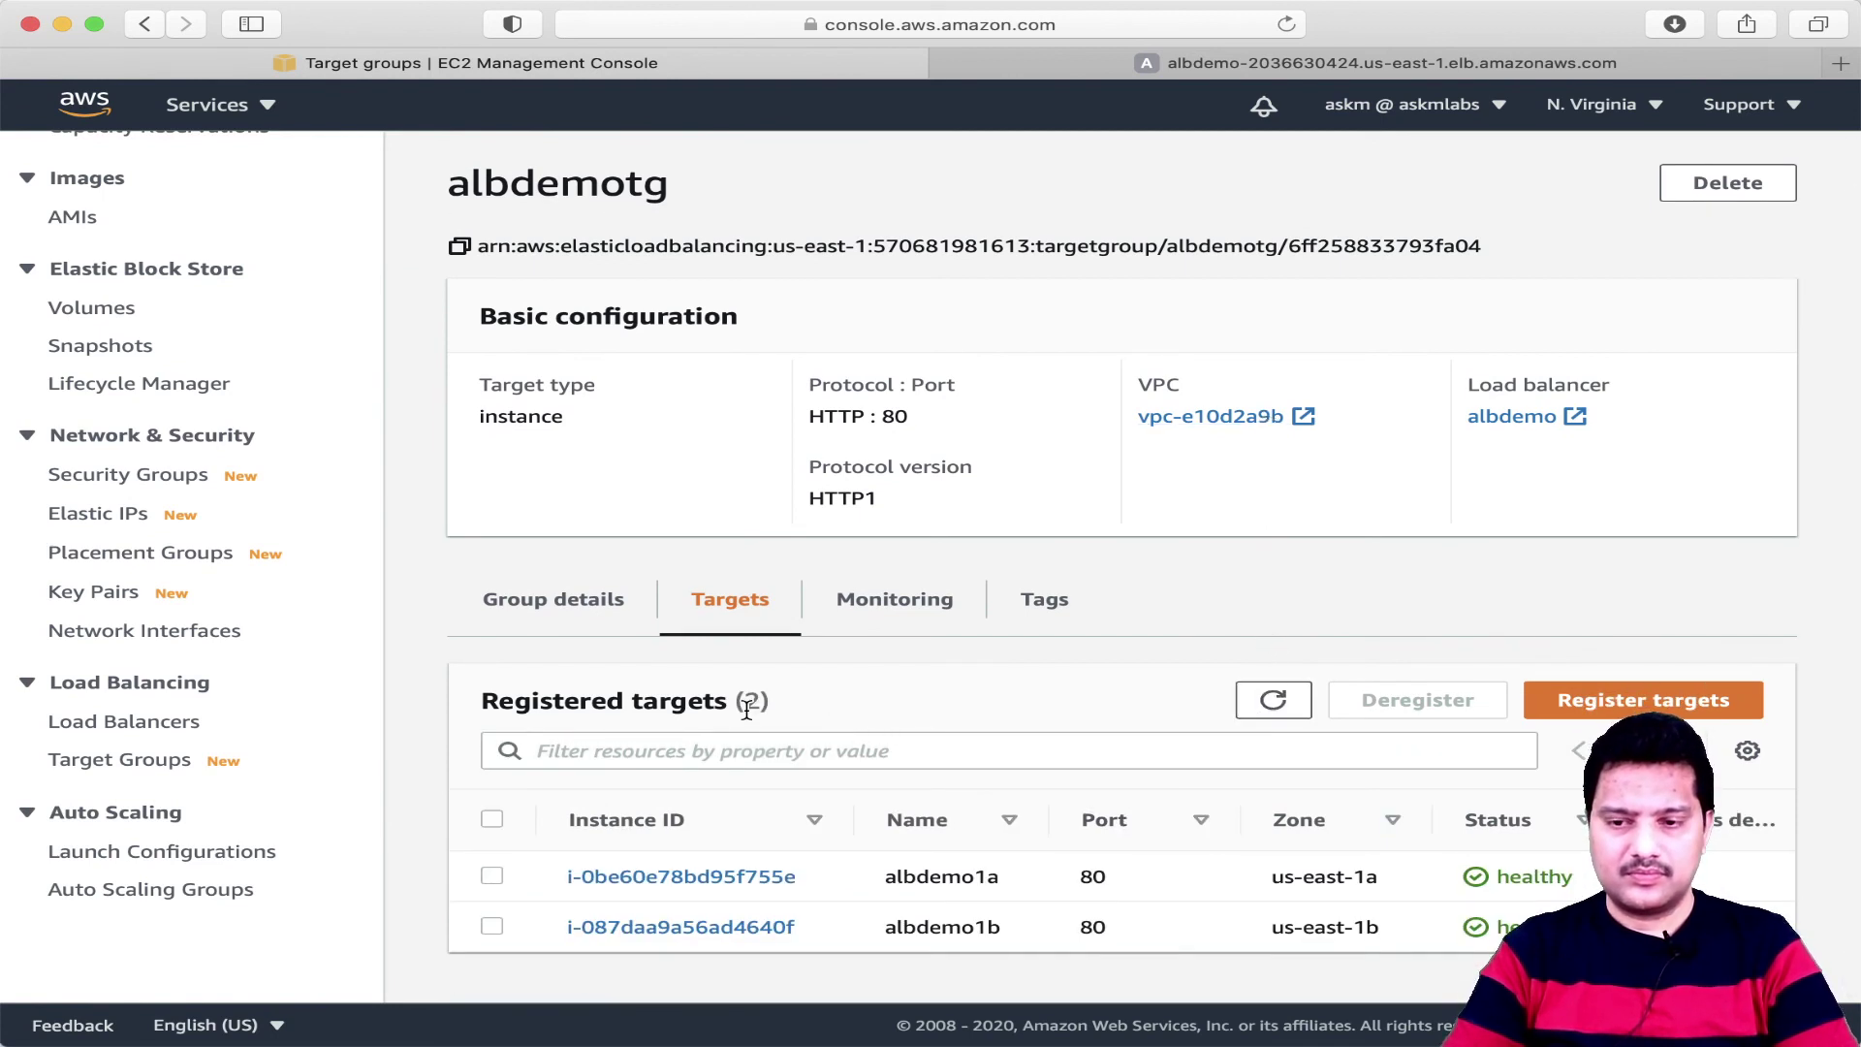
left_click(1272, 700)
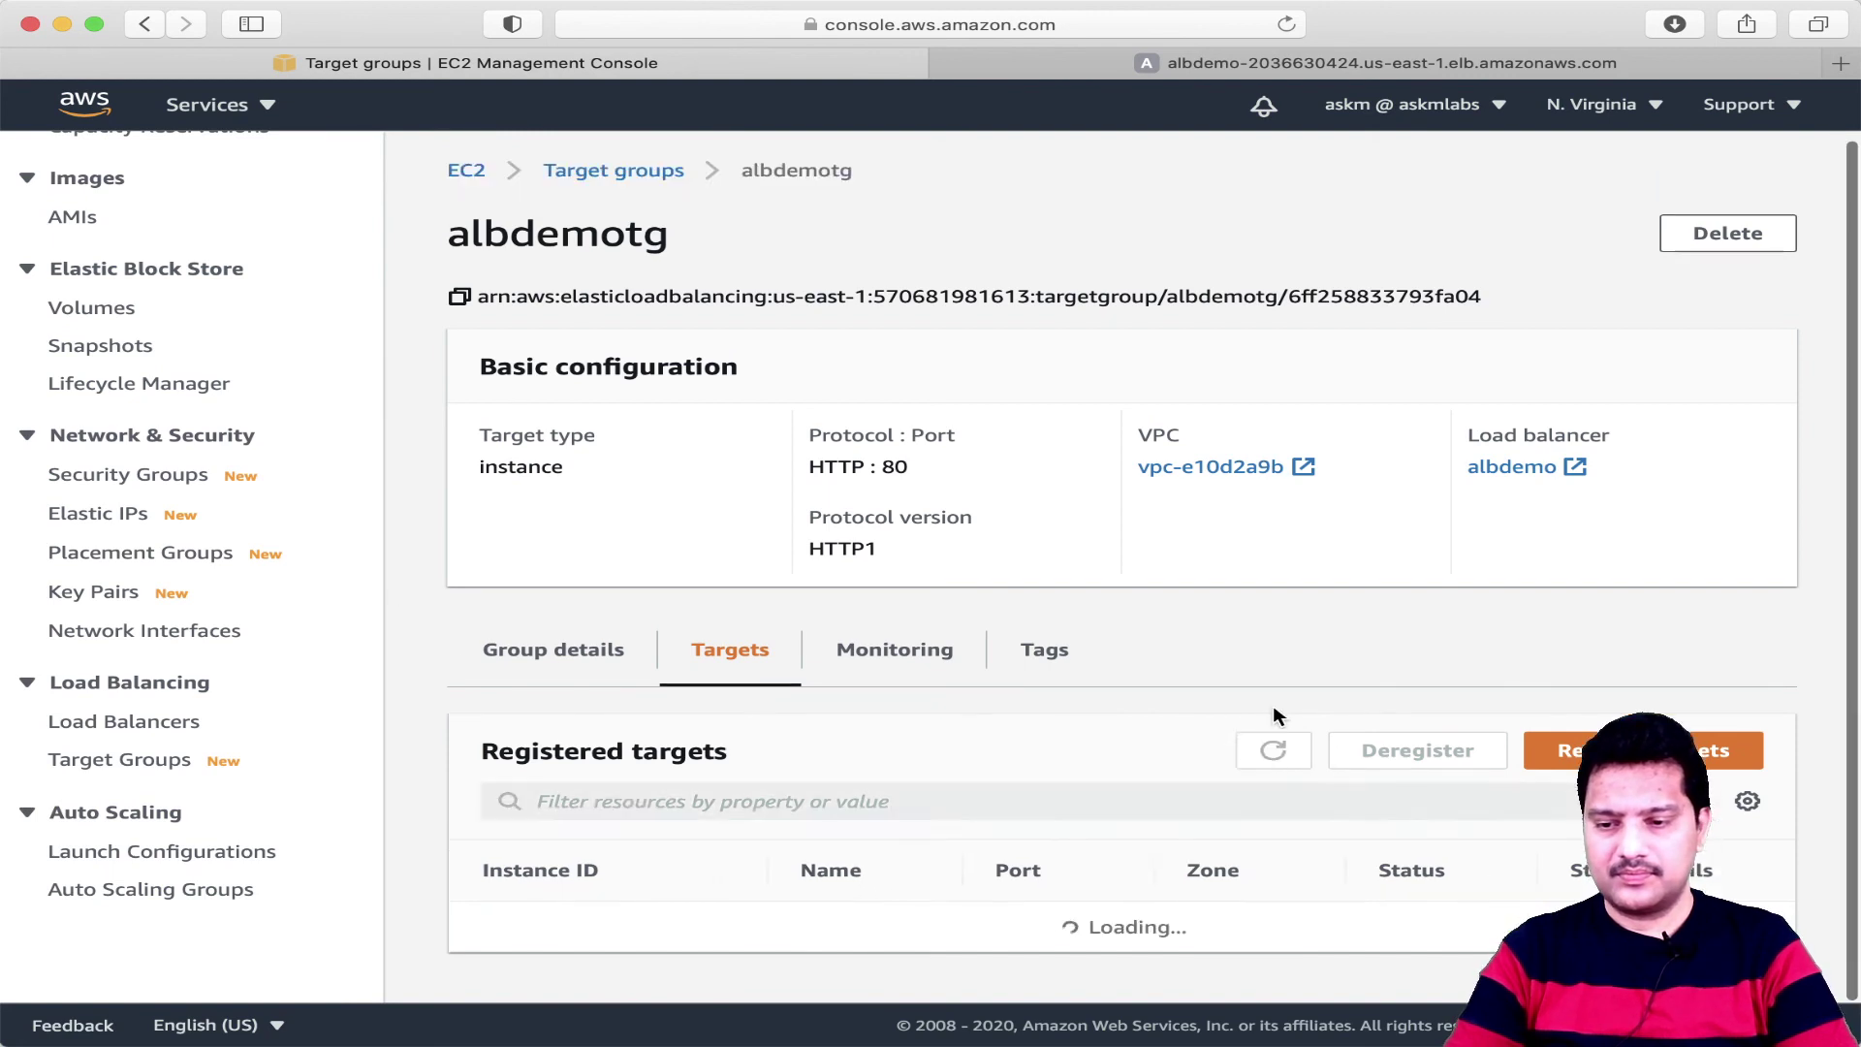
scroll(1469, 884, "down", 1)
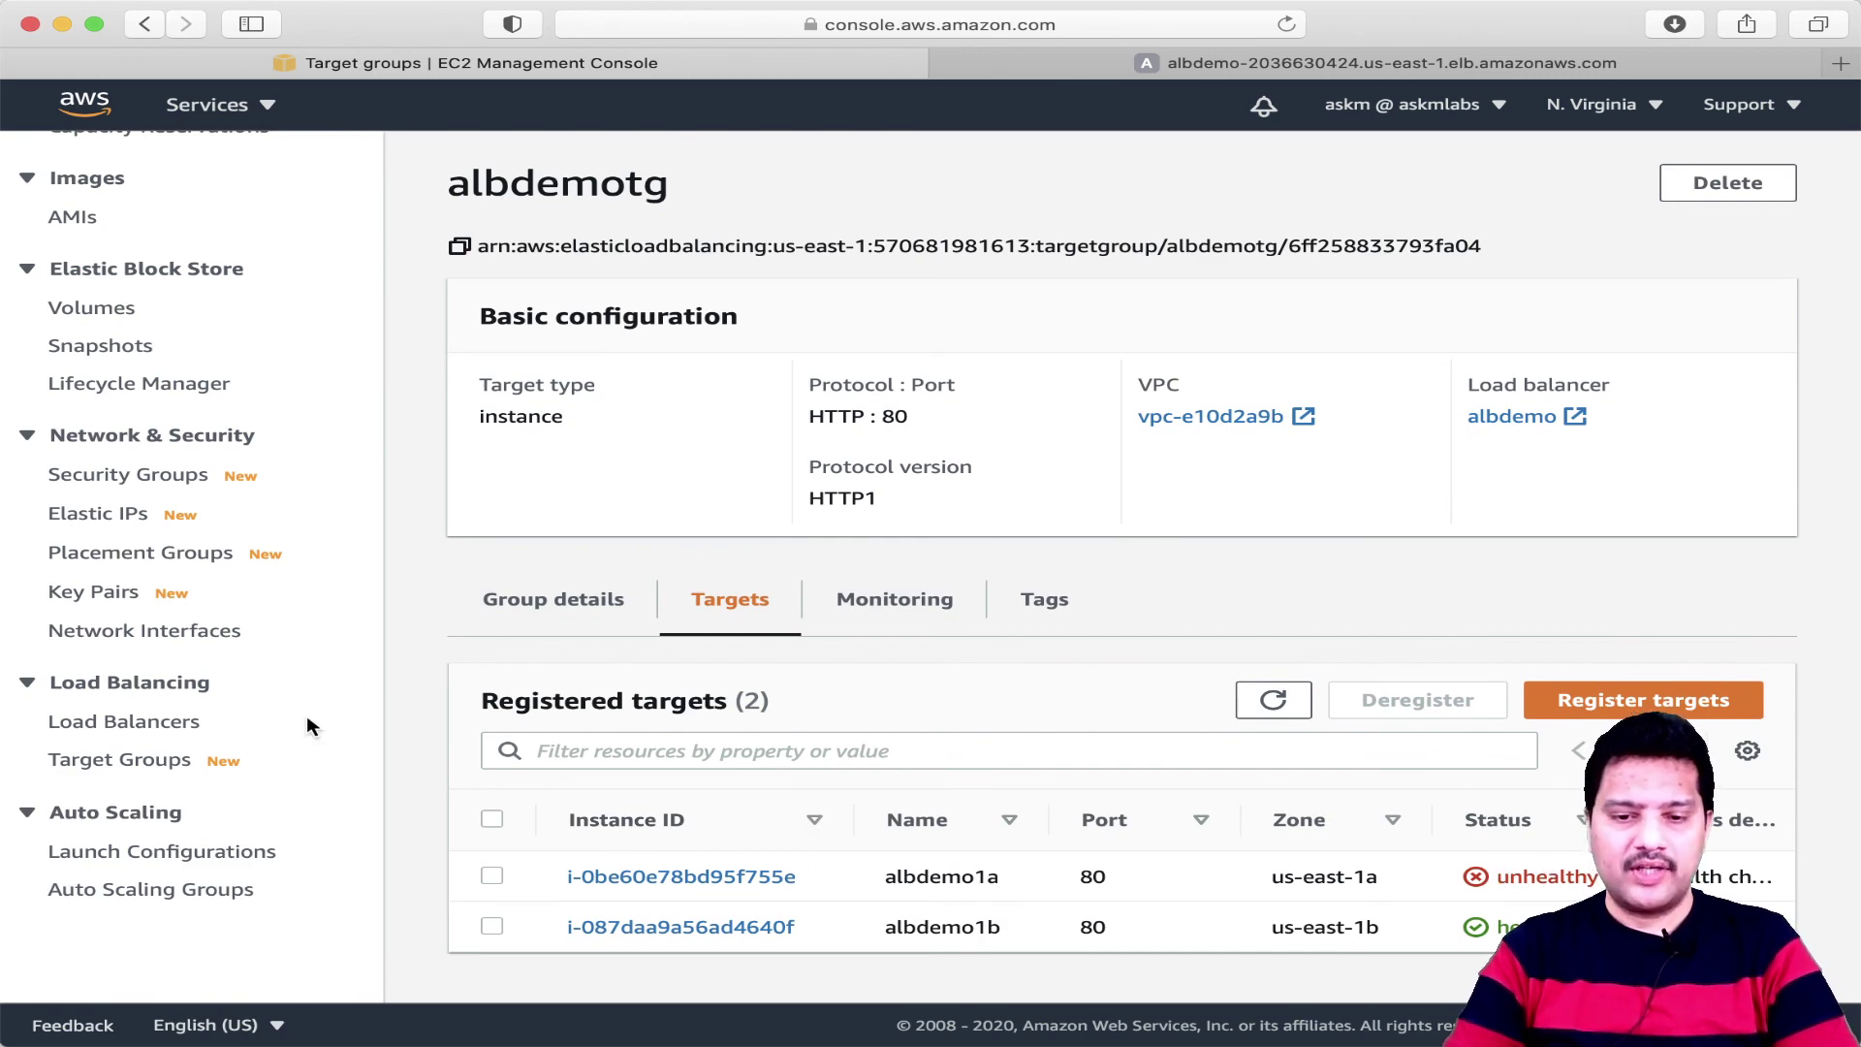
left_click(167, 721)
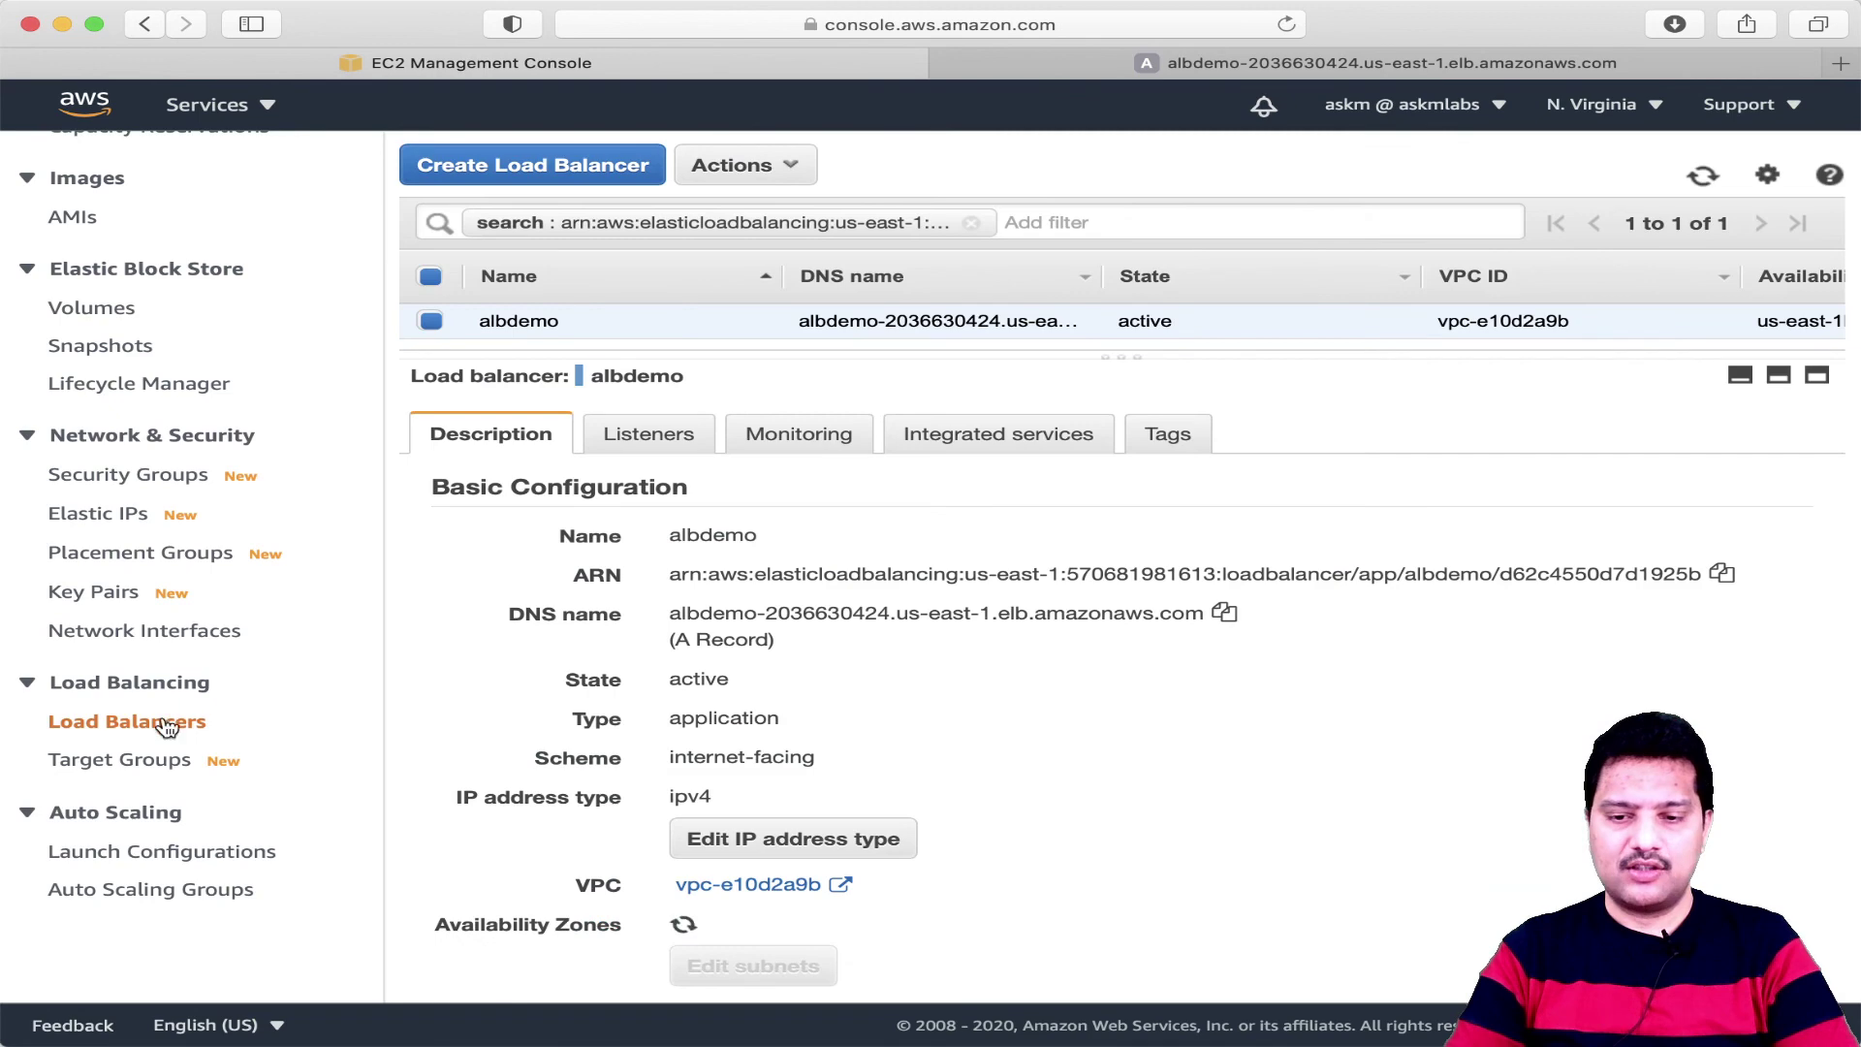
left_click(1224, 612)
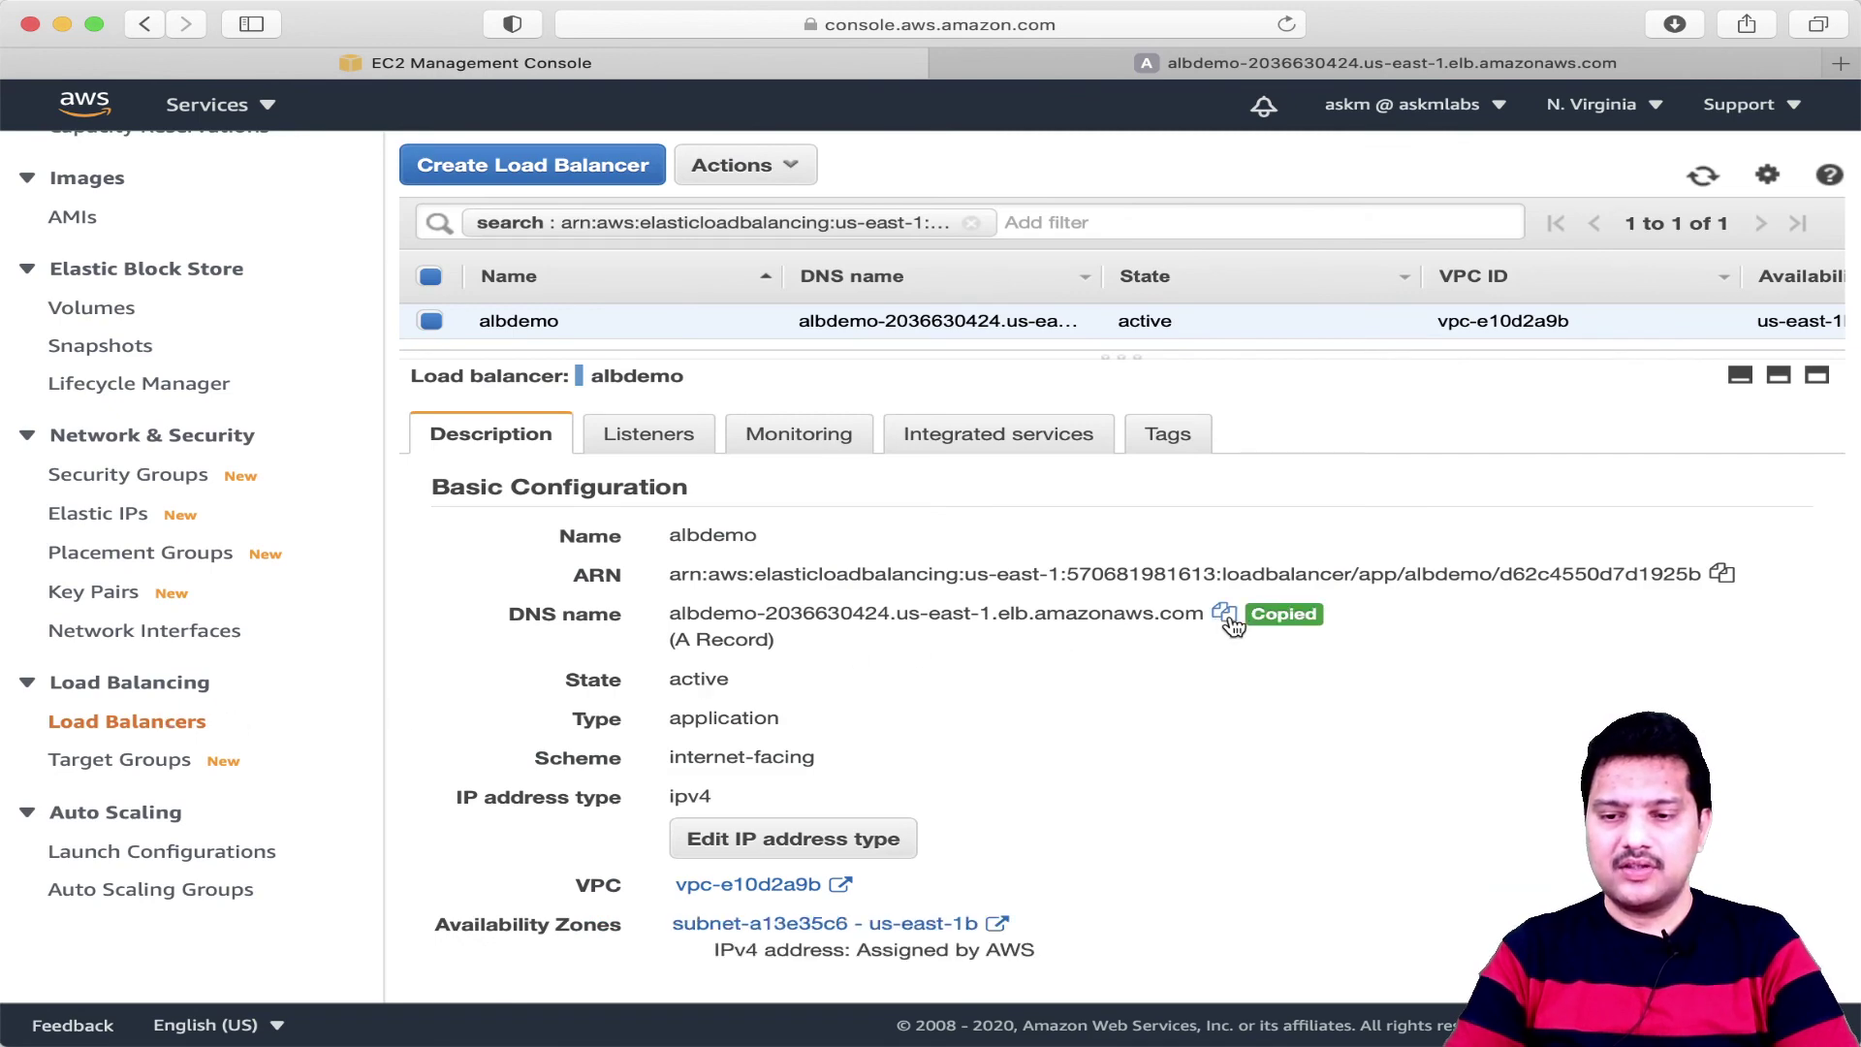
left_click(1839, 63)
type("http://")
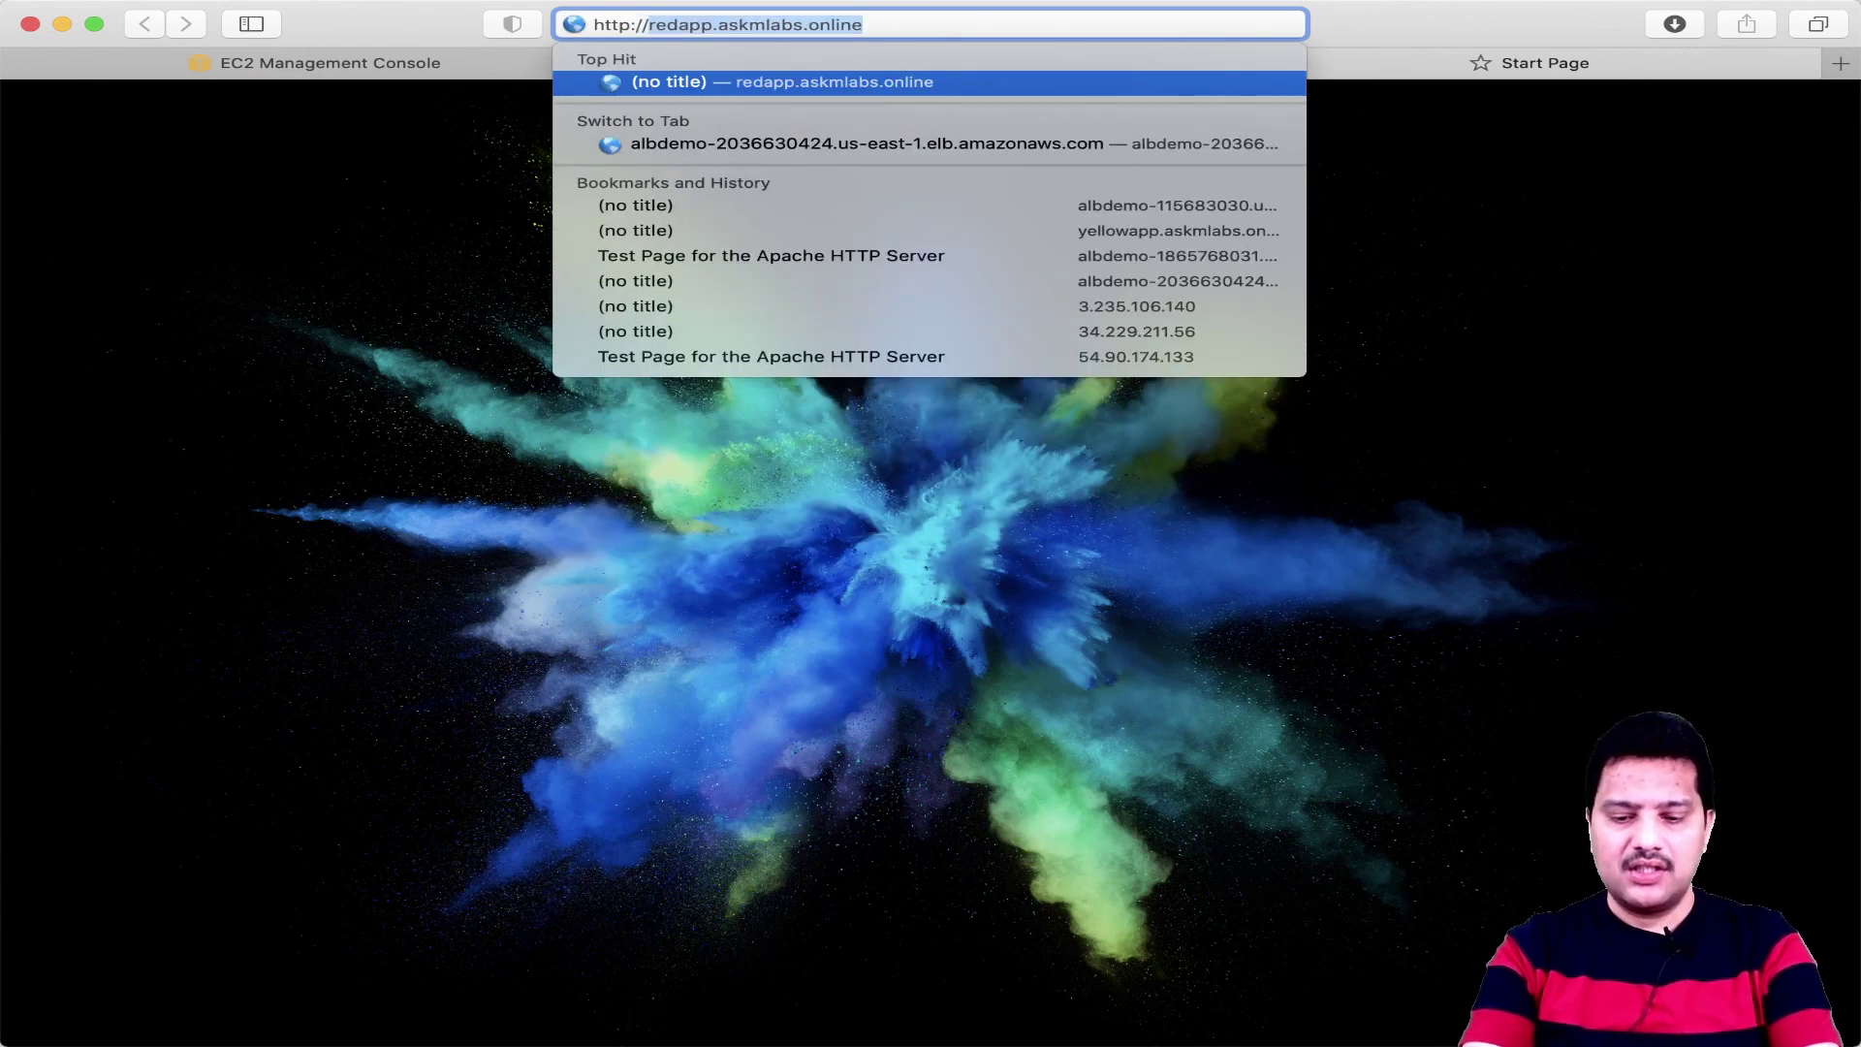
key("super+v")
key("Return")
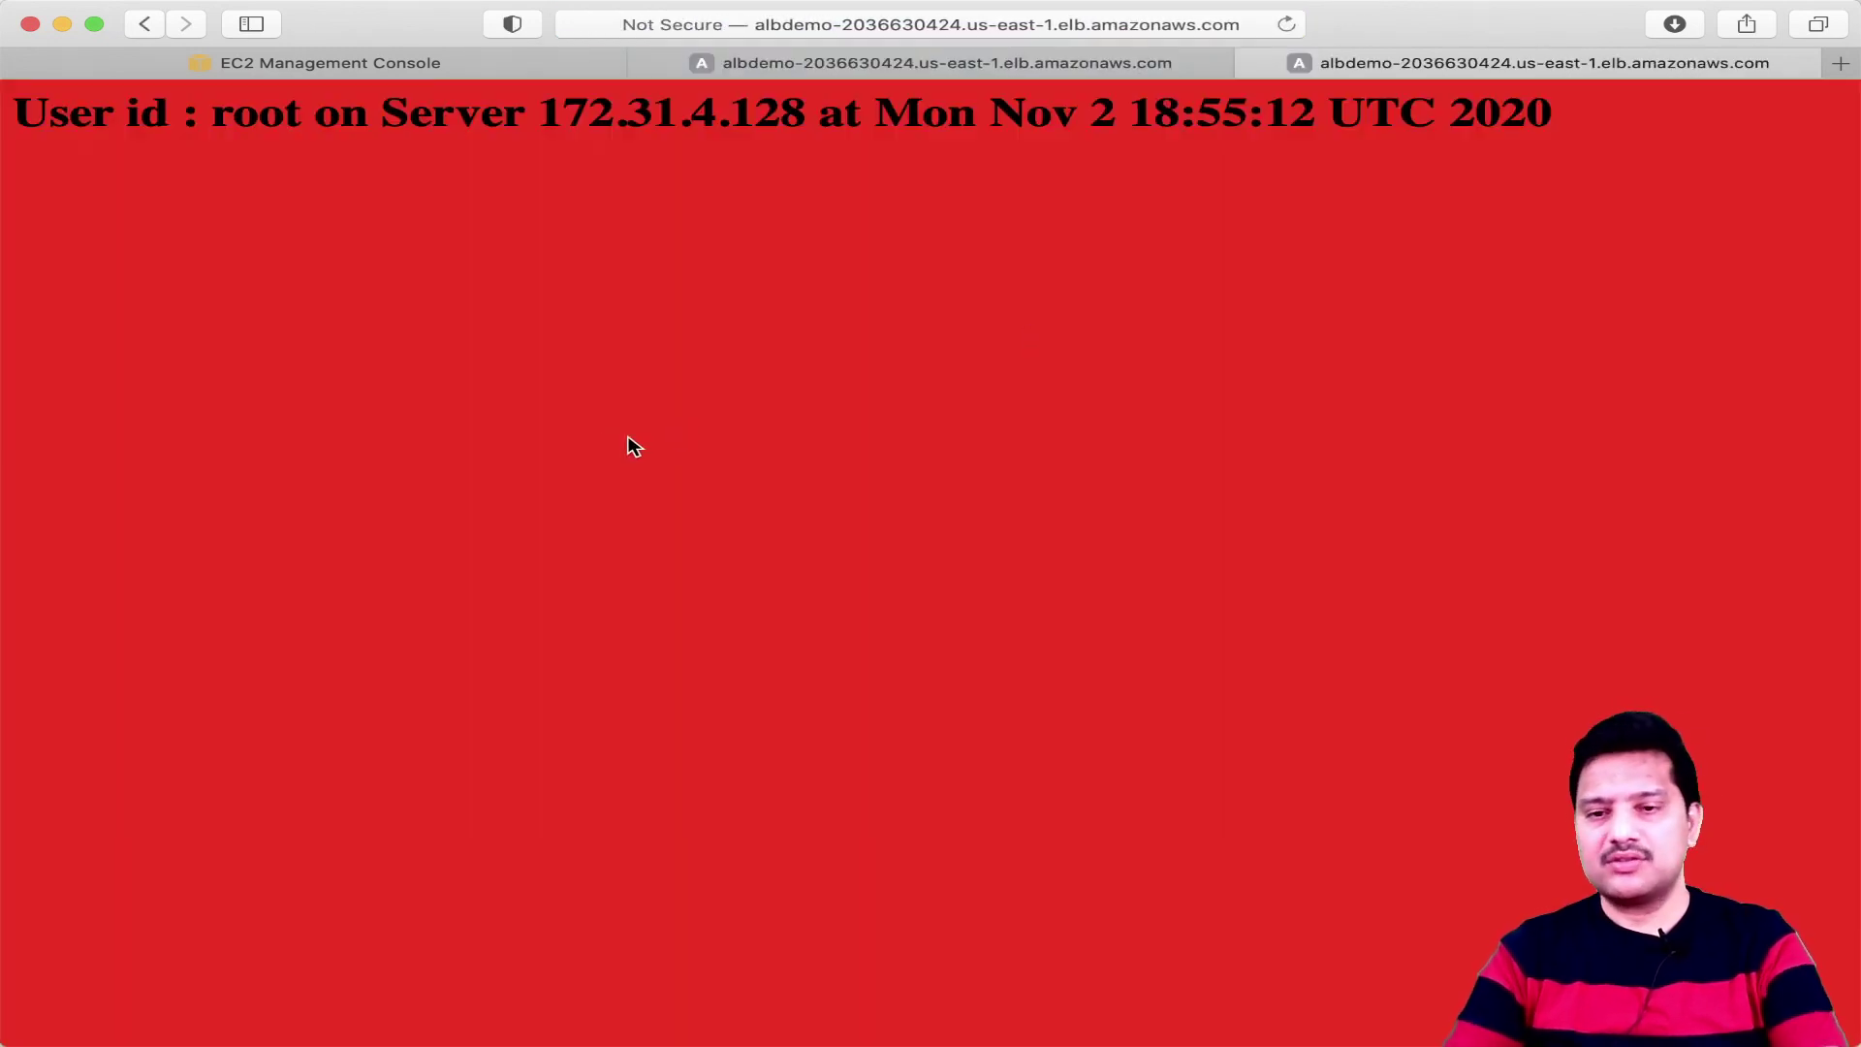
Reload the albdemo load balancer page repeatedly to check which server answers the requests.
left_click(1286, 25)
left_click(1286, 25)
left_click(1286, 25)
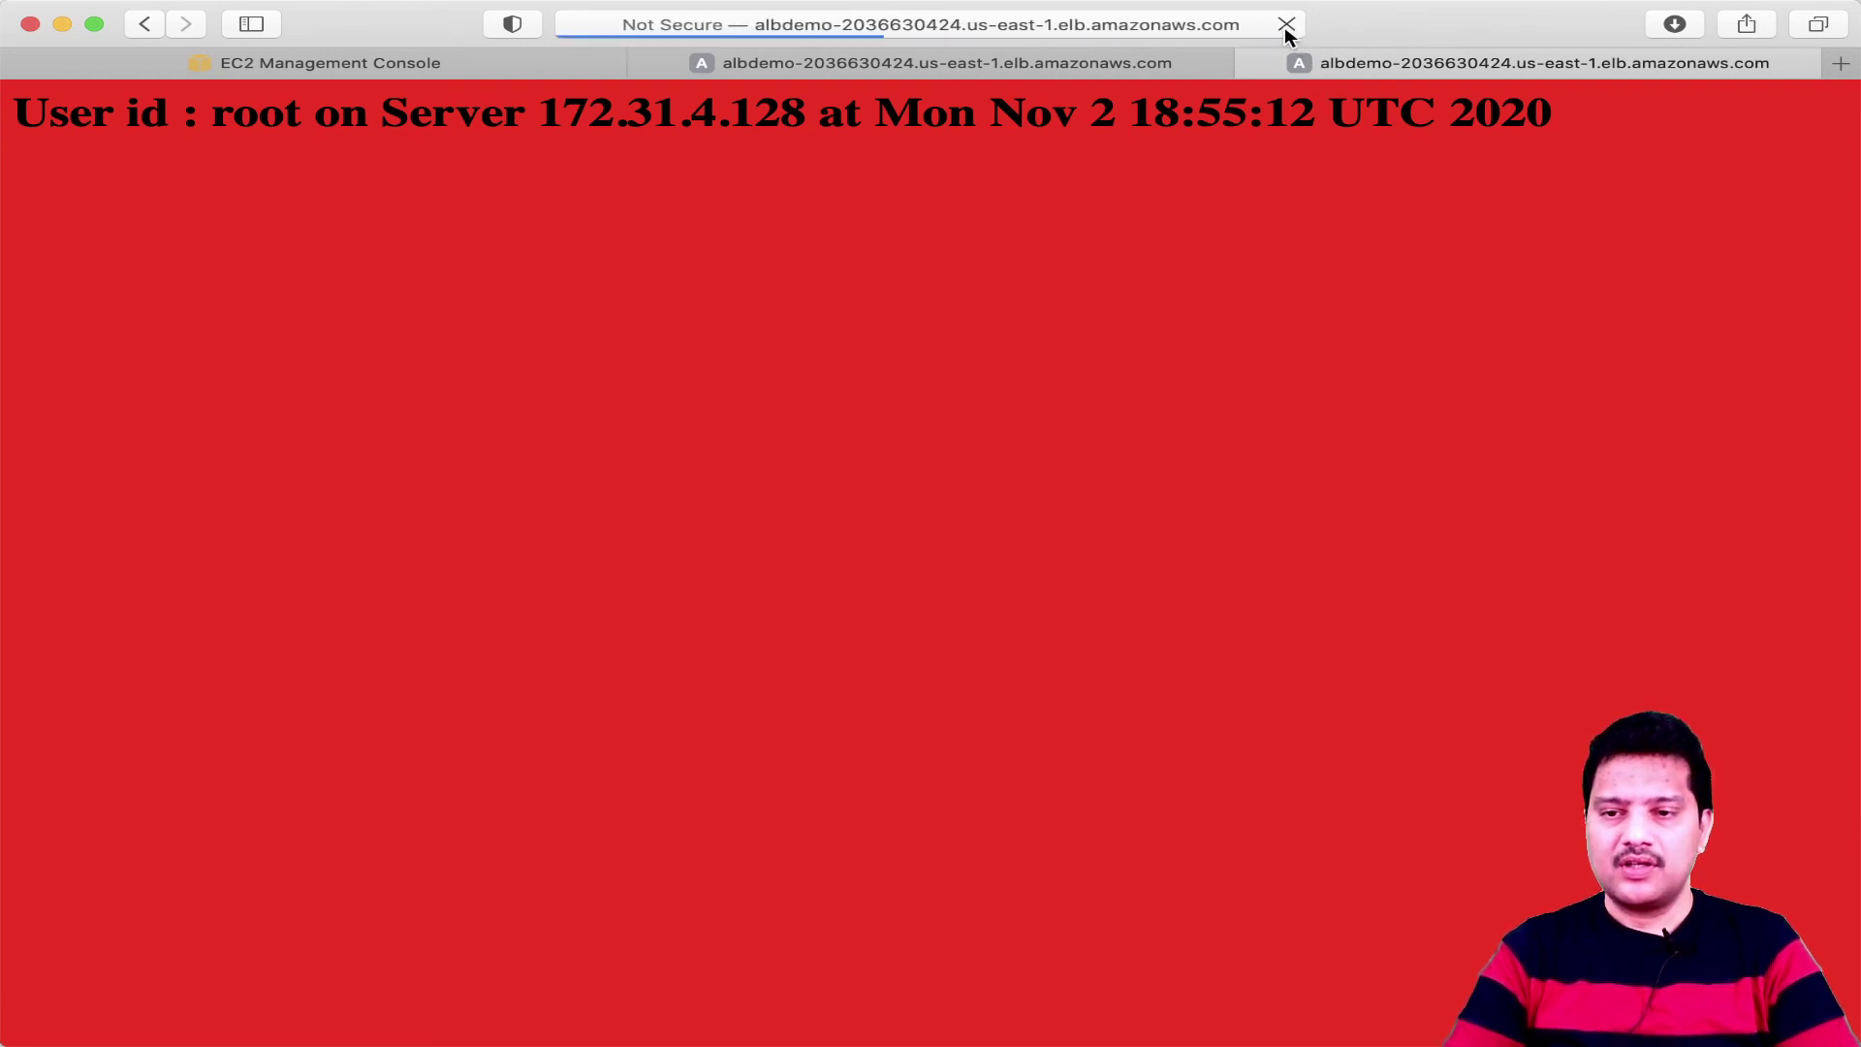
left_click(1286, 25)
left_click(1286, 25)
left_click(1286, 25)
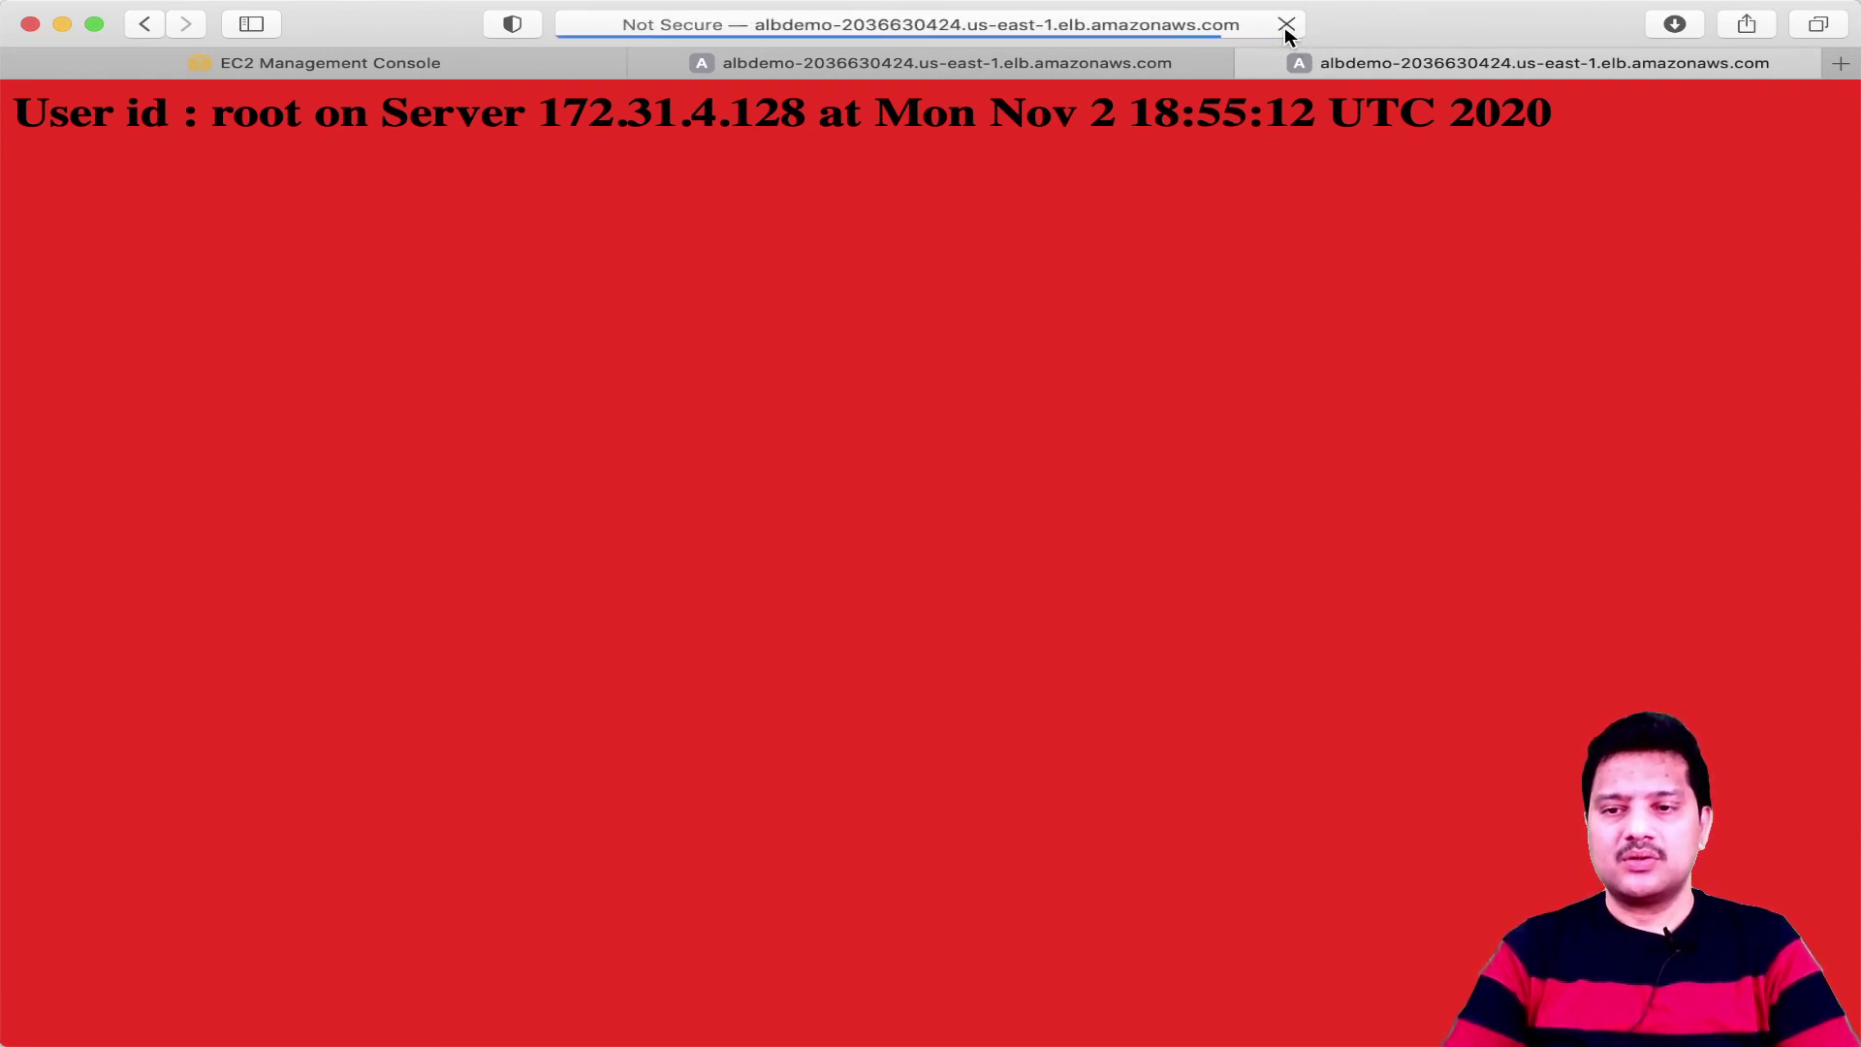
left_click(1287, 26)
left_click(1286, 26)
left_click(1286, 27)
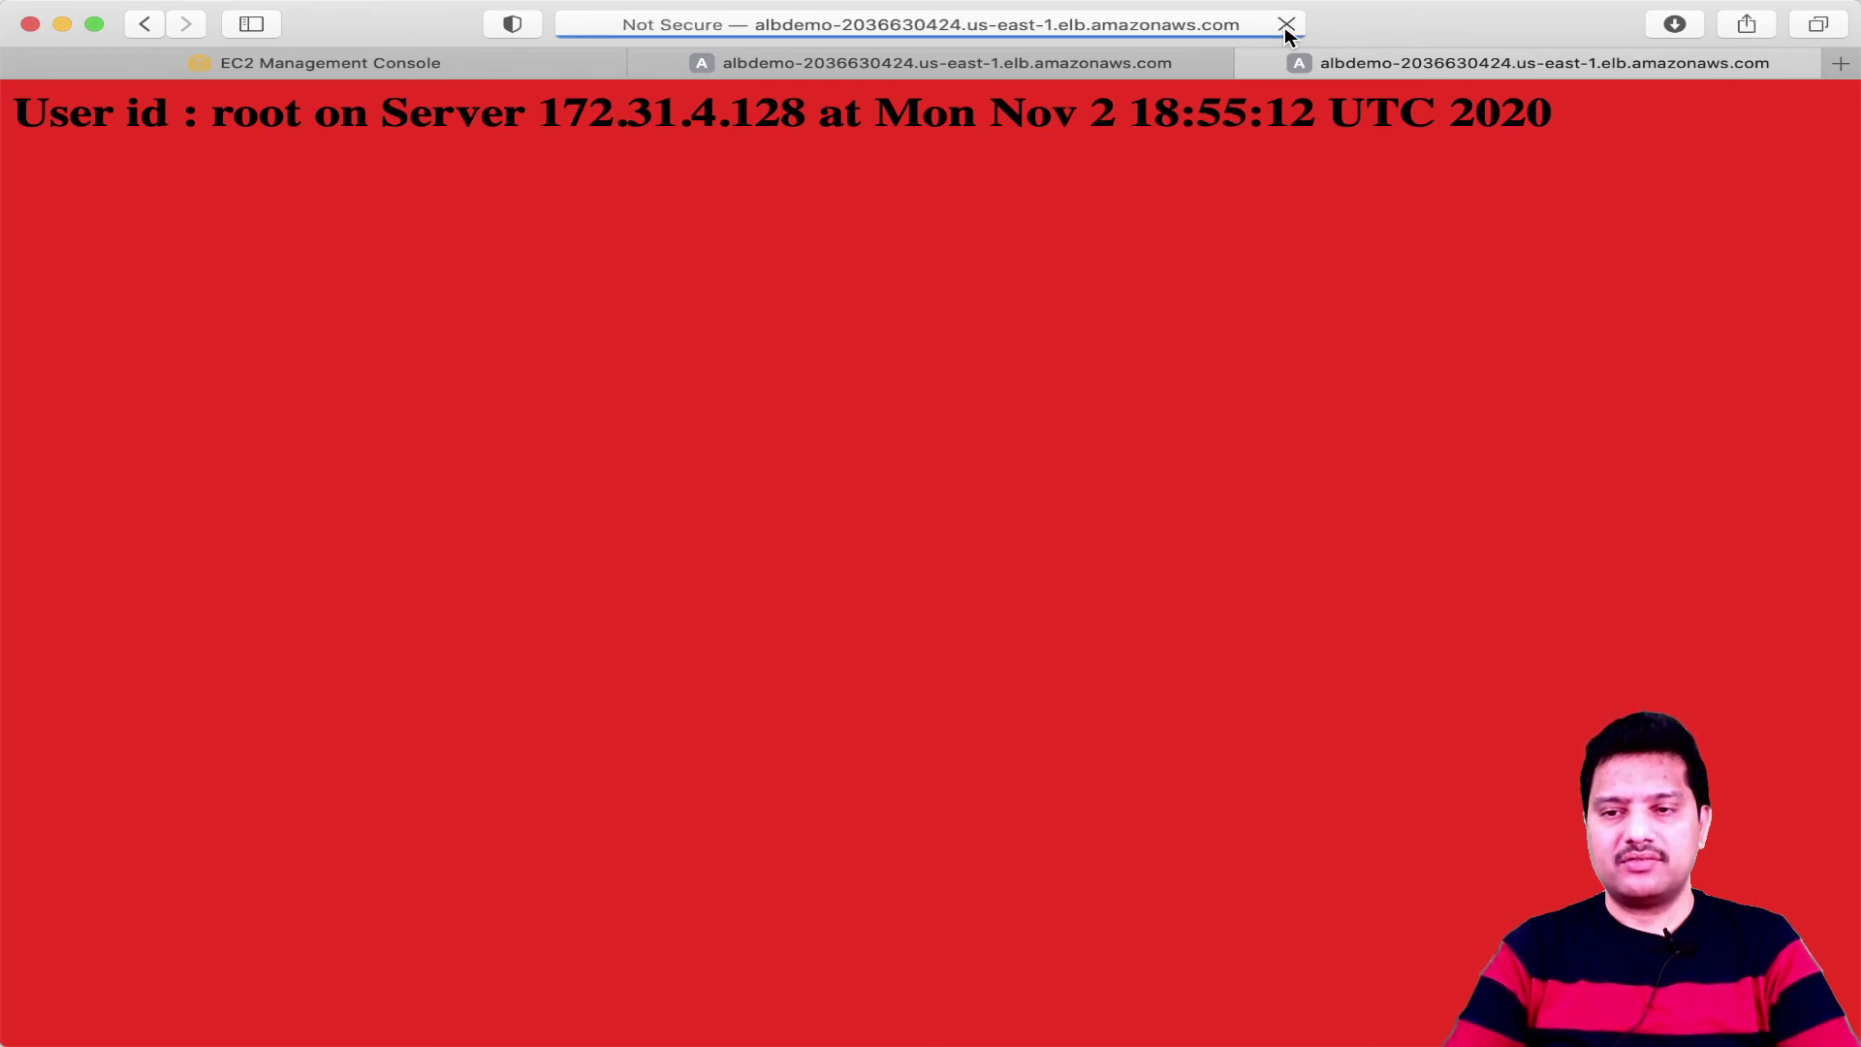
left_click(1286, 25)
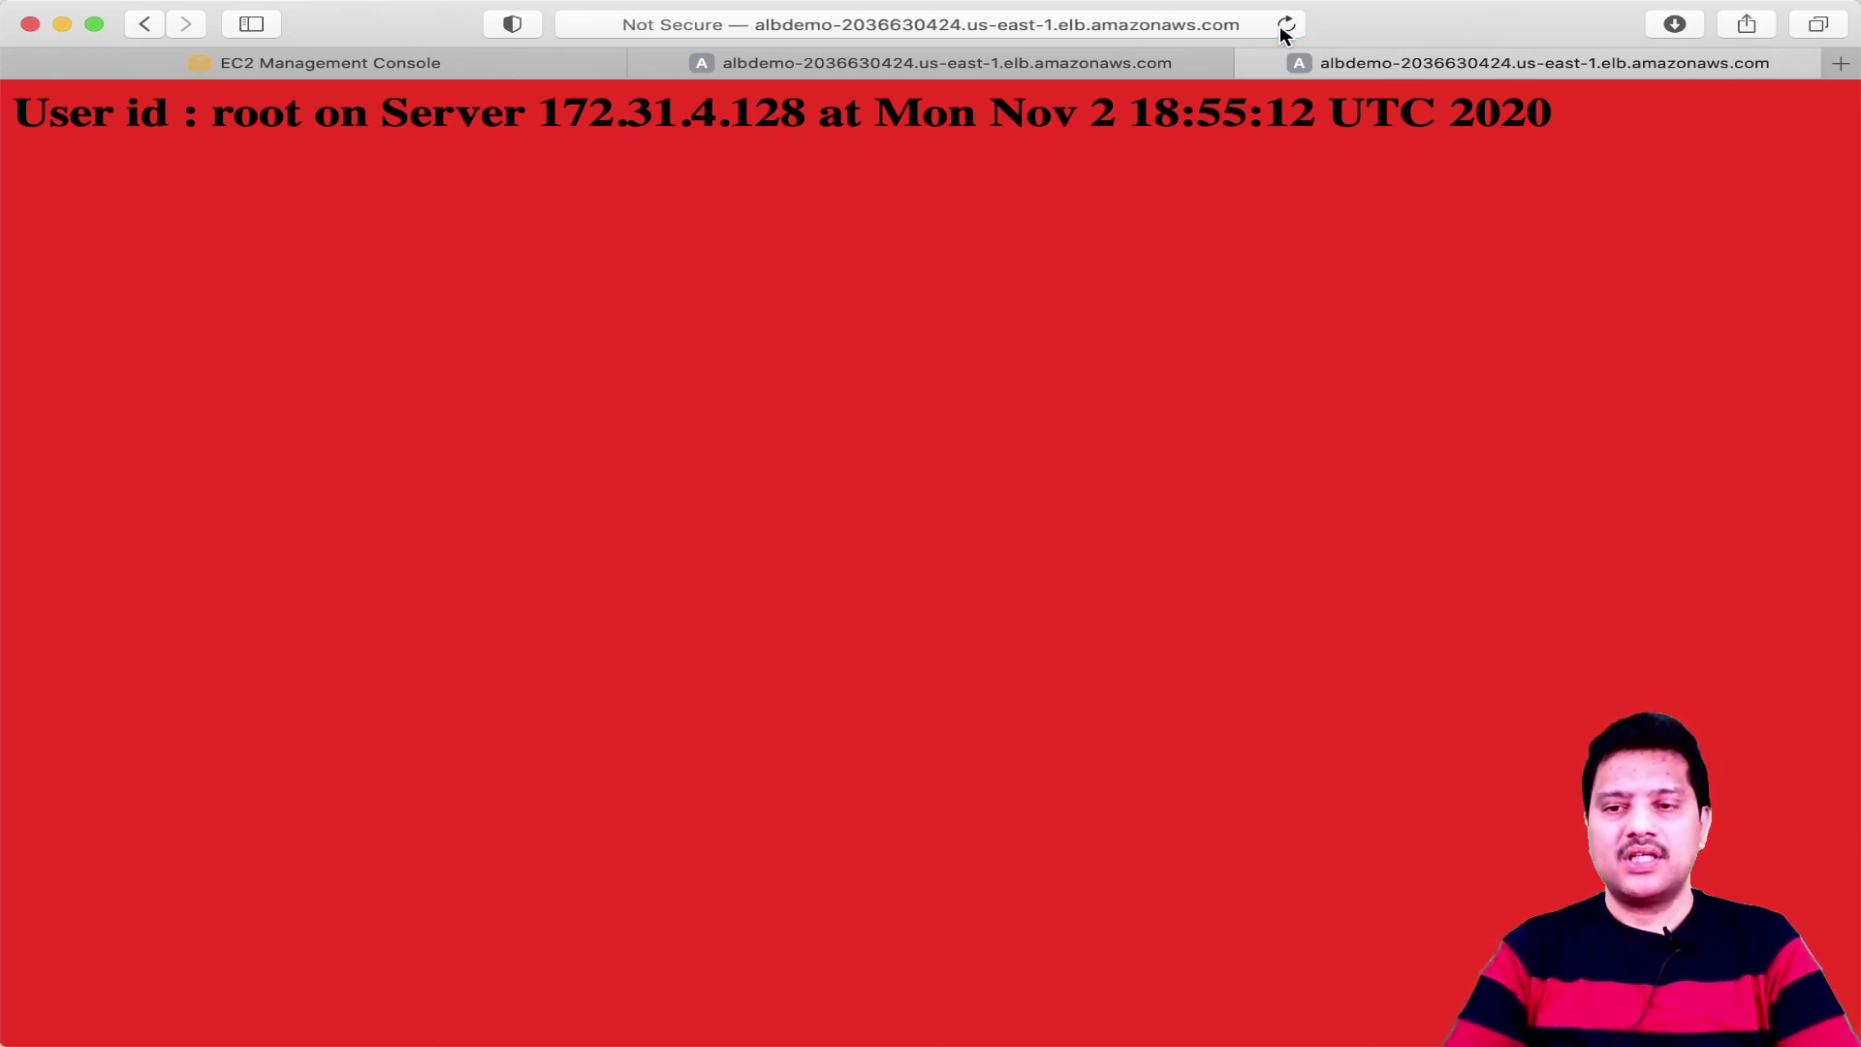
Return to the EC2 console and open target group albdemotg to review its registered targets.
left_click(459, 76)
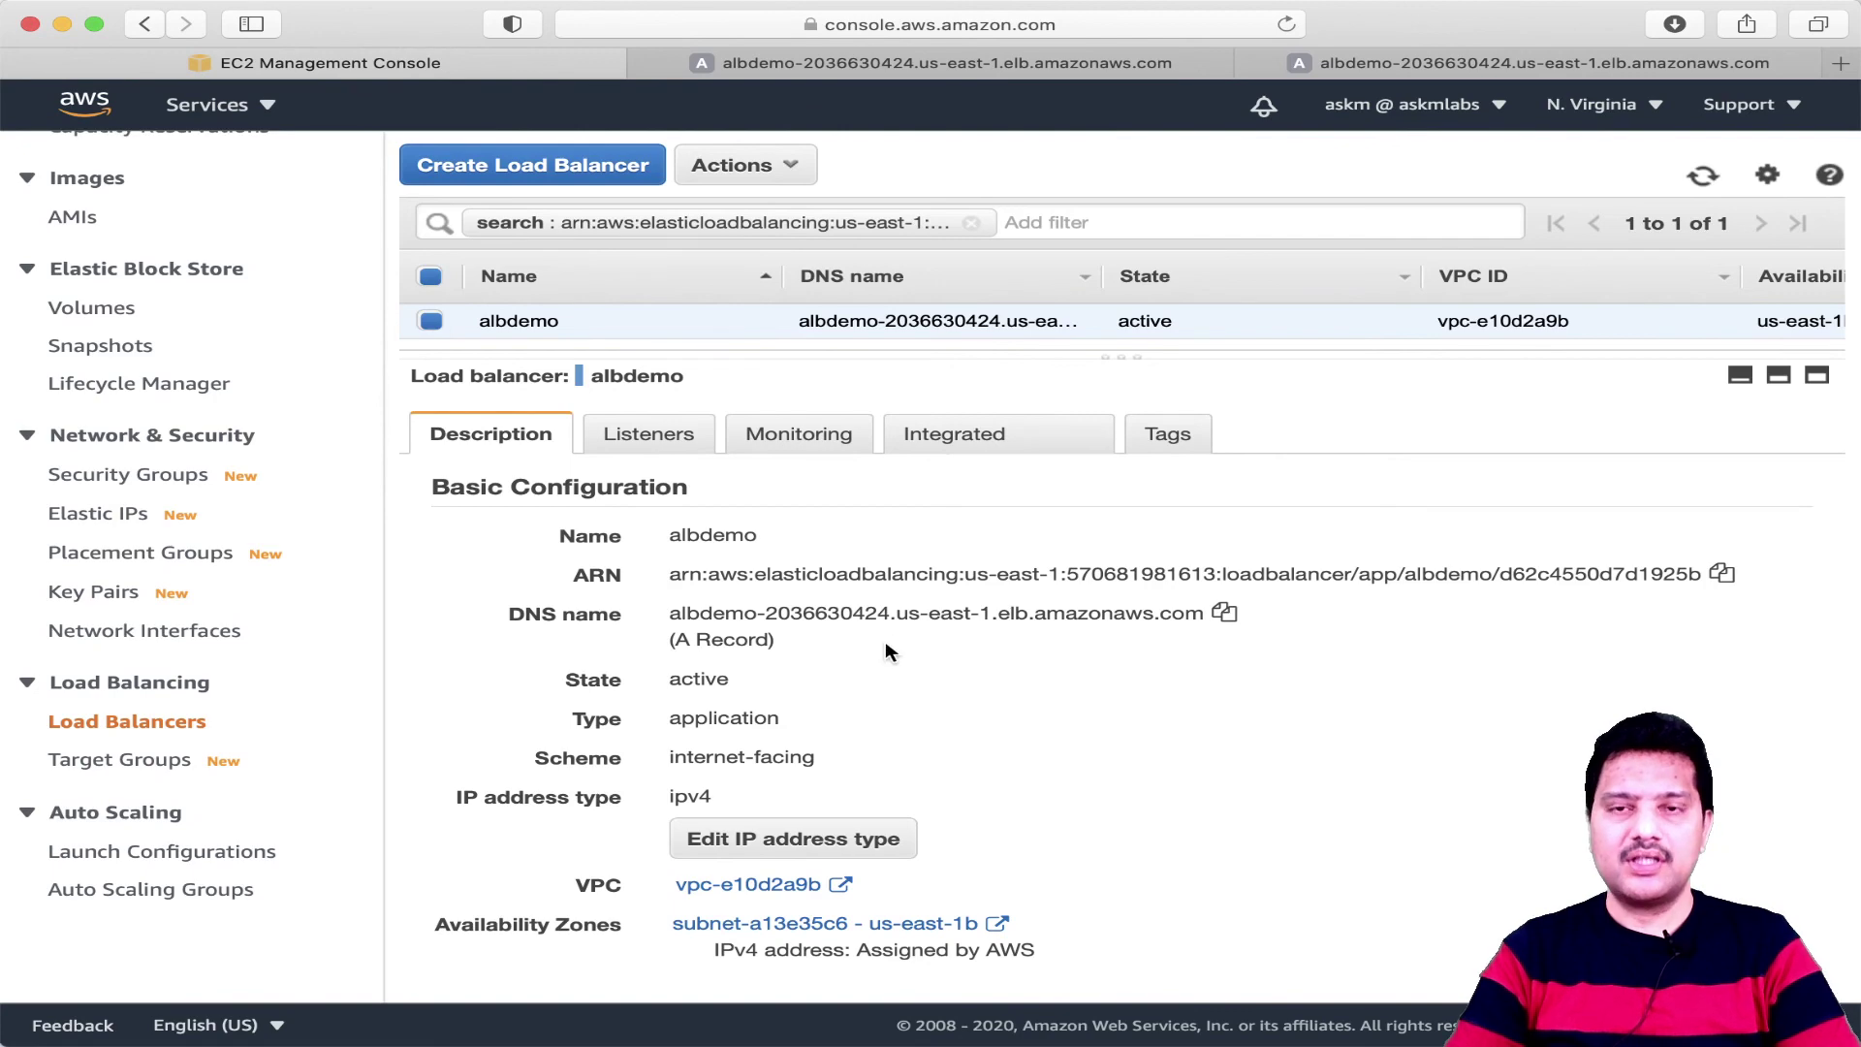
left_click(155, 760)
left_click(657, 423)
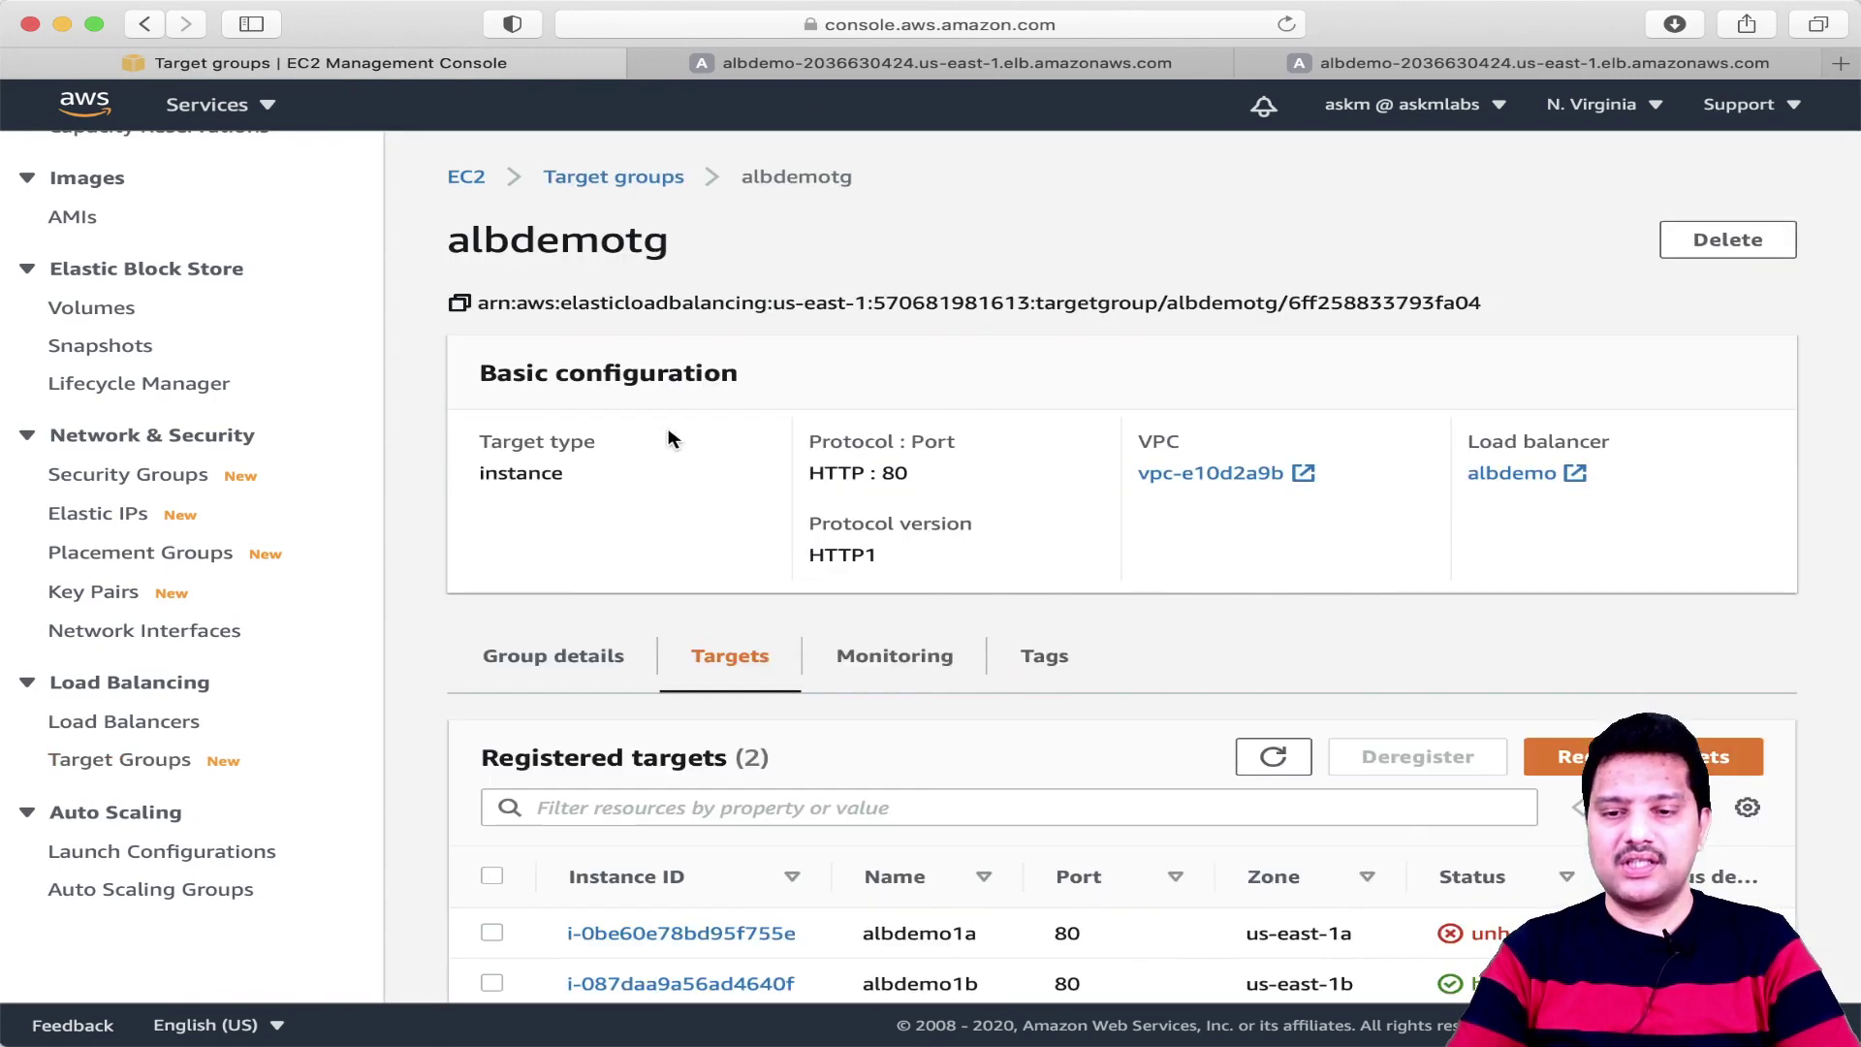